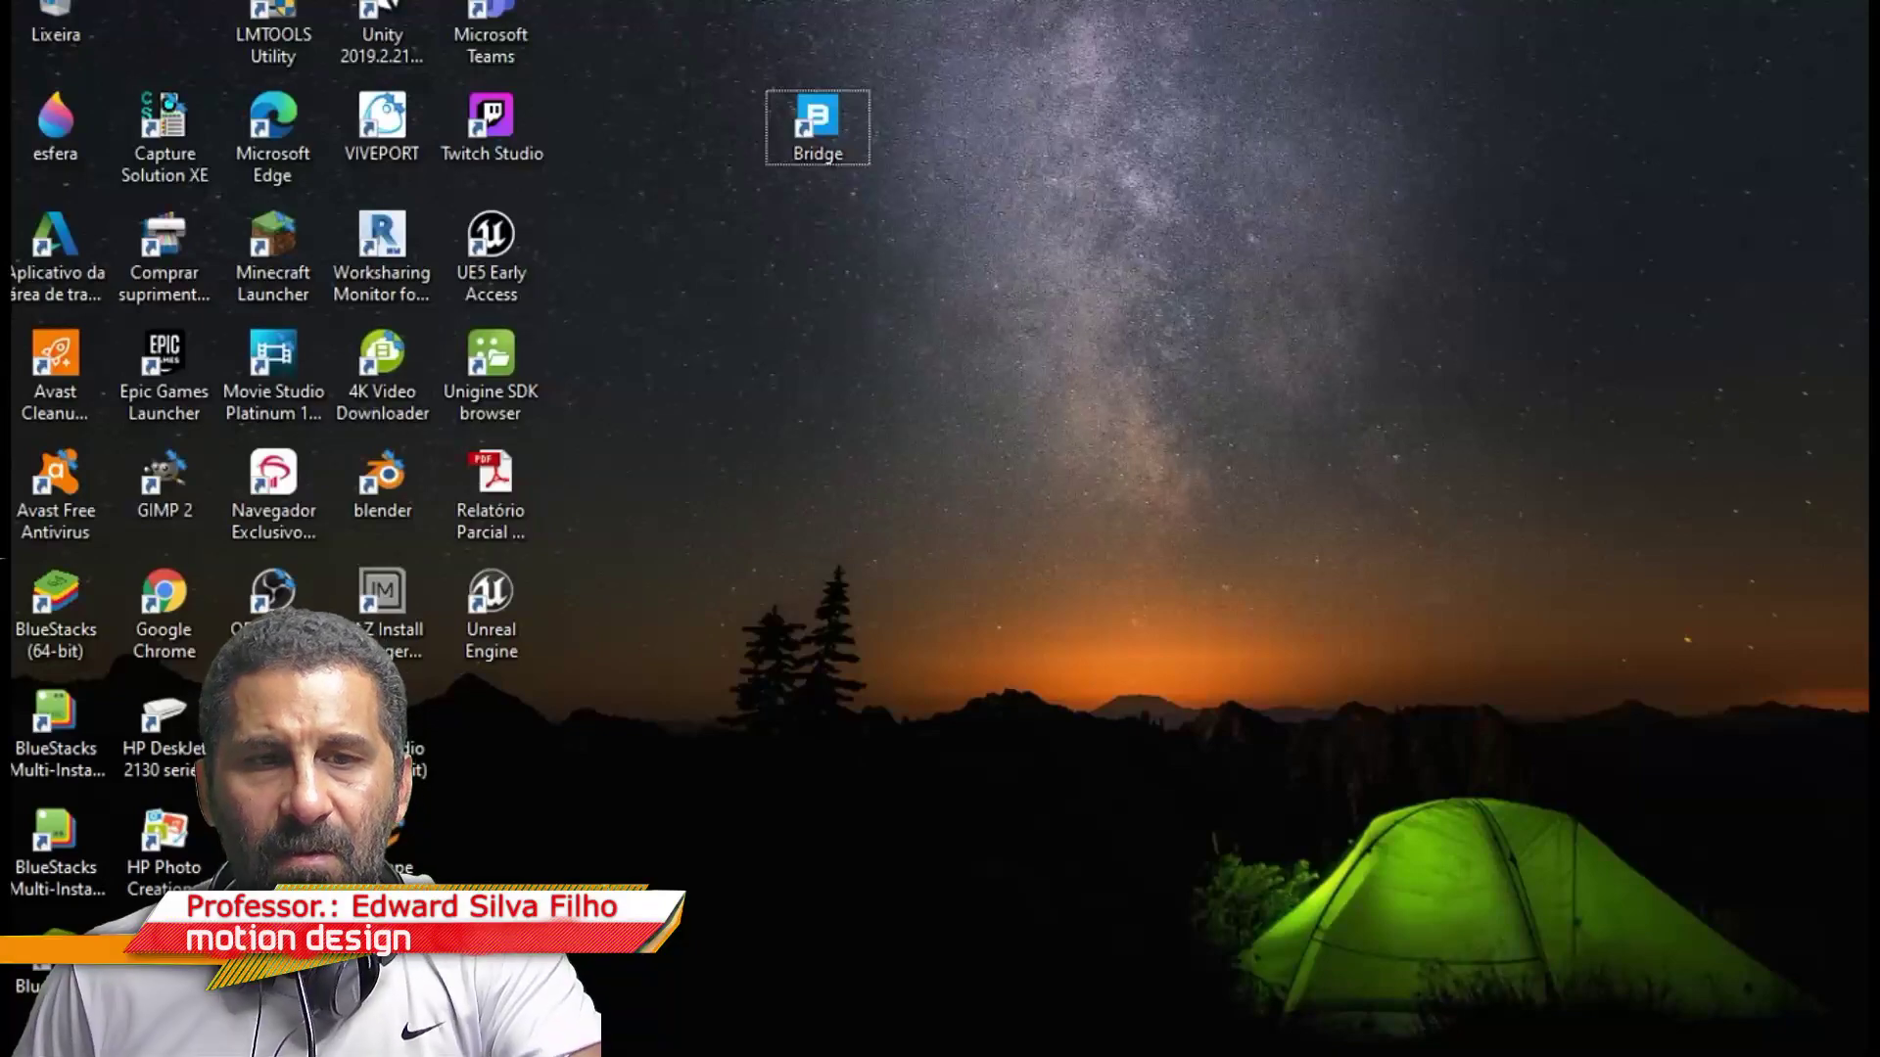
Browse the Bridge home page, then minimize and restore Bridge to Favorites with Export Settings.
scroll(727, 437, "down", 1)
scroll(726, 437, "down", 5)
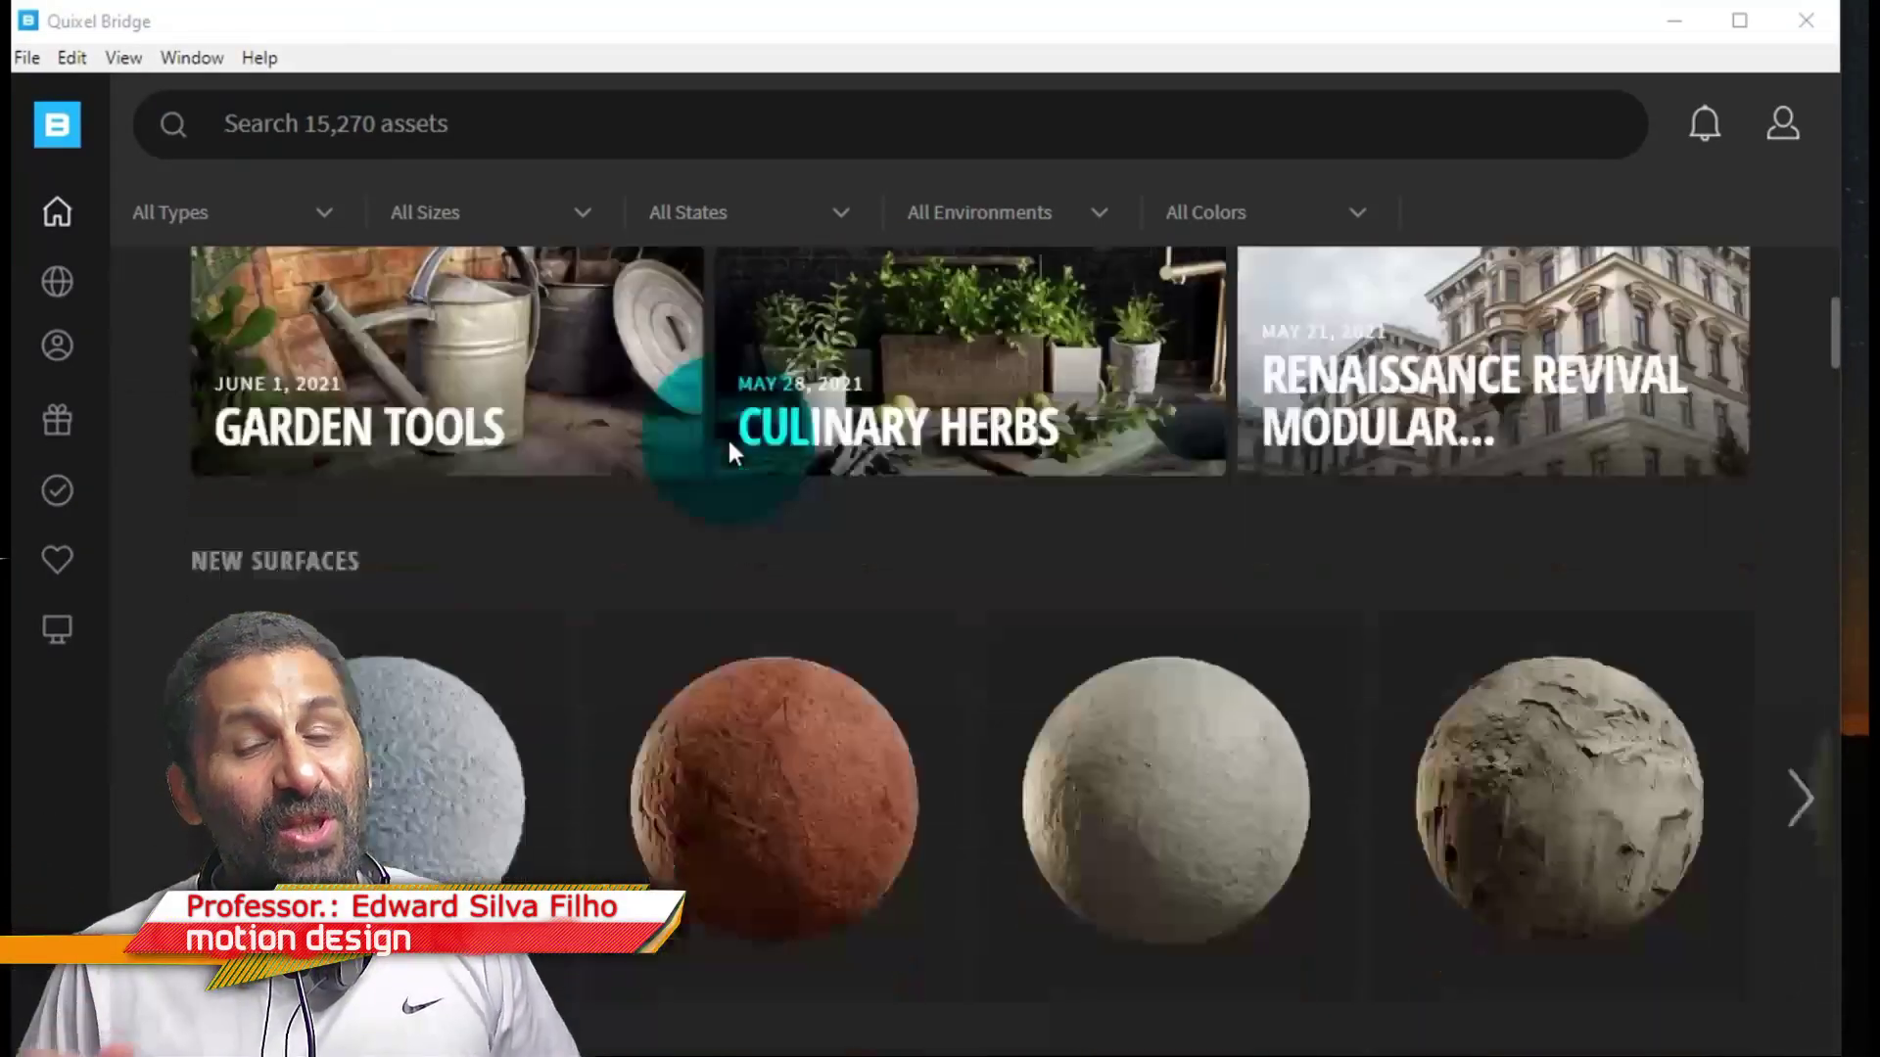
scroll(730, 452, "down", 2)
scroll(729, 453, "down", 2)
scroll(729, 452, "down", 2)
scroll(729, 453, "down", 2)
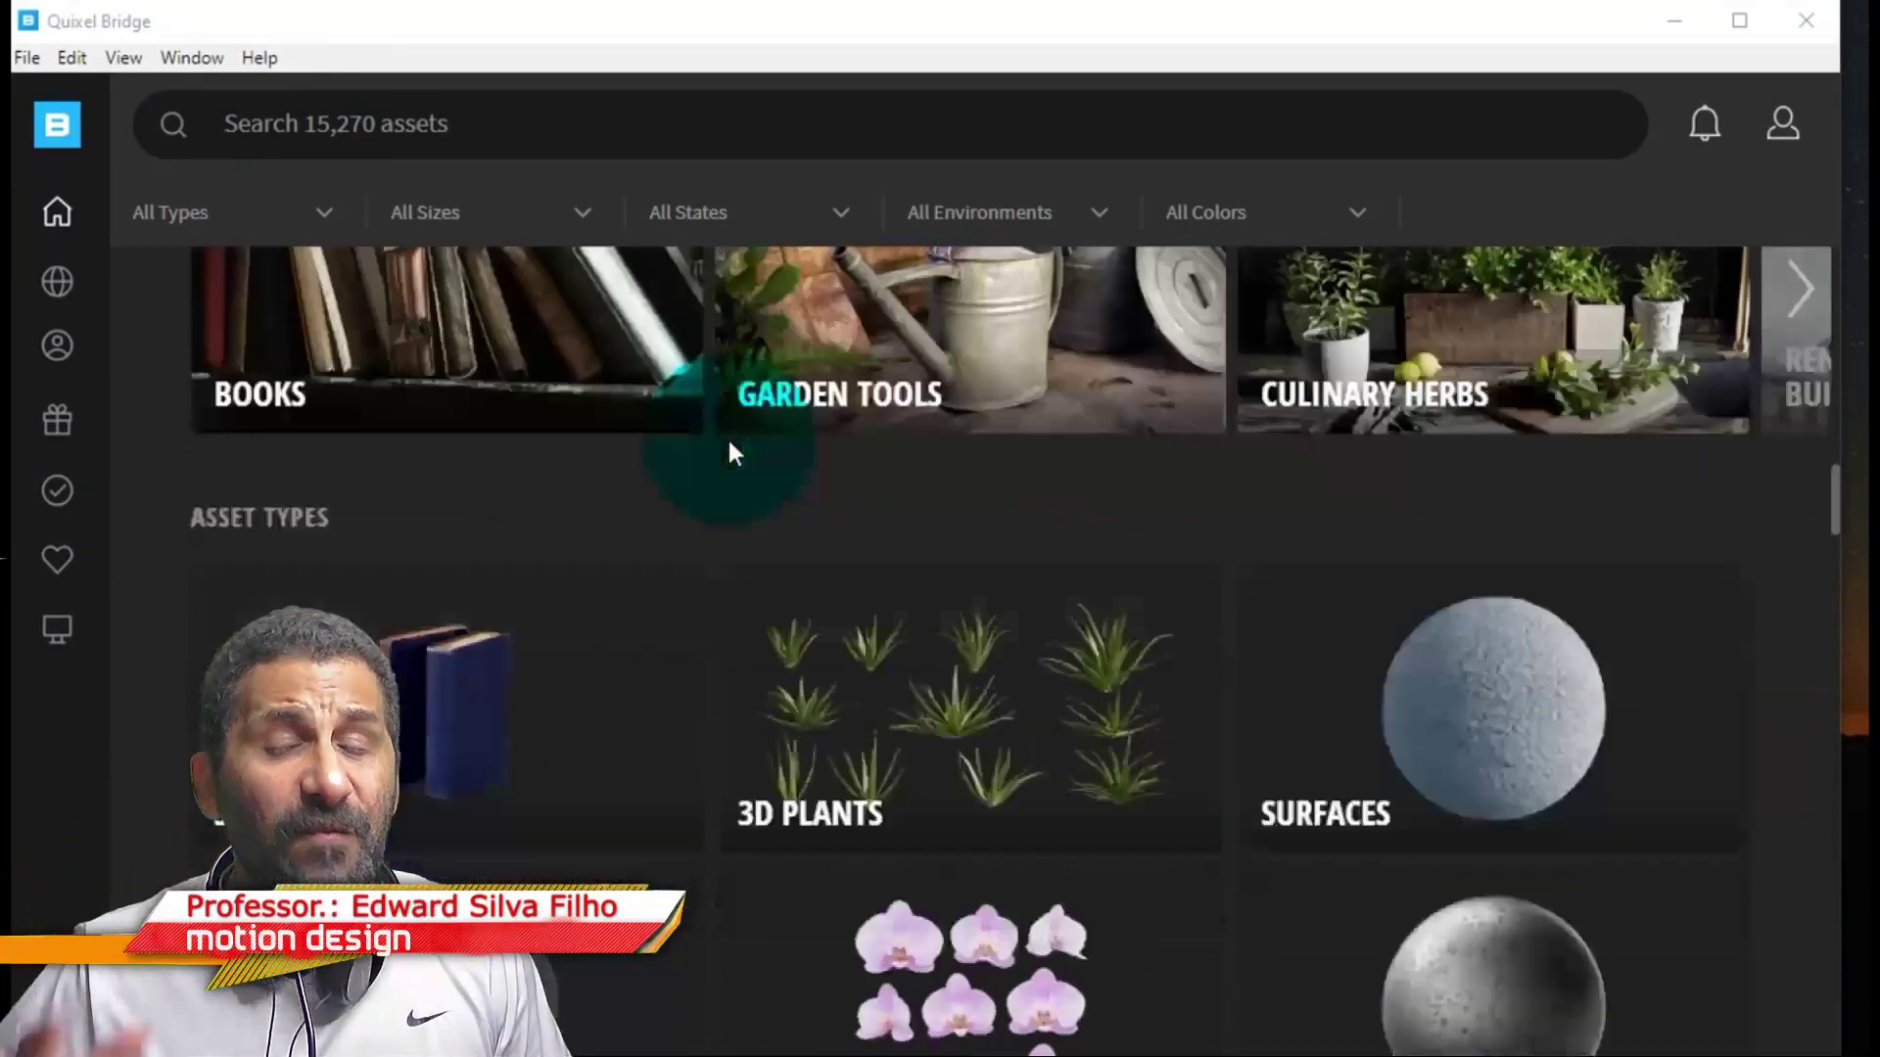
scroll(730, 452, "down", 5)
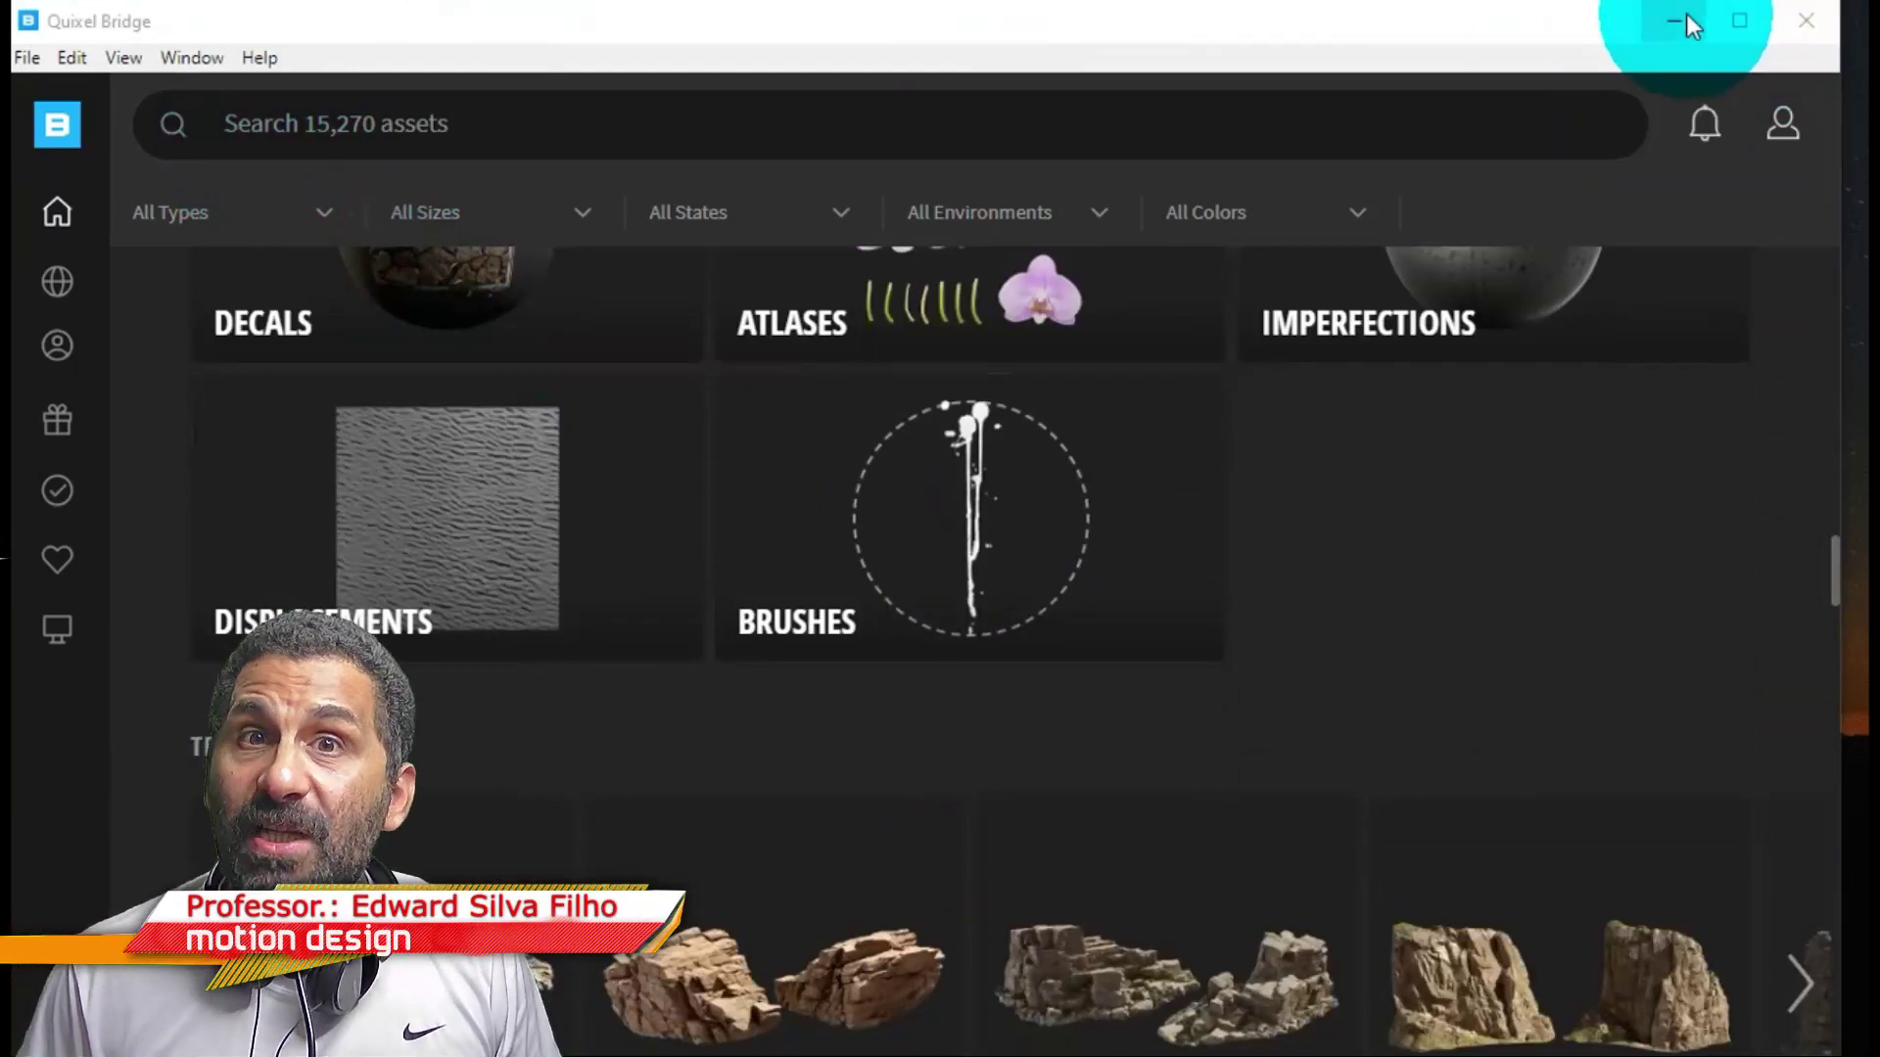
left_click(1676, 21)
key("alt+Tab")
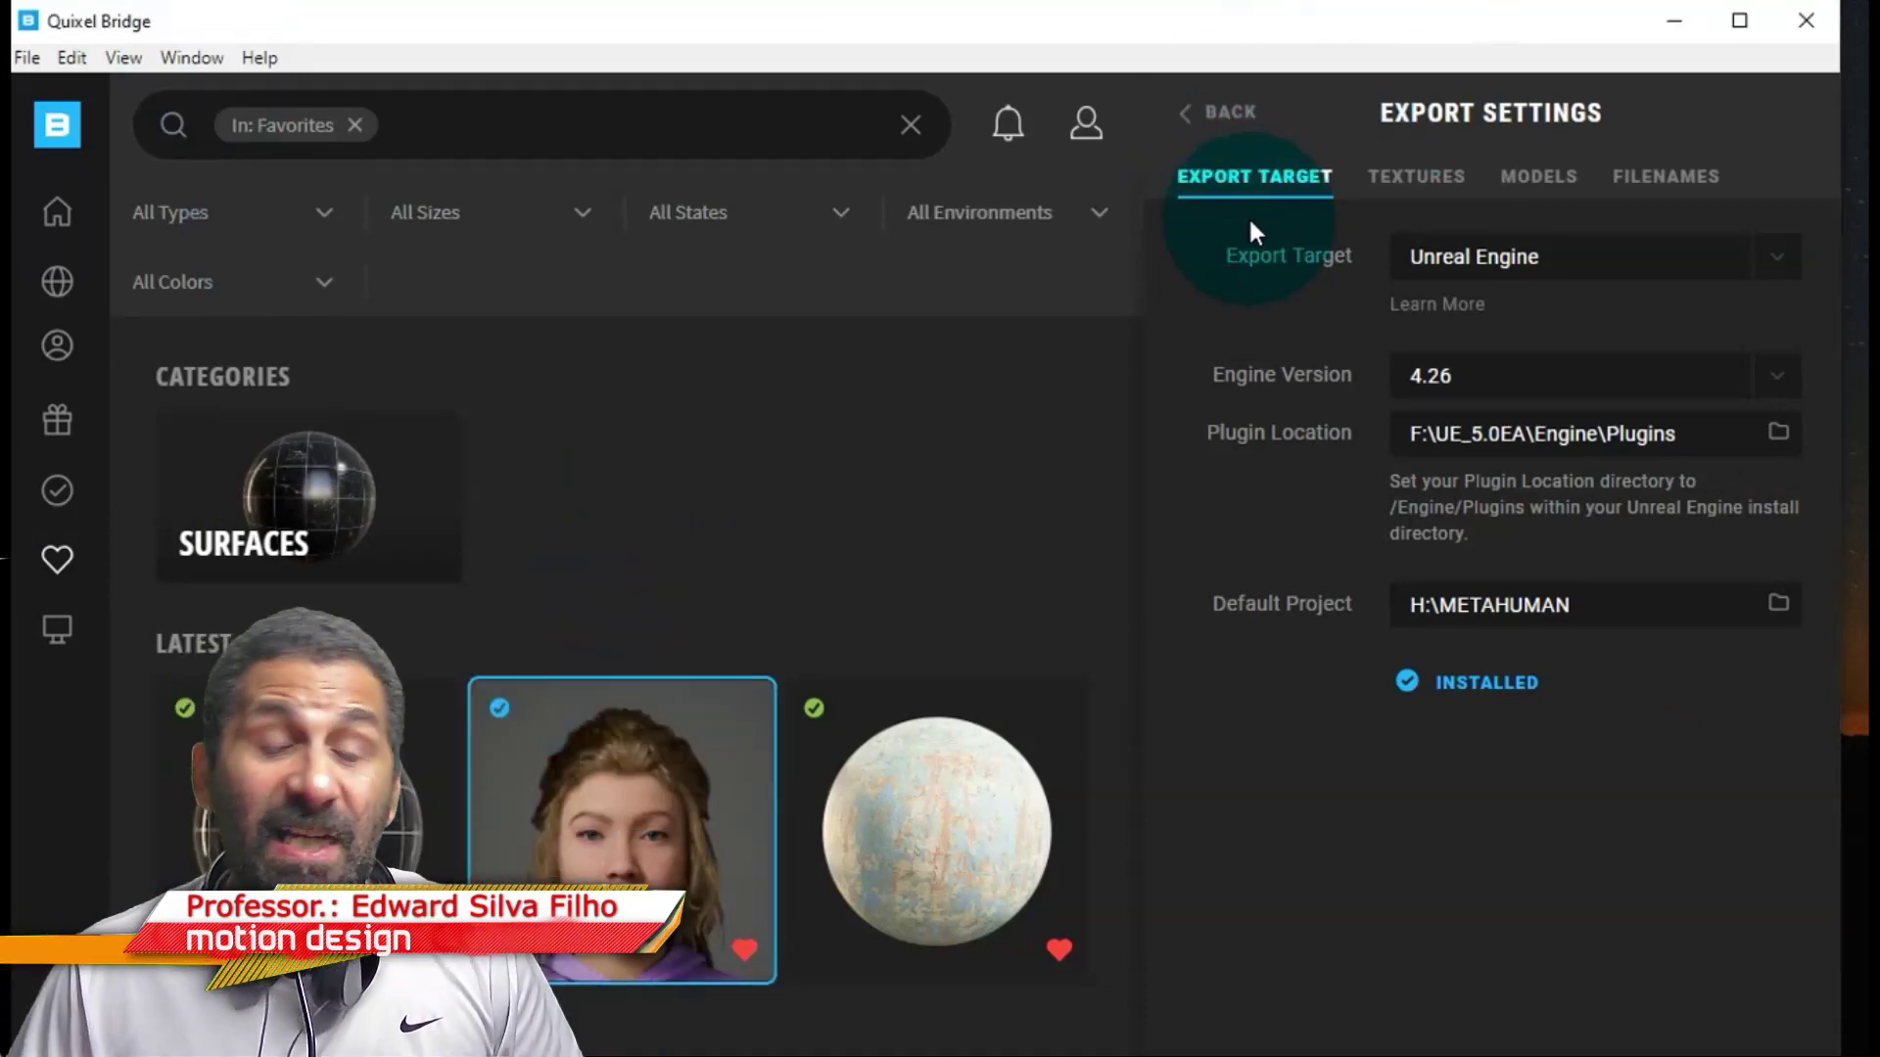
Return to the asset grid and select the Amelia MetaHuman card.
left_click(1223, 112)
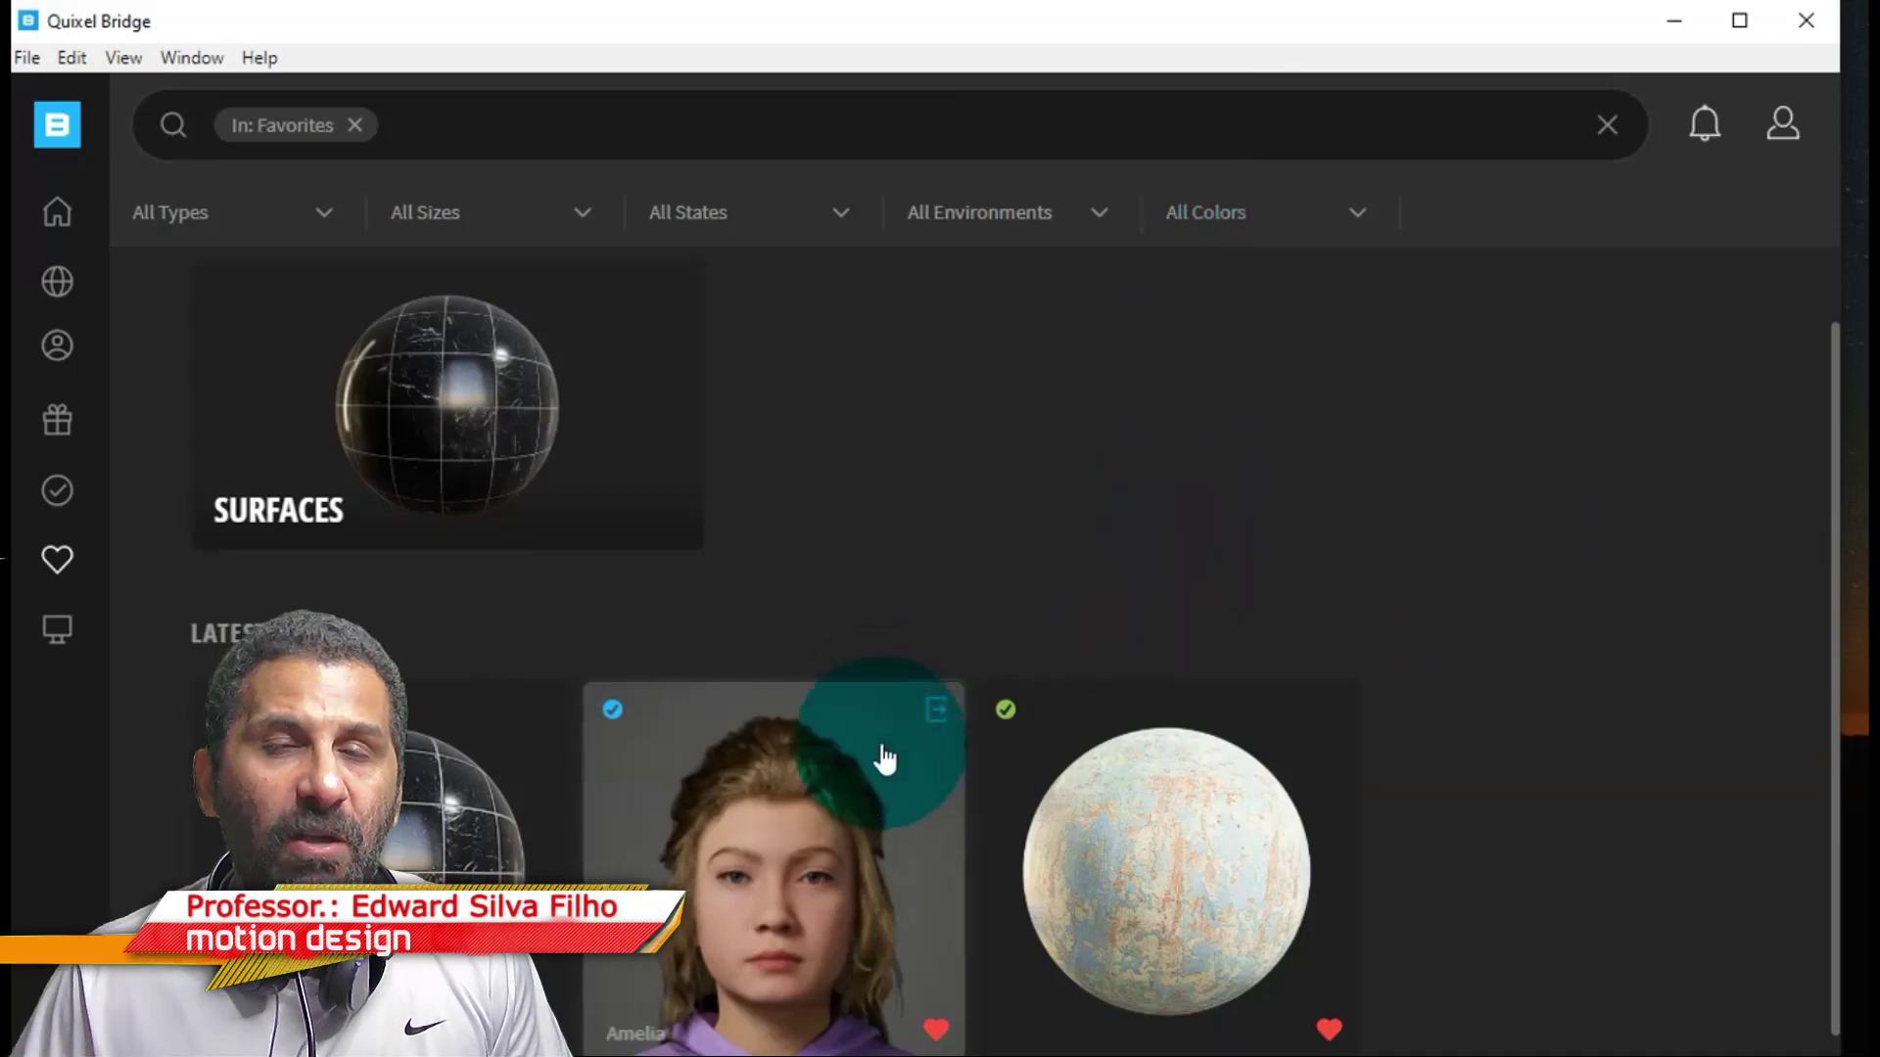
left_click(911, 797)
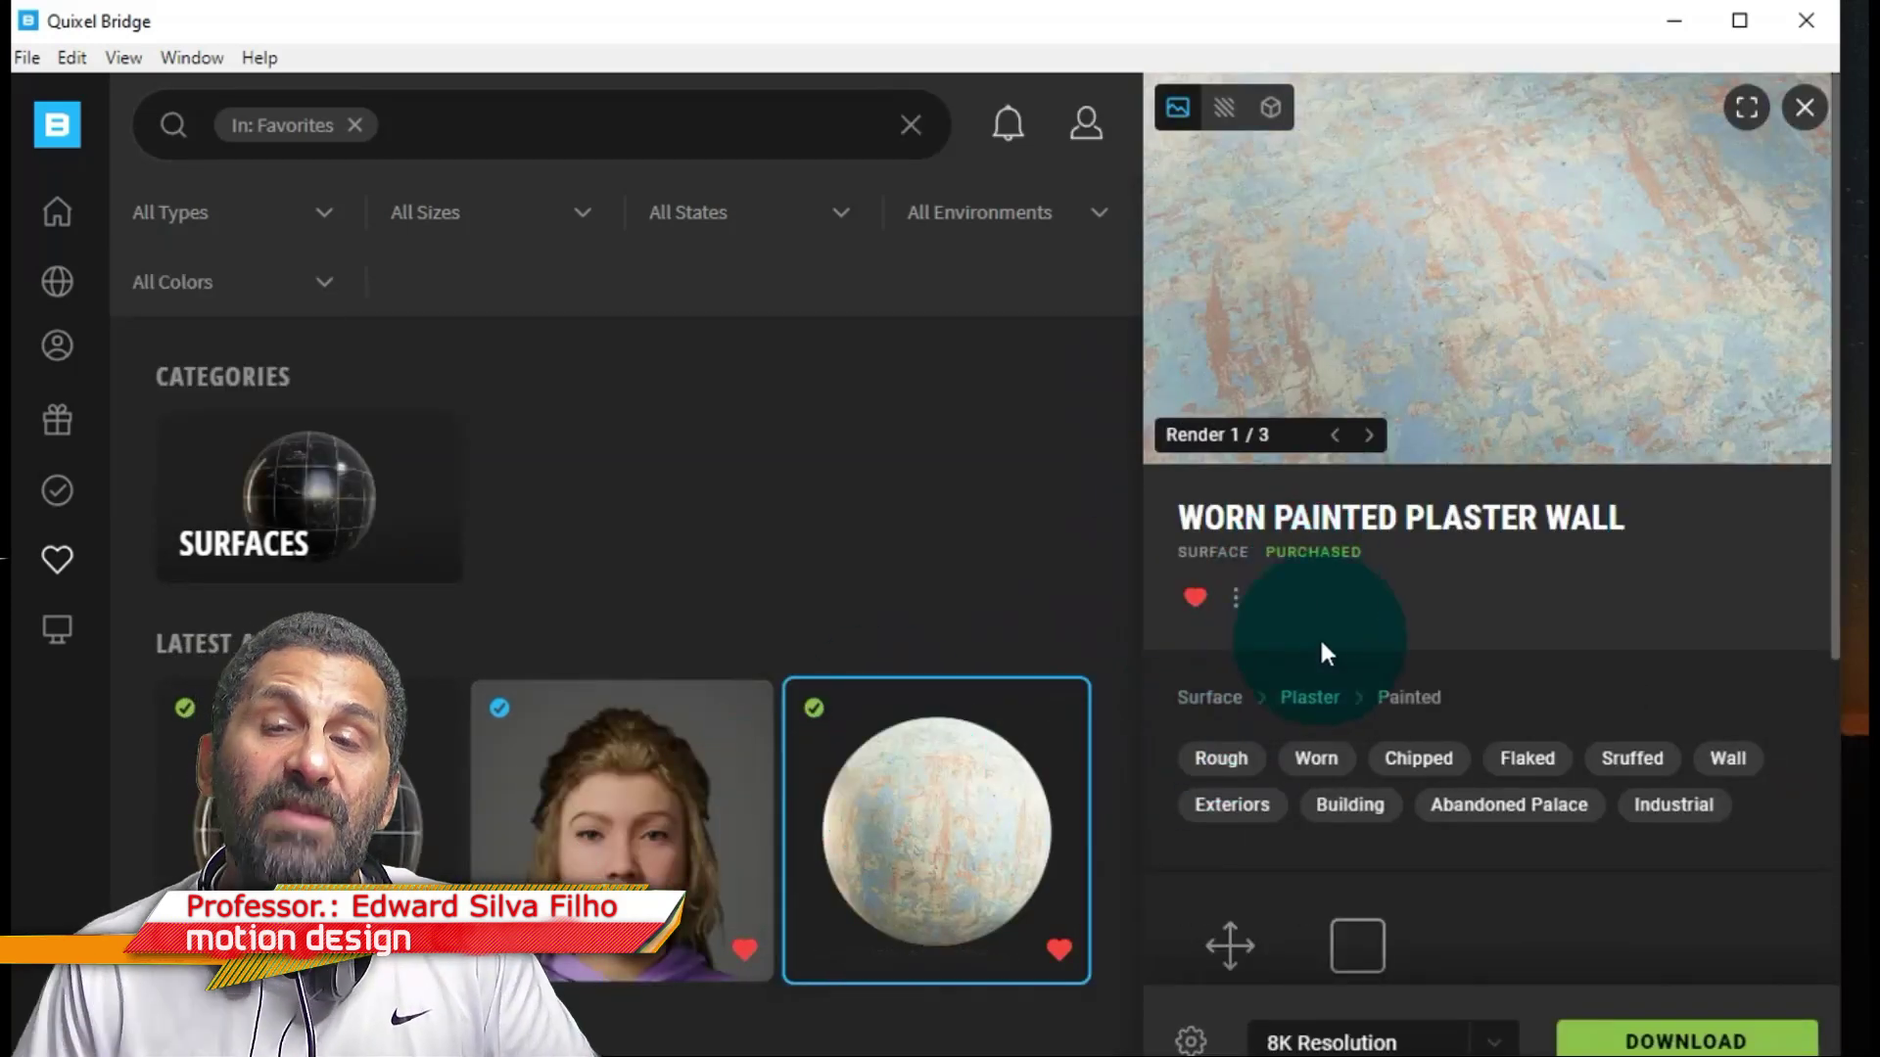
left_click(731, 789)
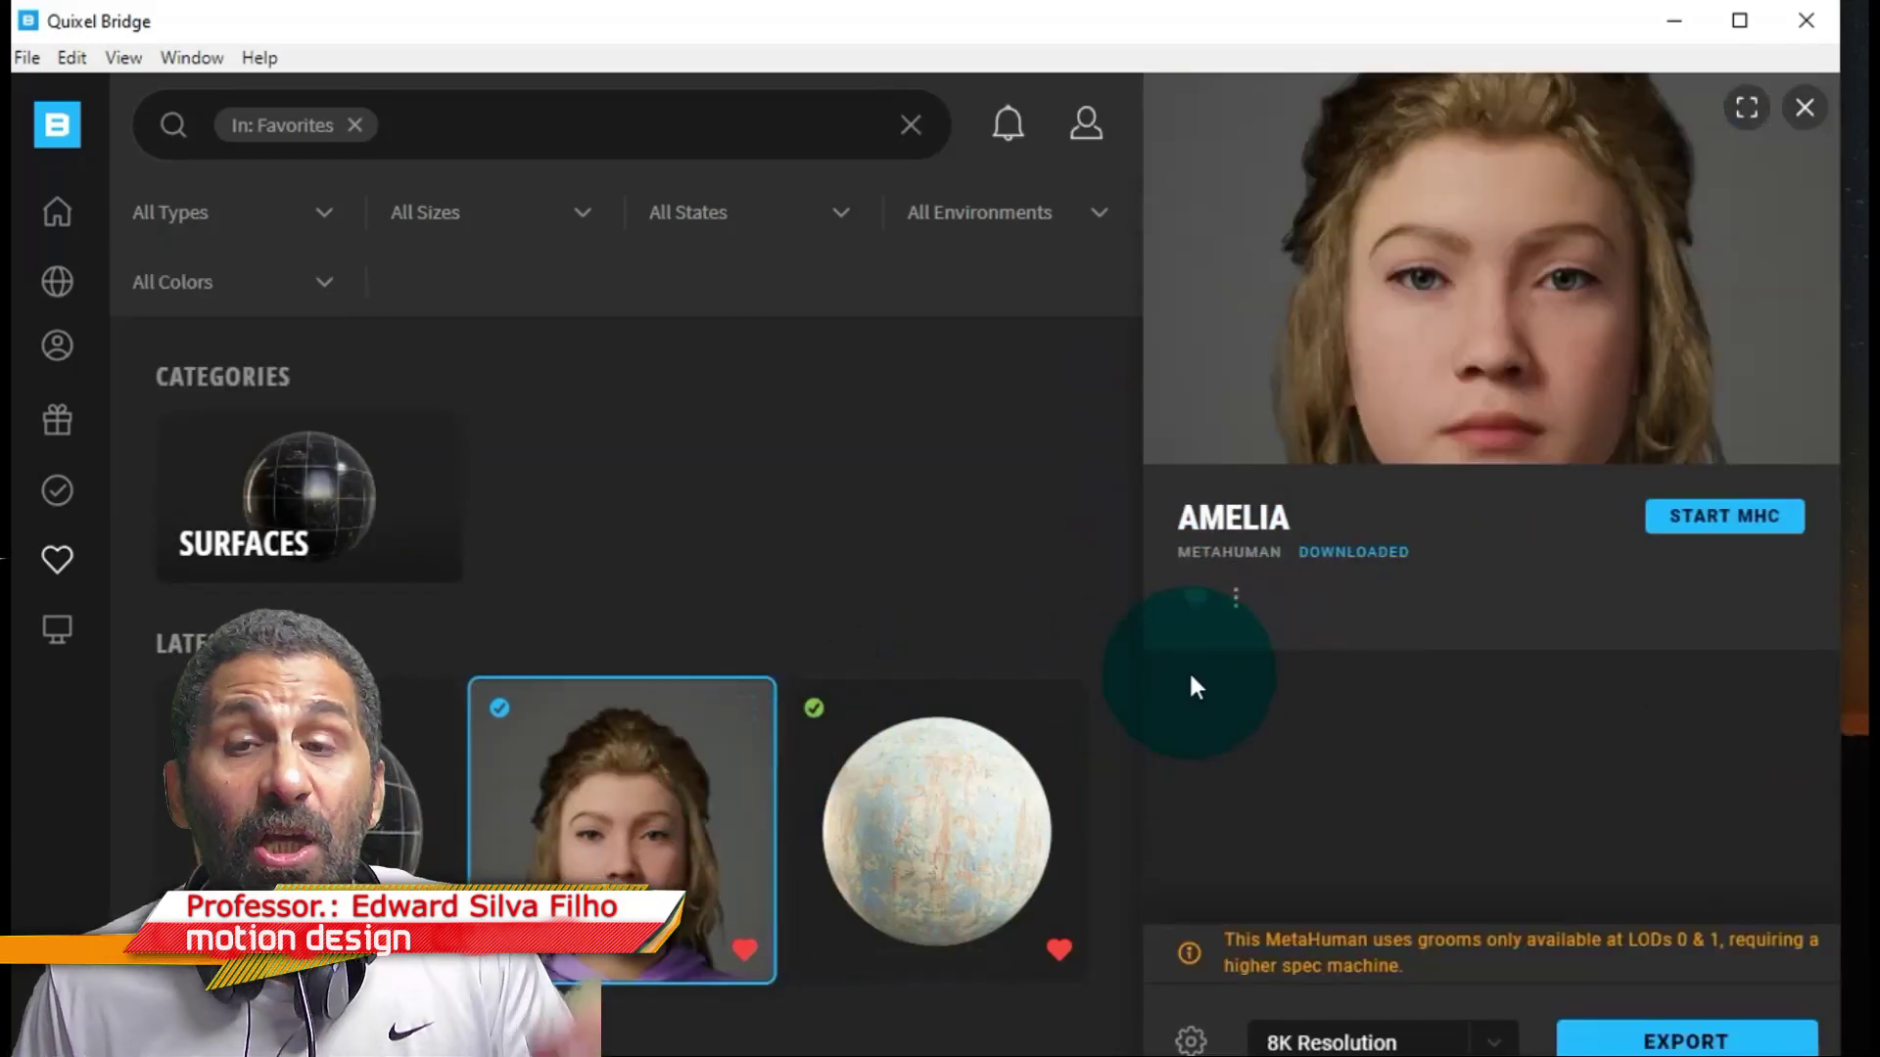
In Amelia's Export Settings, keep Engine Version 4.26 and browse for a Plugin Location folder.
left_click(1192, 1042)
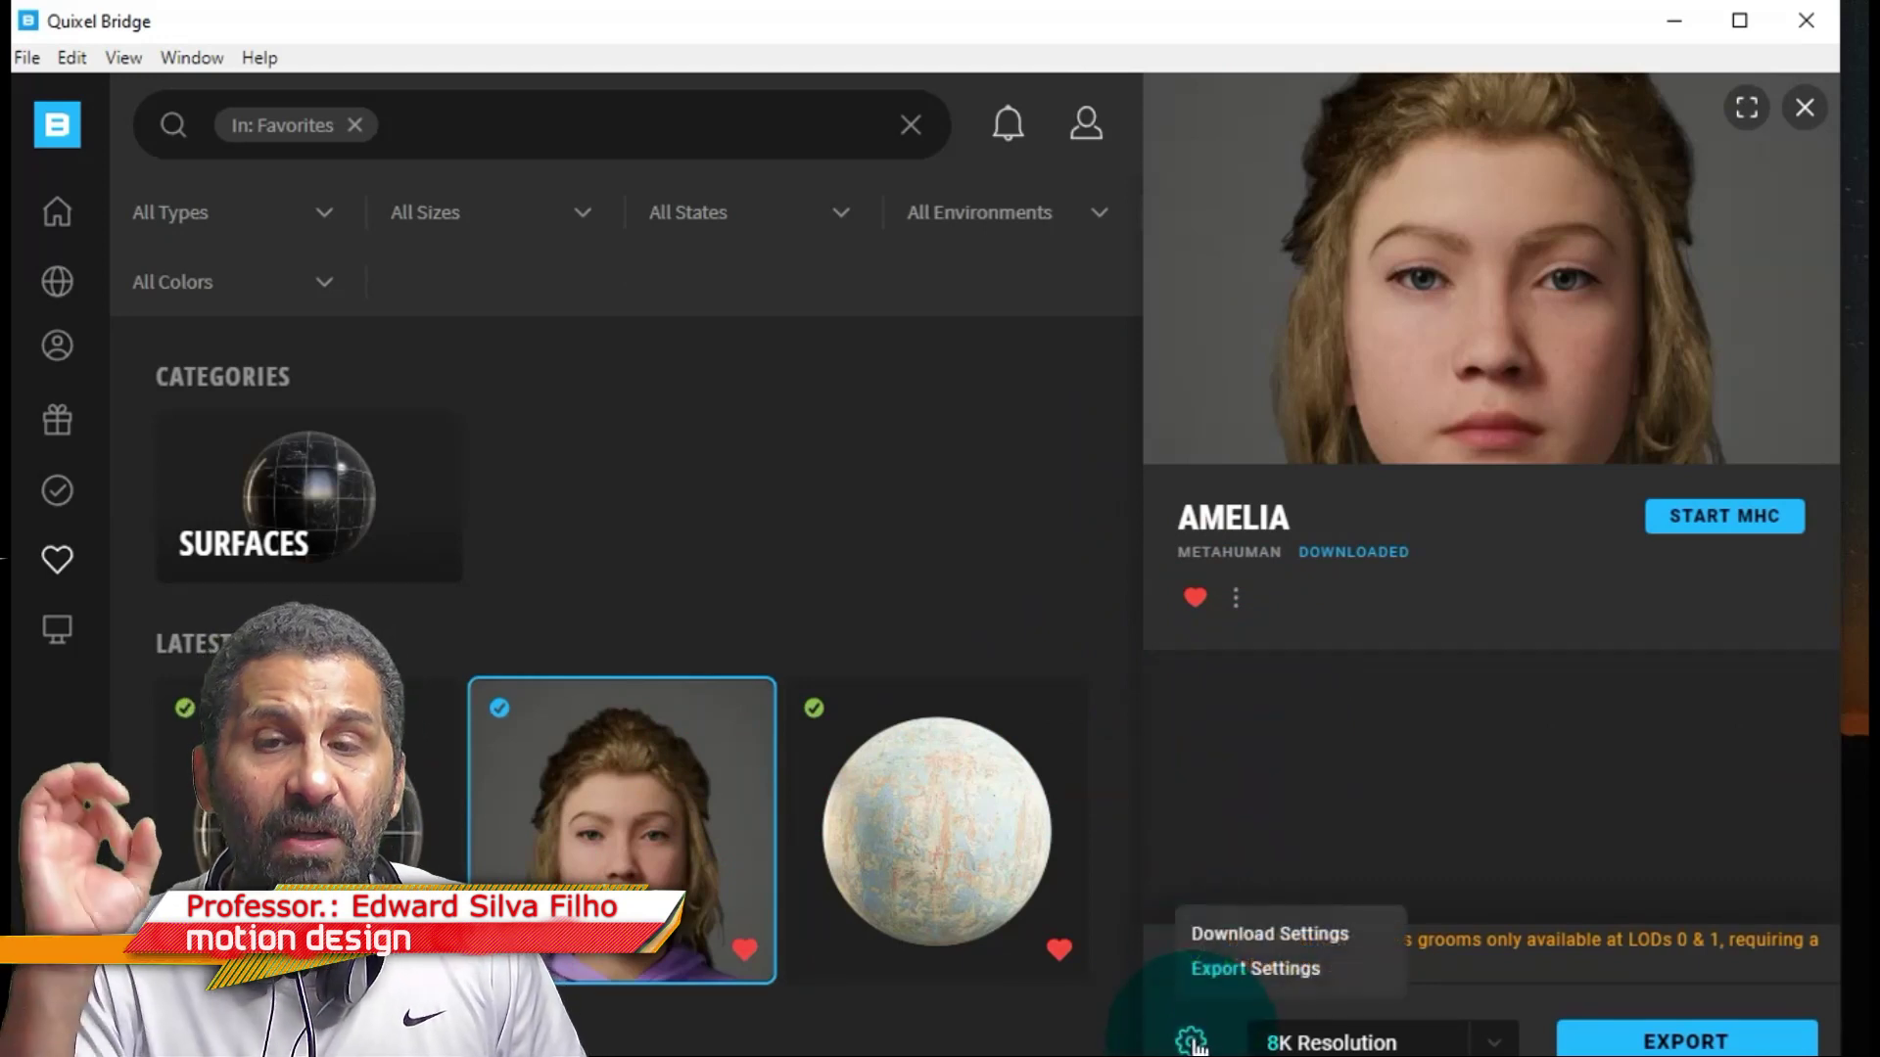
left_click(1225, 972)
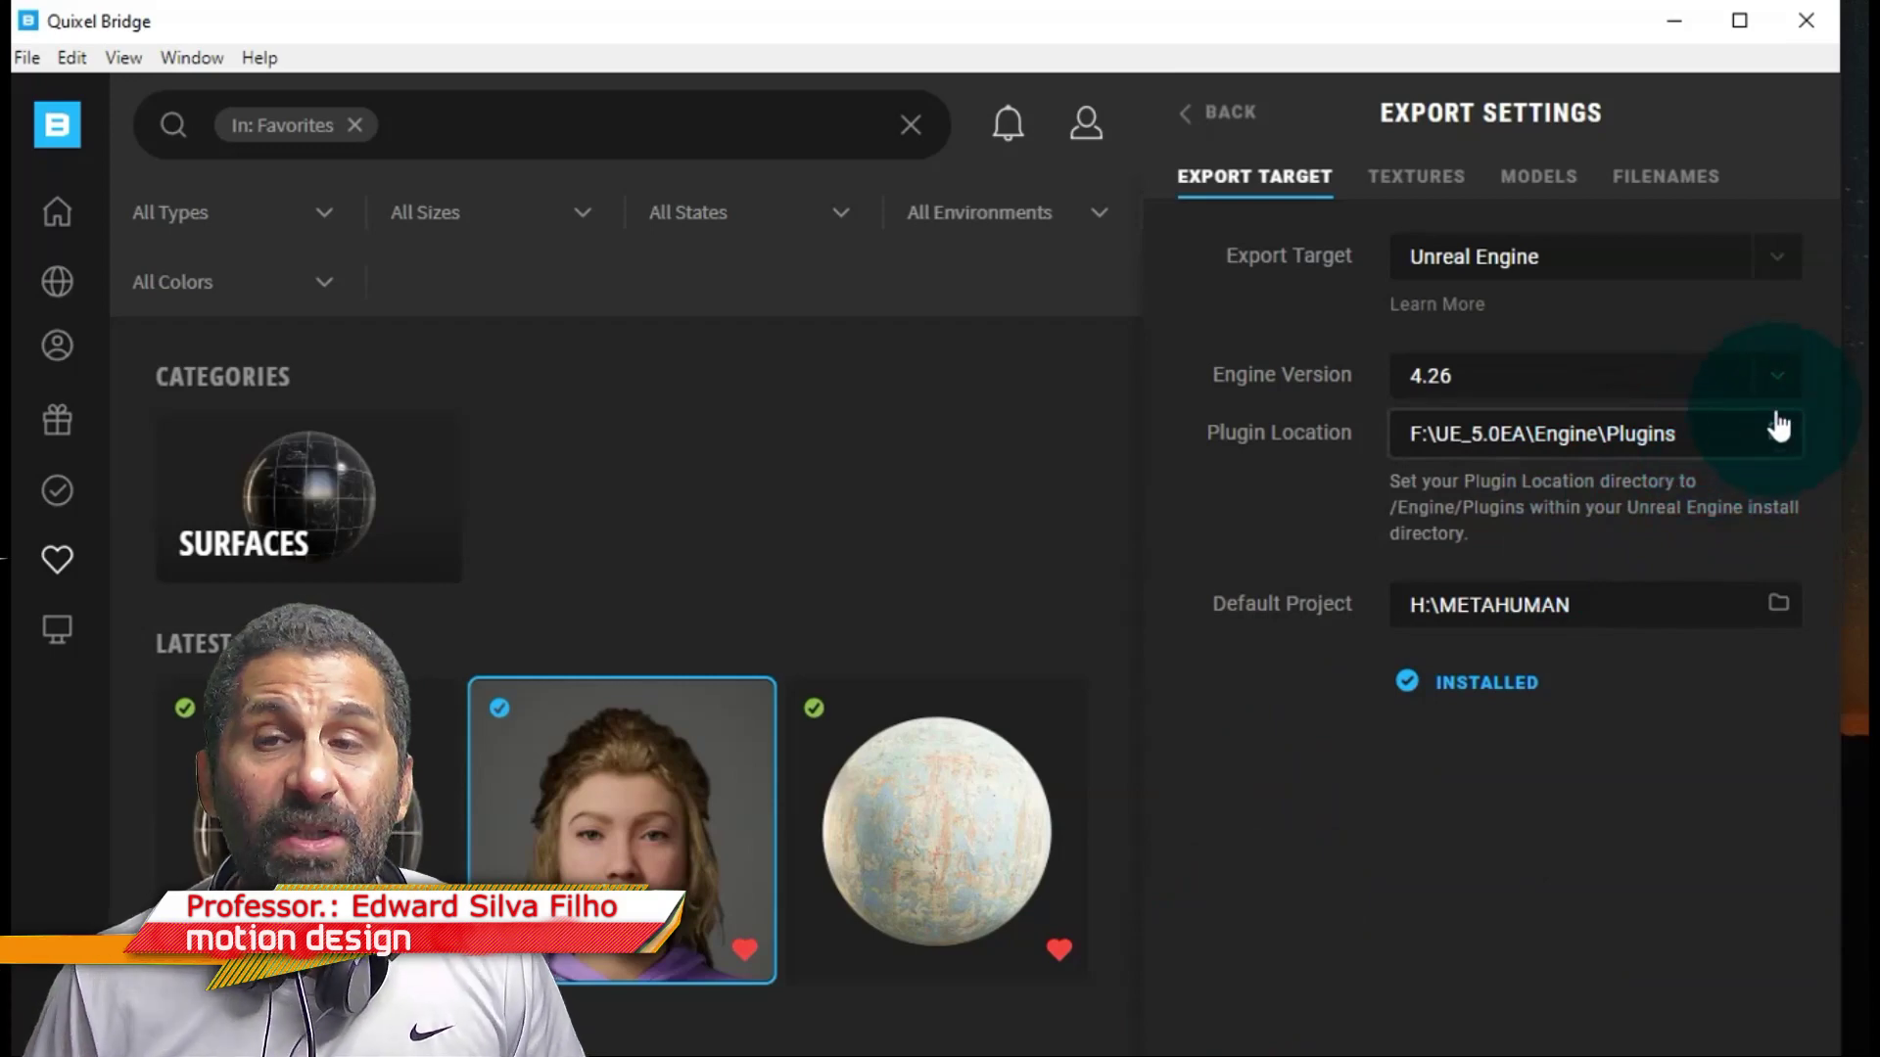
left_click(1700, 384)
left_click(1780, 429)
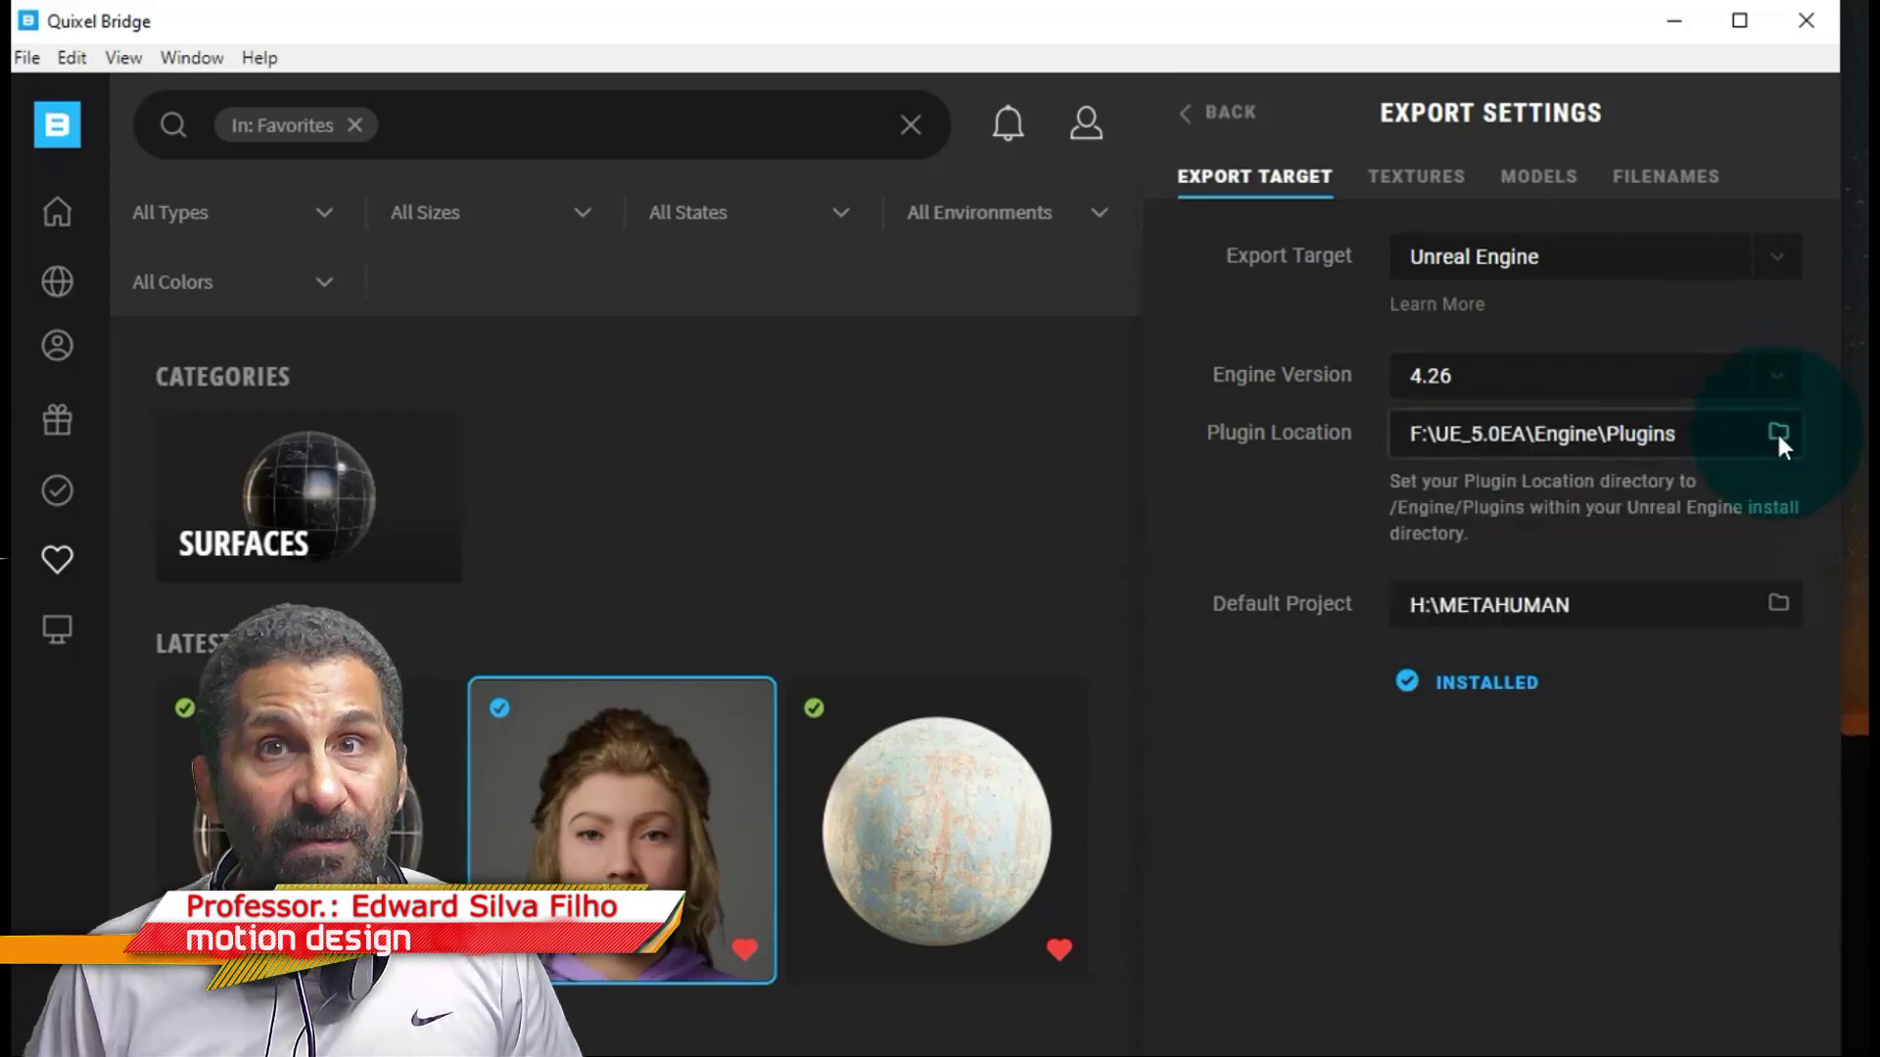
left_click(1778, 433)
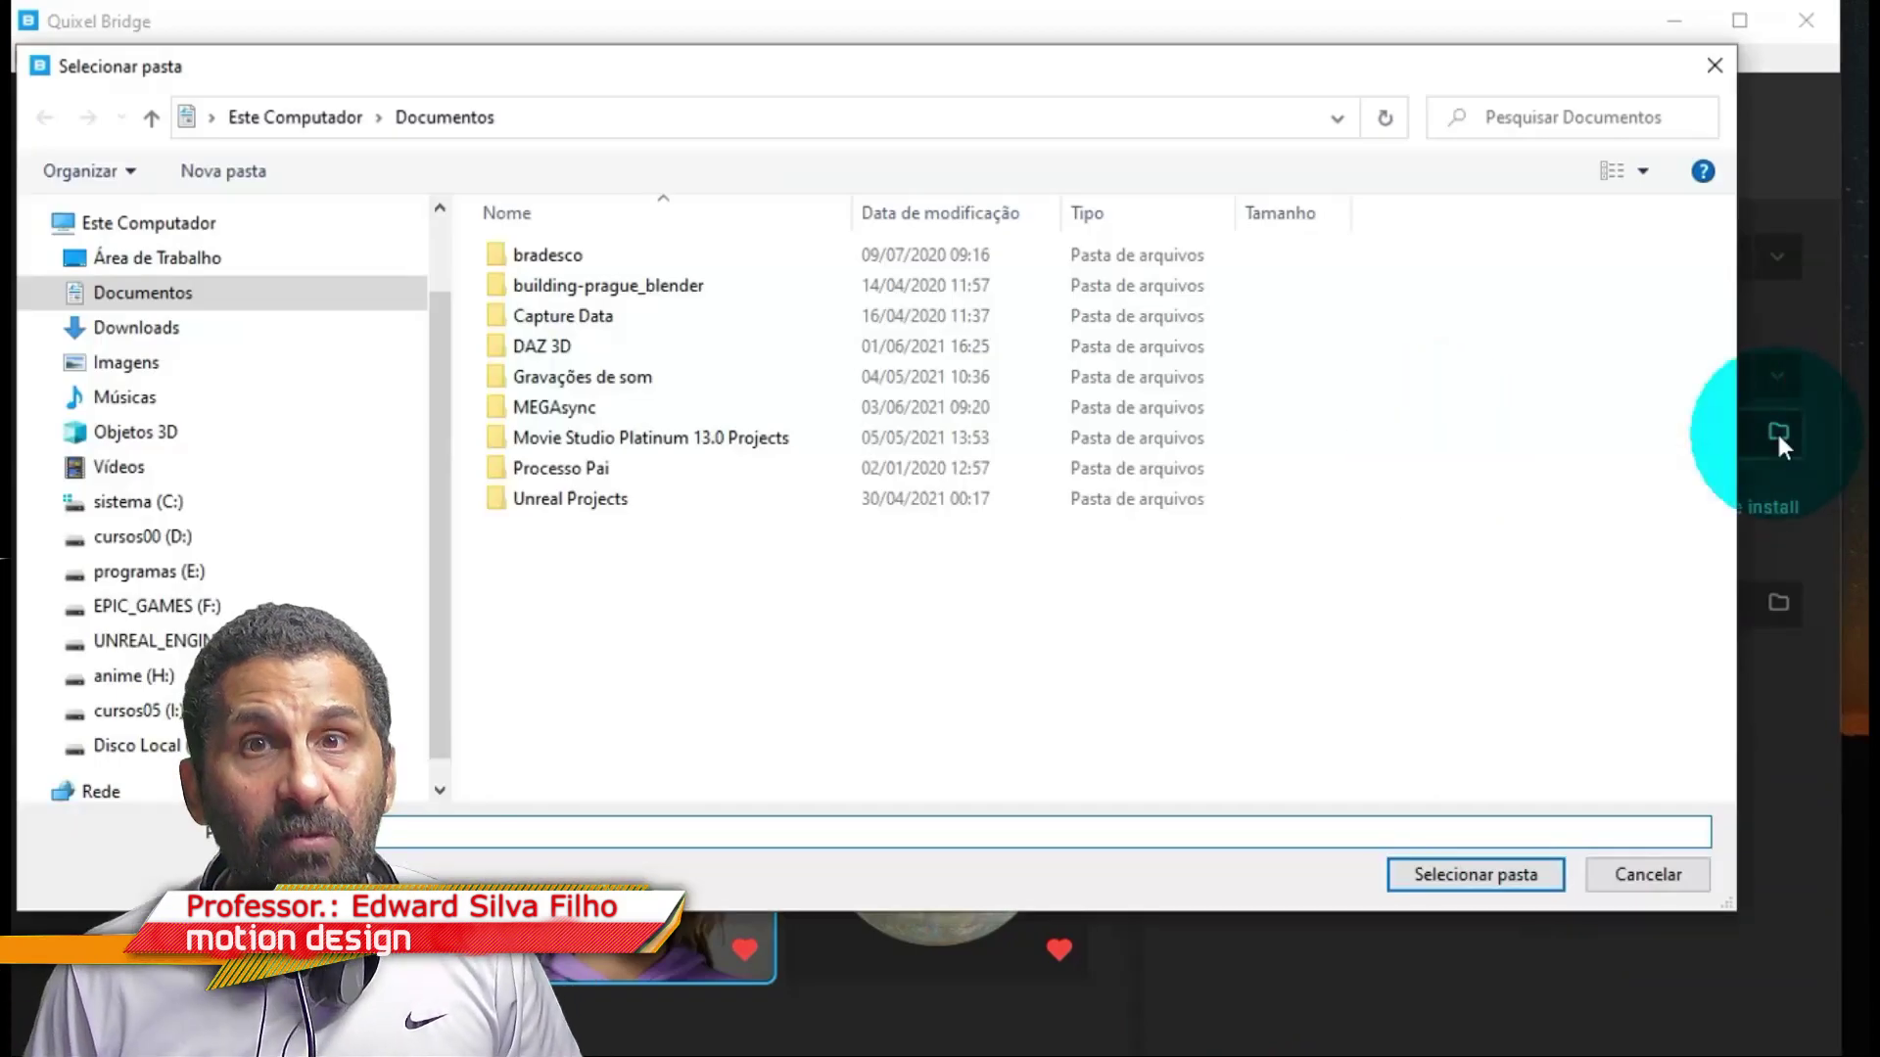
Navigate to the UNREAL_ENGINE (G:) drive and open the UE_4.26 folder.
left_click(212, 658)
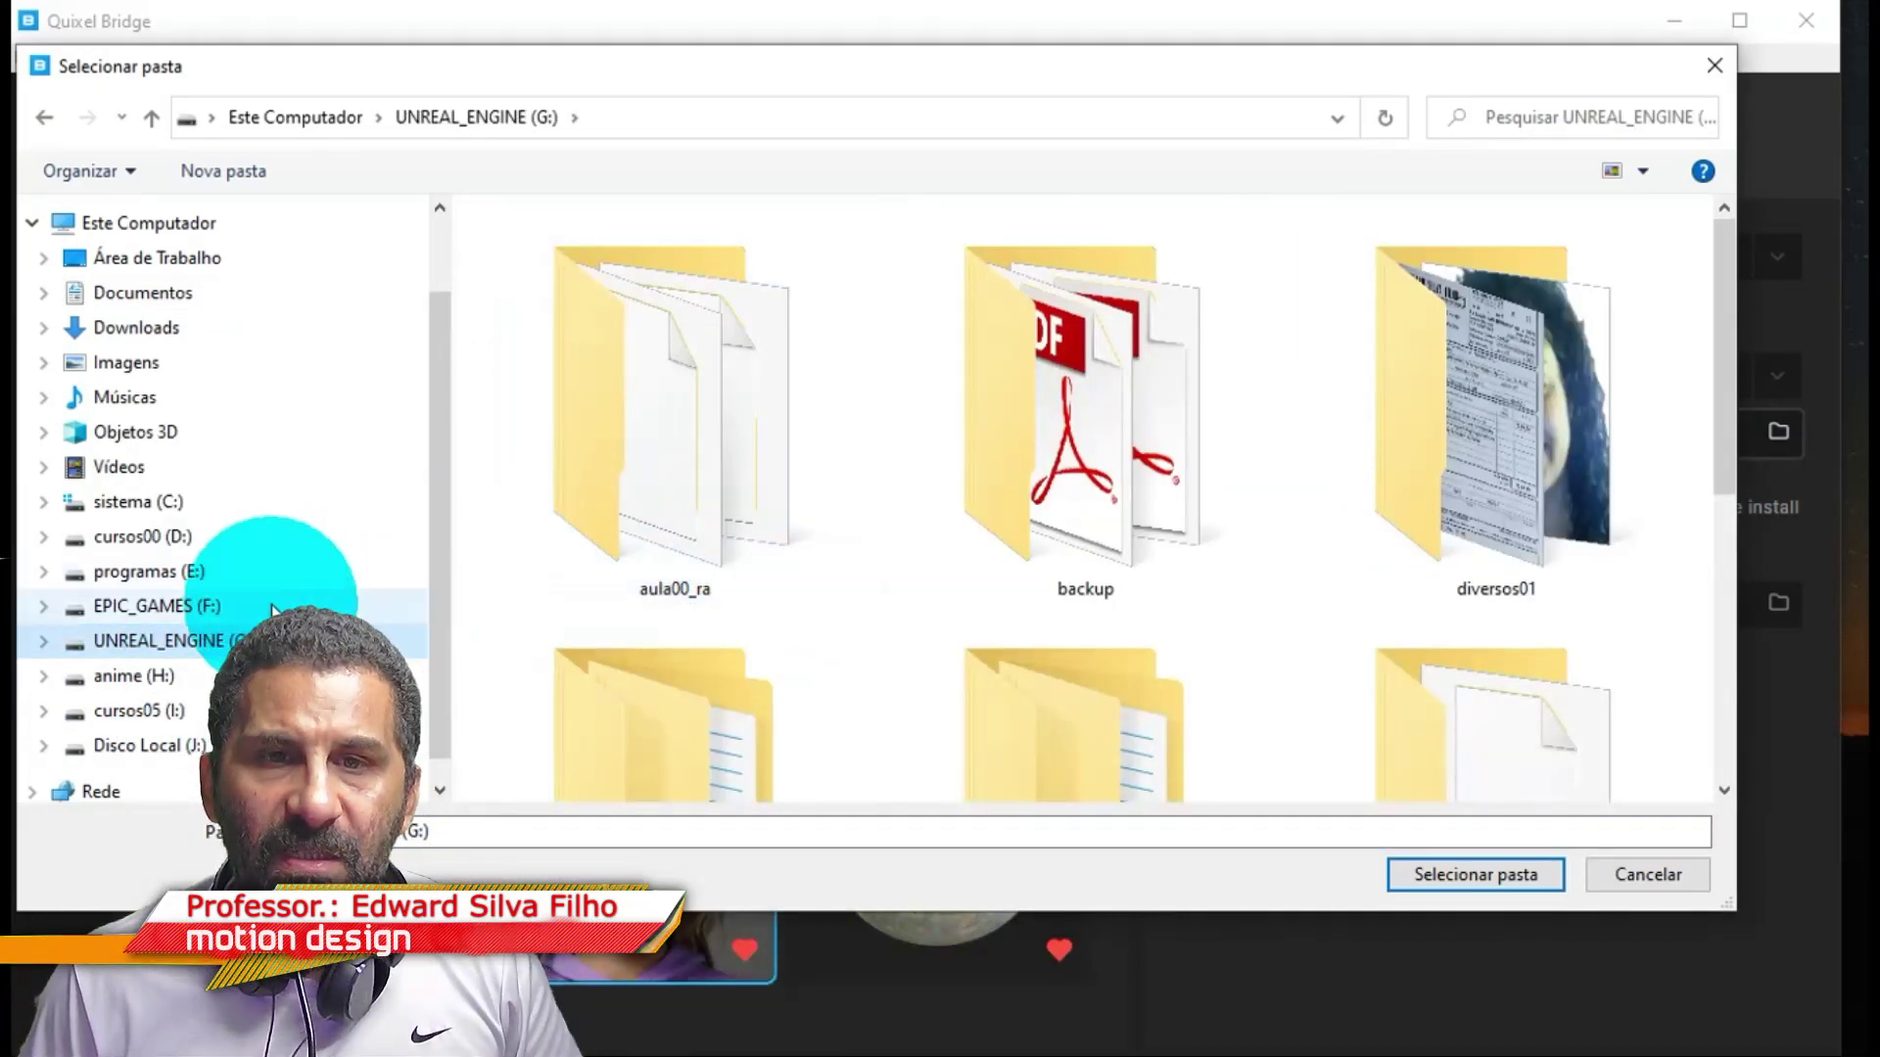
scroll(1135, 523, "down", 2)
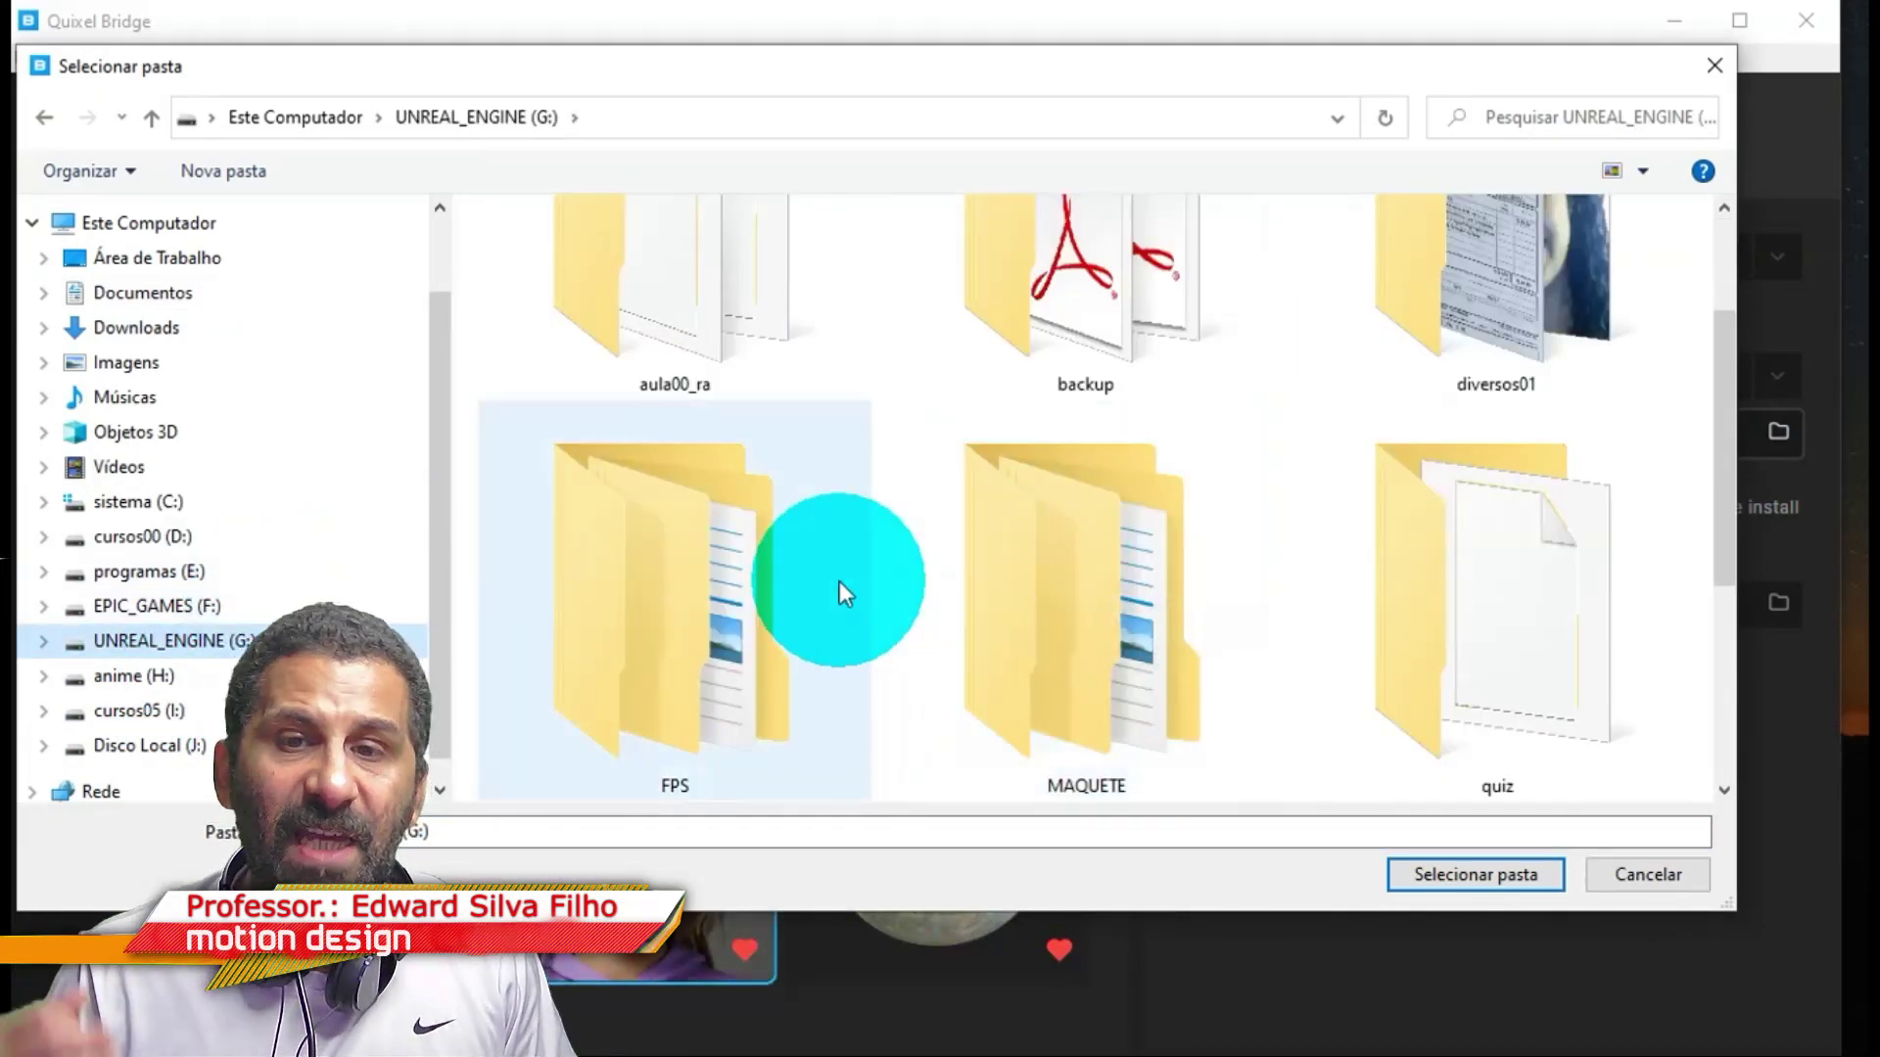
scroll(887, 466, "down", 2)
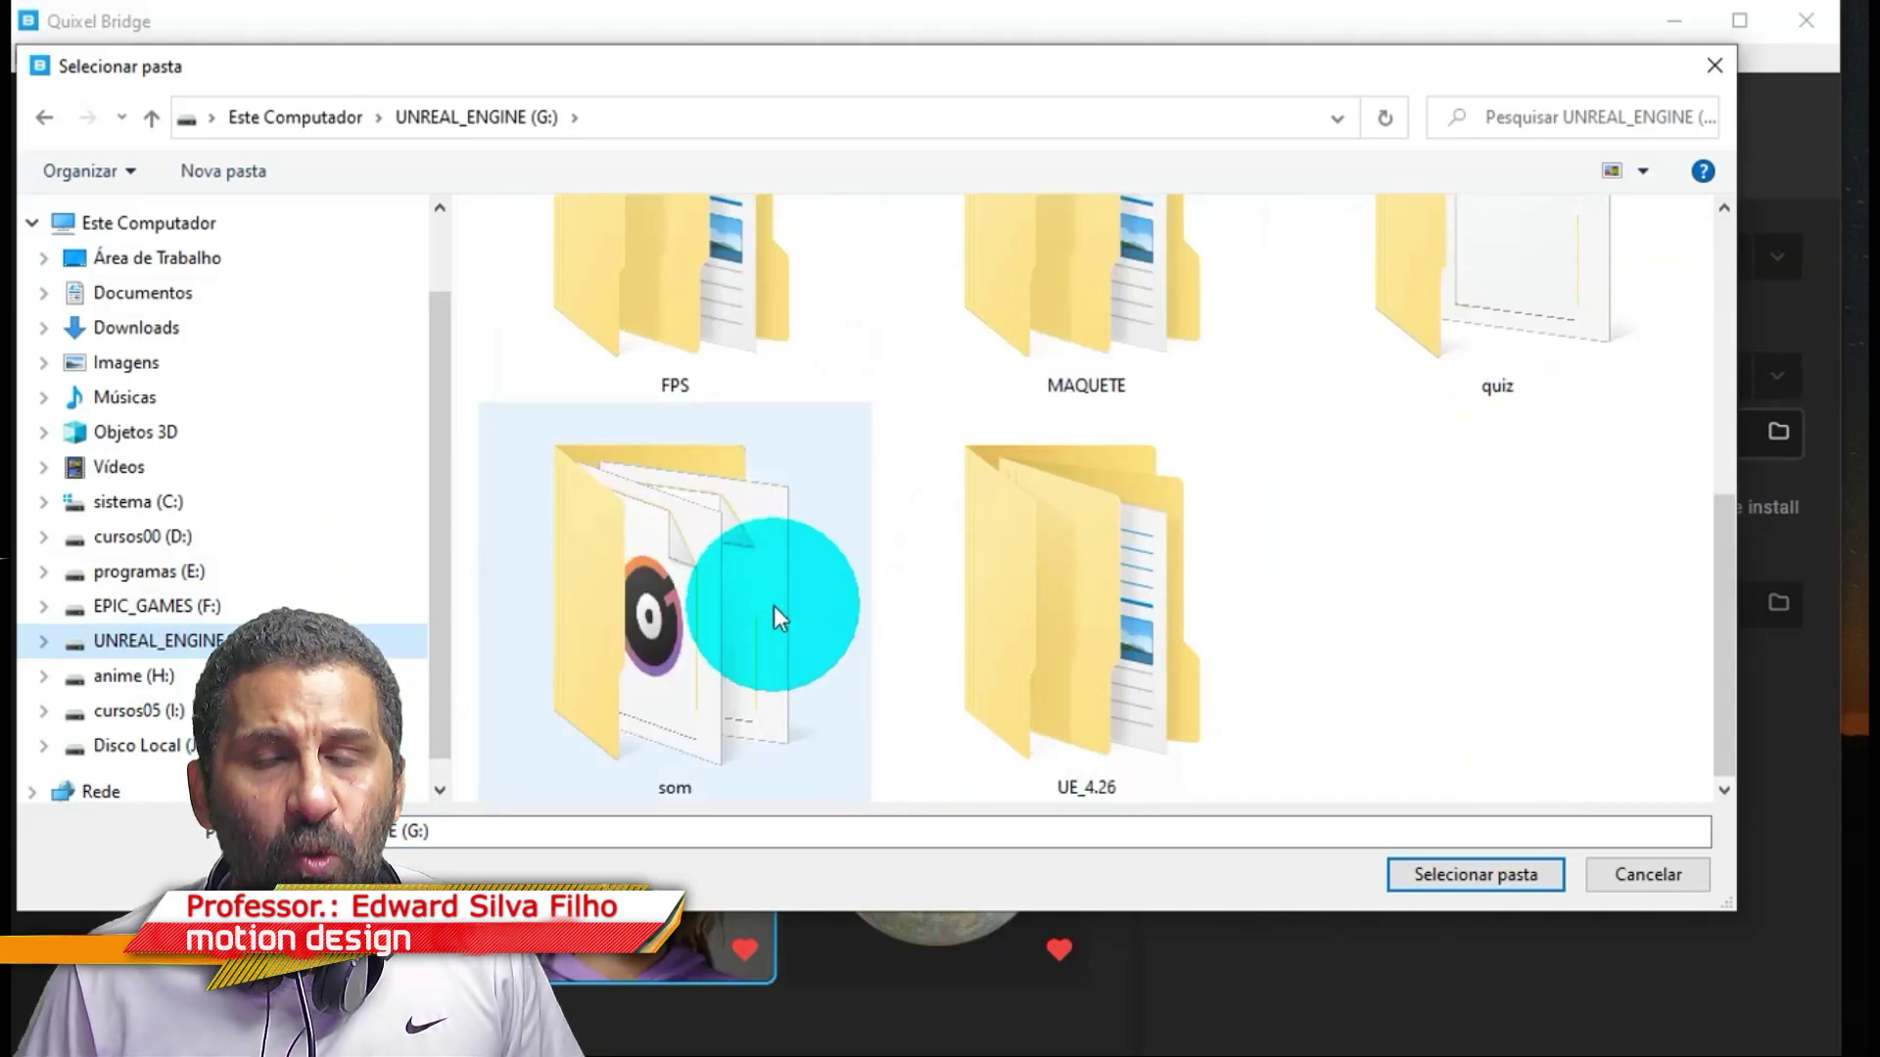
left_click(1019, 593)
double_click(1019, 593)
Open Engine > Plugins and confirm it as the plugin location.
scroll(617, 313, "up", 1, "ctrl")
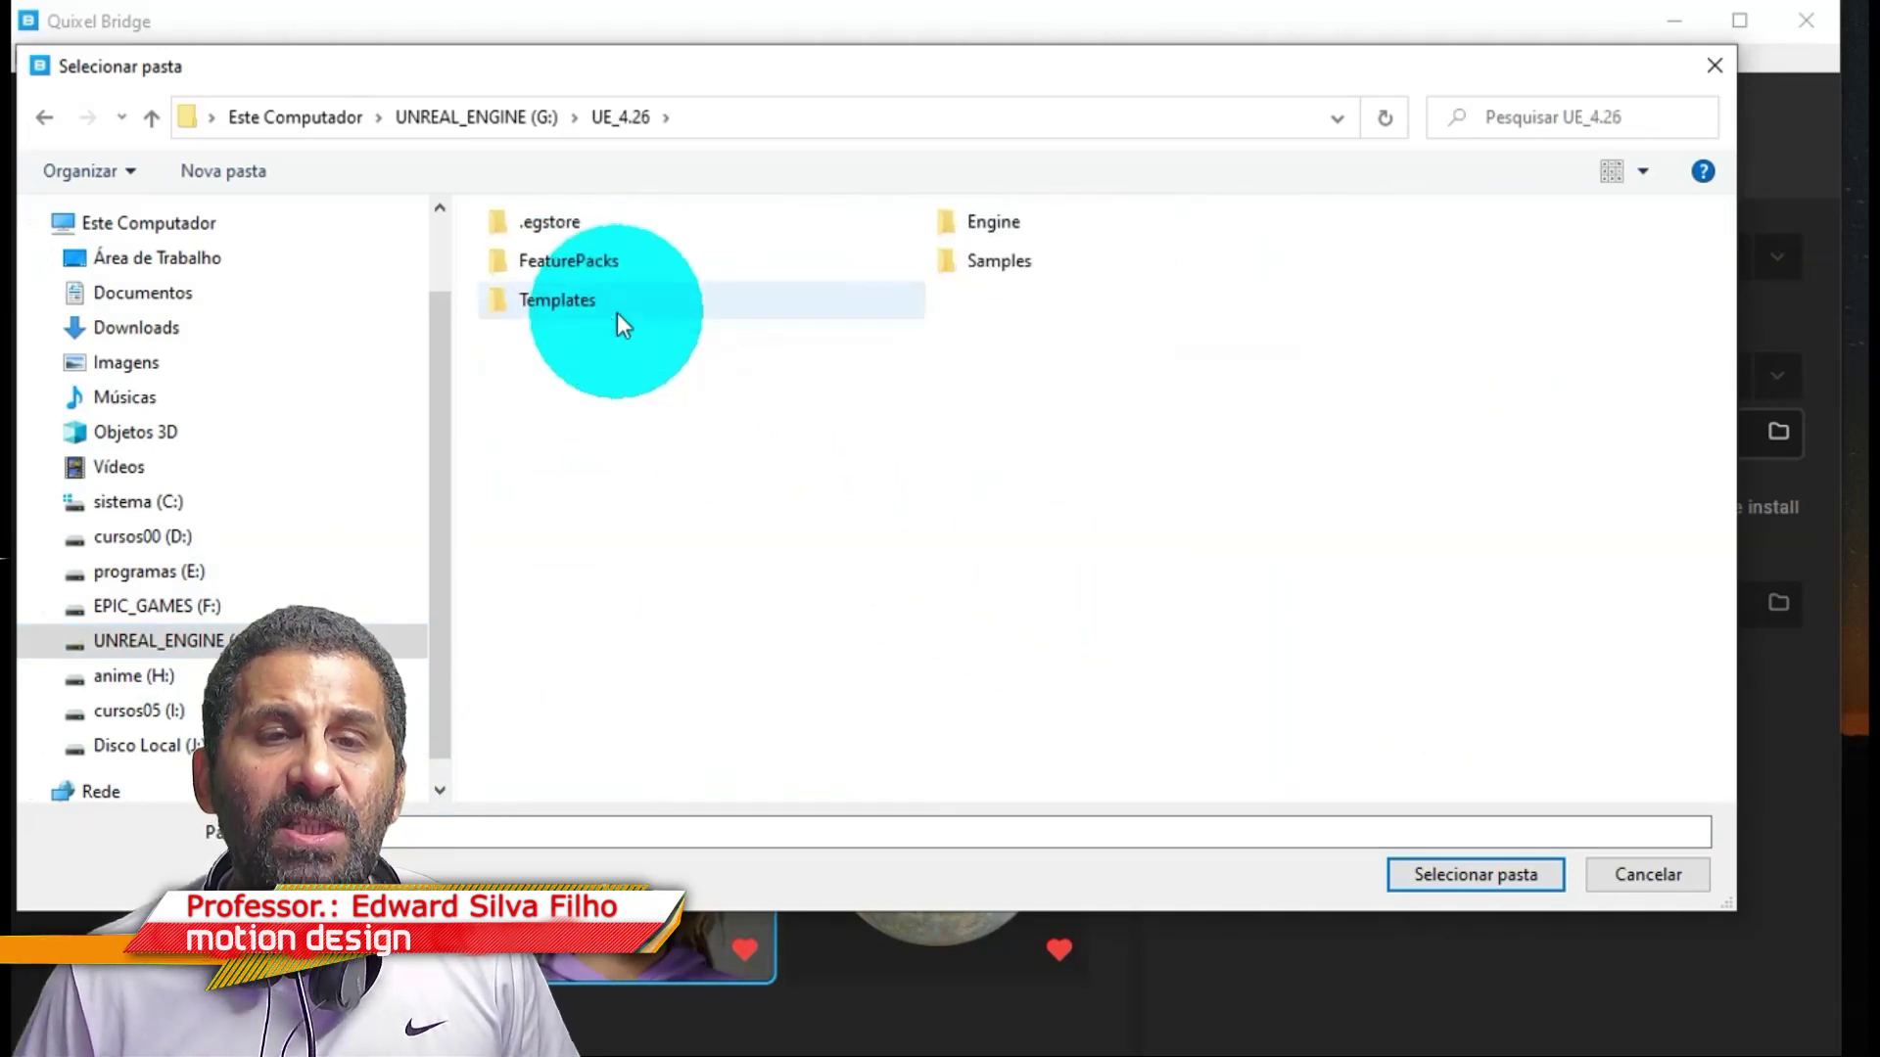
scroll(617, 307, "up", 2, "ctrl")
scroll(617, 308, "up", 1, "ctrl")
scroll(617, 313, "up", 1, "ctrl")
scroll(616, 314, "up", 1, "ctrl")
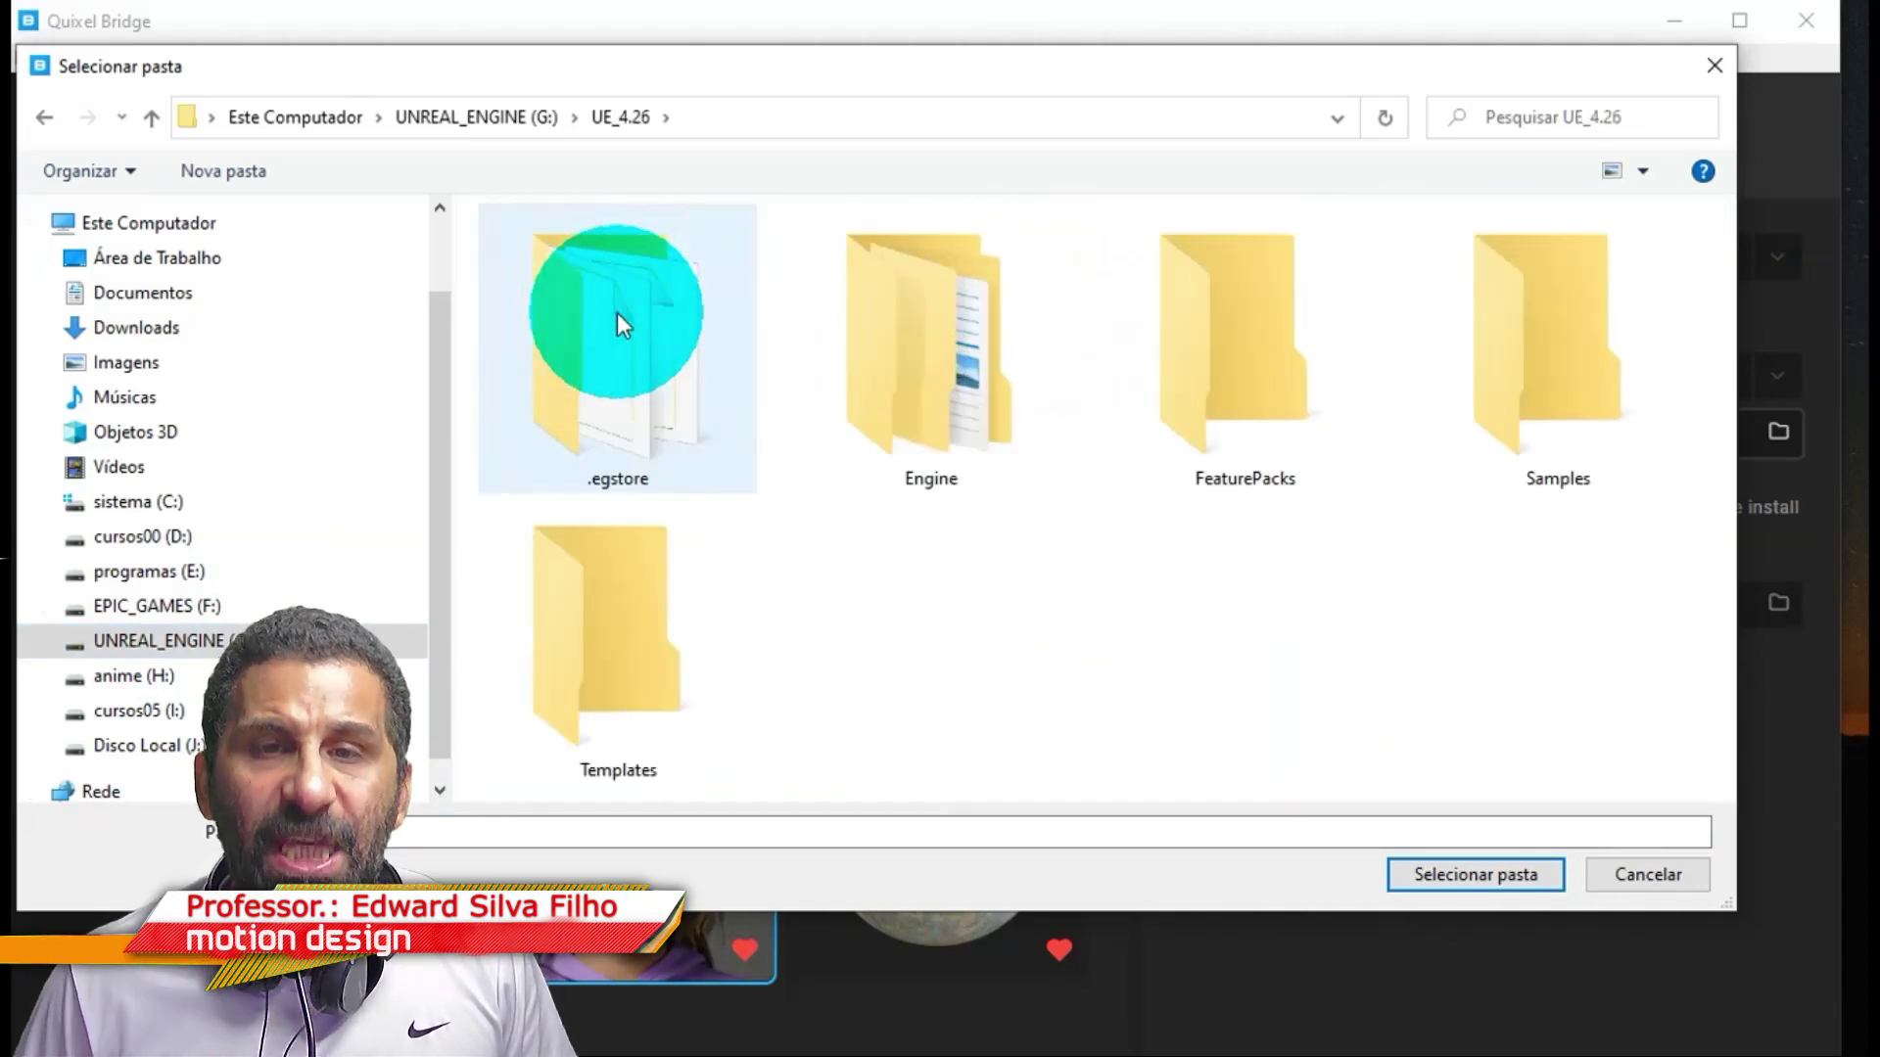
scroll(617, 313, "up", 1, "ctrl")
scroll(617, 313, "up", 1, "ctrl")
scroll(626, 317, "down", 1)
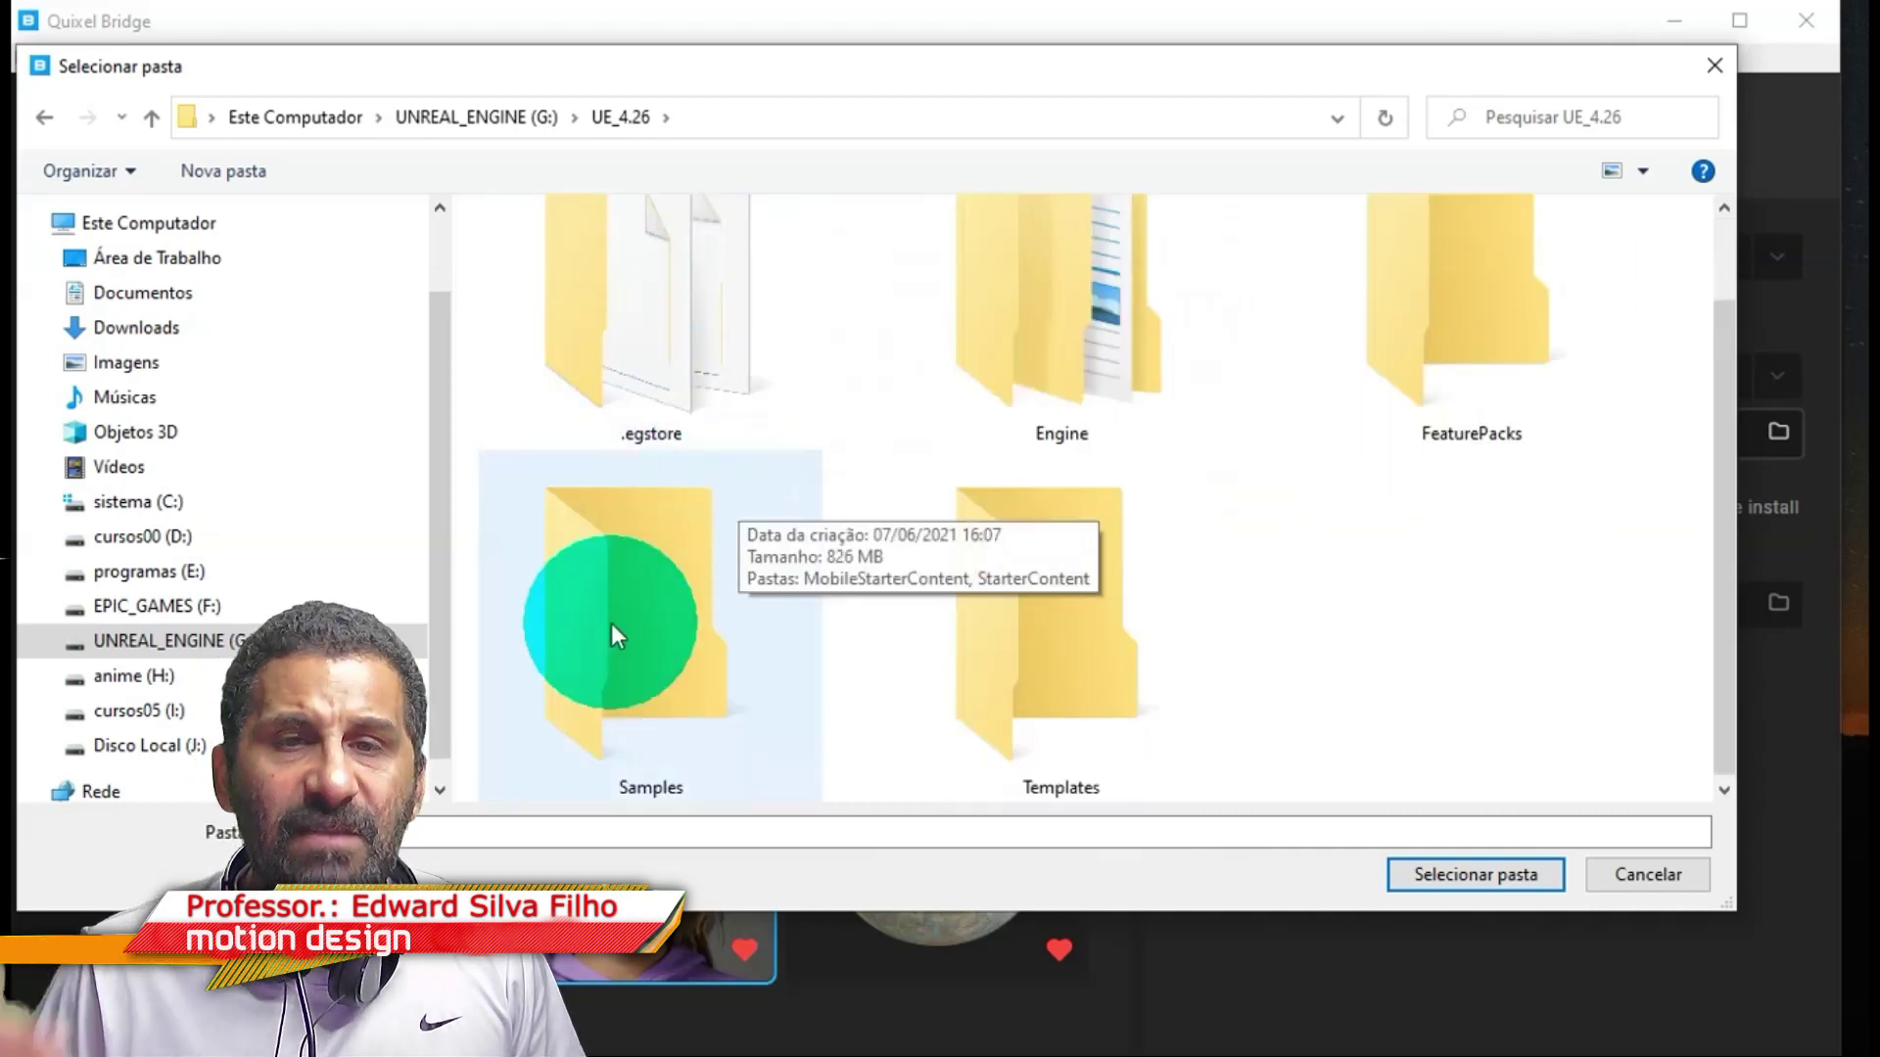
scroll(850, 392, "up", 1)
double_click(1114, 349)
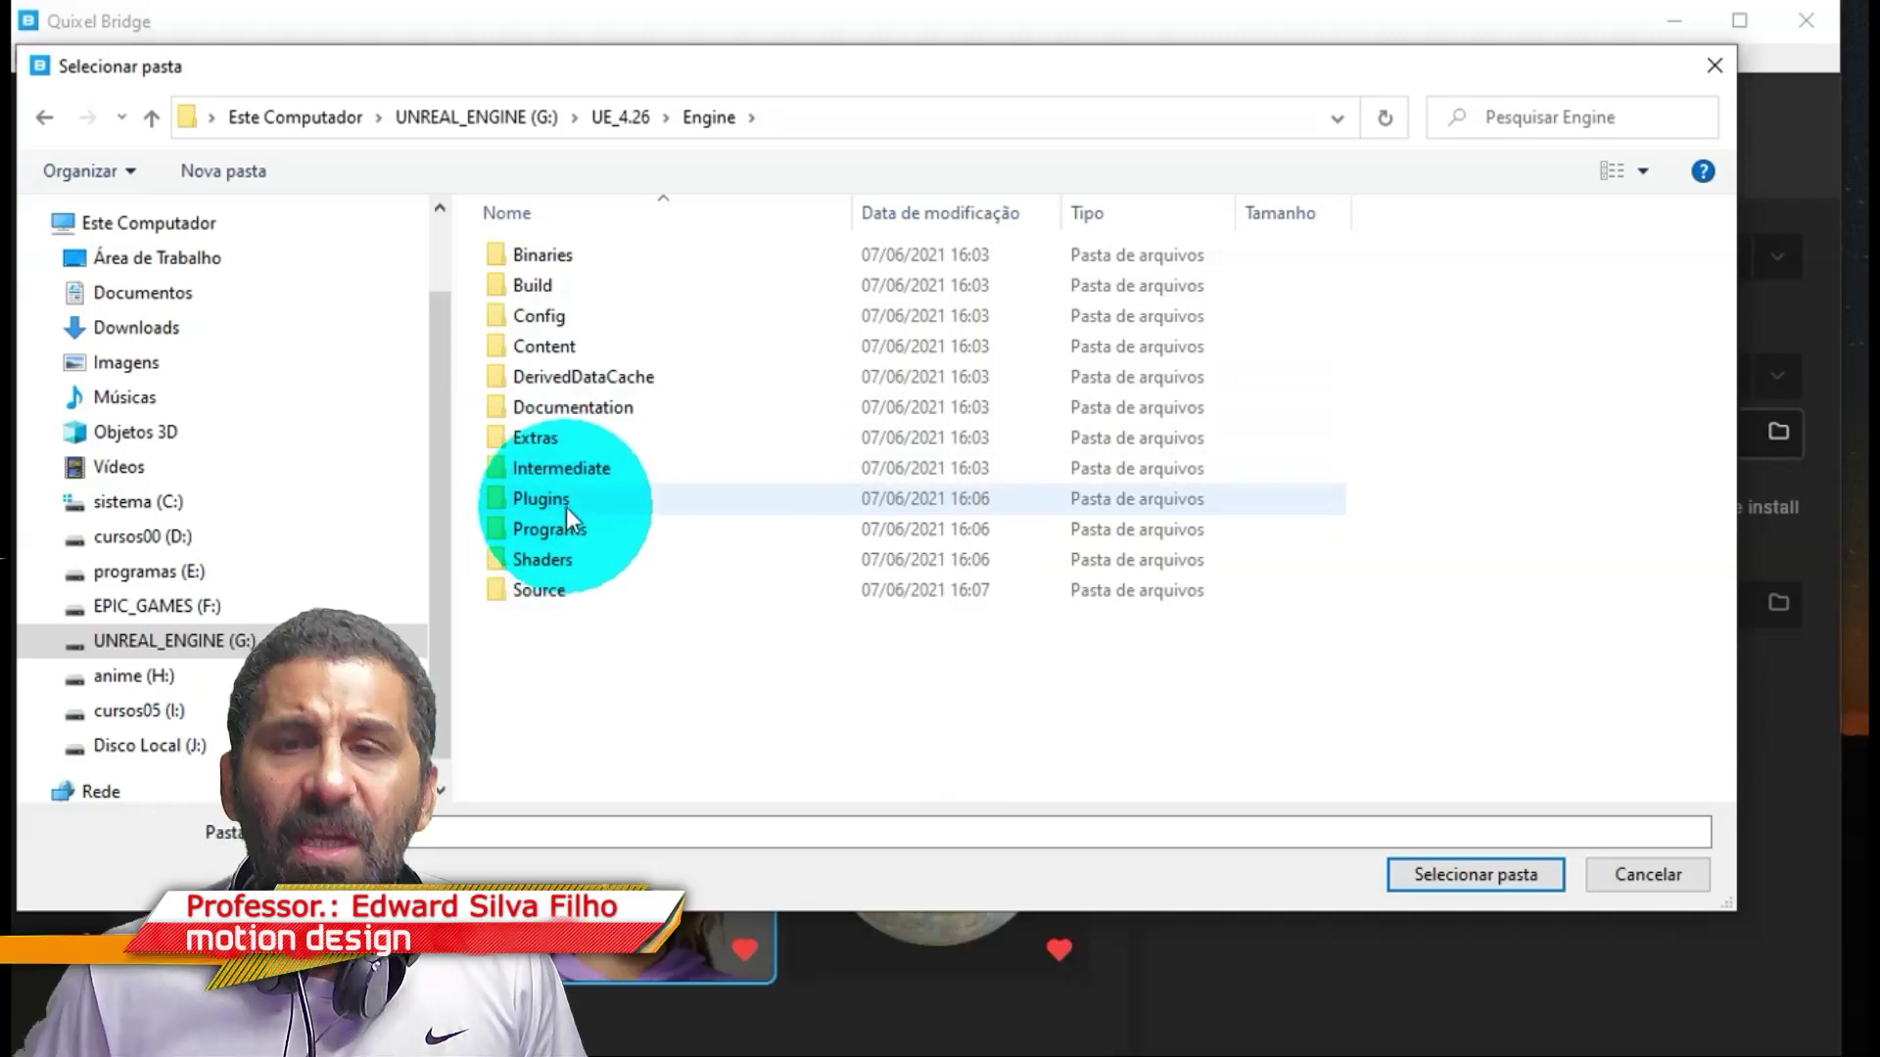
double_click(566, 500)
left_click(1507, 884)
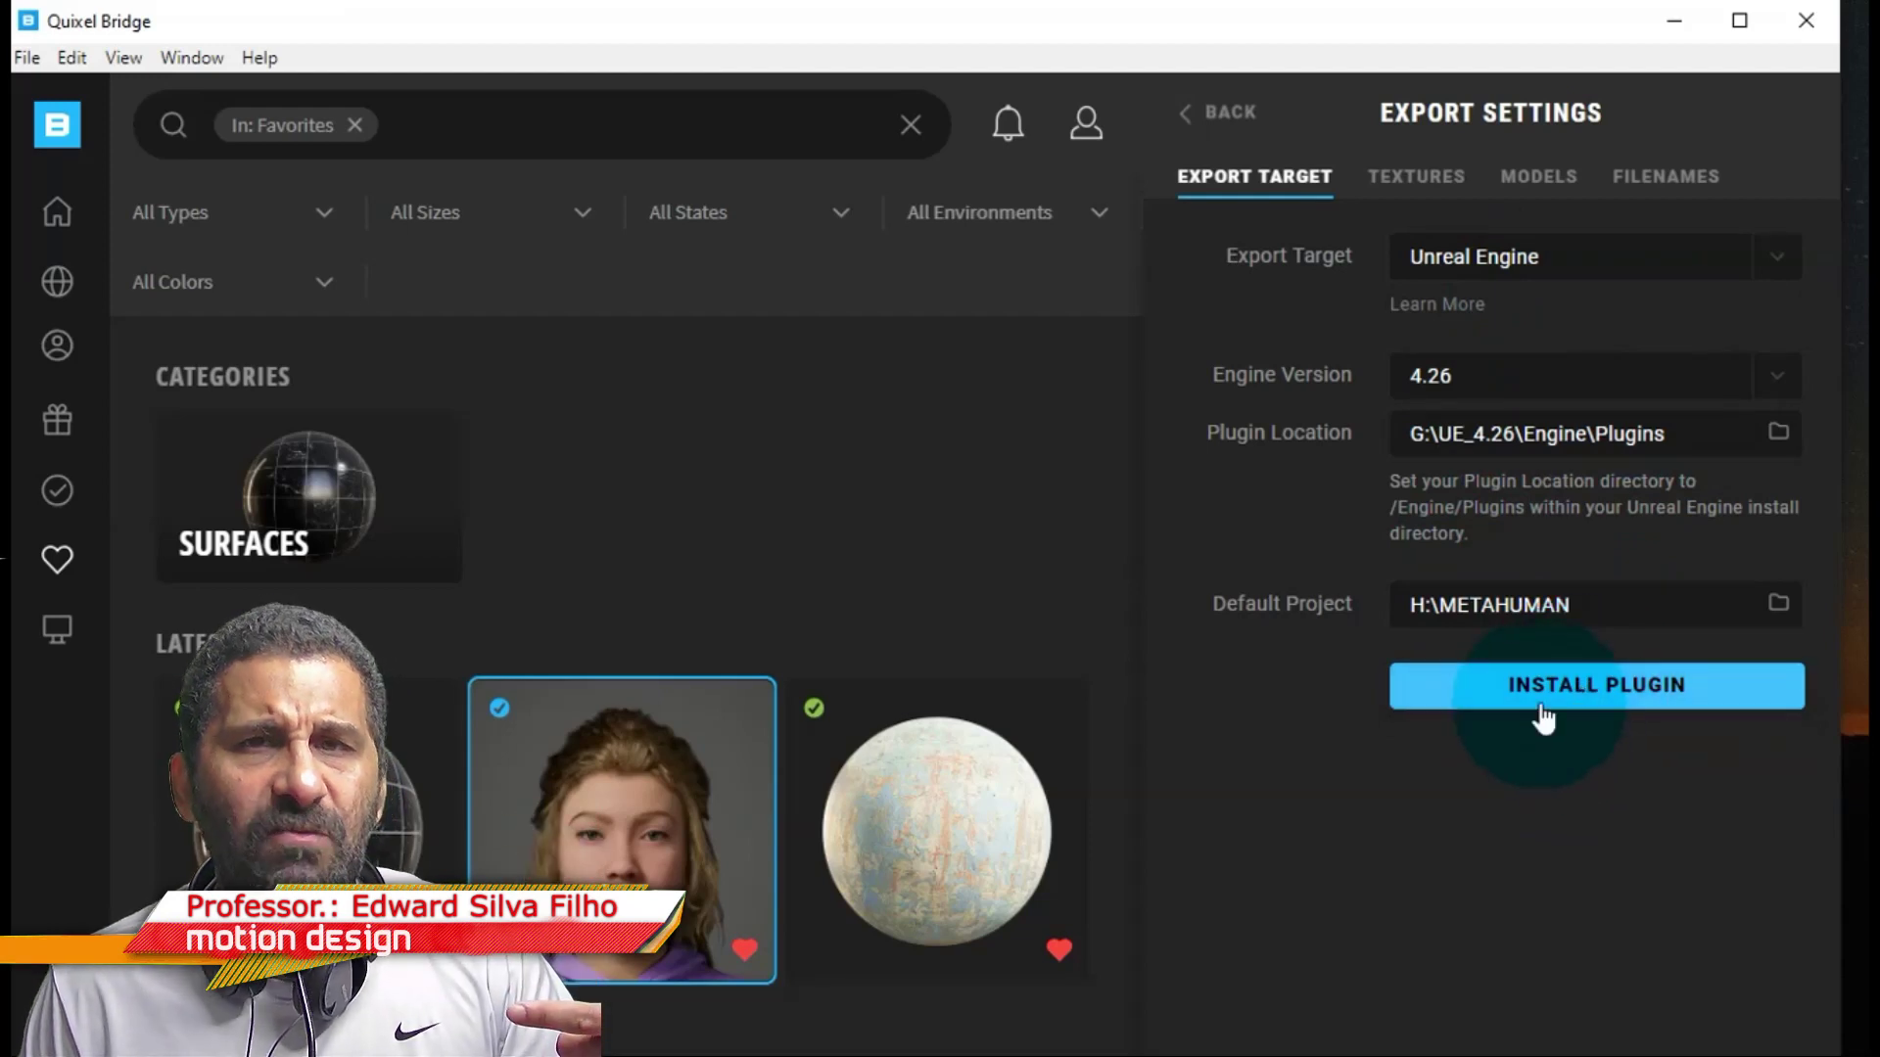
Install the Bridge plugin into Unreal Engine 4.26, then minimize Bridge to the desktop.
left_click(1552, 715)
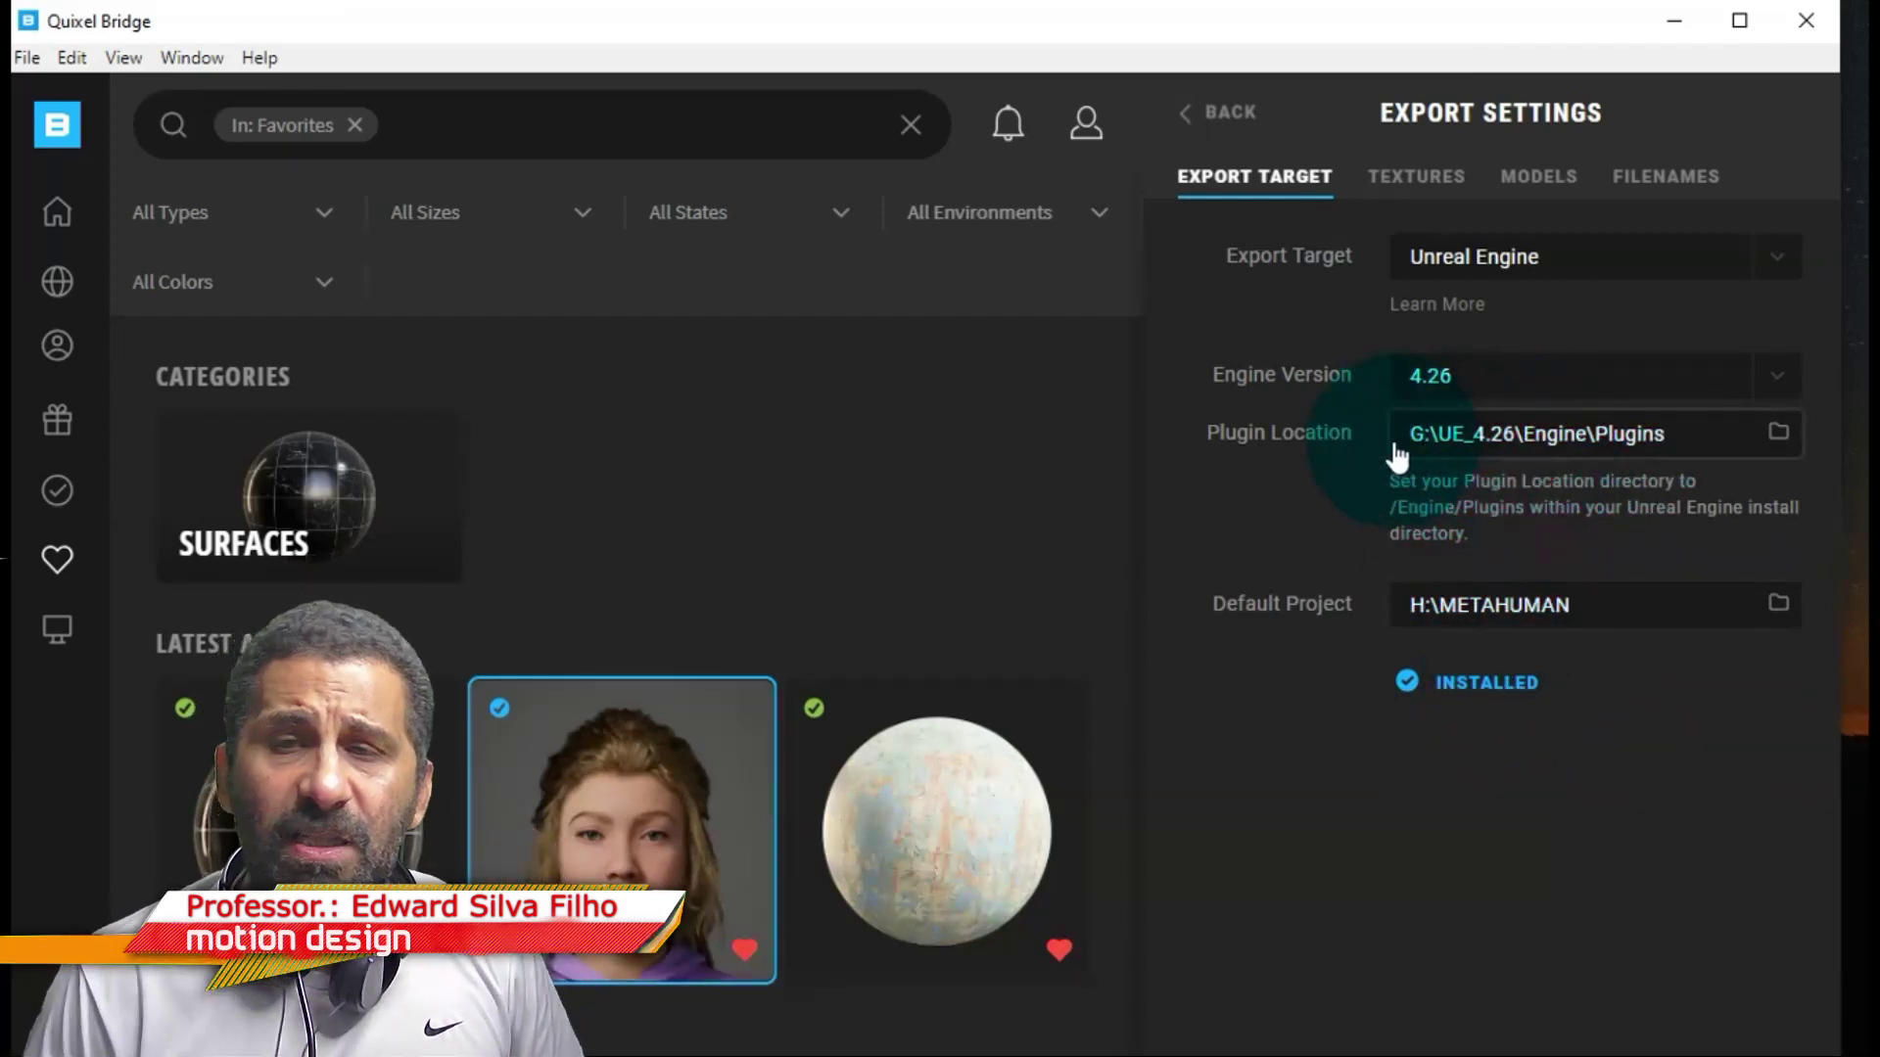
mouse_move(719, 746)
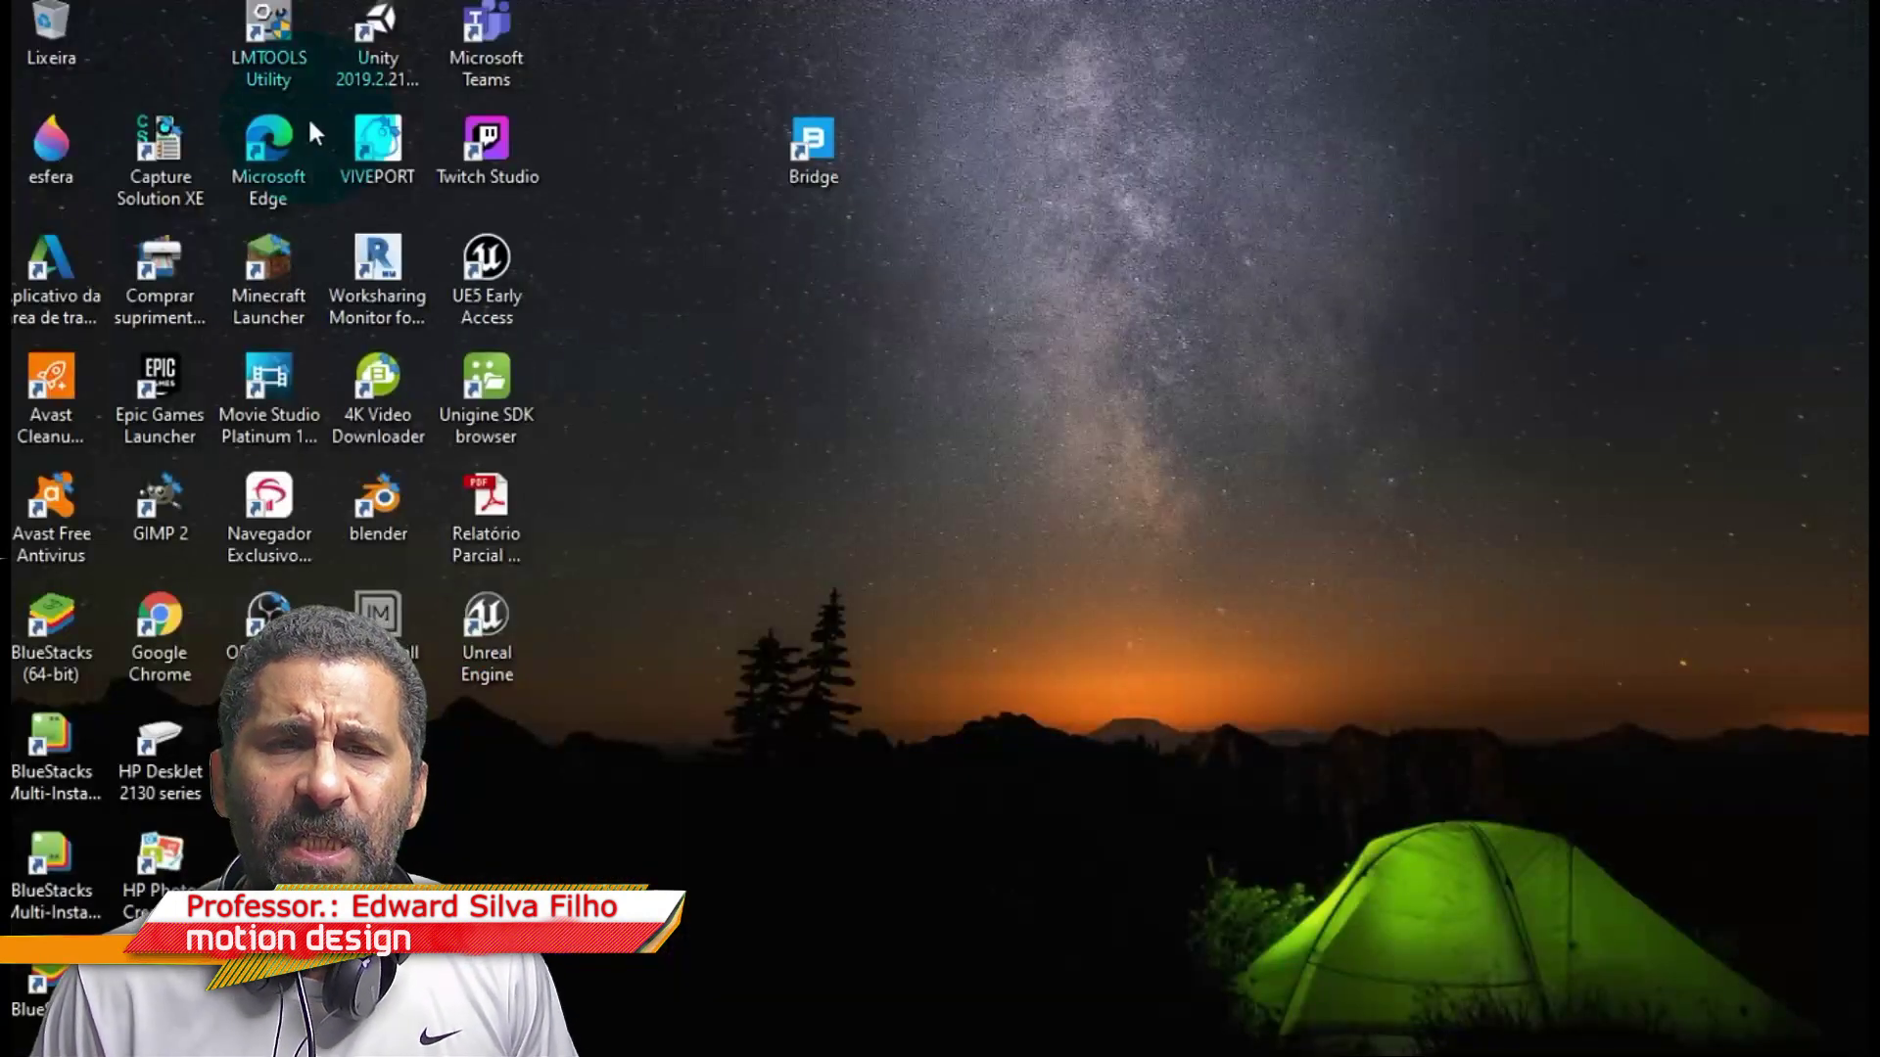
Launch Epic Games Launcher and view the installed plugins of engine 4.26.2 in the Library.
left_click_drag(195, 375, 1041, 145)
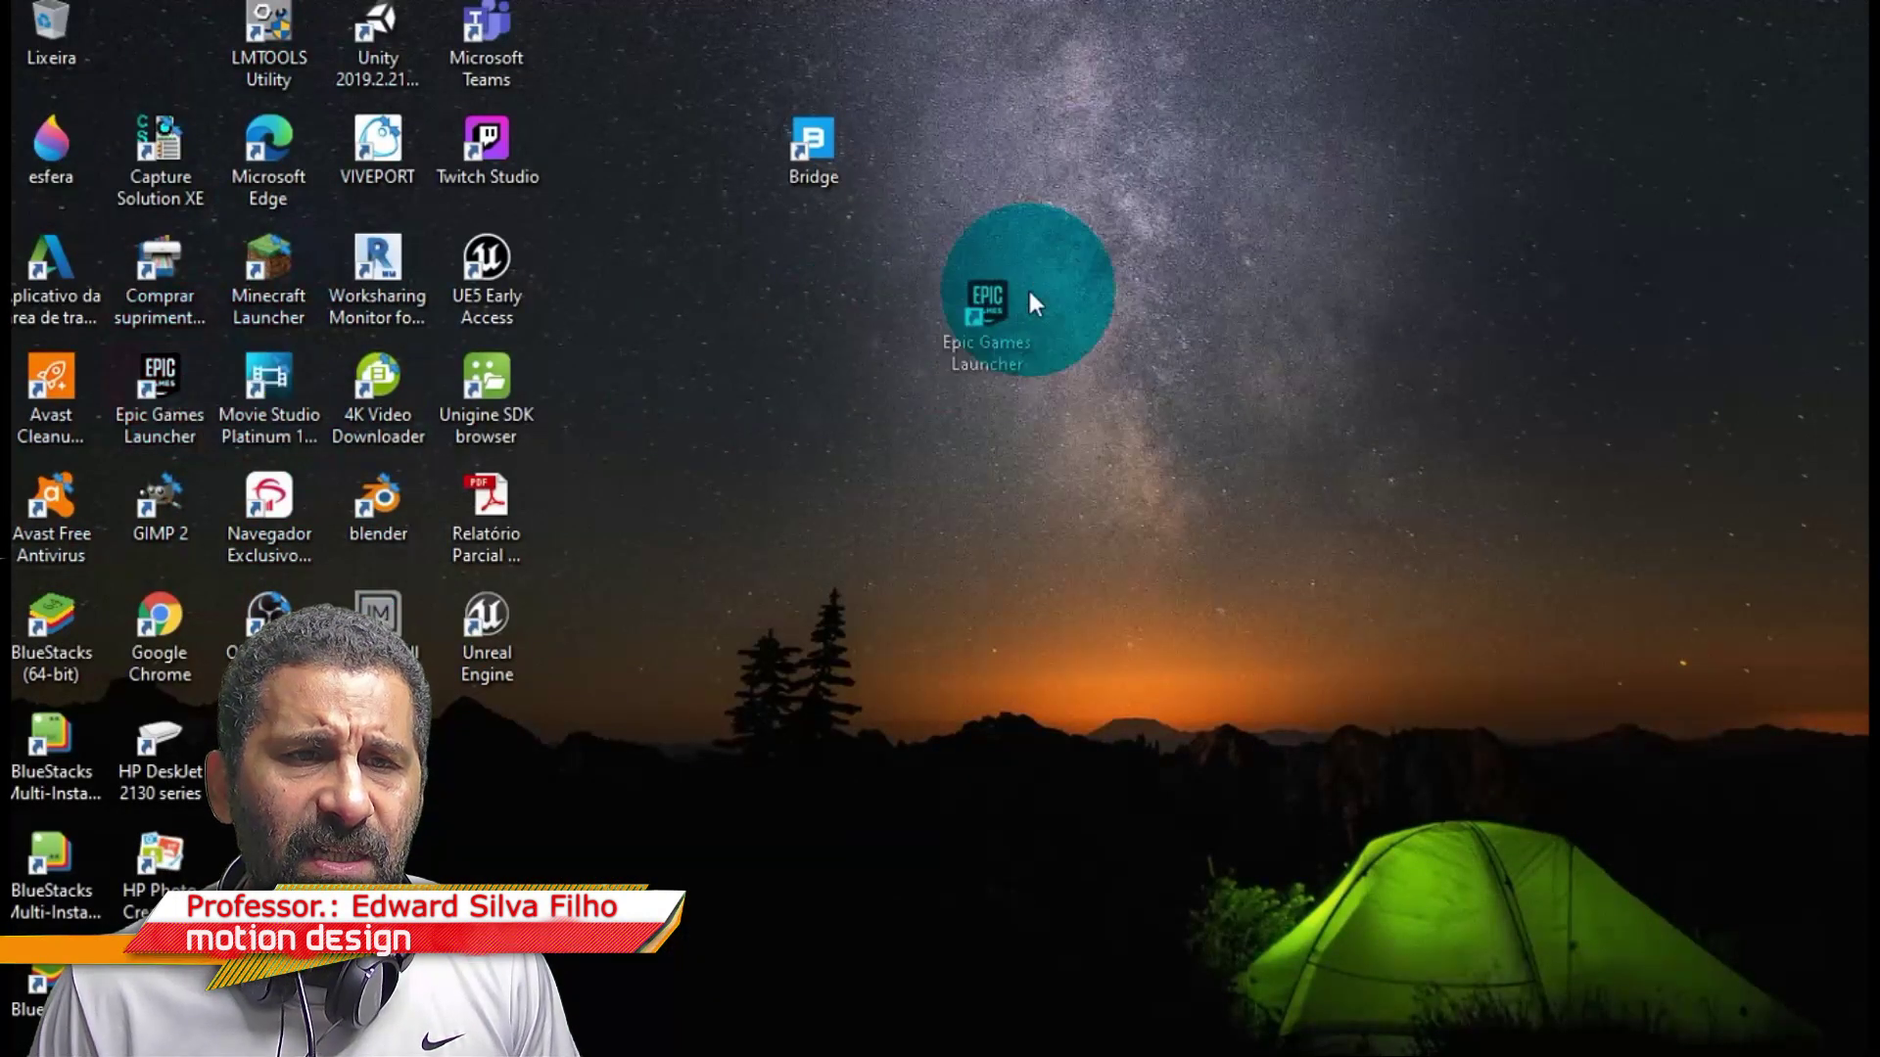
double_click(1038, 147)
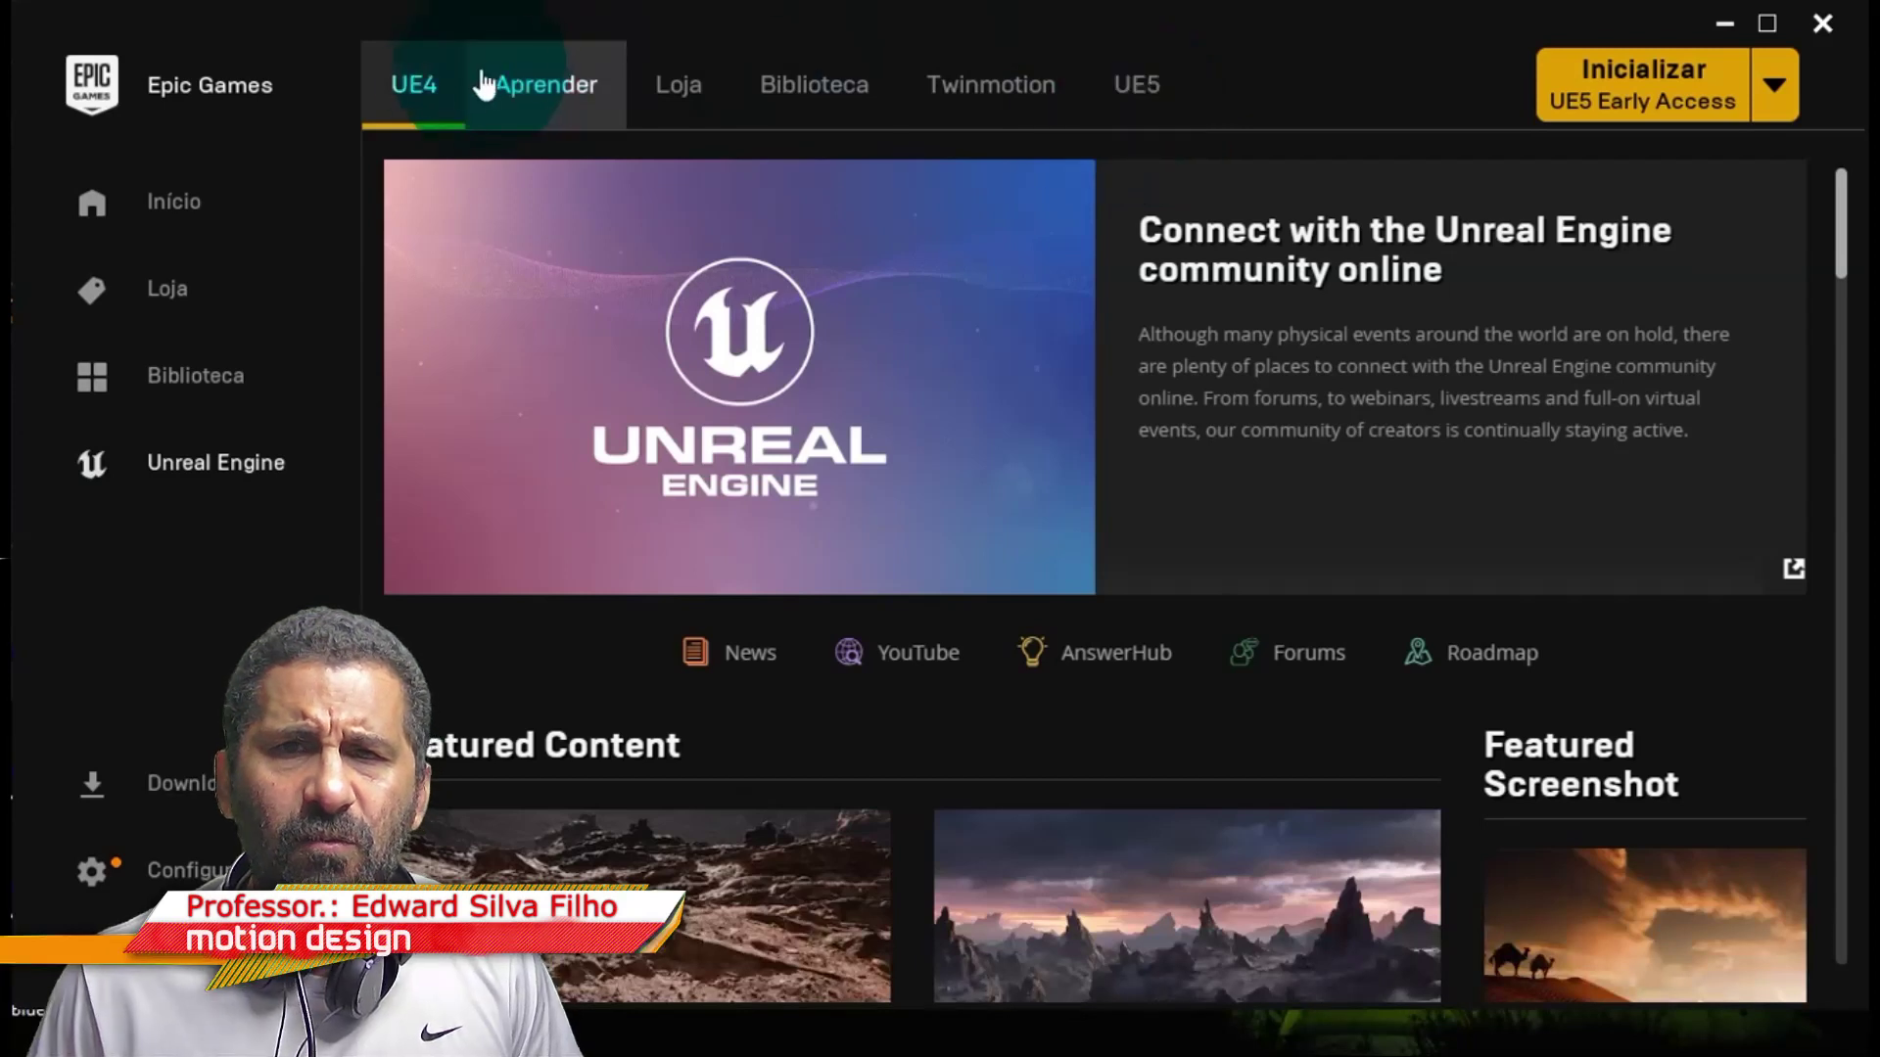
left_click(839, 127)
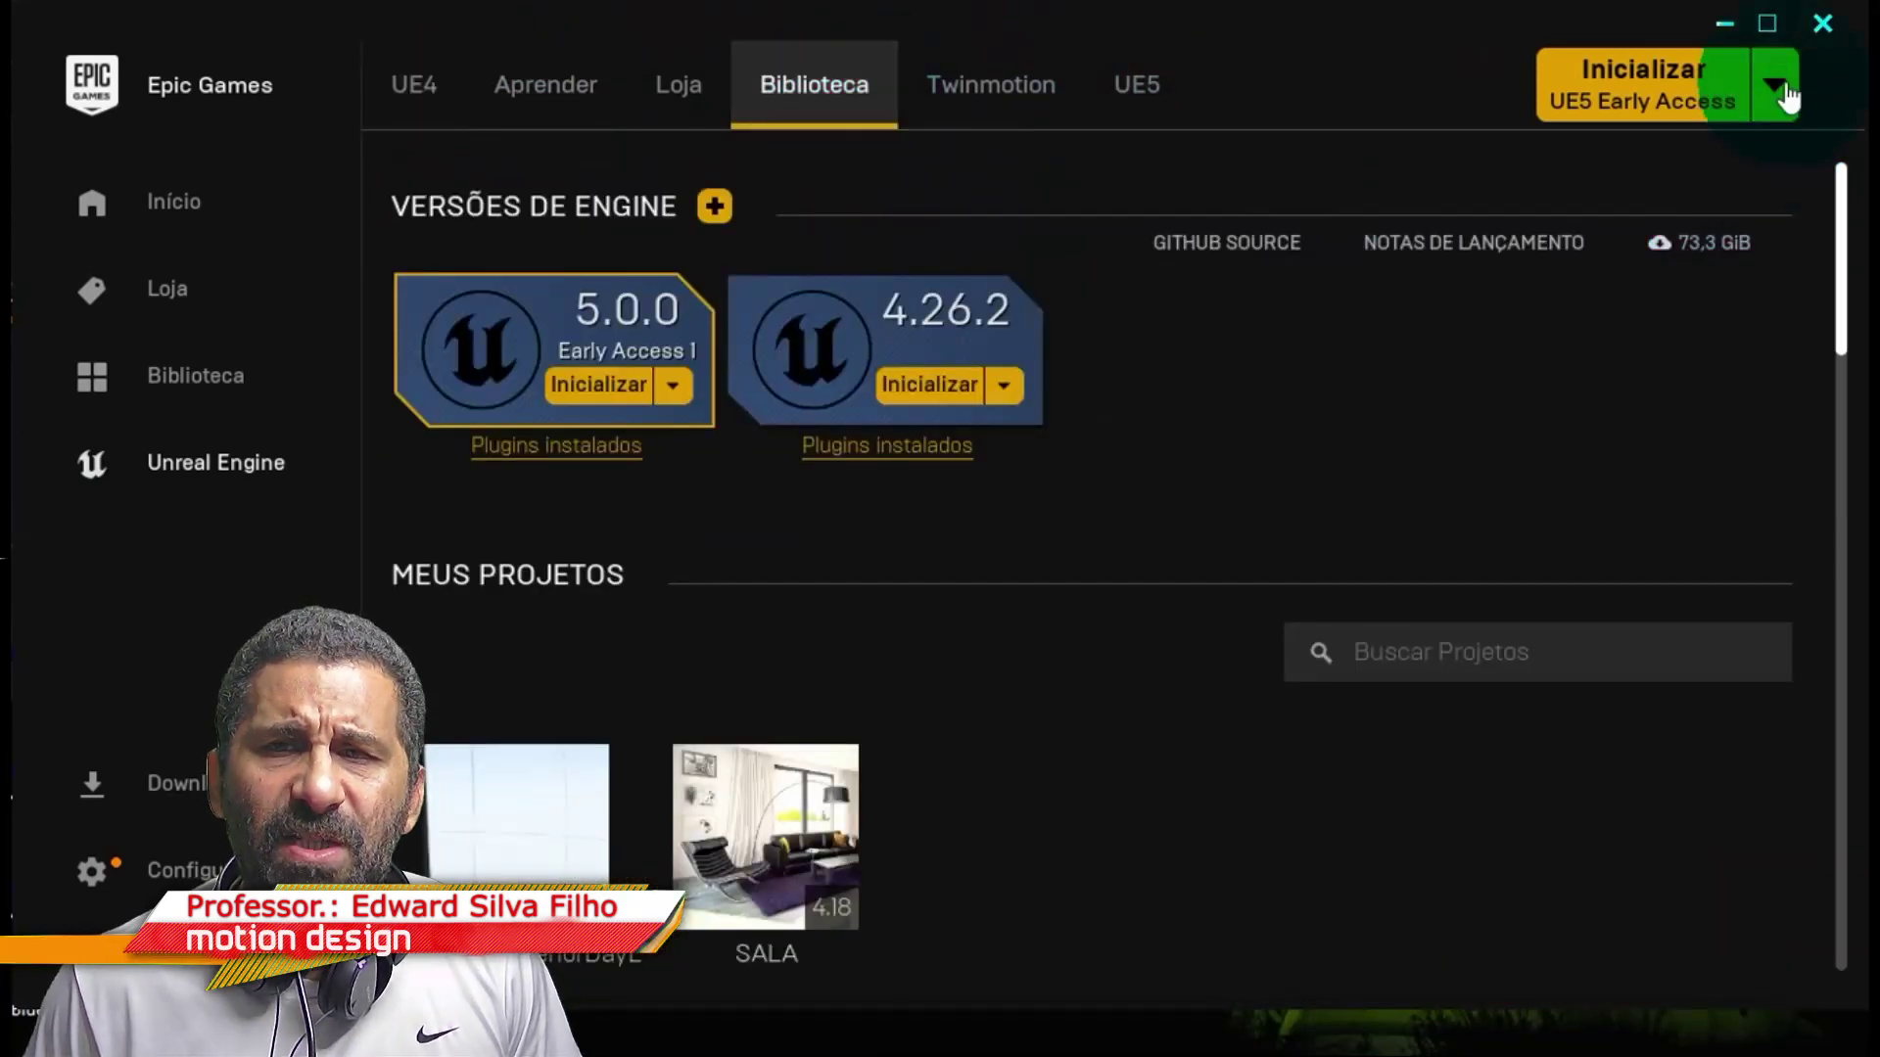
left_click(1777, 88)
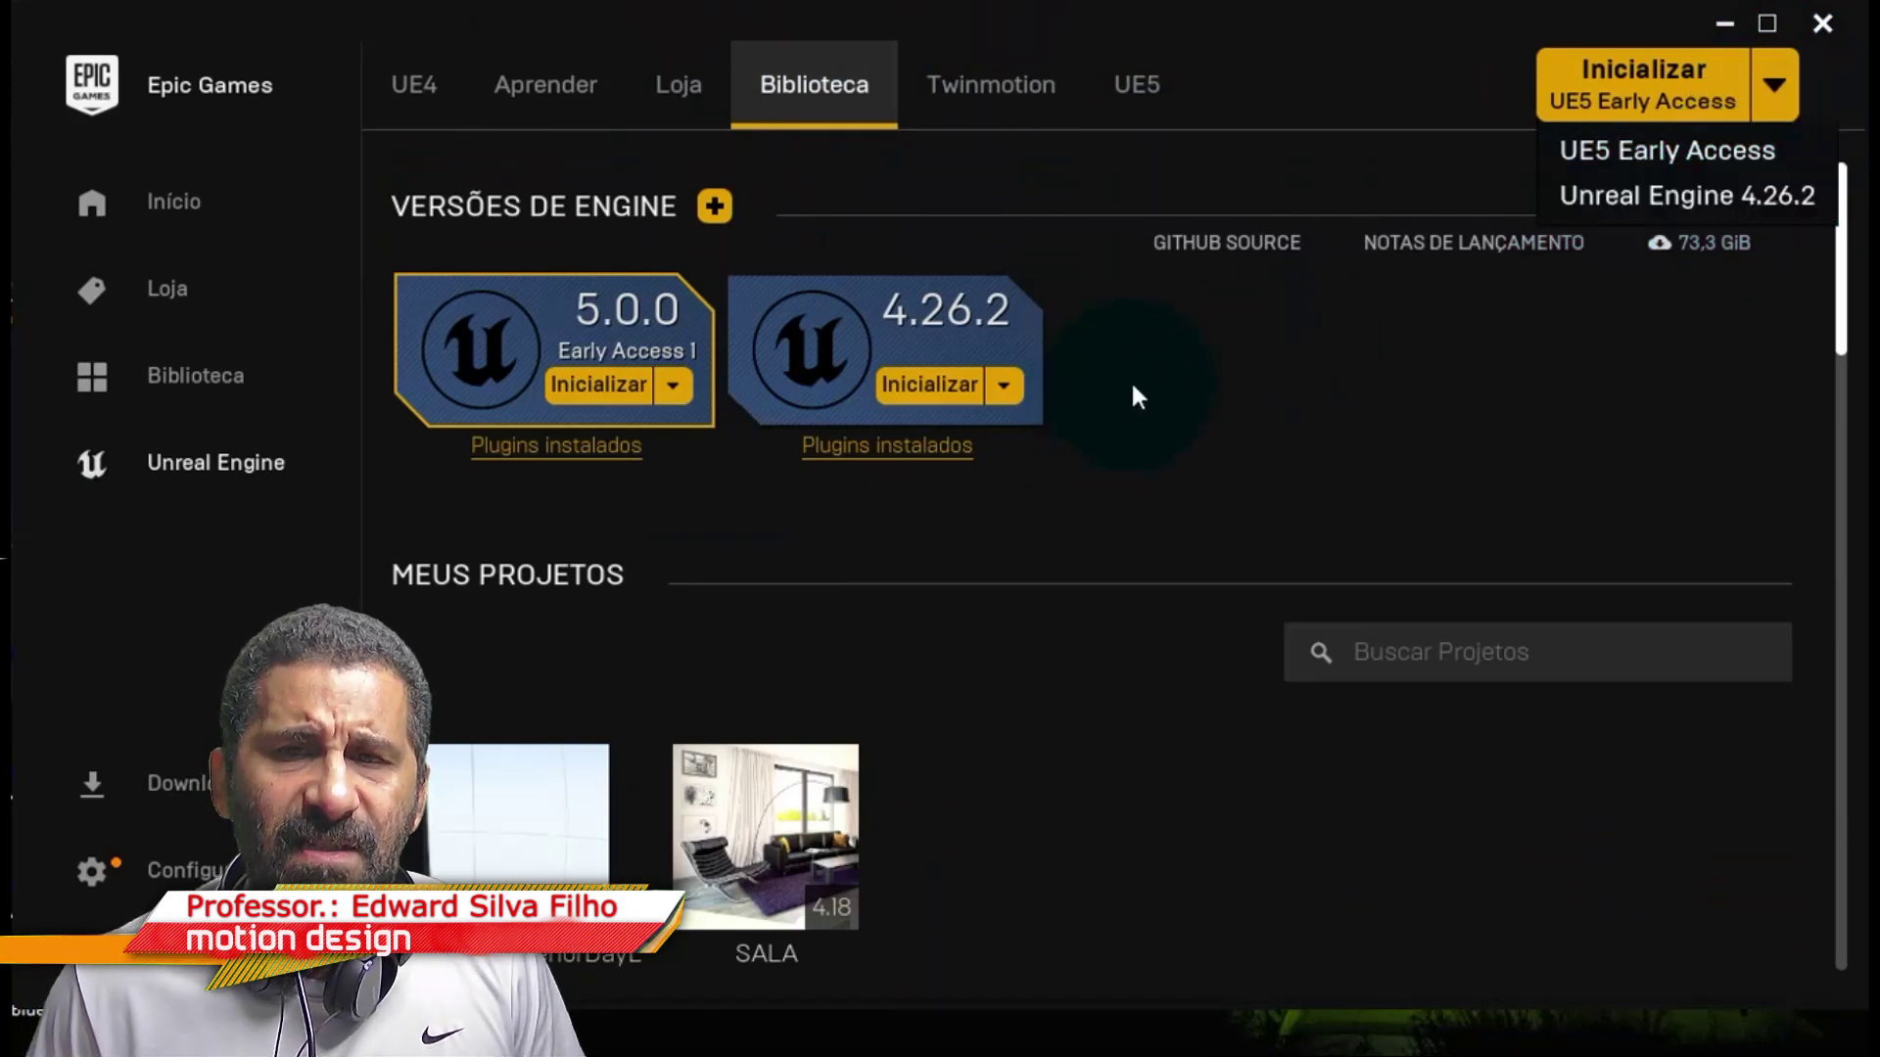
left_click(899, 386)
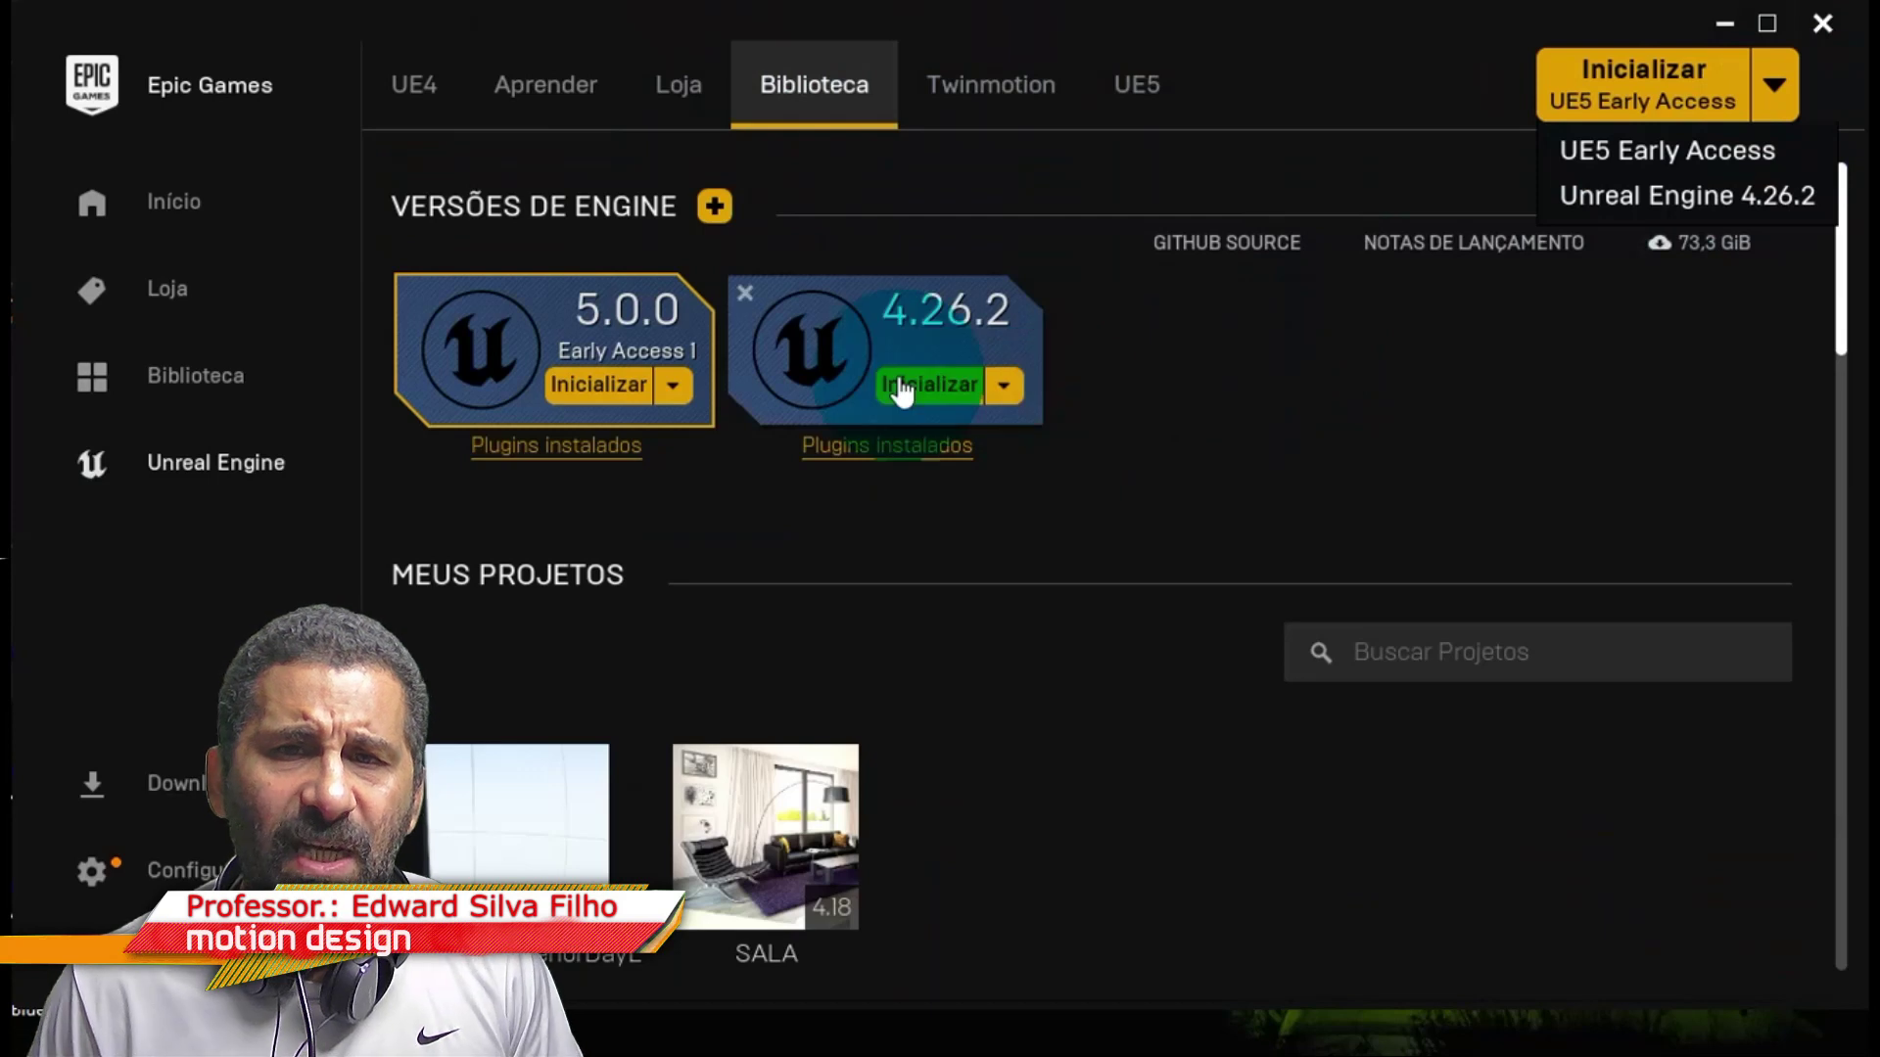
left_click(925, 452)
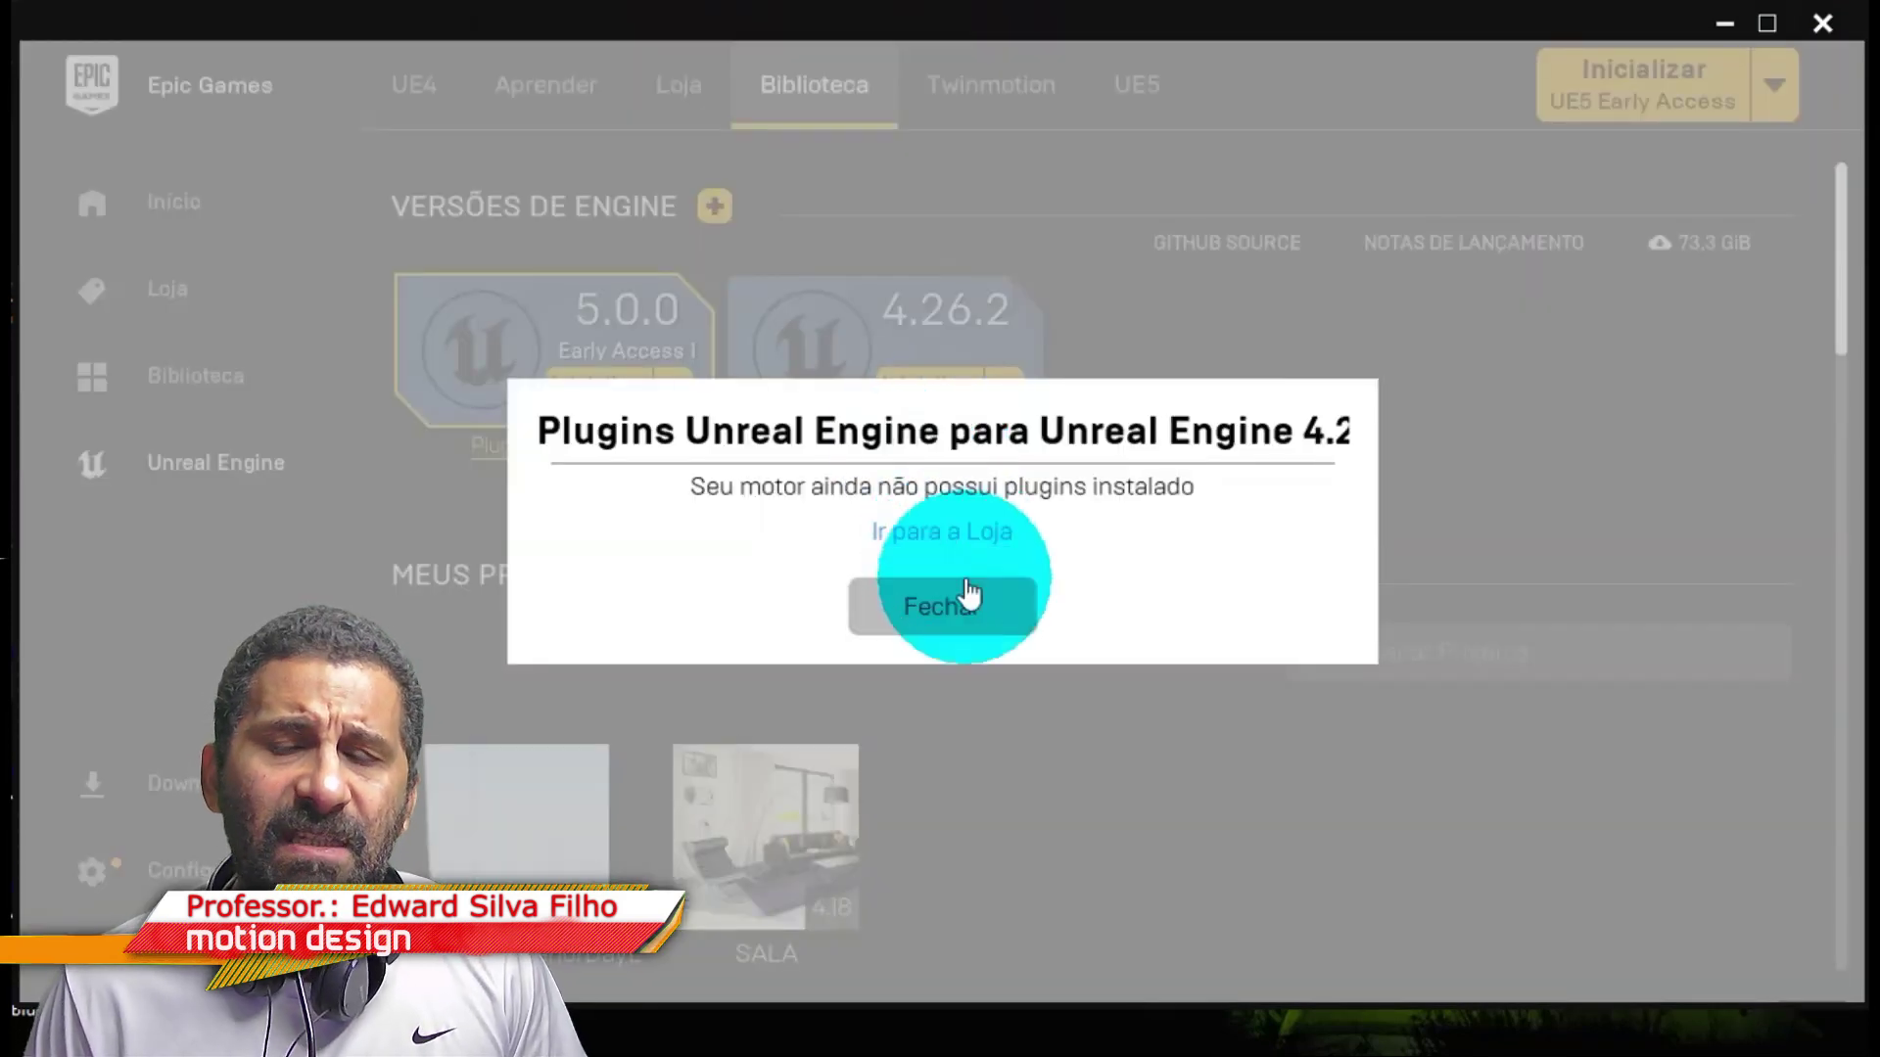
Search the Store for 'metahuma', open the MetaHumans sample, and download it via the web marketplace.
left_click(958, 544)
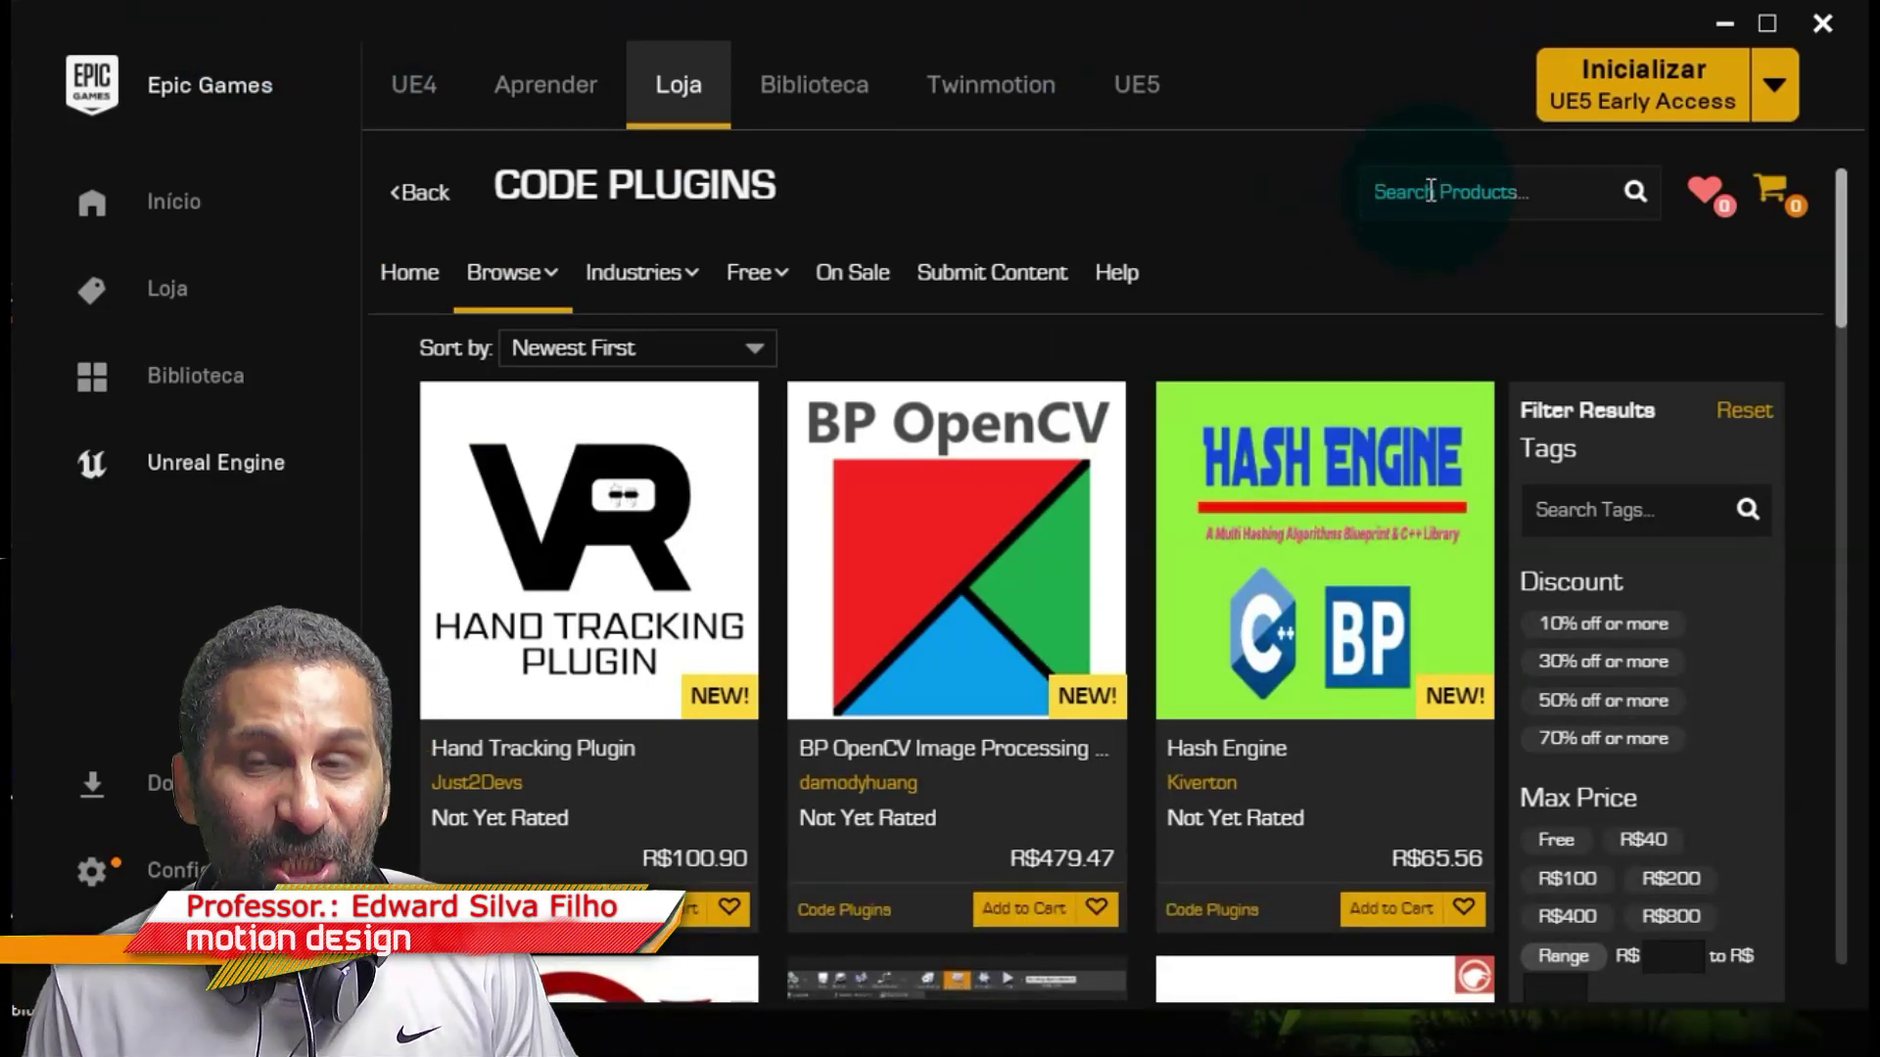
type("meta")
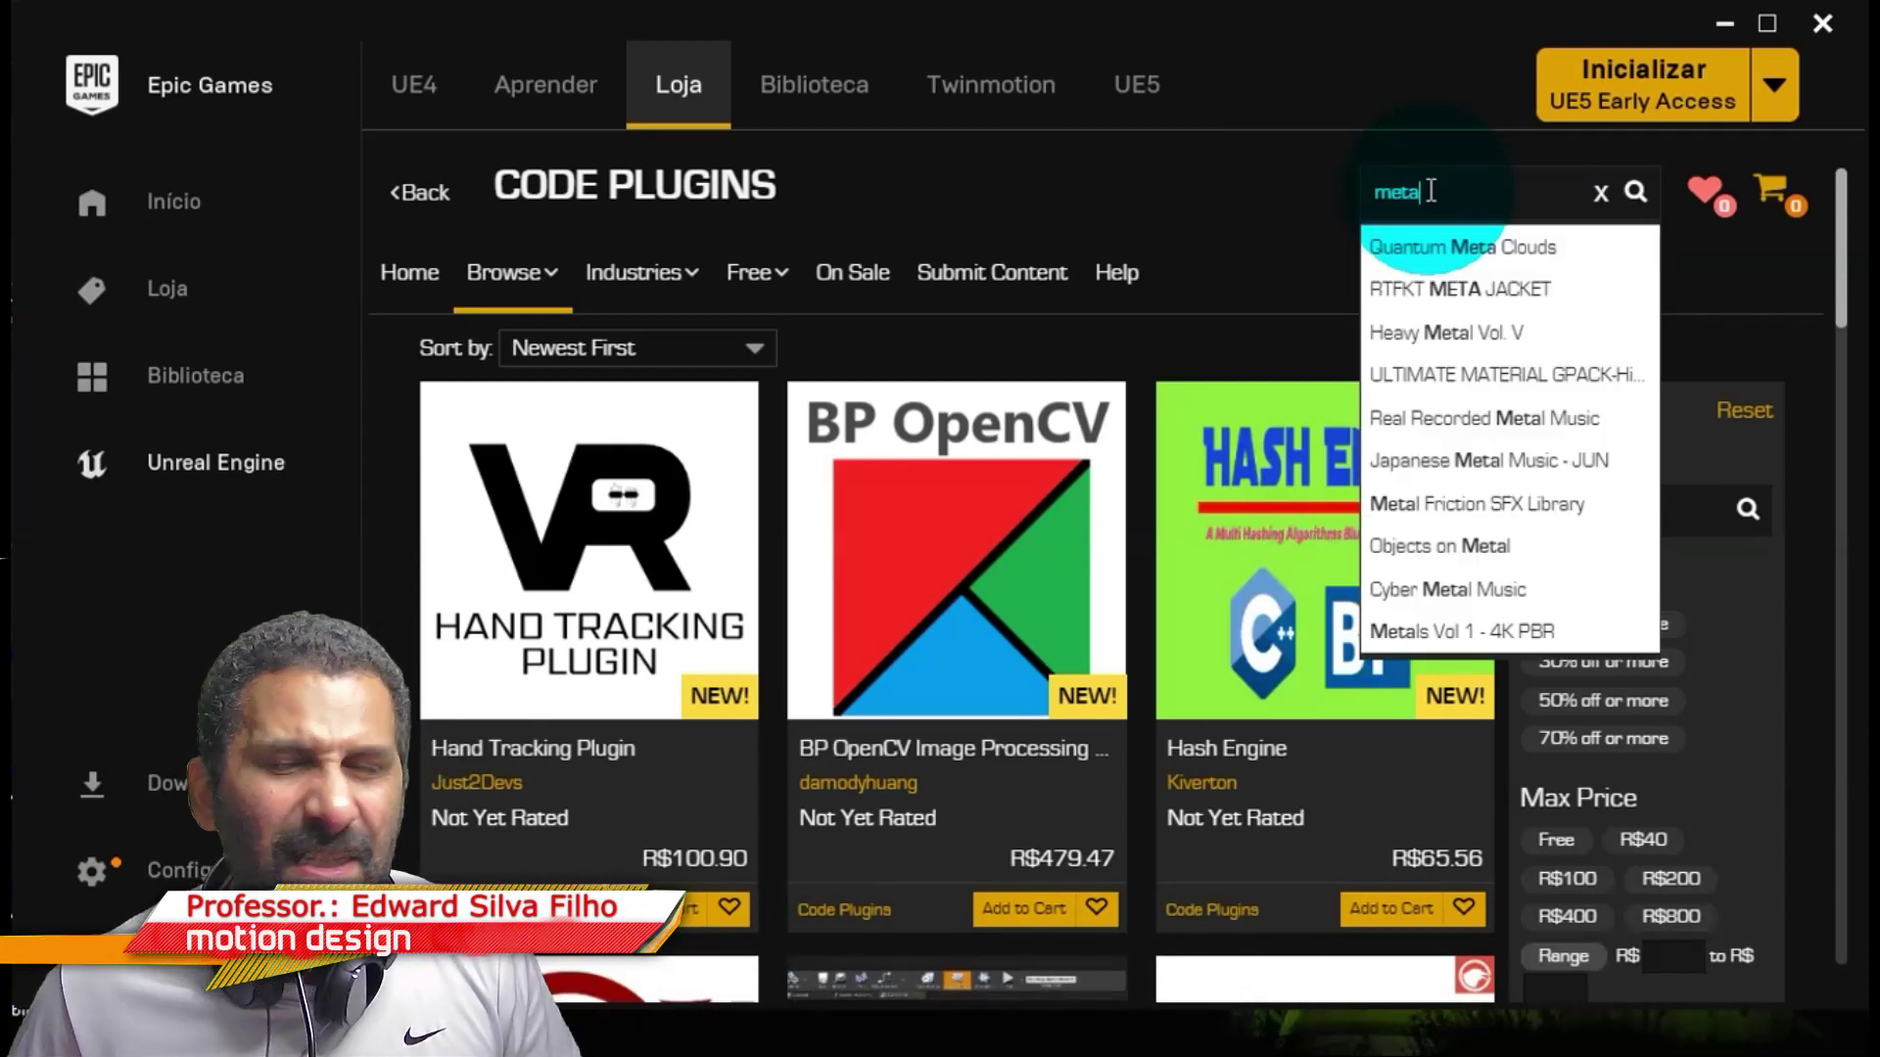
type("huma")
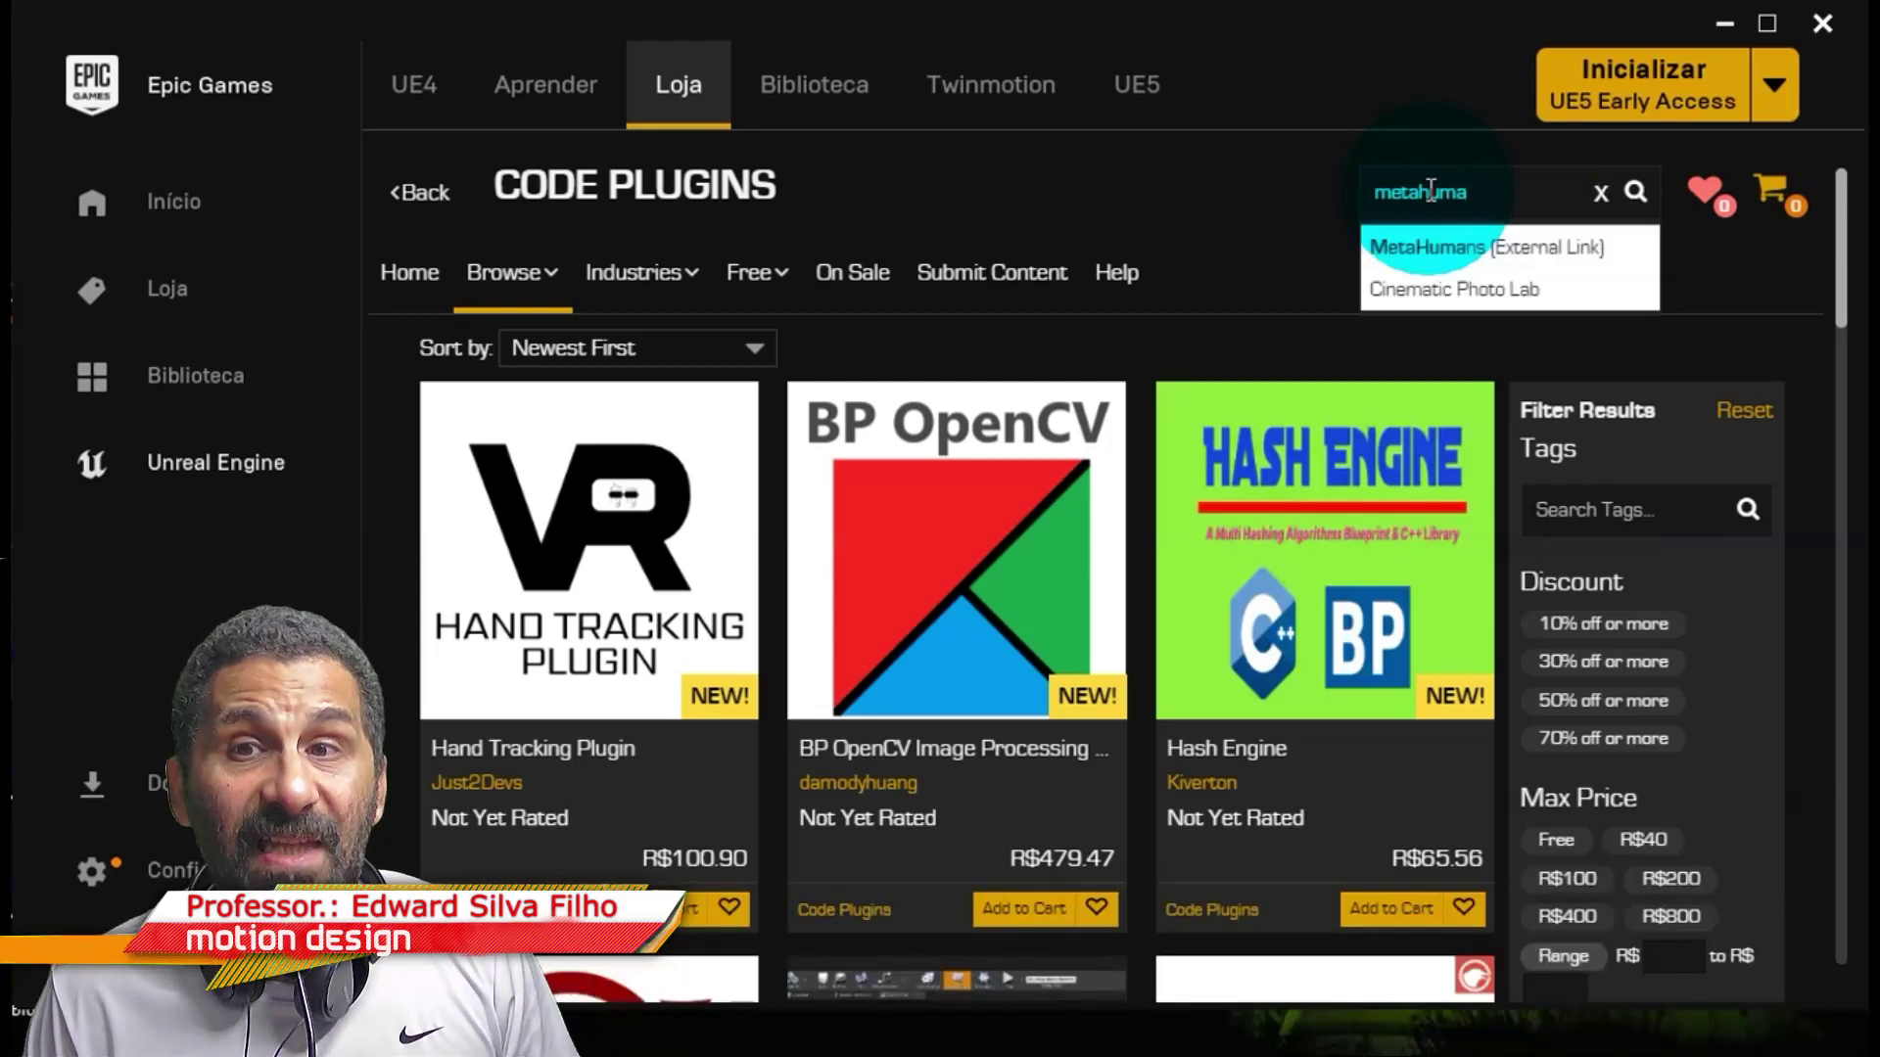
left_click(1505, 257)
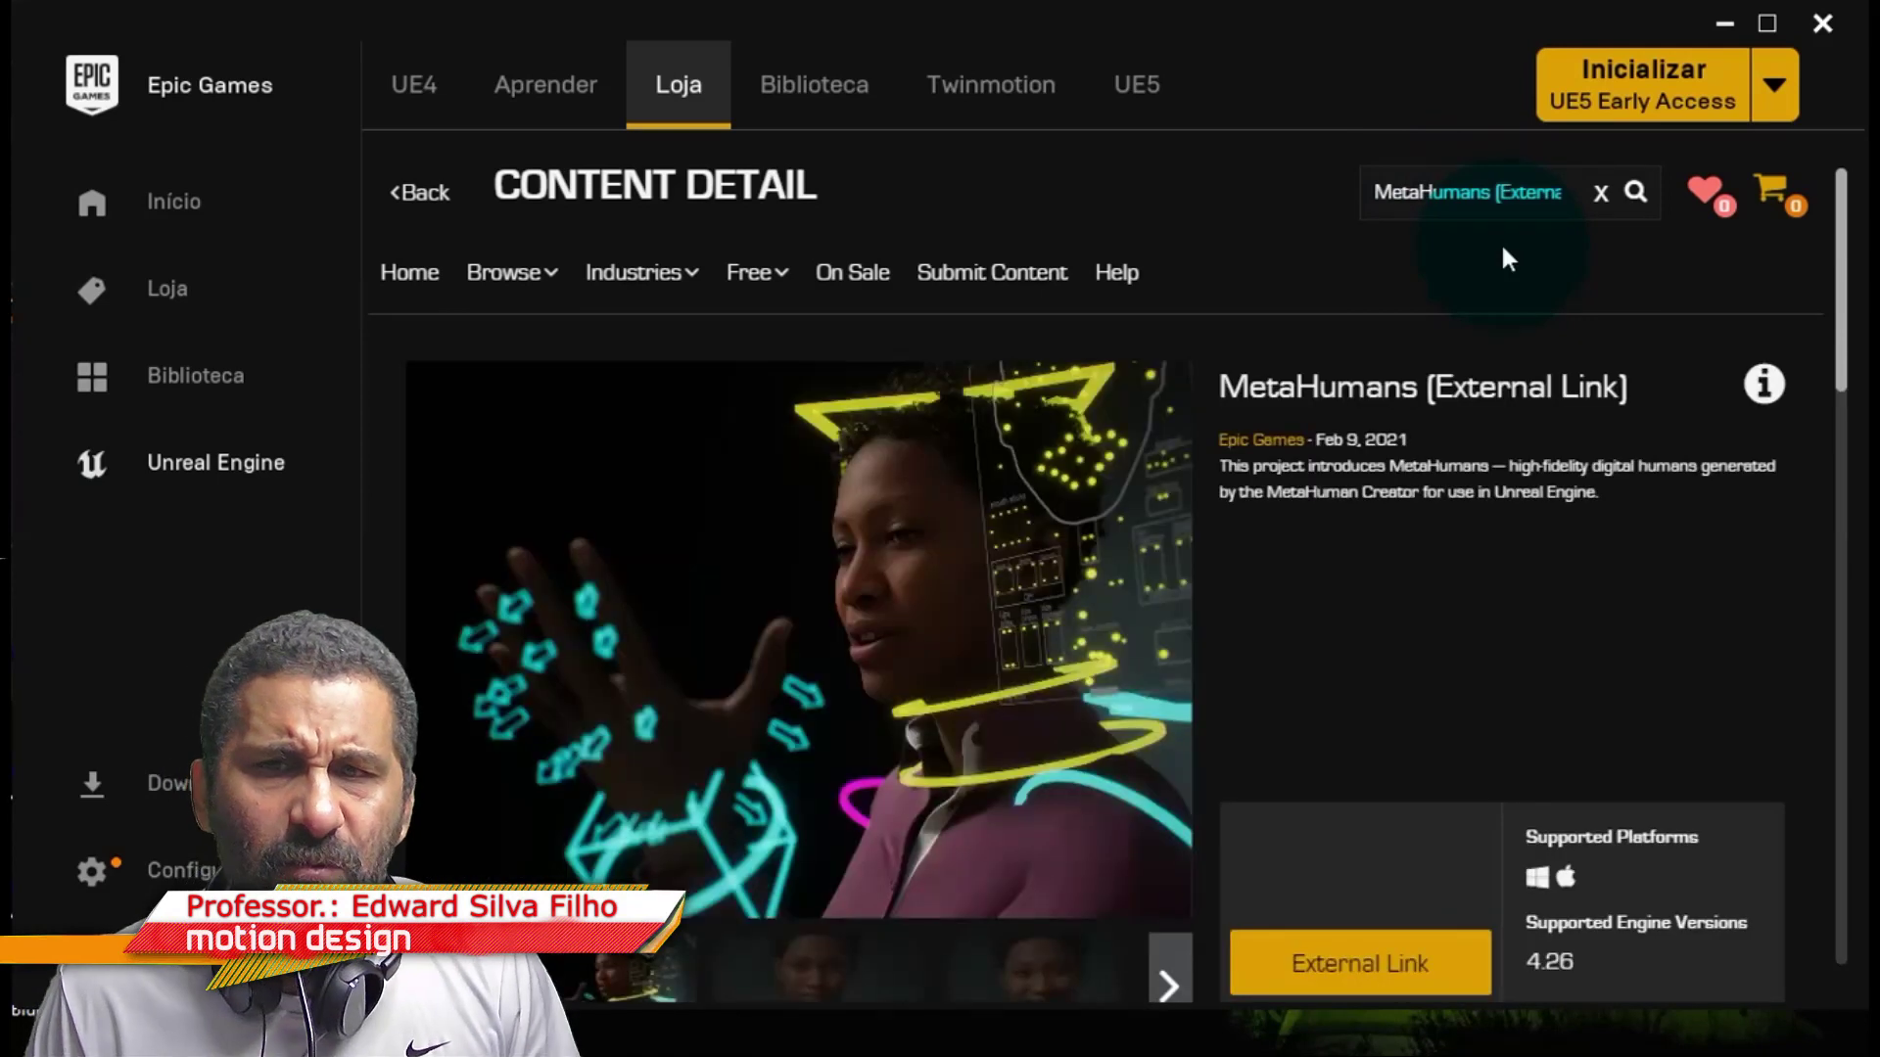
scroll(1426, 543, "down", 2)
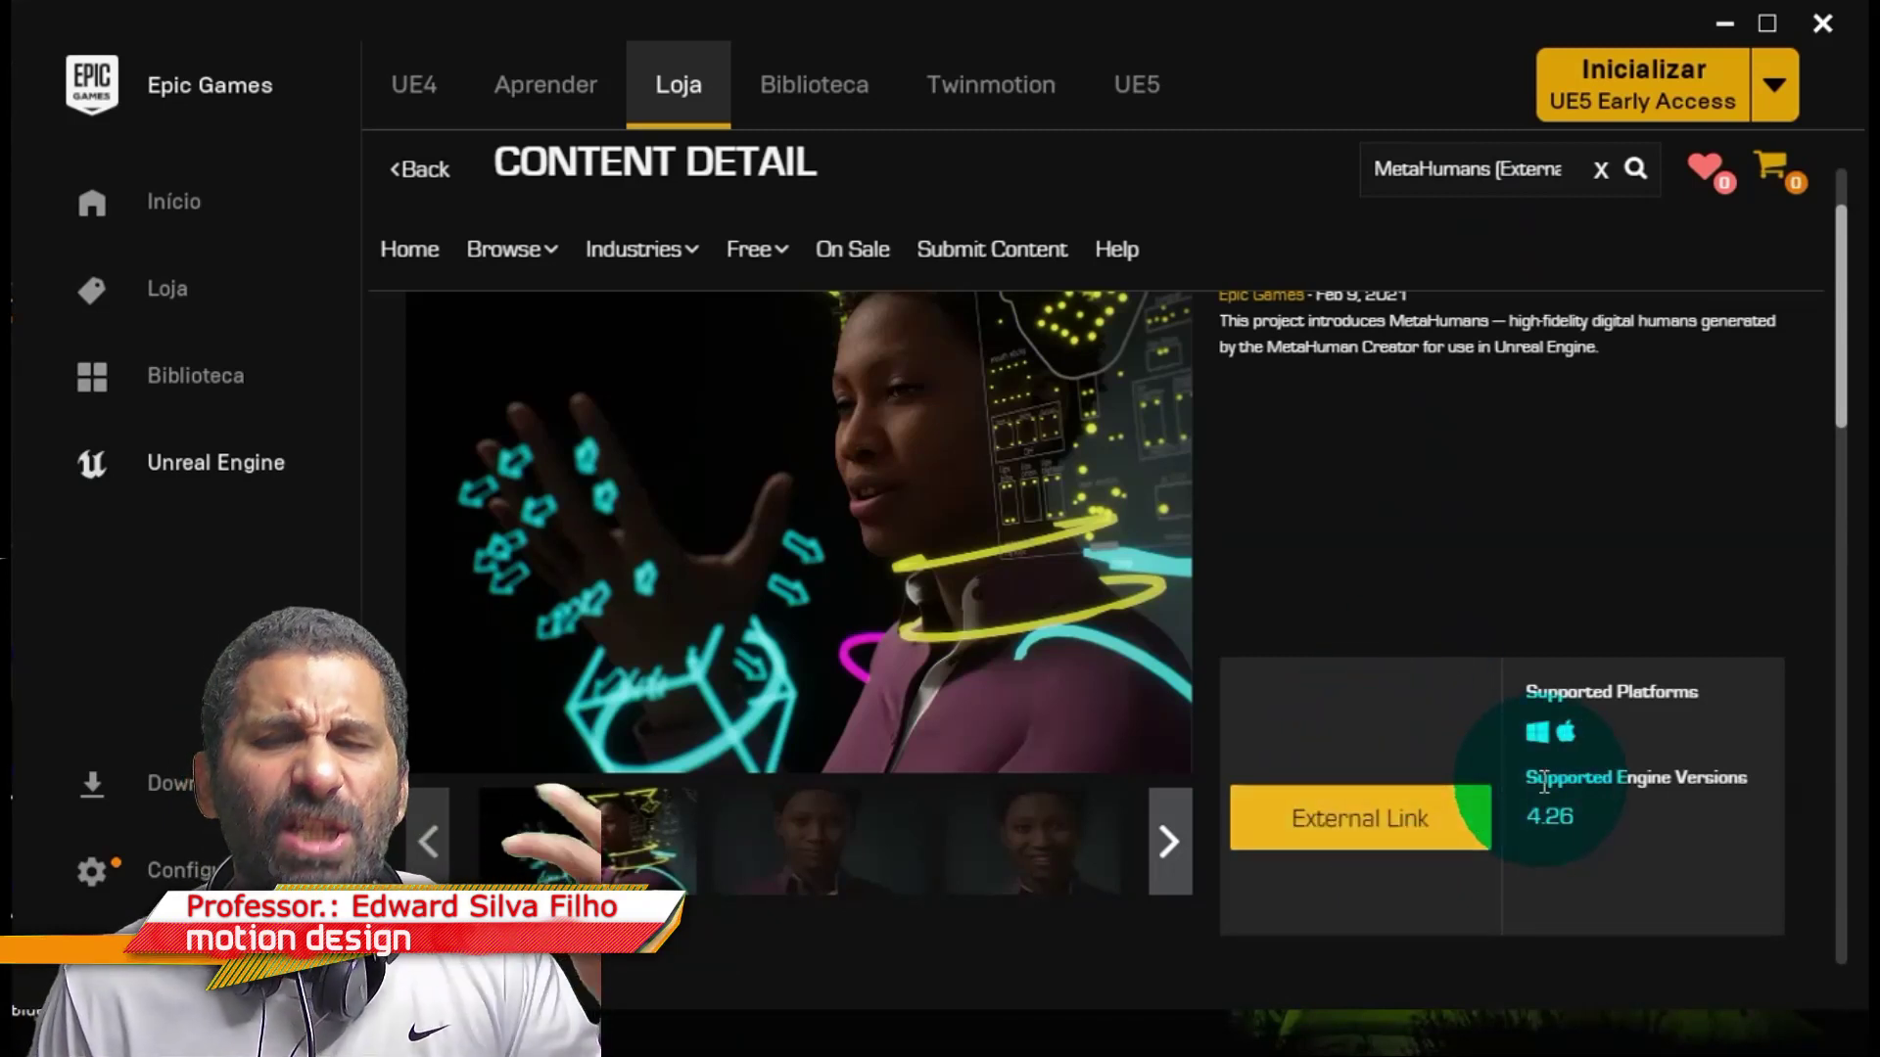
left_click(1390, 827)
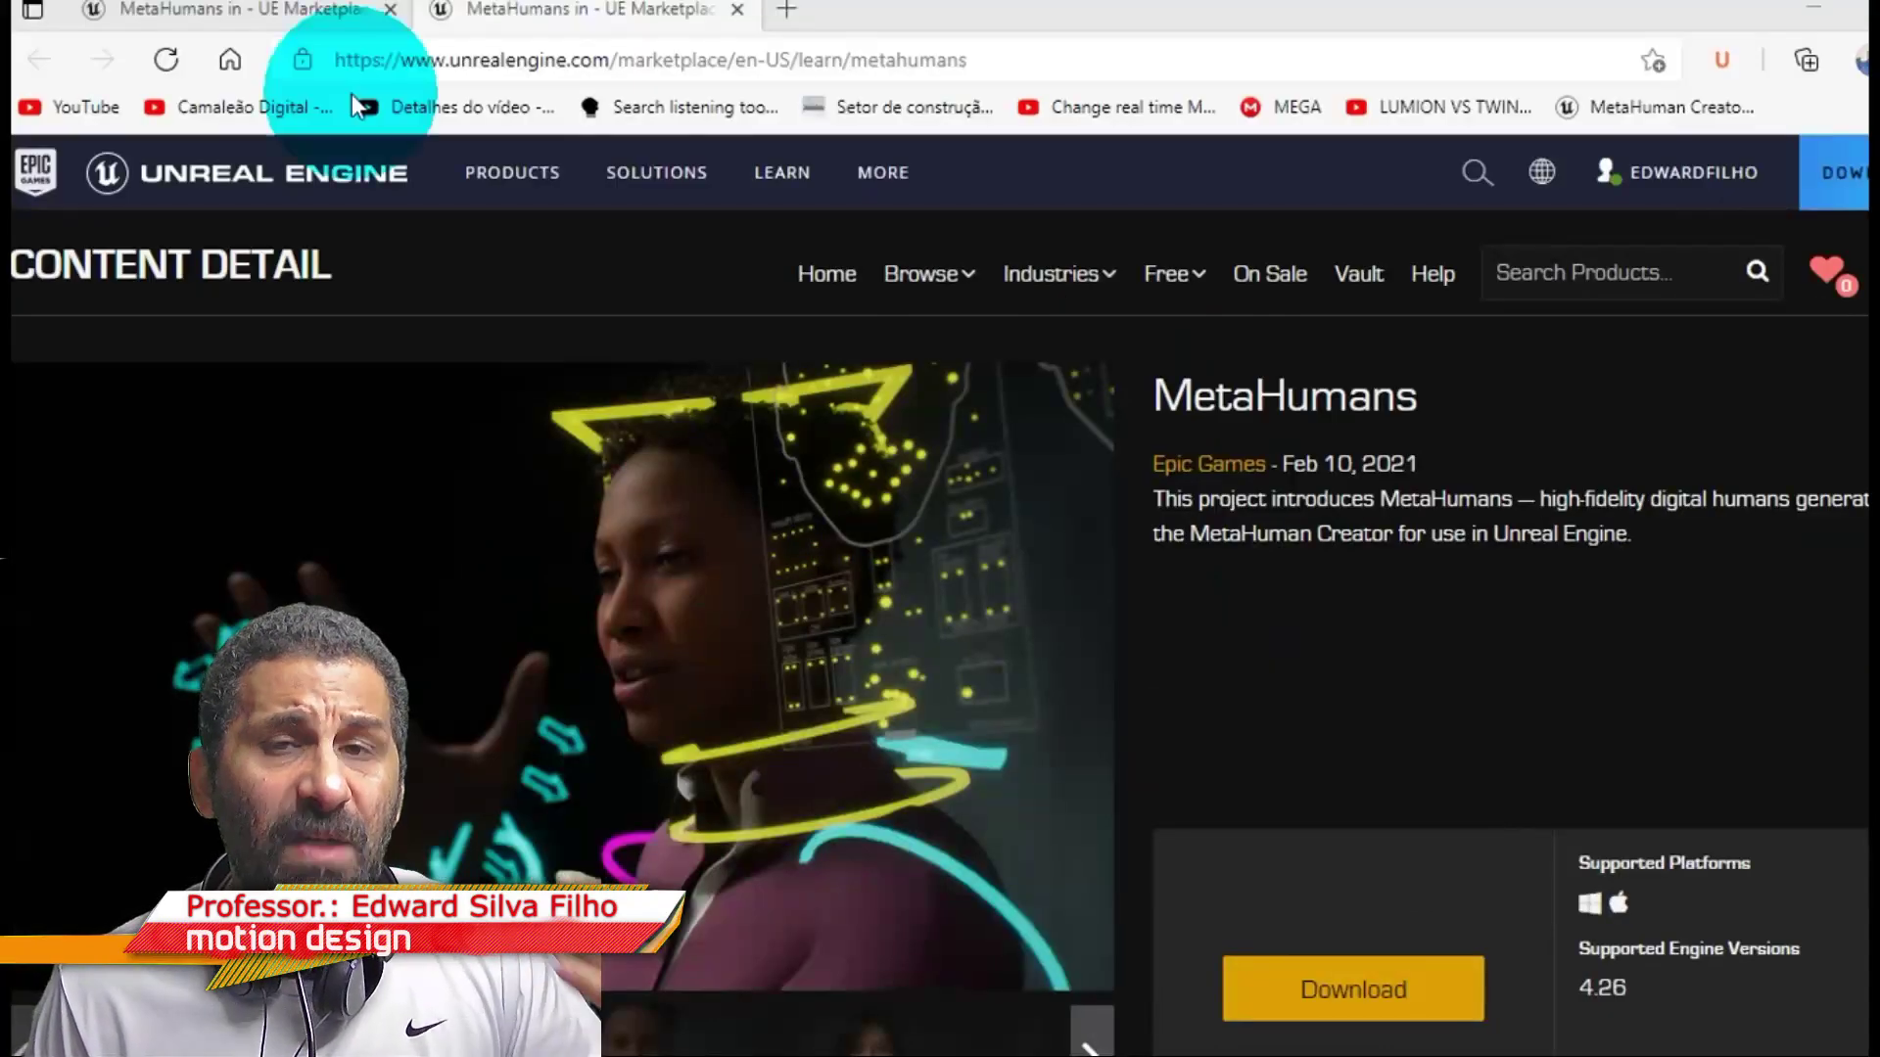
left_click(1400, 997)
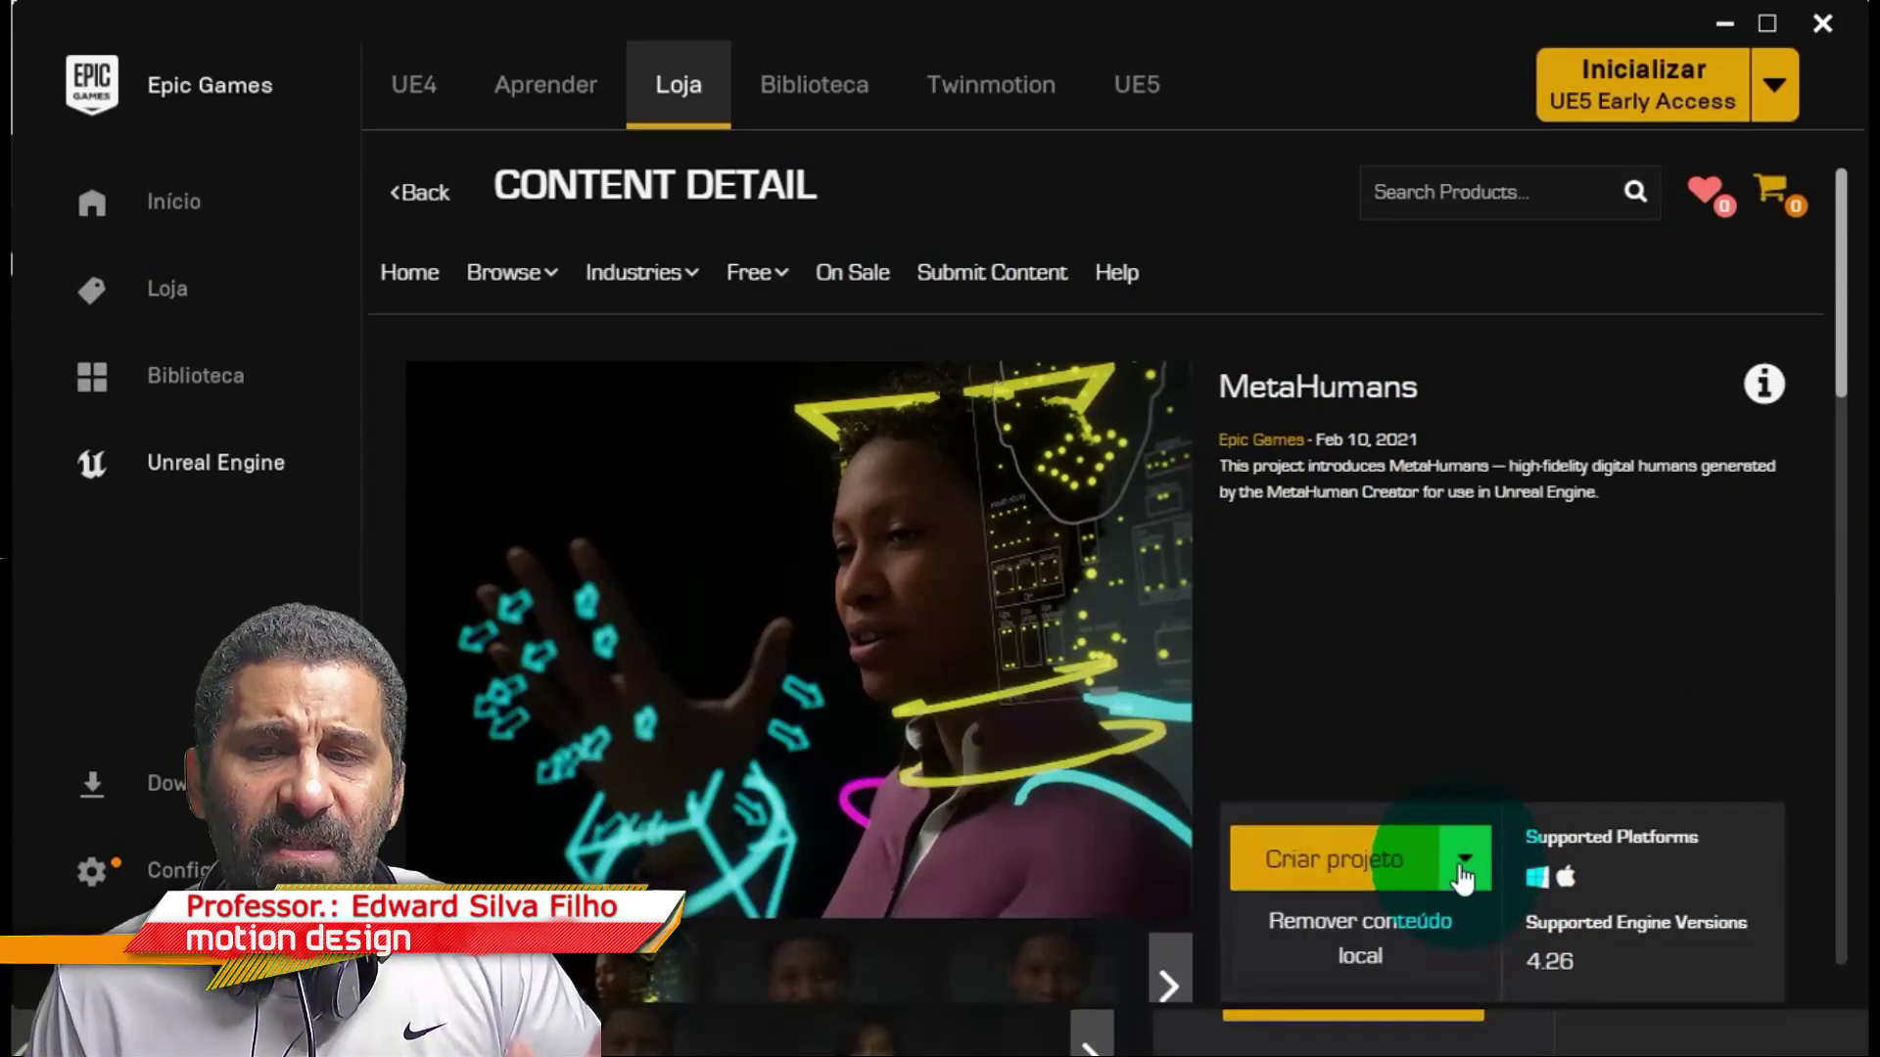
Launch Unreal Editor 4.26.2 from the Library and close Epic Games Launcher.
scroll(1571, 860, "down", 3)
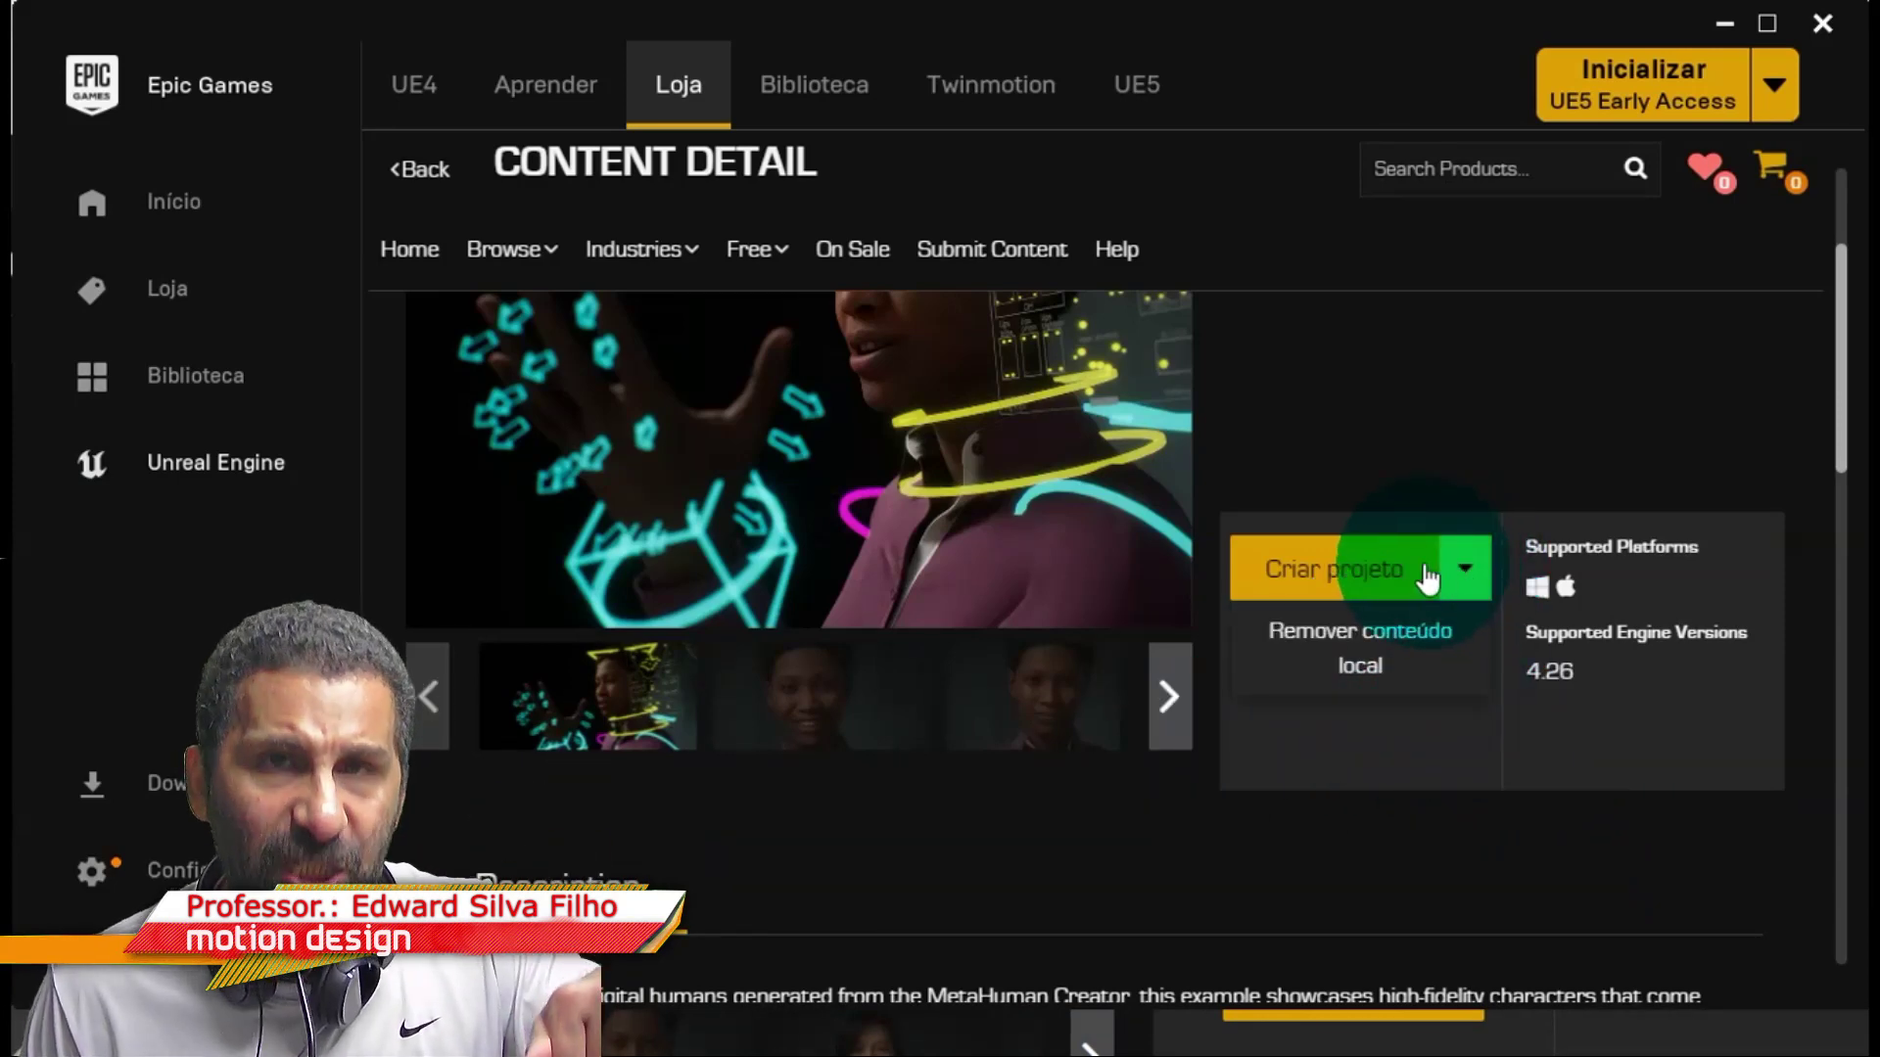
scroll(1395, 421, "up", 3)
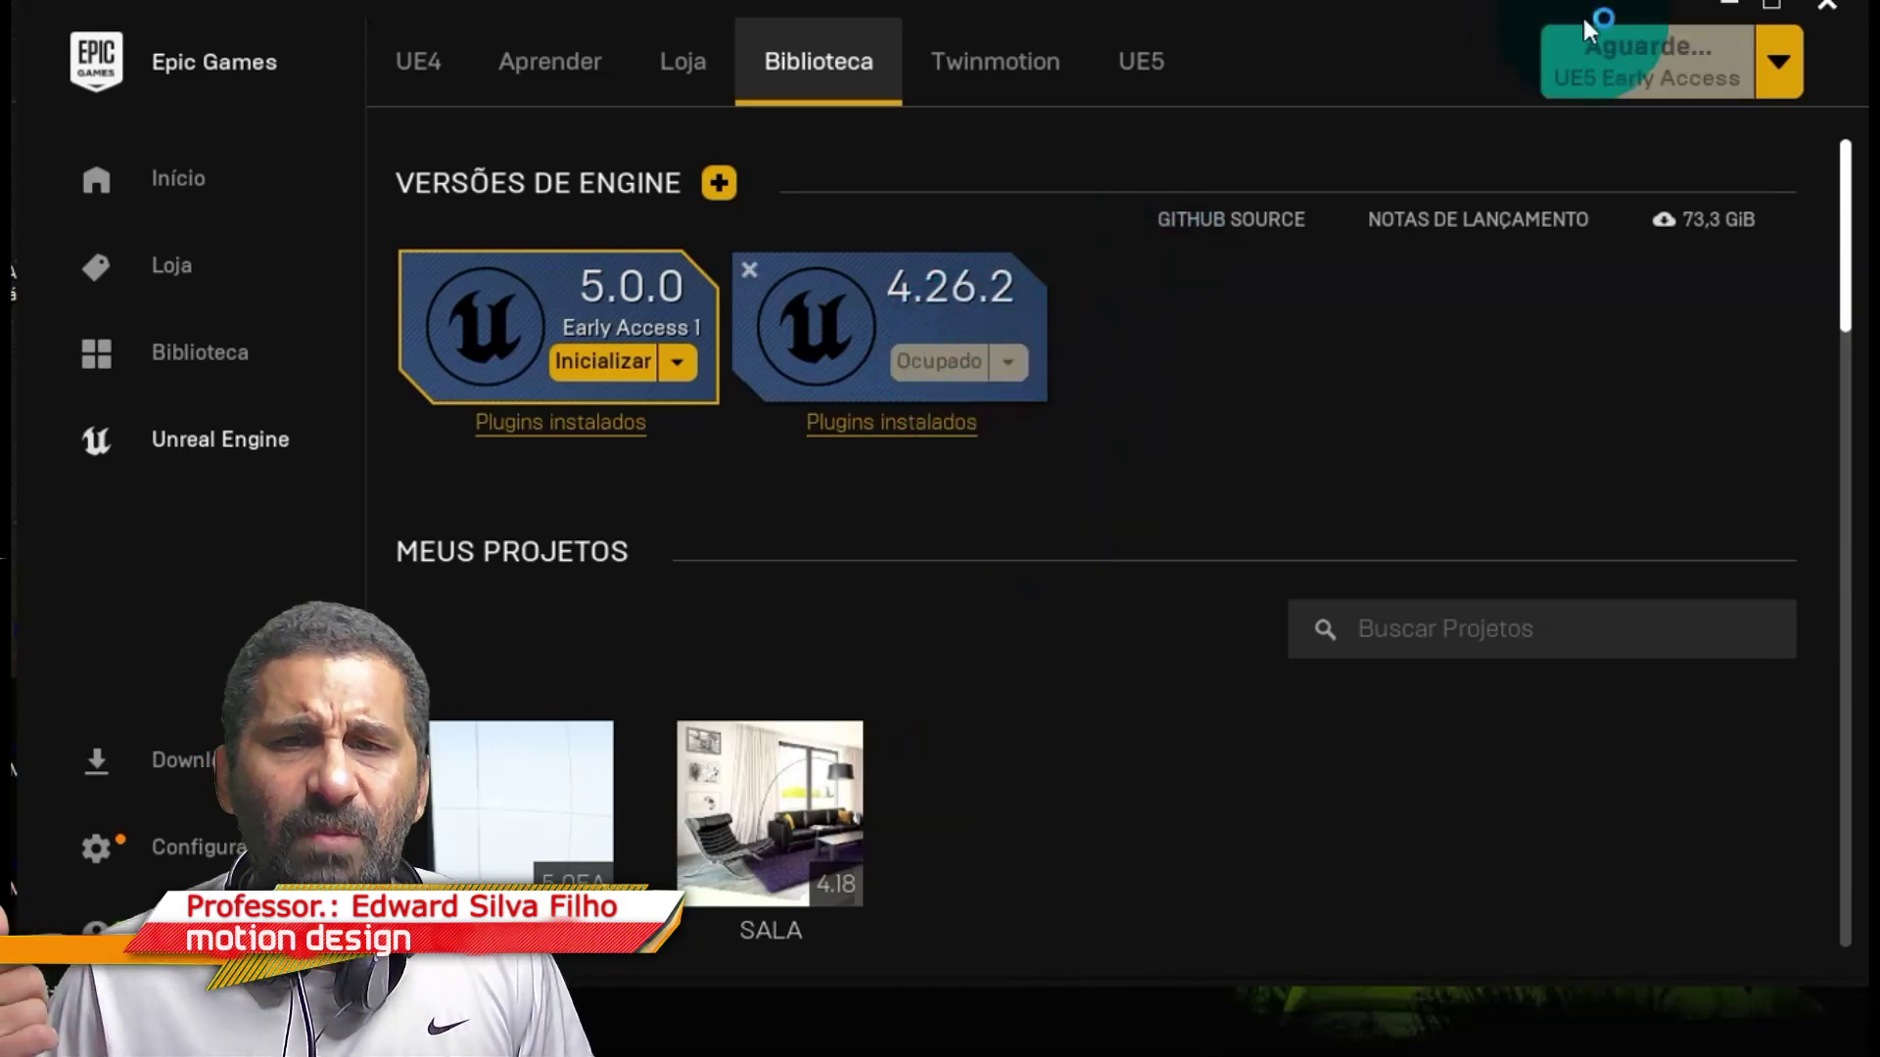
left_click(1838, 17)
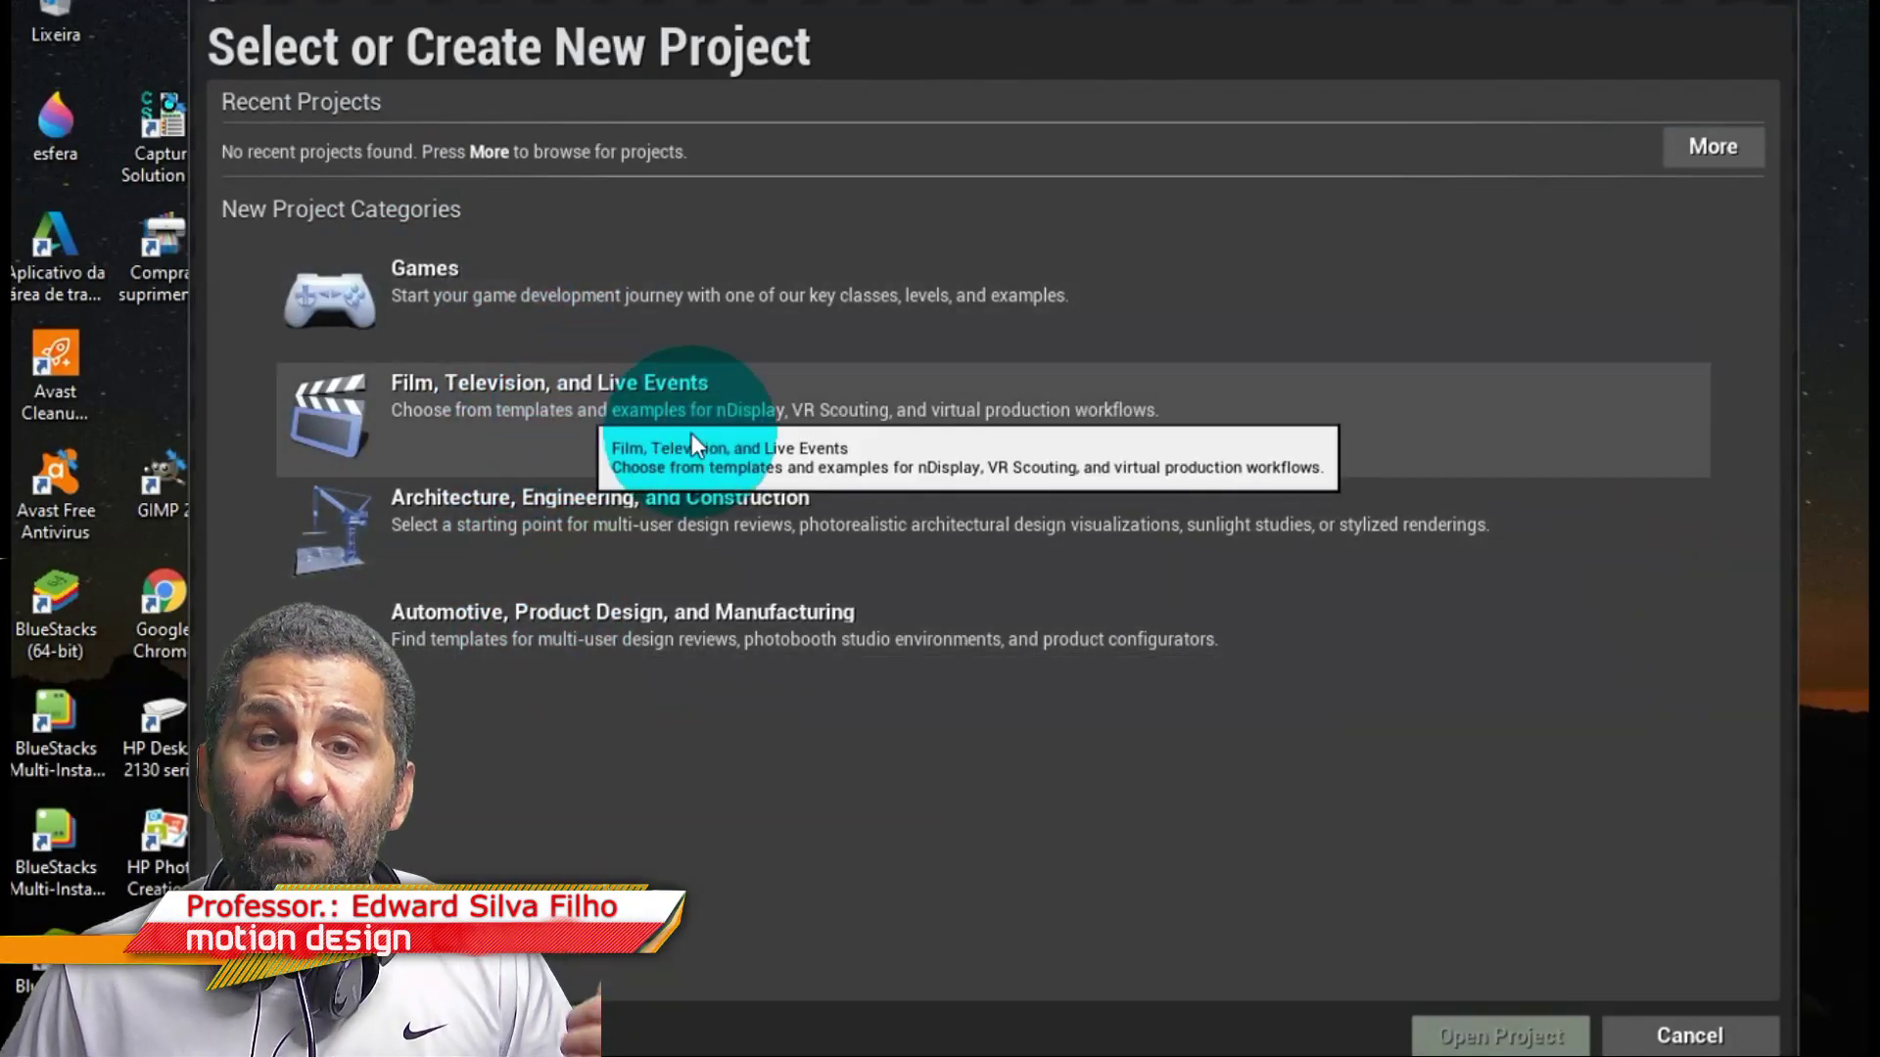
Choose the Film, Television, and Live Events category with the Blank template.
left_click(692, 435)
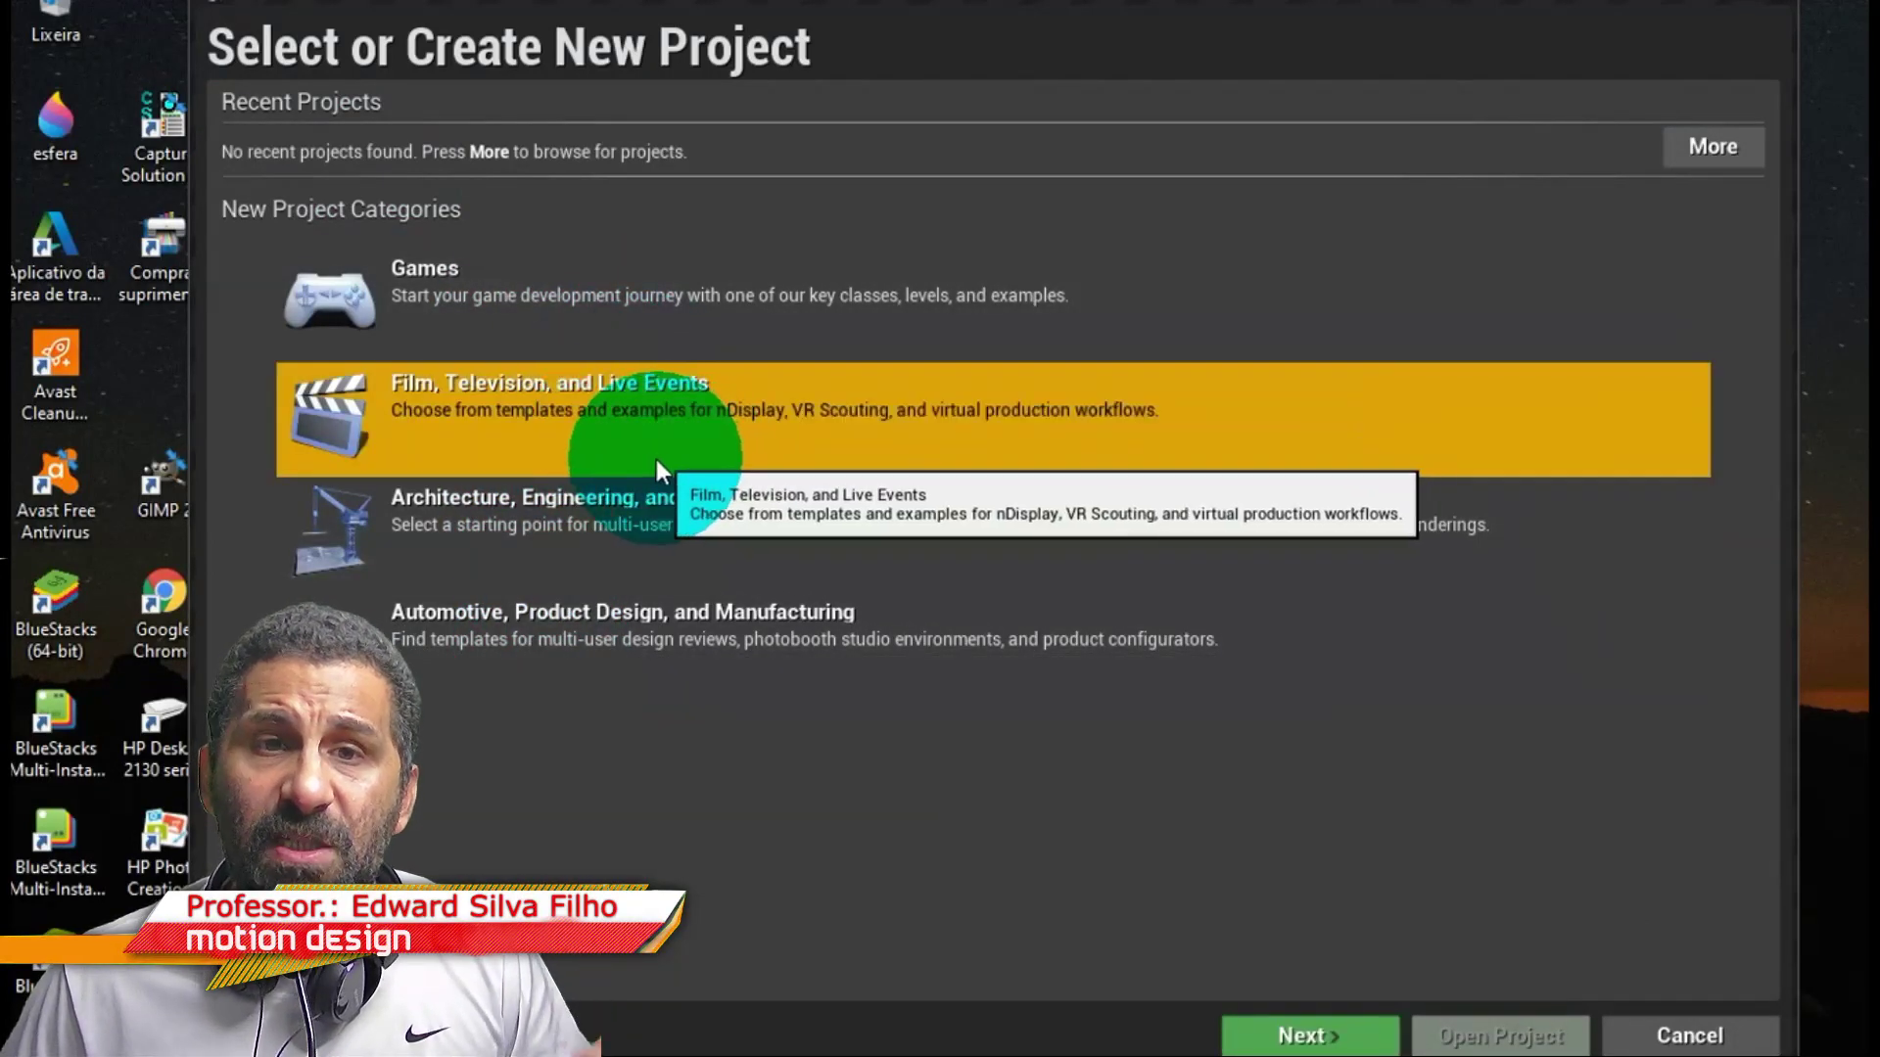
left_click(1339, 1026)
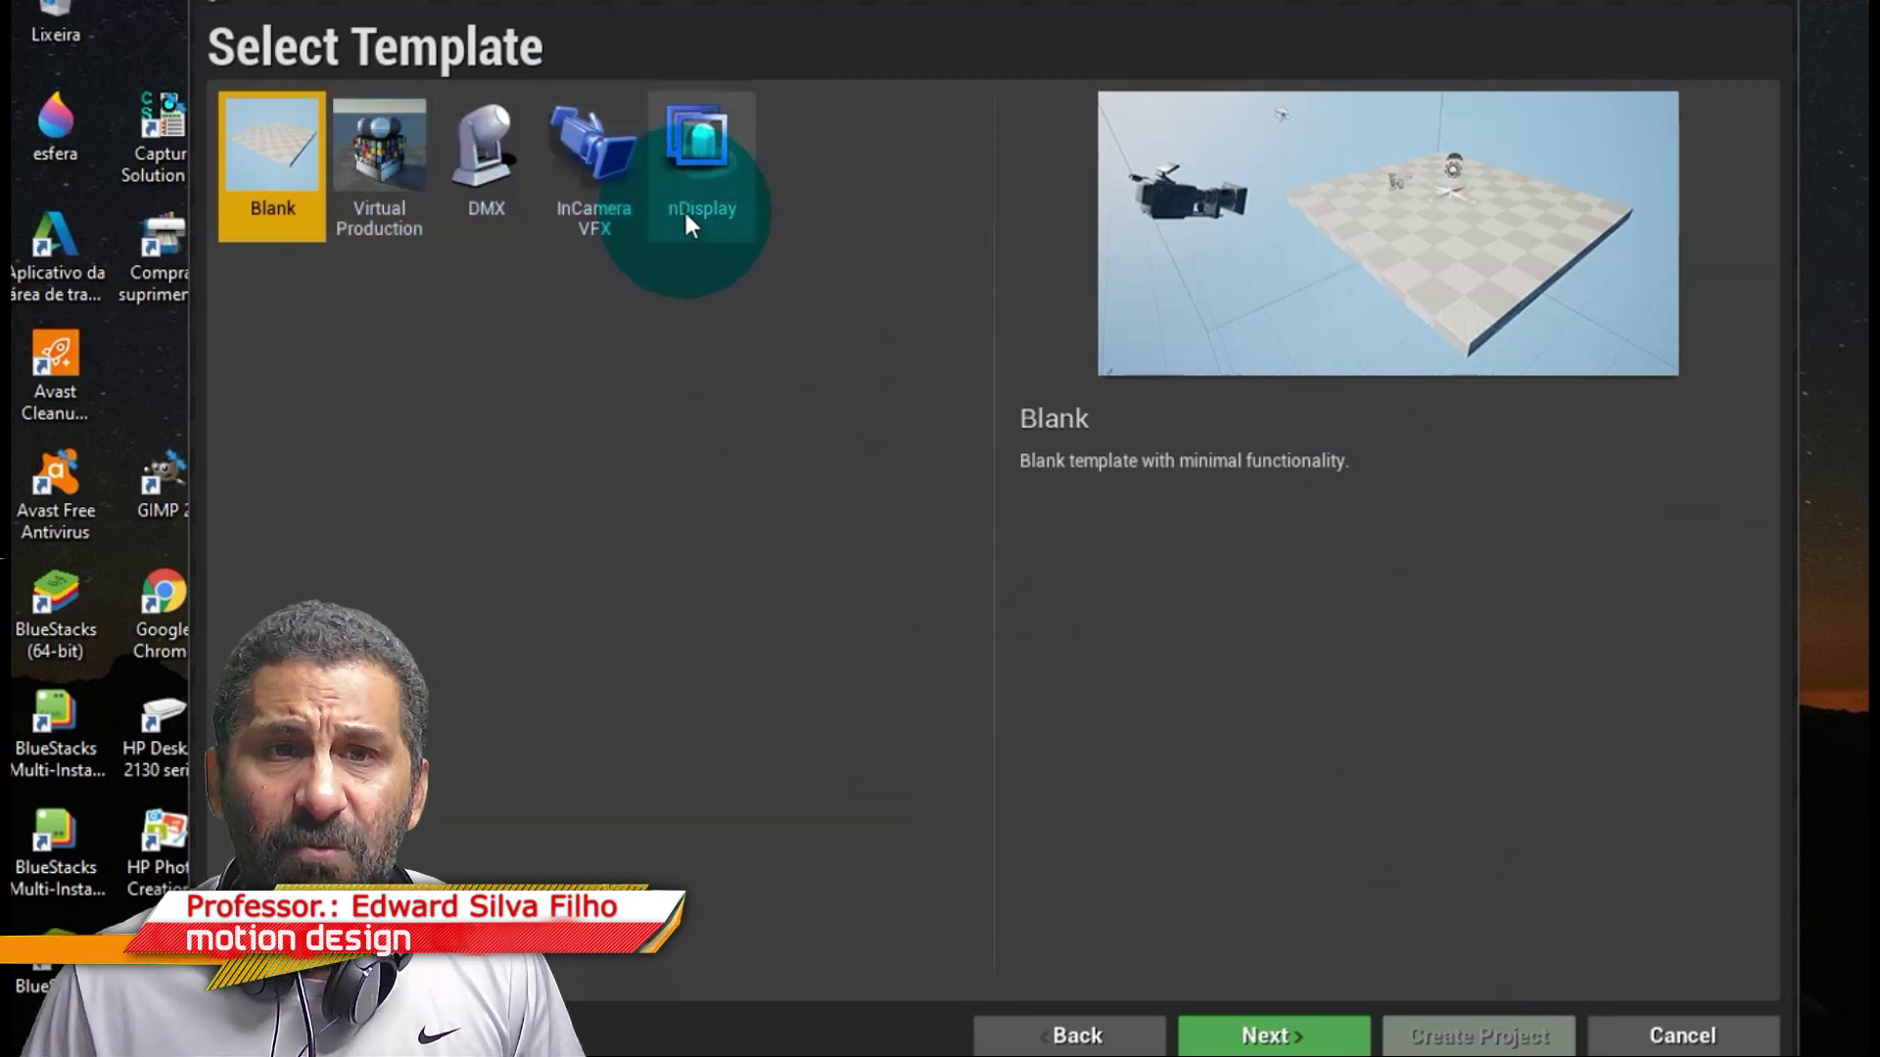
left_click(1317, 1033)
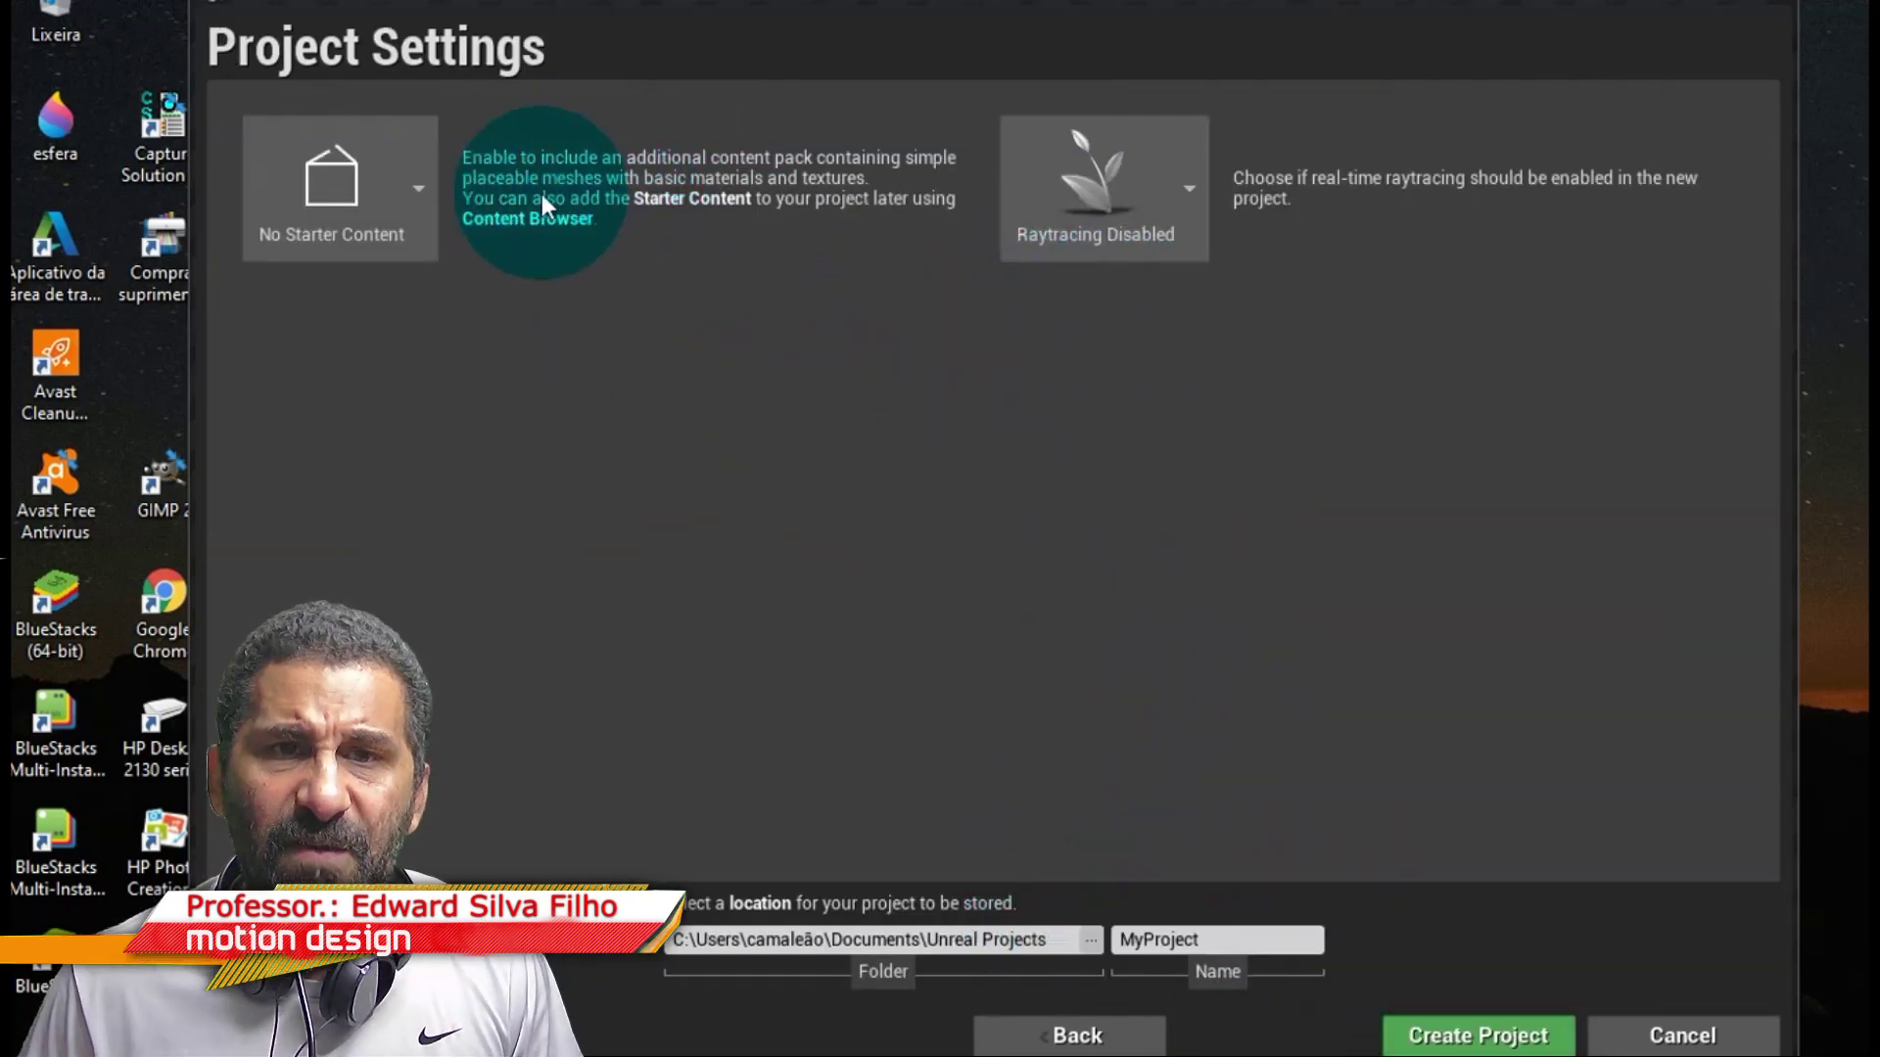
Set the project to No Starter Content and Raytracing Disabled.
left_click(411, 194)
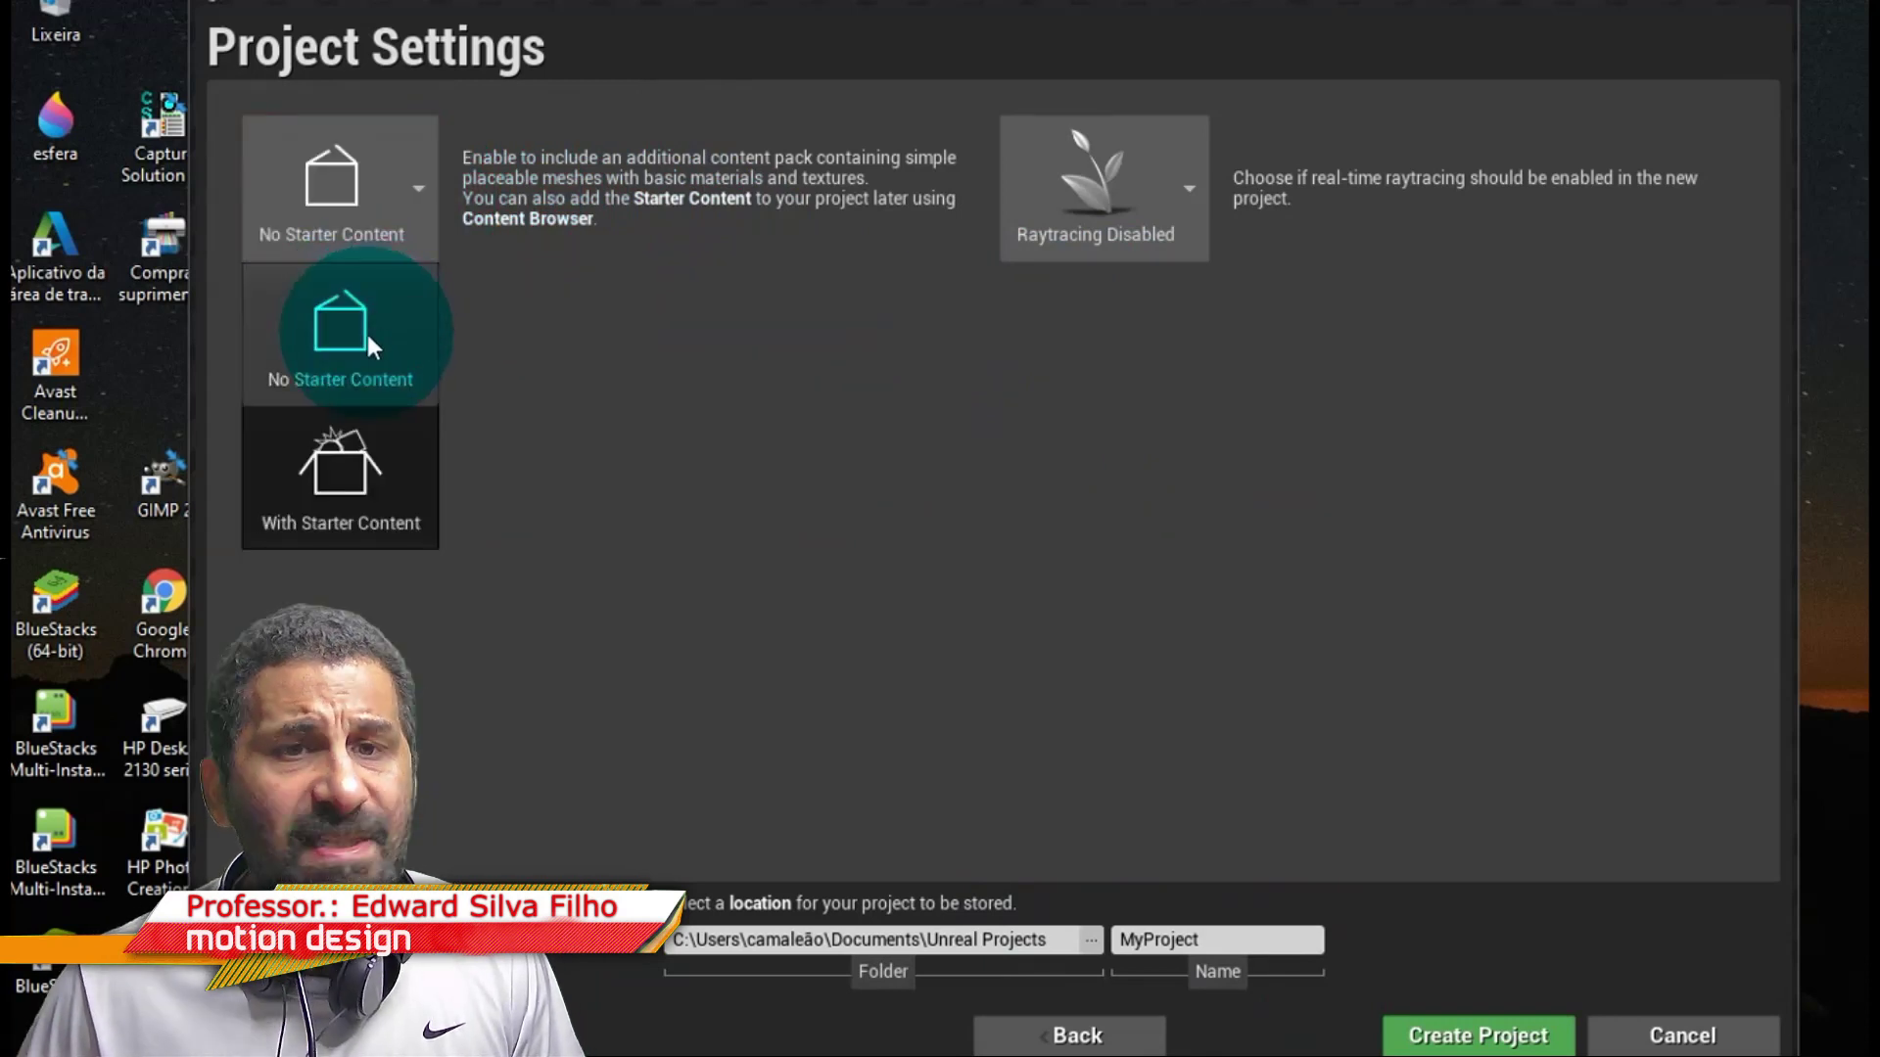
left_click(367, 333)
left_click(1205, 210)
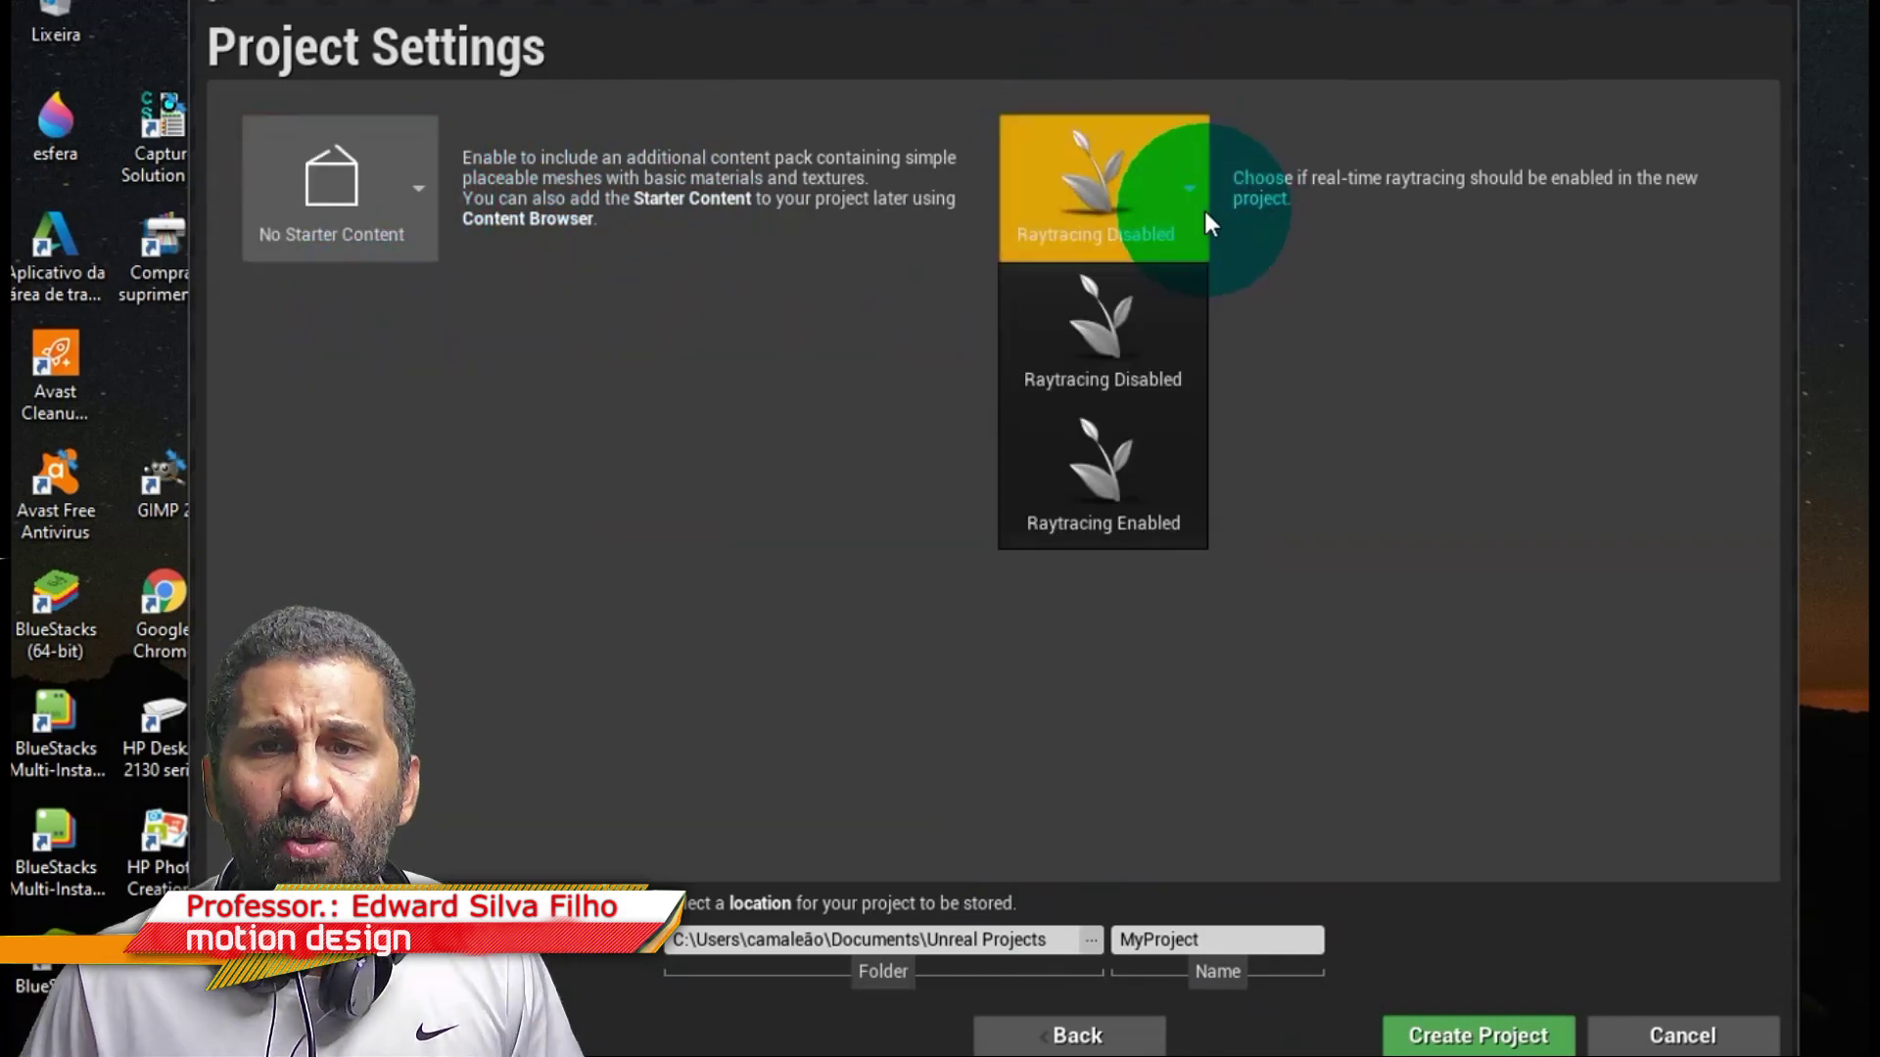
left_click(1179, 331)
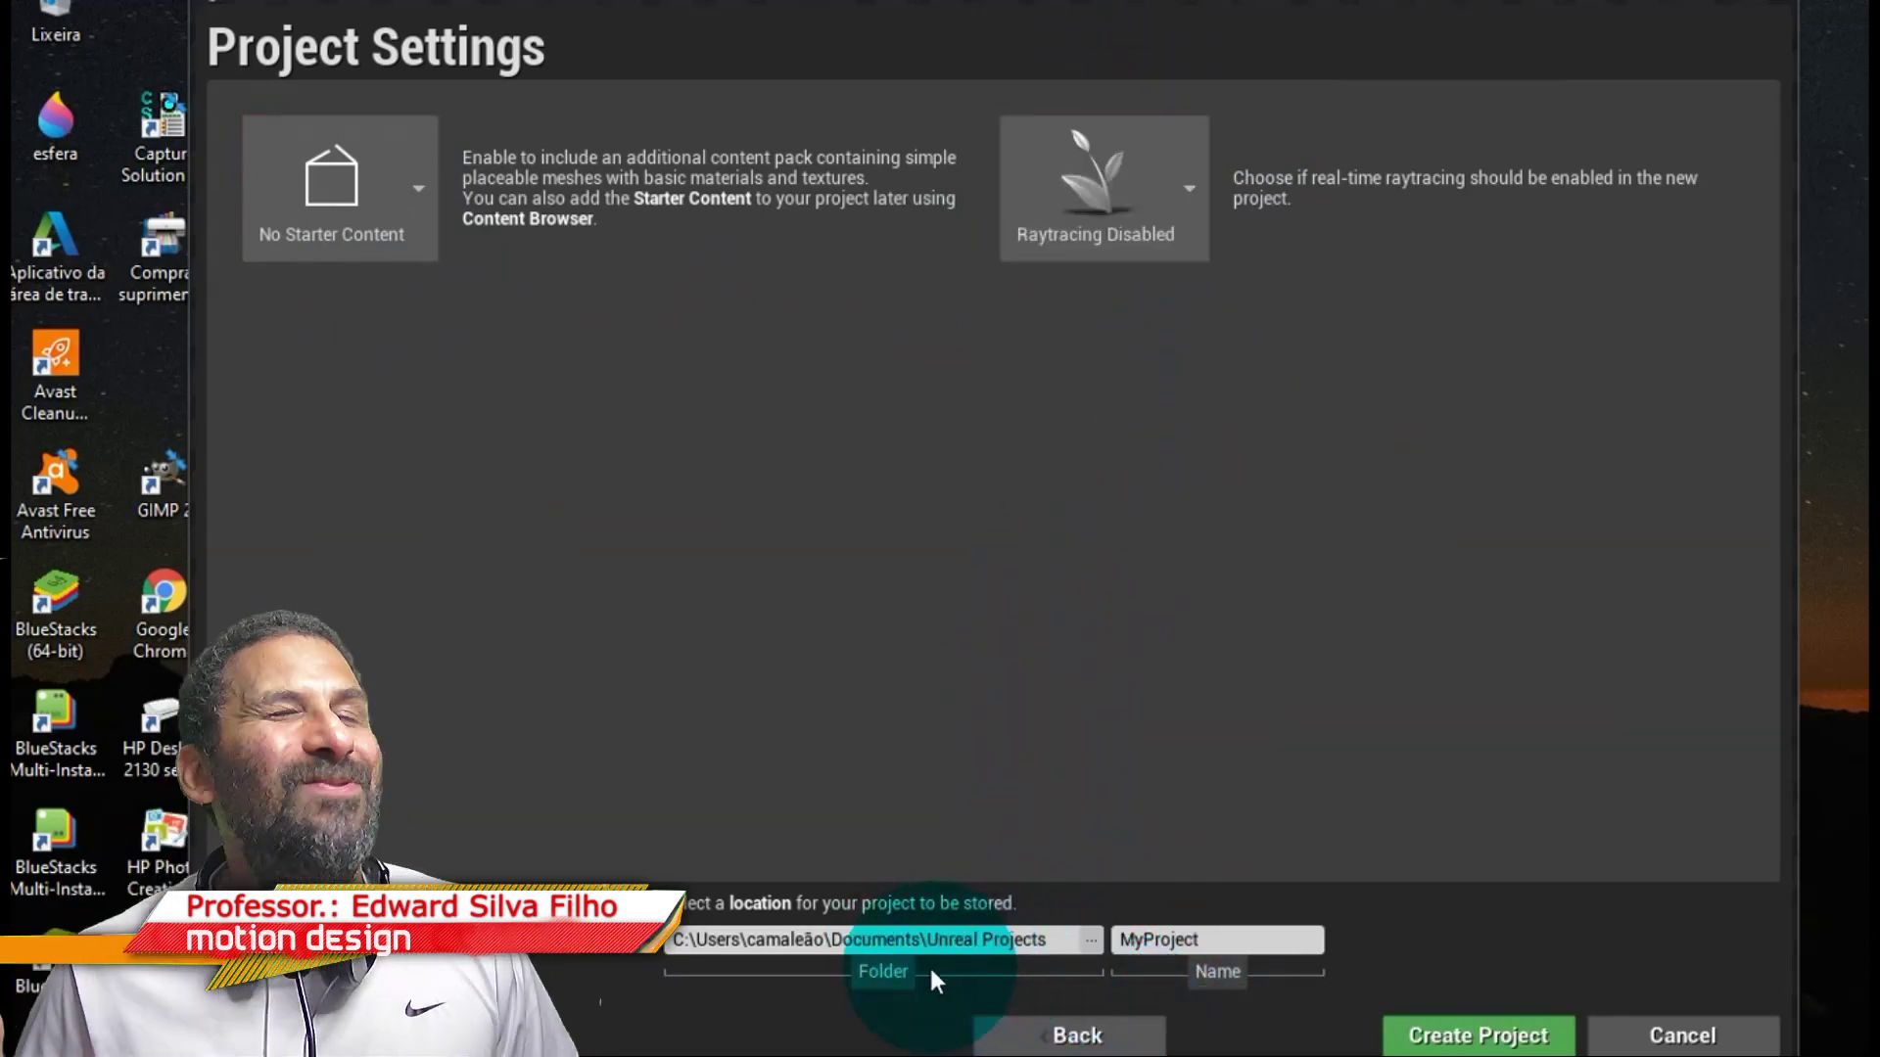
Browse for the project folder and navigate to the UNREAL_ENGINE (G:) drive.
left_click(1093, 939)
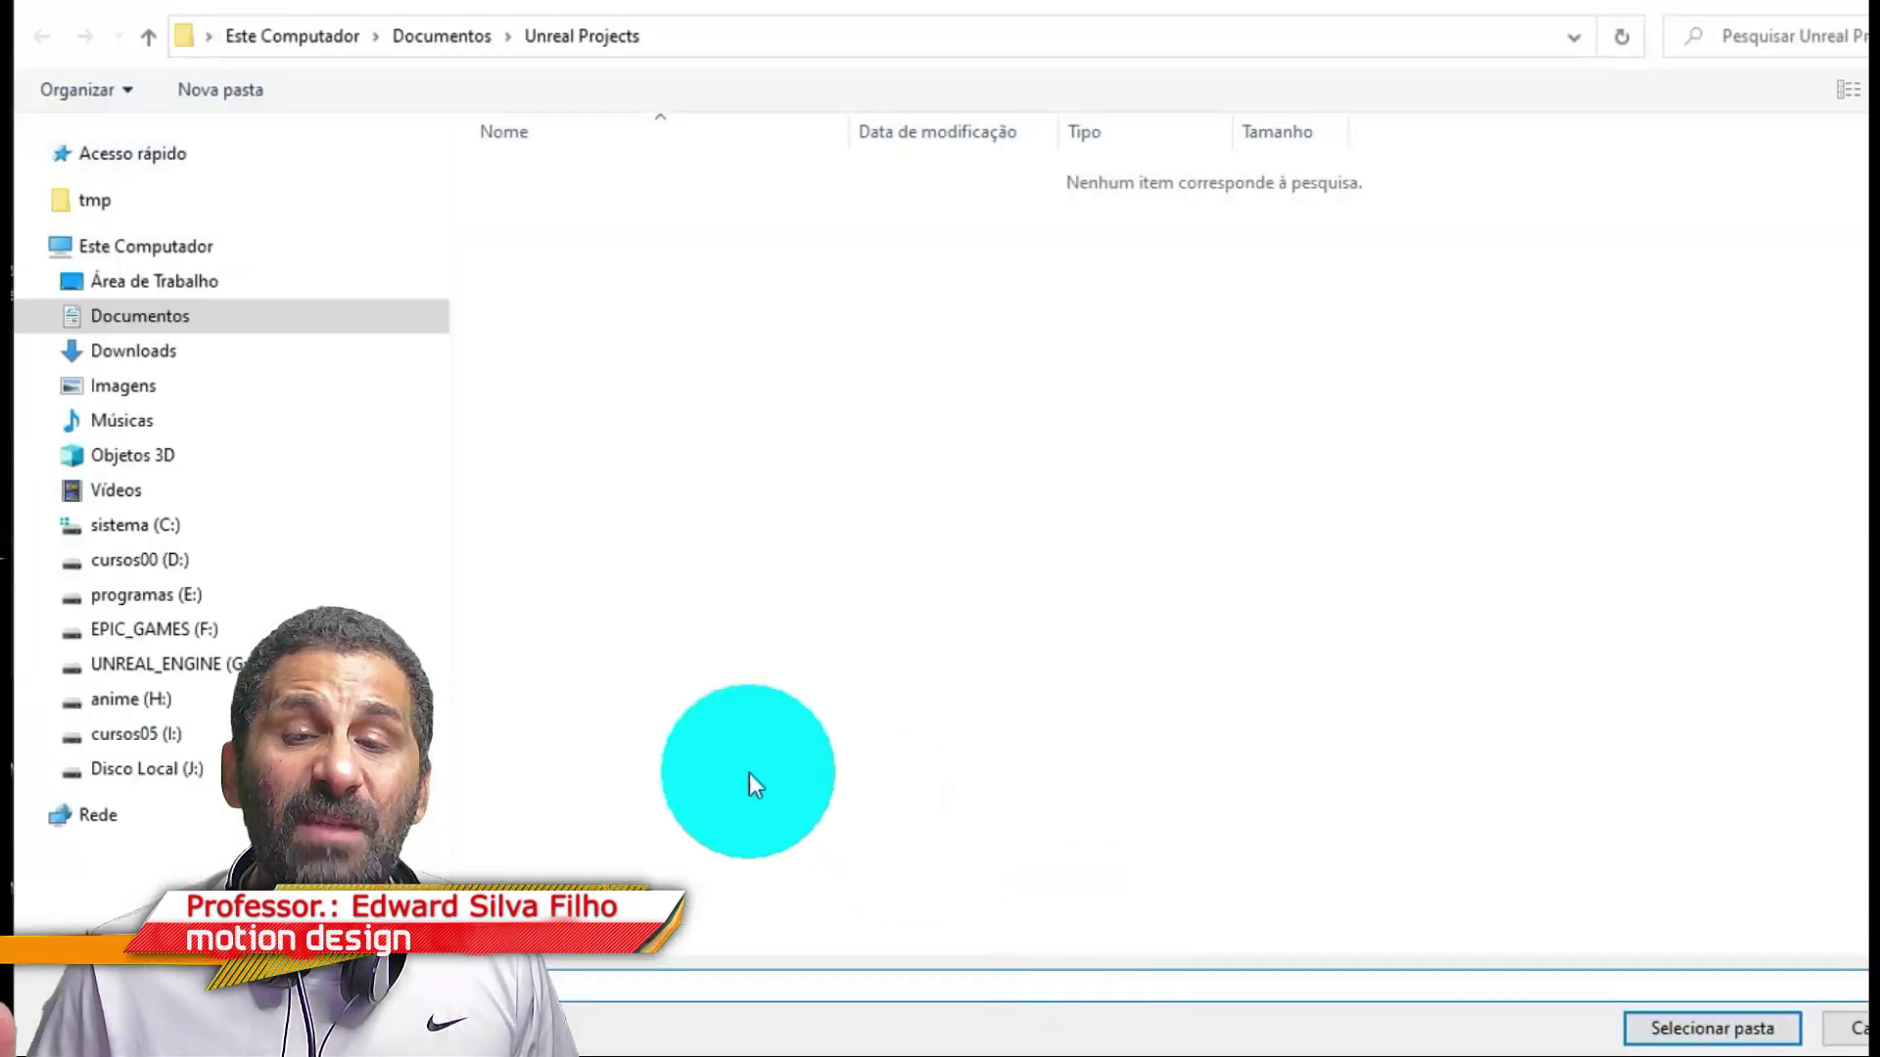
left_click(224, 599)
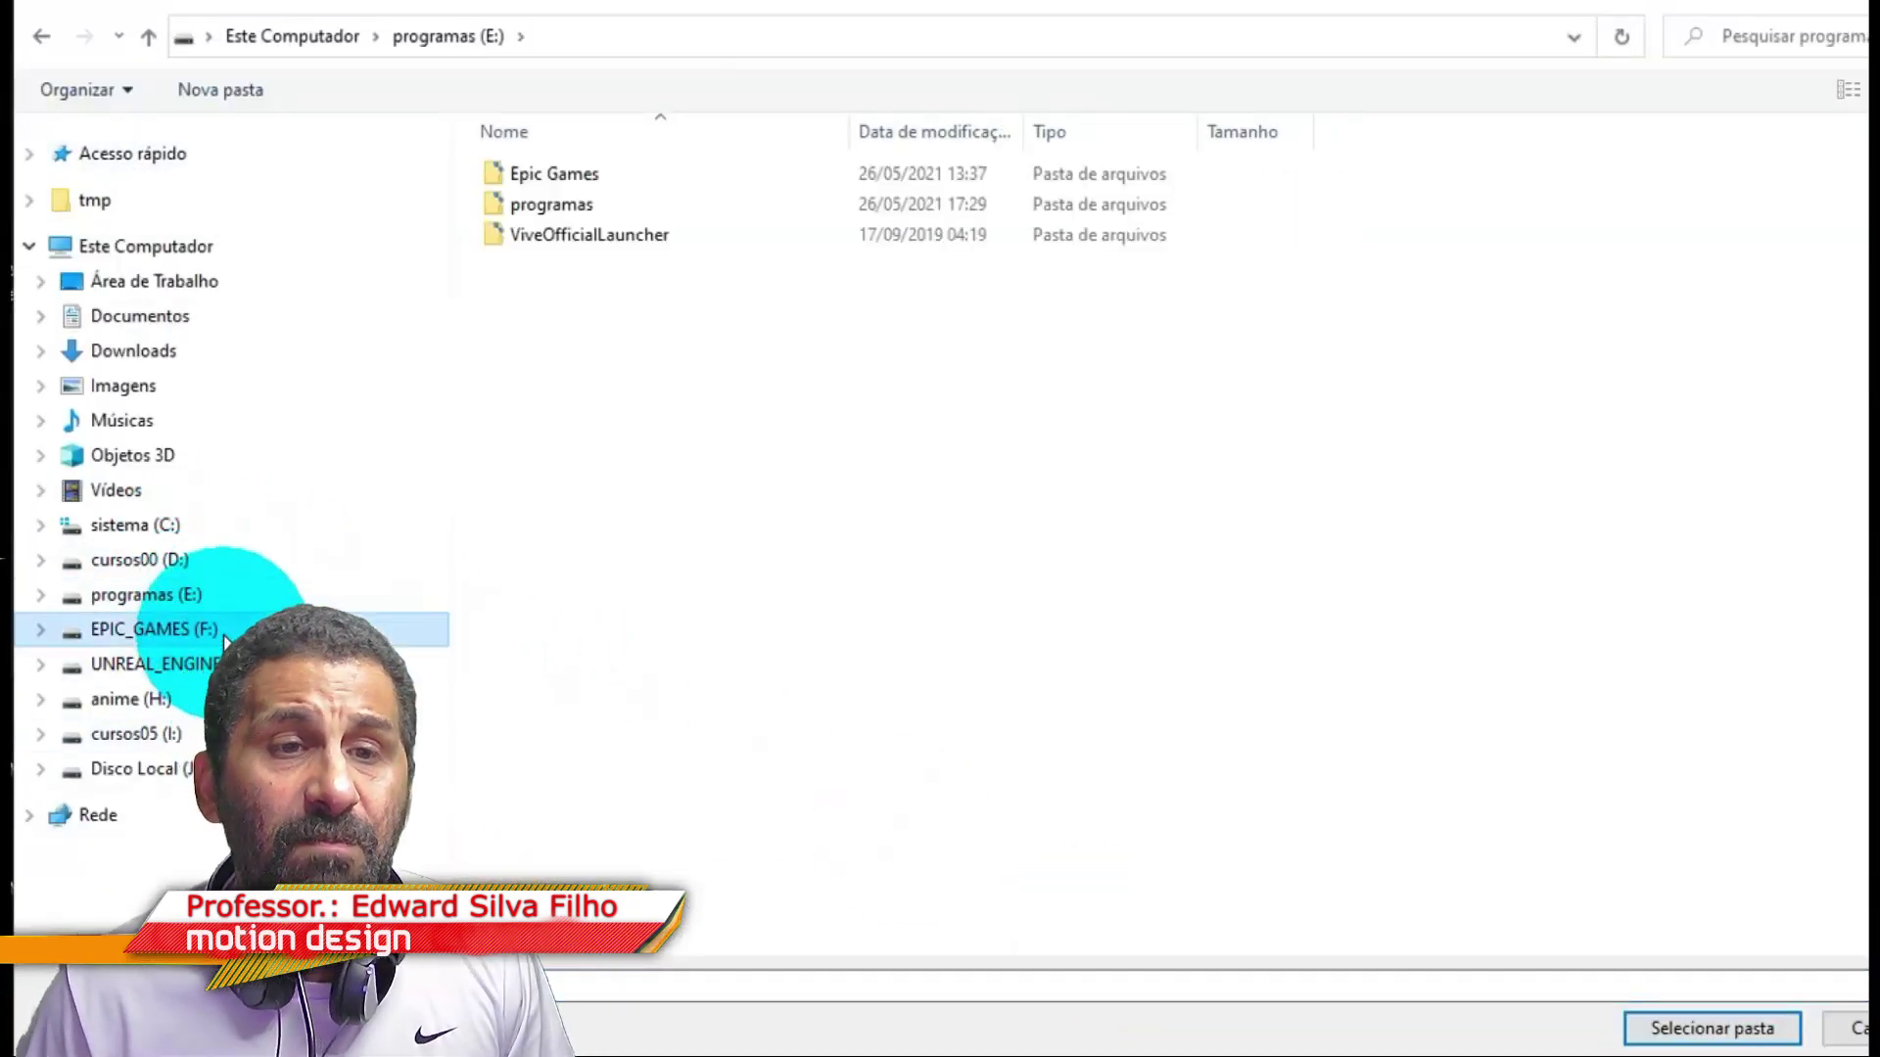
left_click(225, 630)
left_click(225, 664)
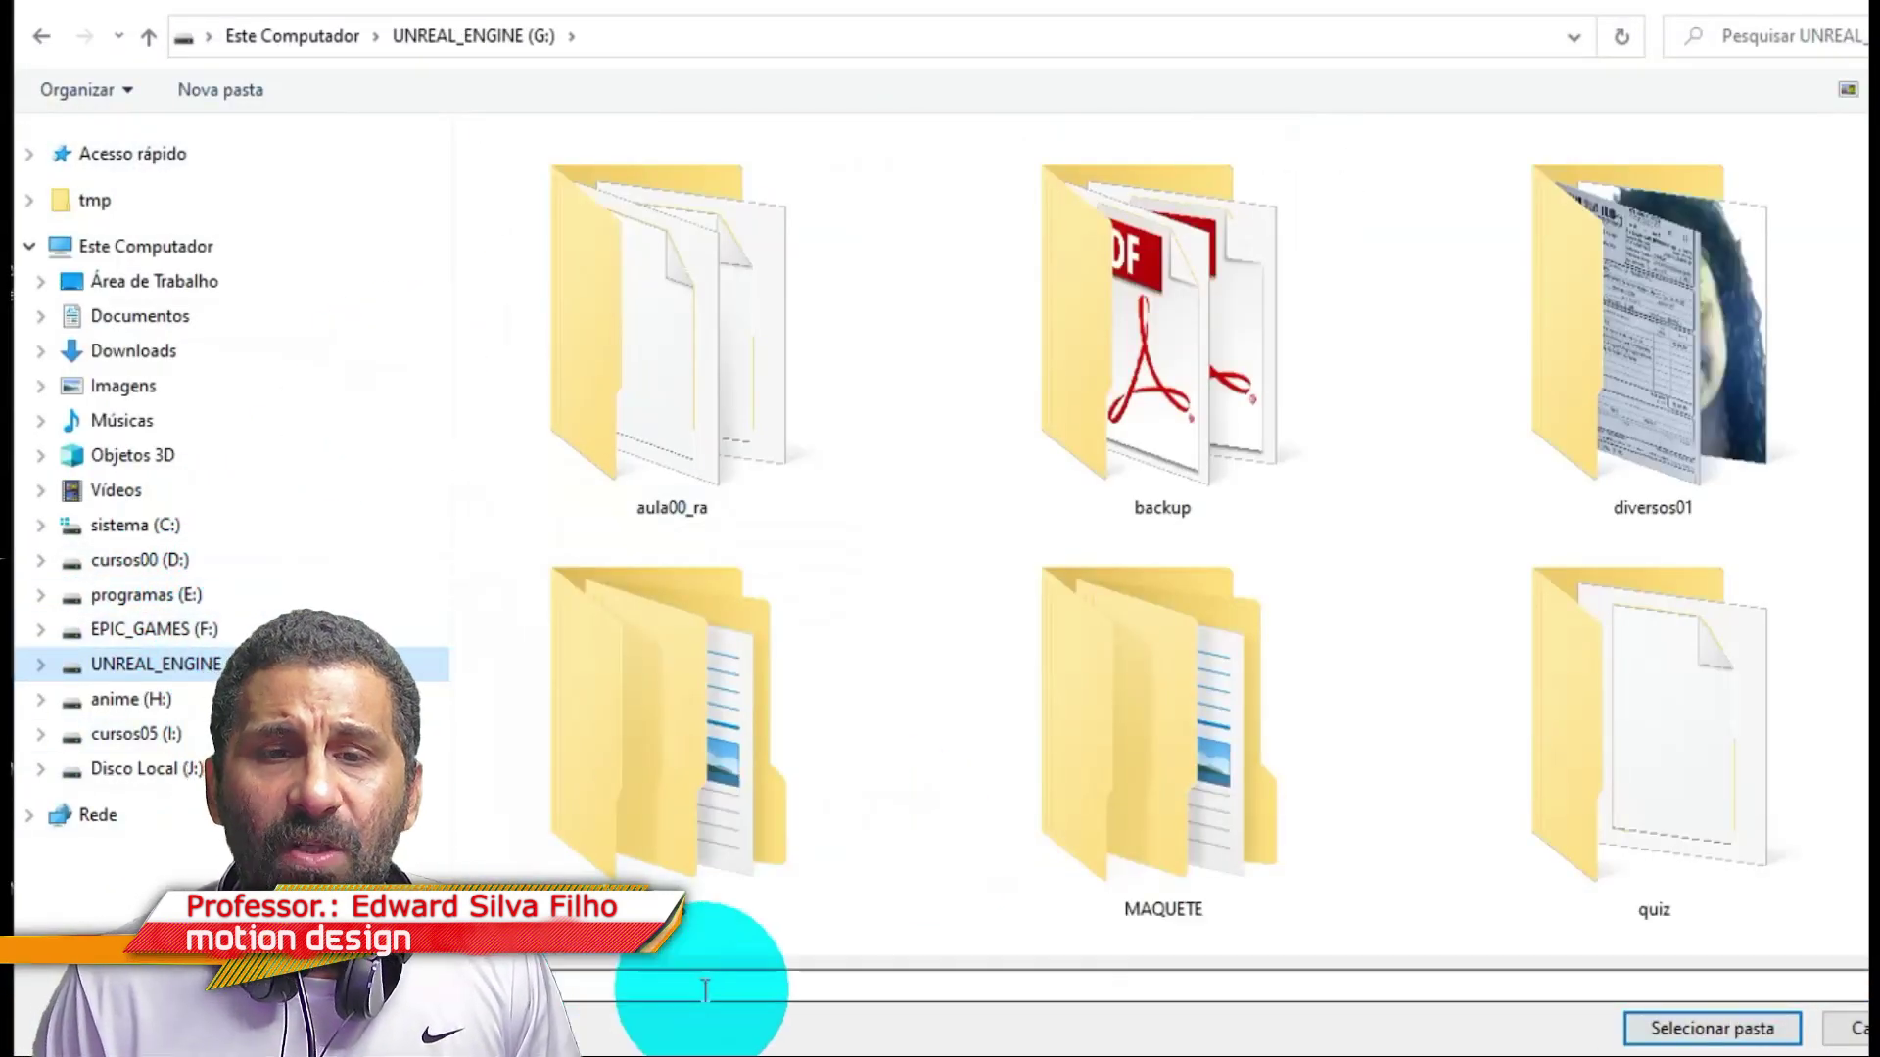
scroll(1371, 844, "down", 3)
Create a new PERSONAGENS folder on G: and select it as the project location.
right_click(1370, 811)
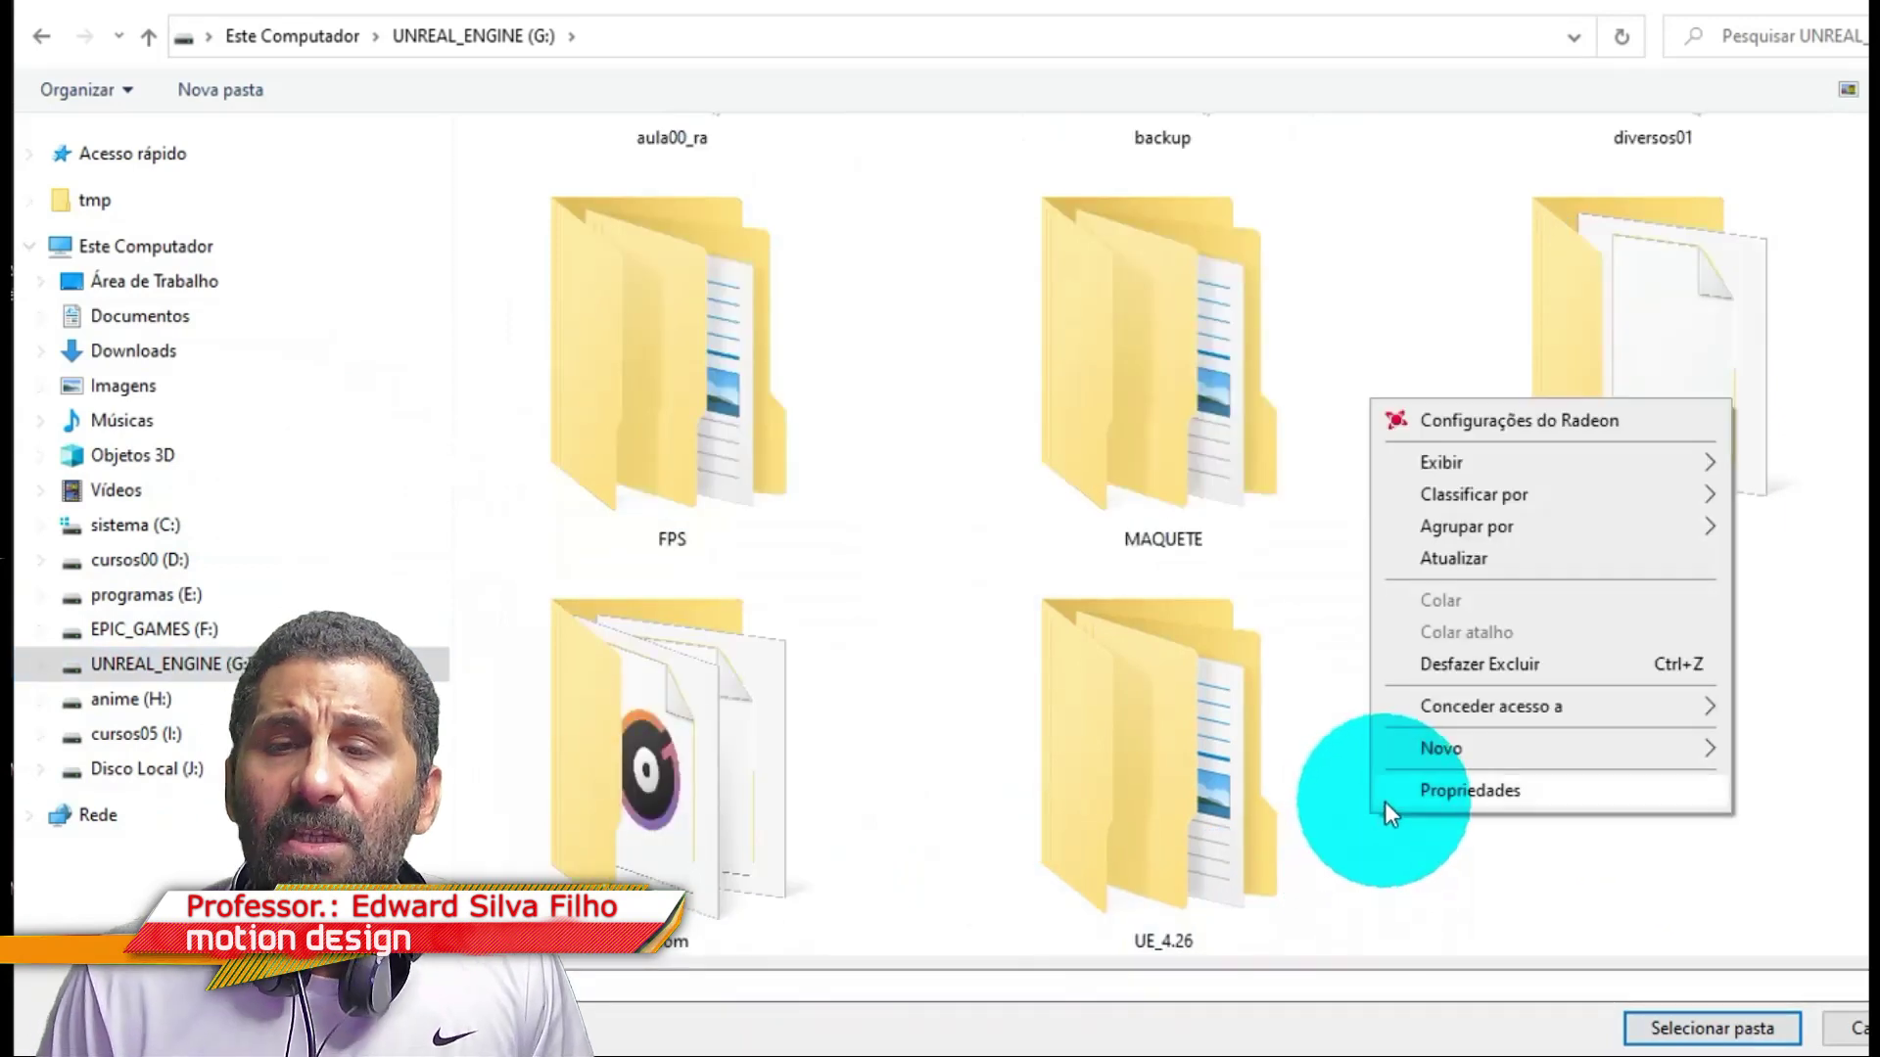
left_click(1495, 754)
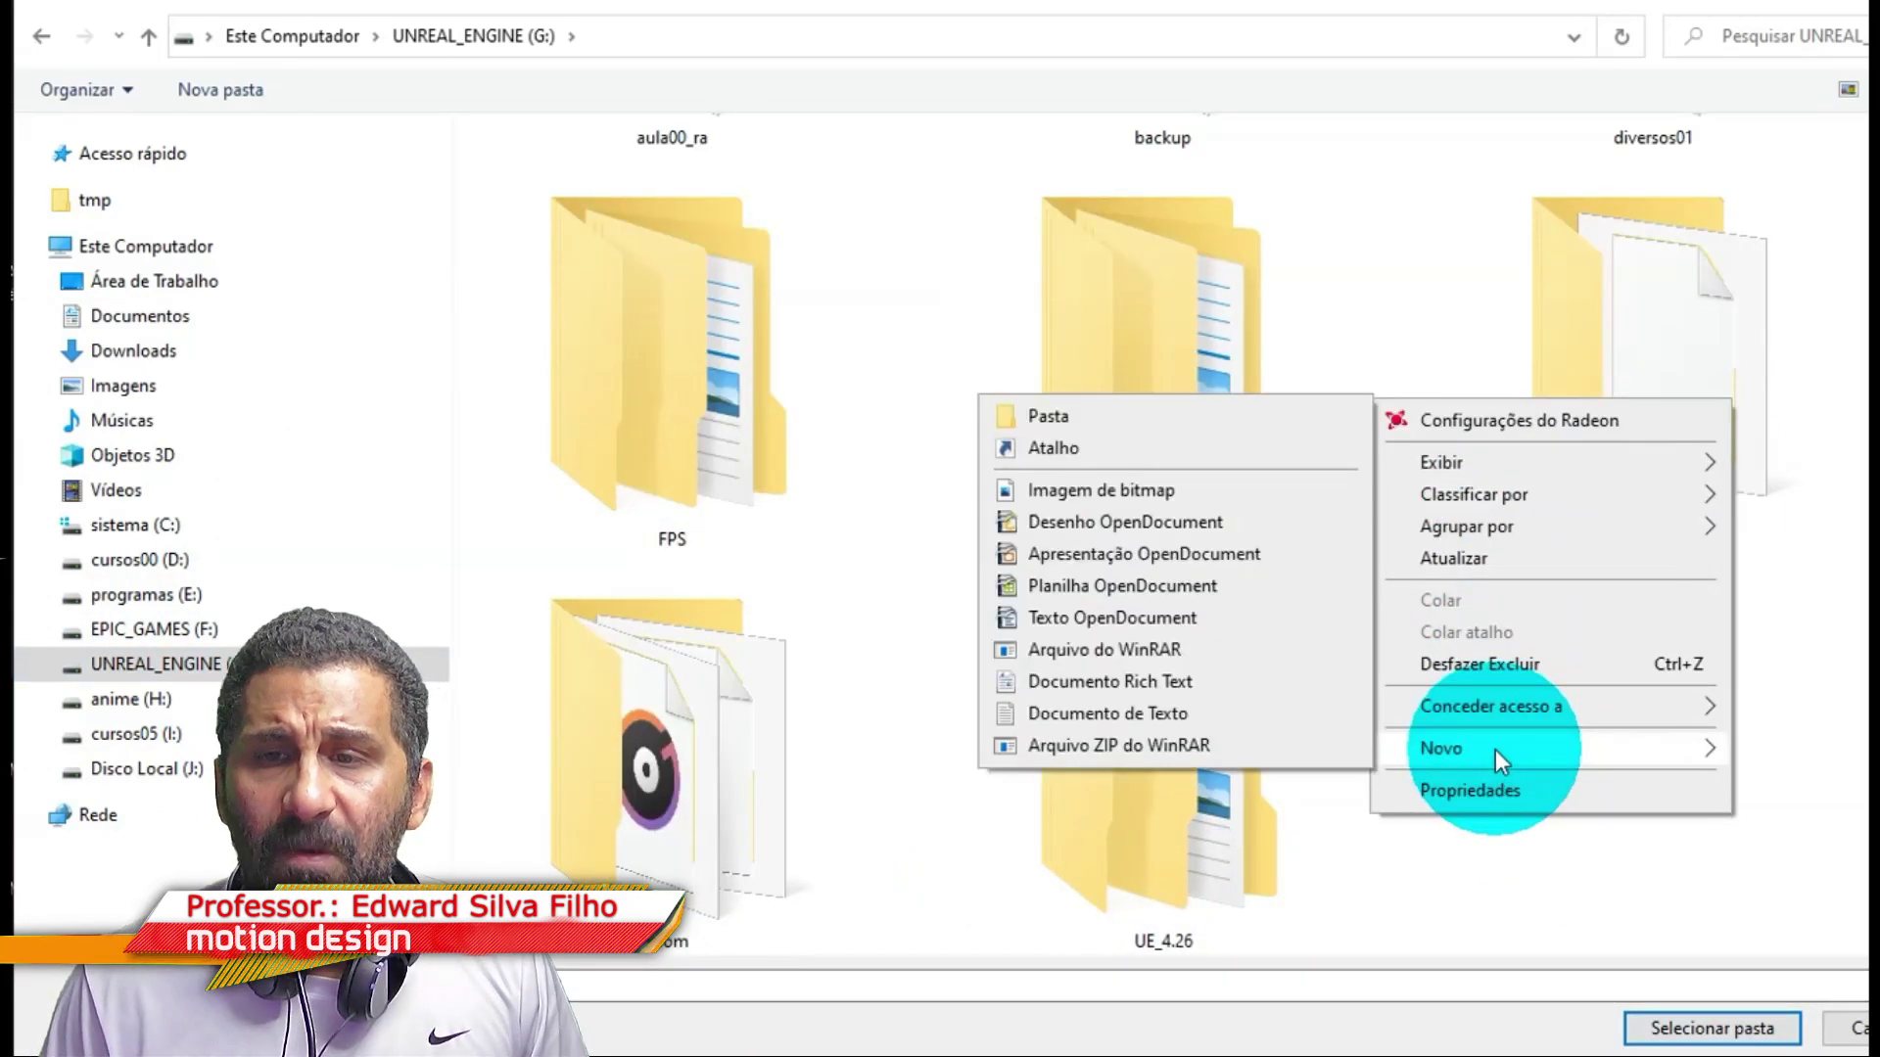
left_click(1121, 421)
type("PERSONAGENS")
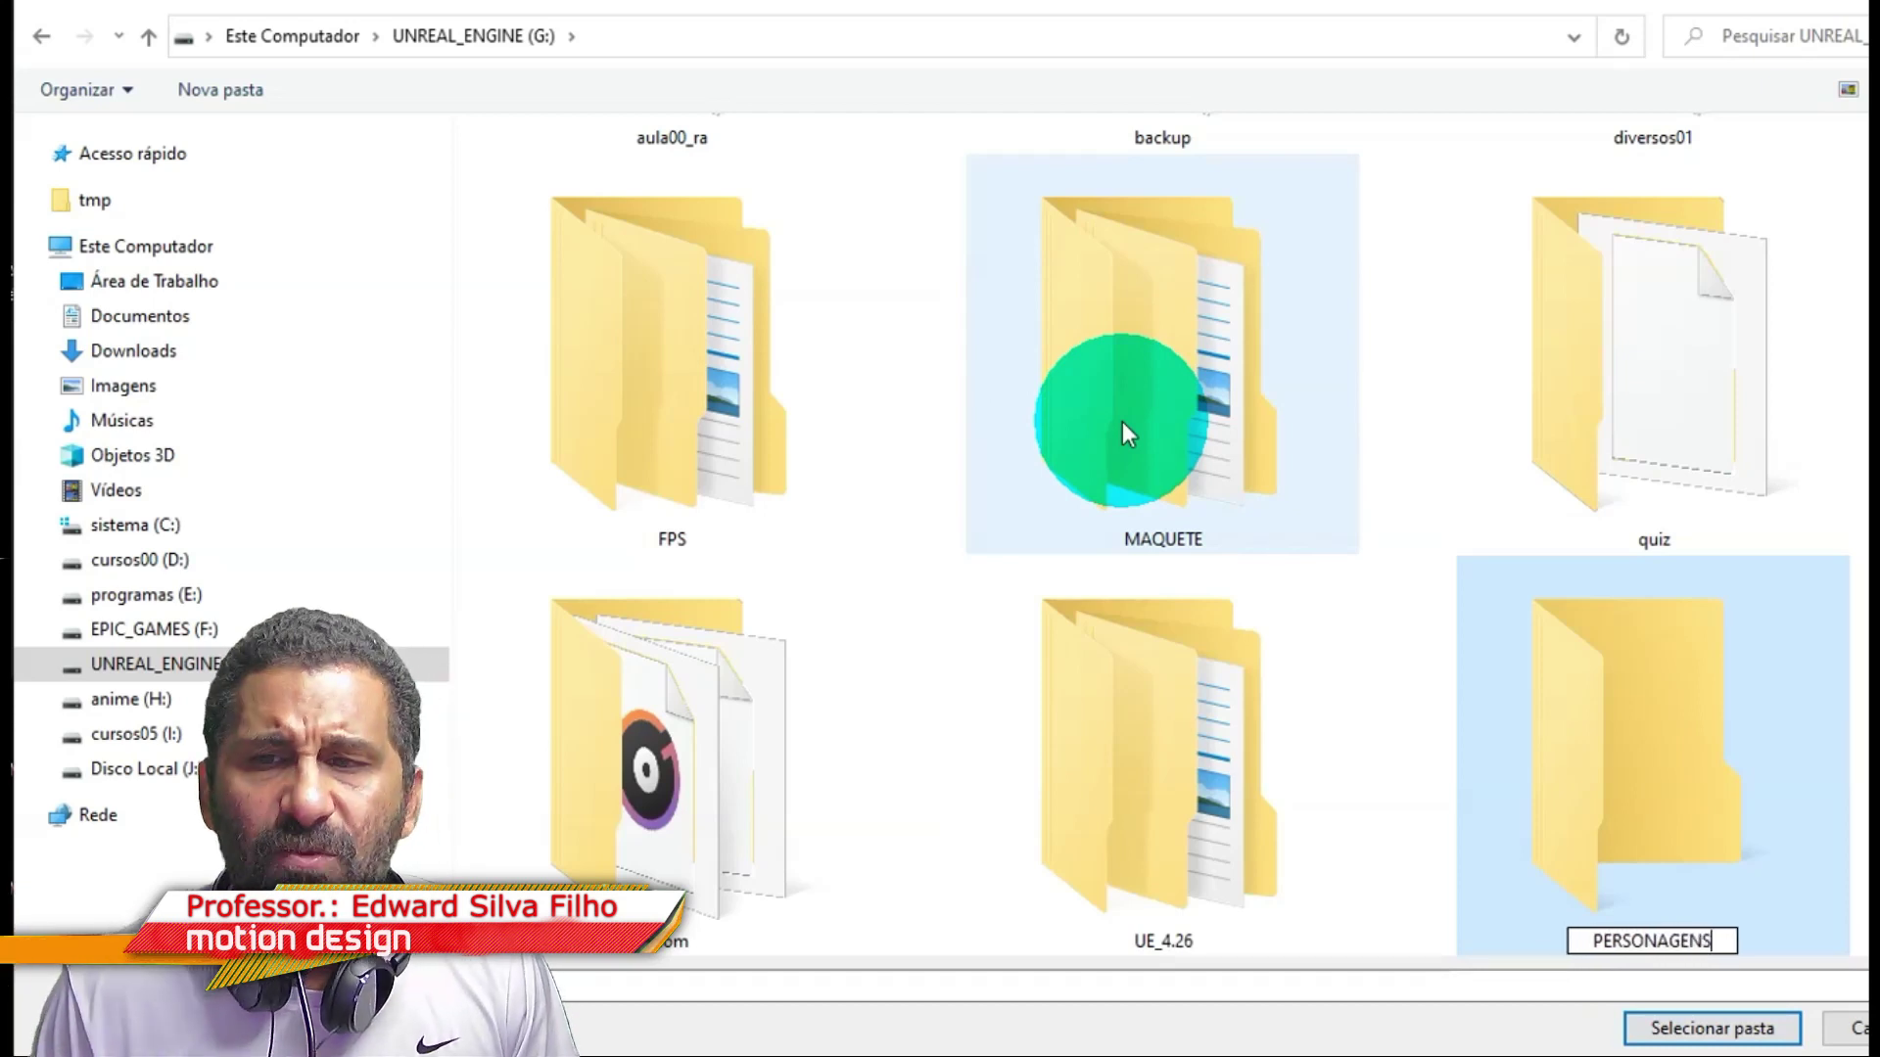
key("Return")
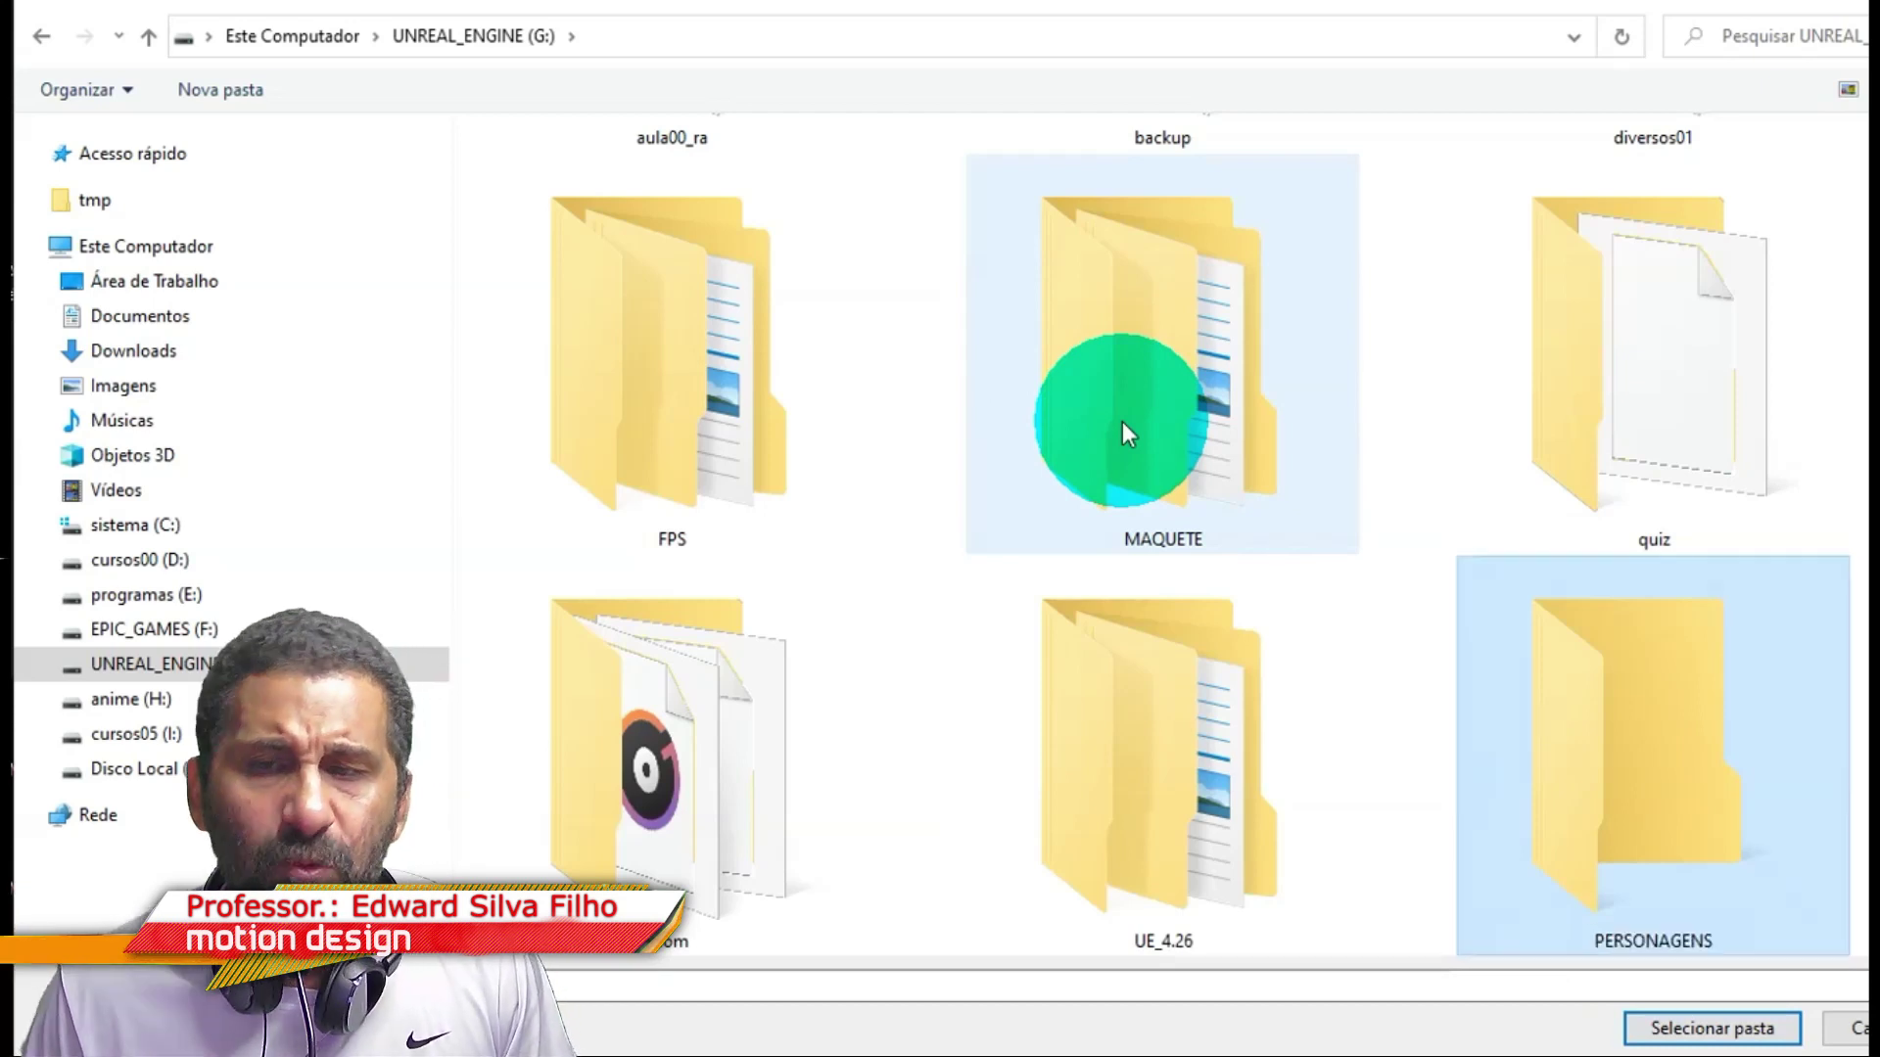
key("Return")
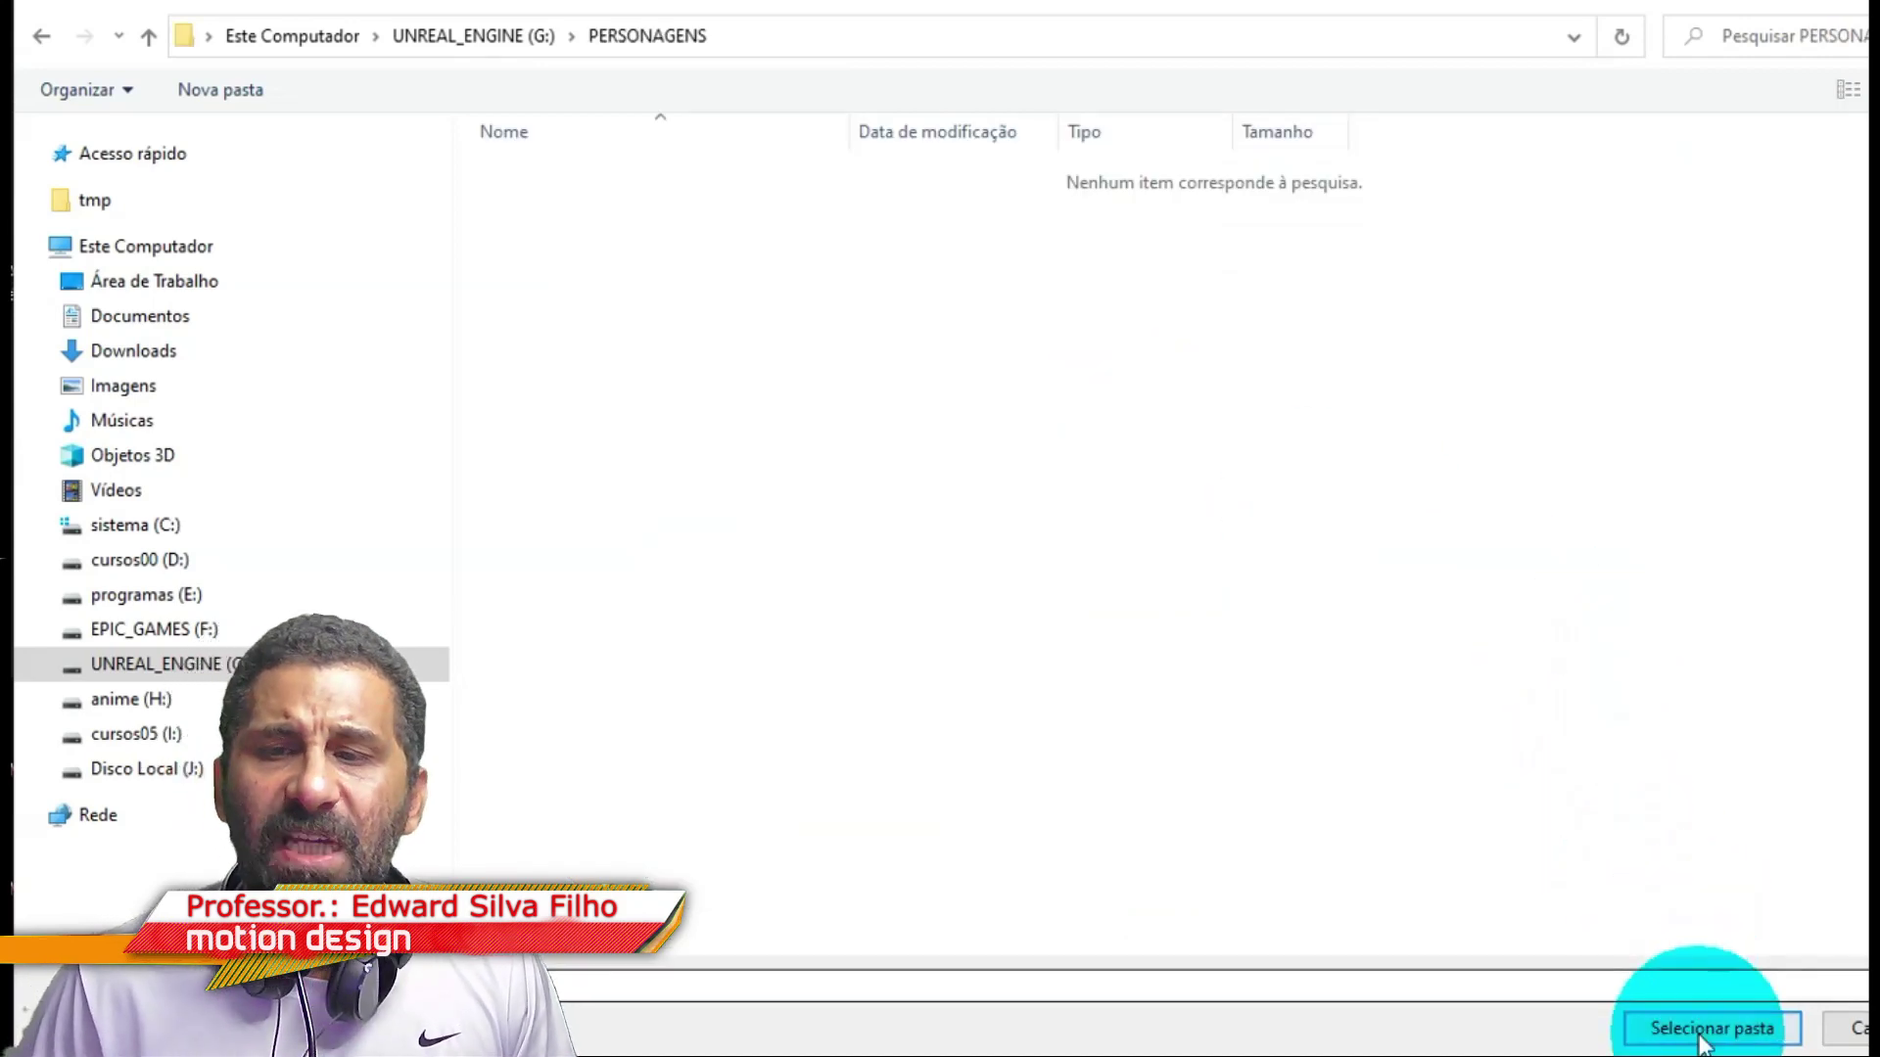
left_click(1712, 1028)
left_click(1261, 932)
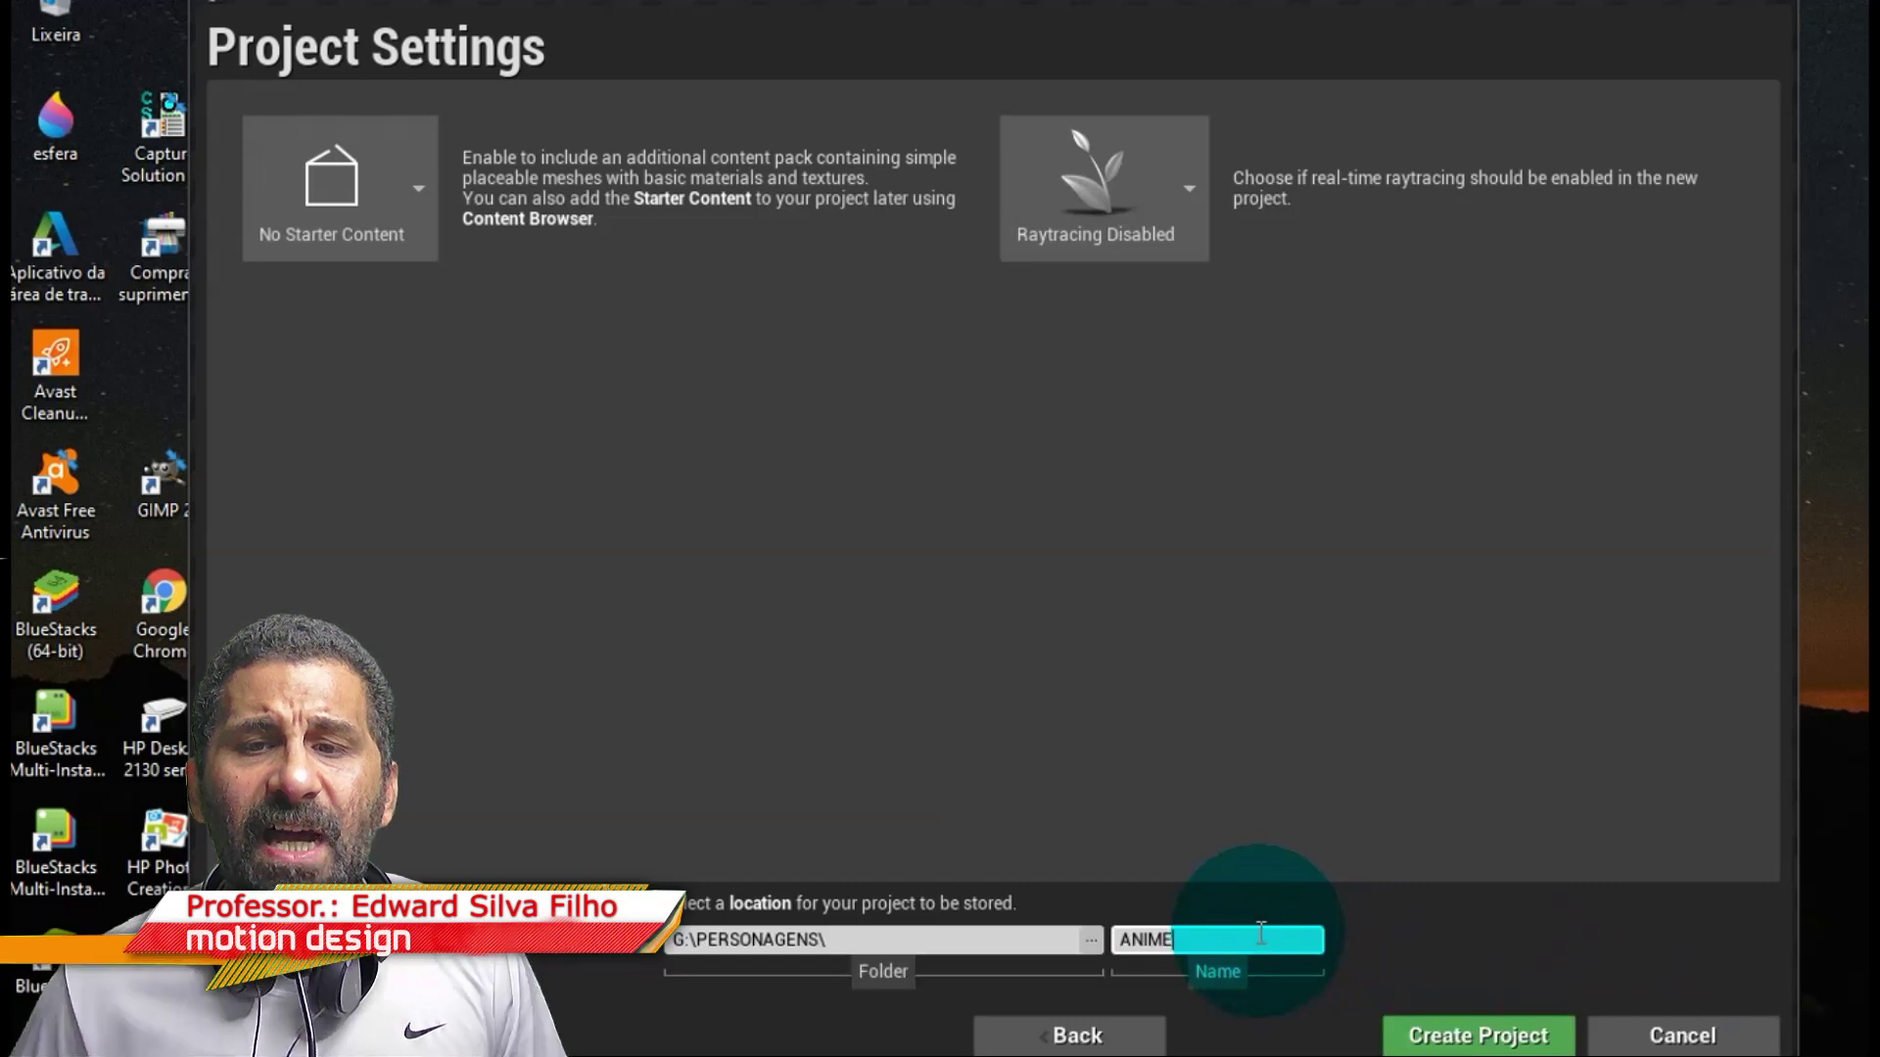
Create the ANIME project in G:\PERSONAGENS.
left_click(1542, 1042)
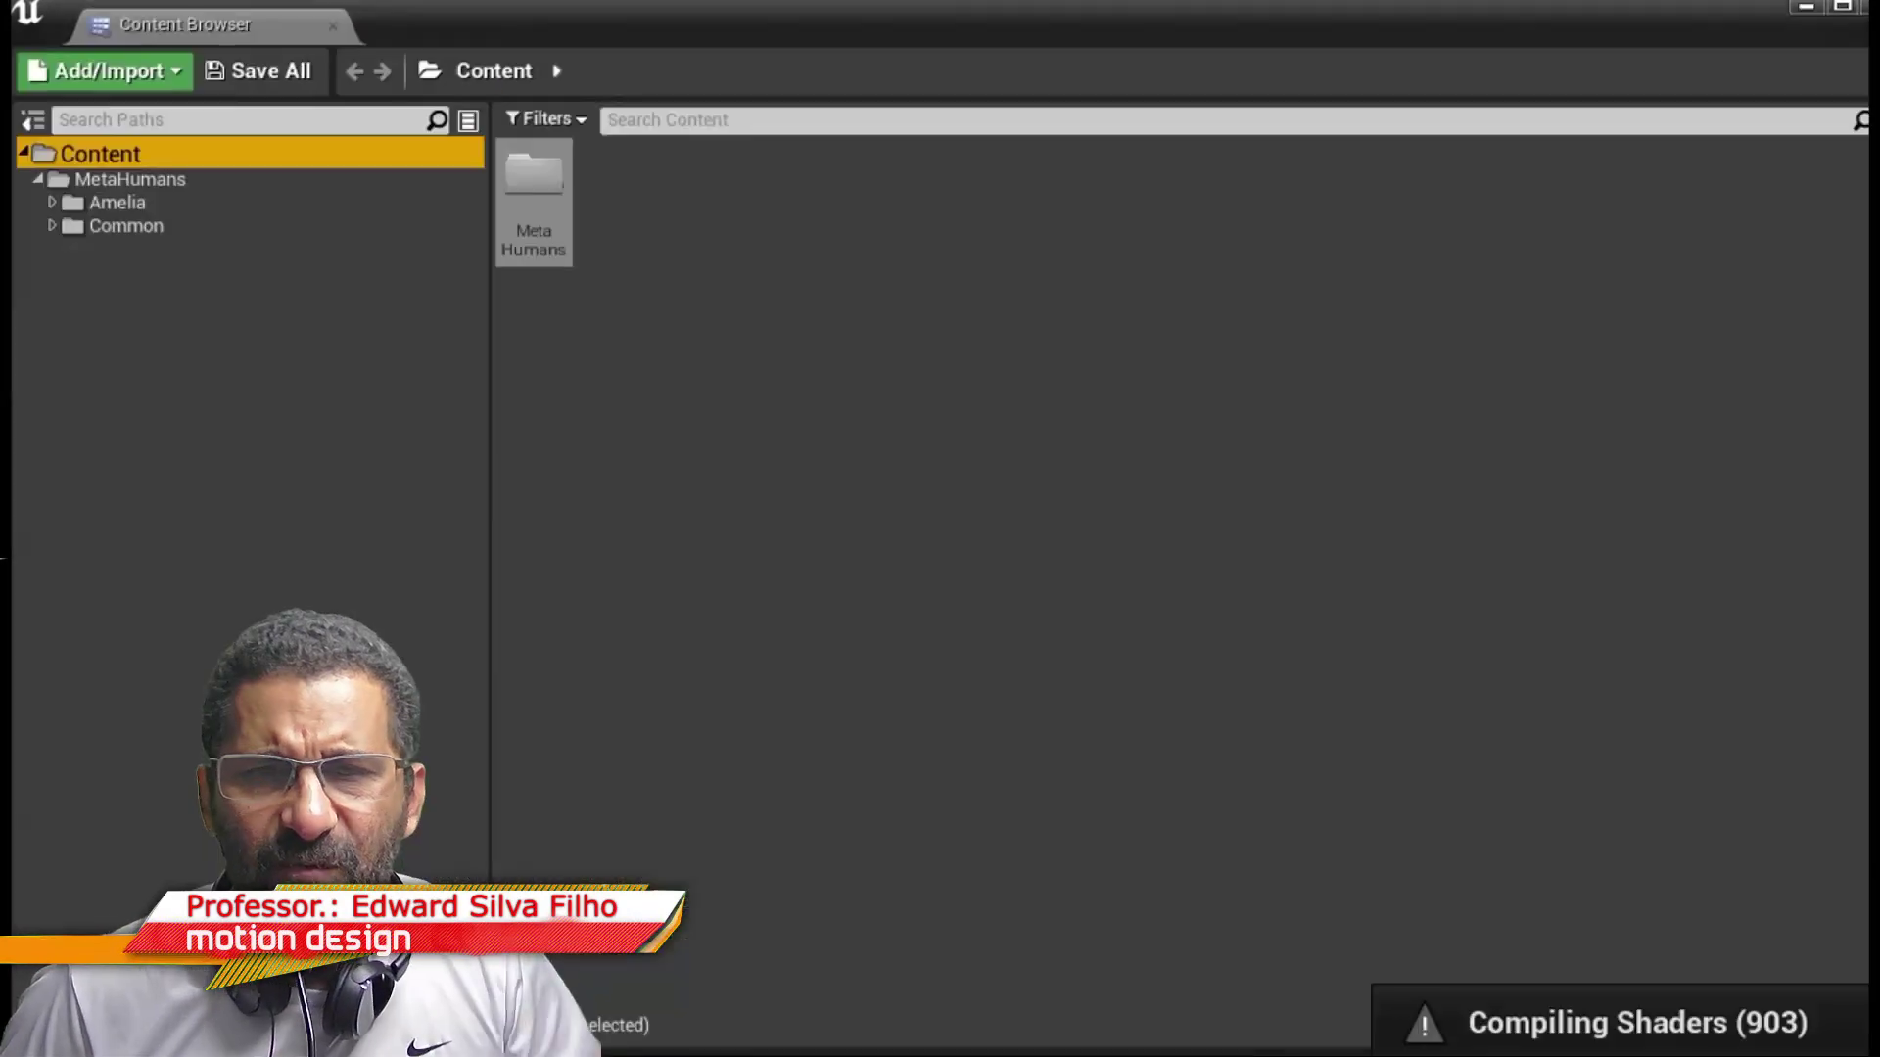
Show the Amelia folder's contents, dismiss the missing plugins/settings warning, and expand Amelia's subfolders.
left_click(86, 201)
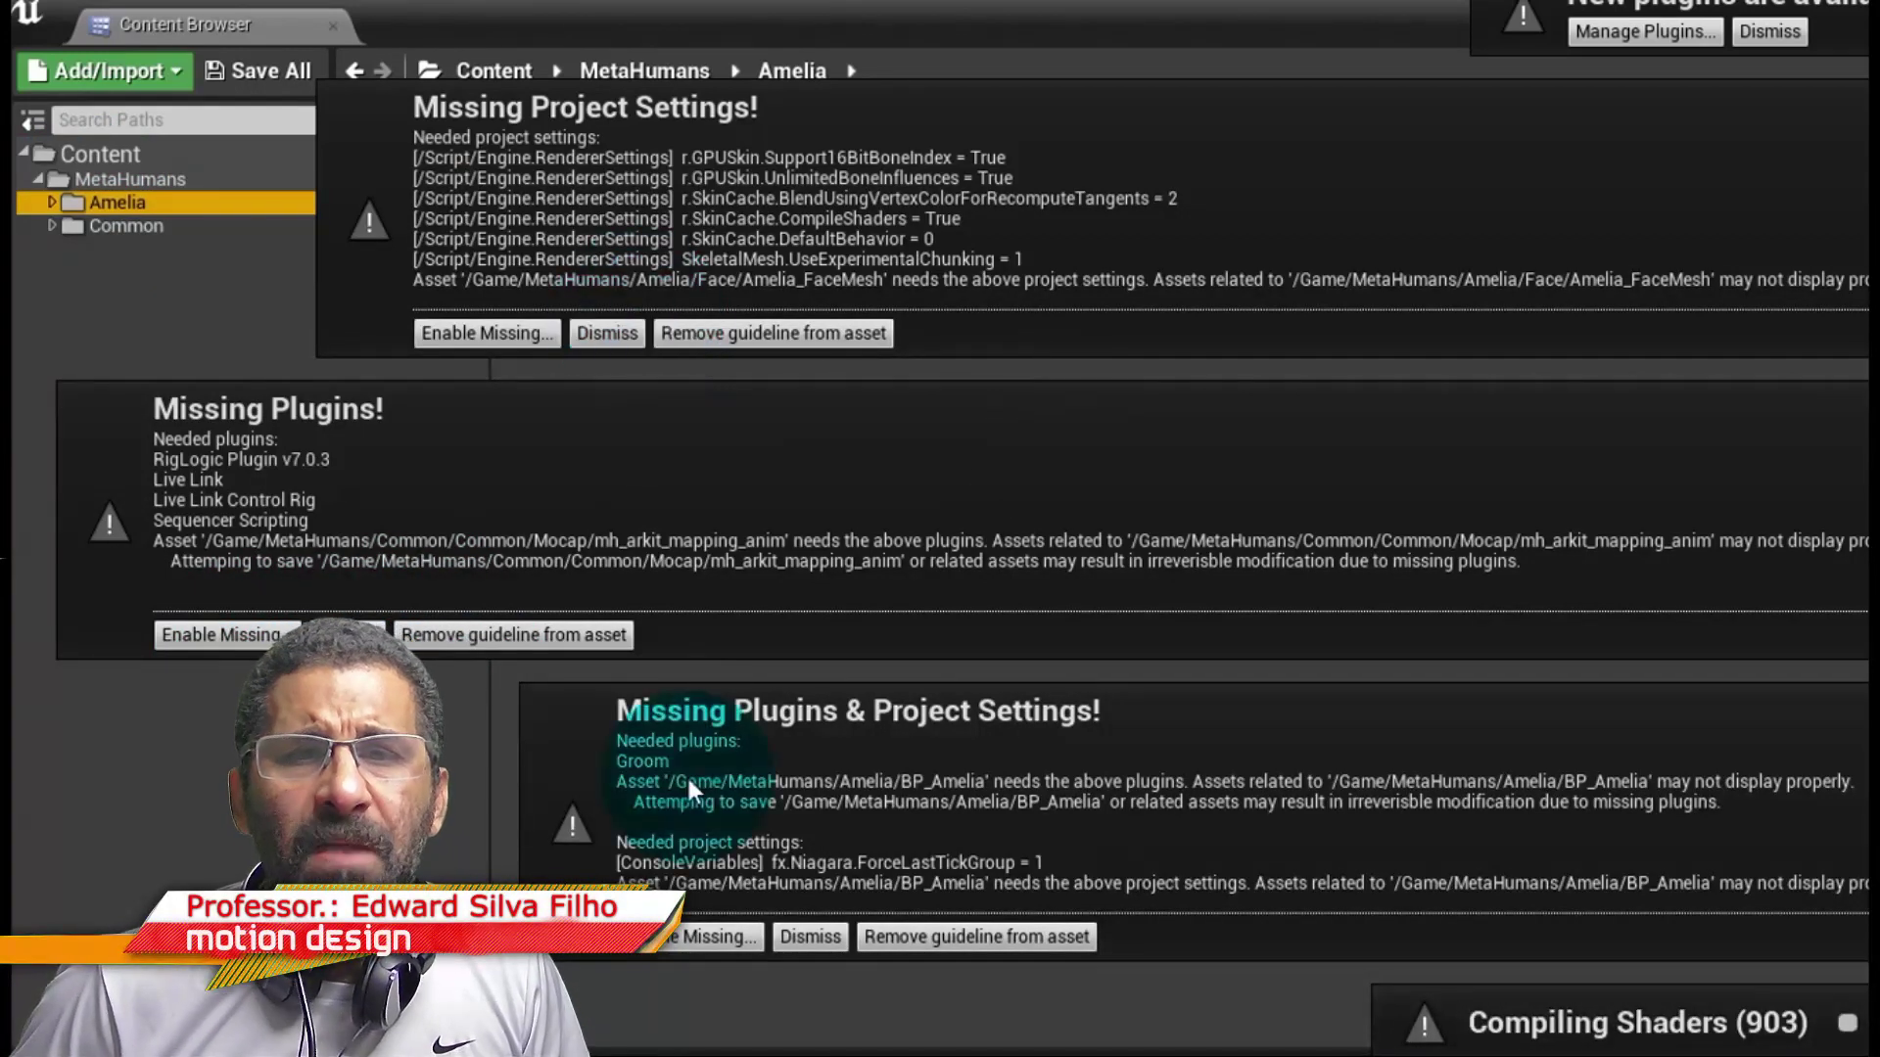
left_click(801, 940)
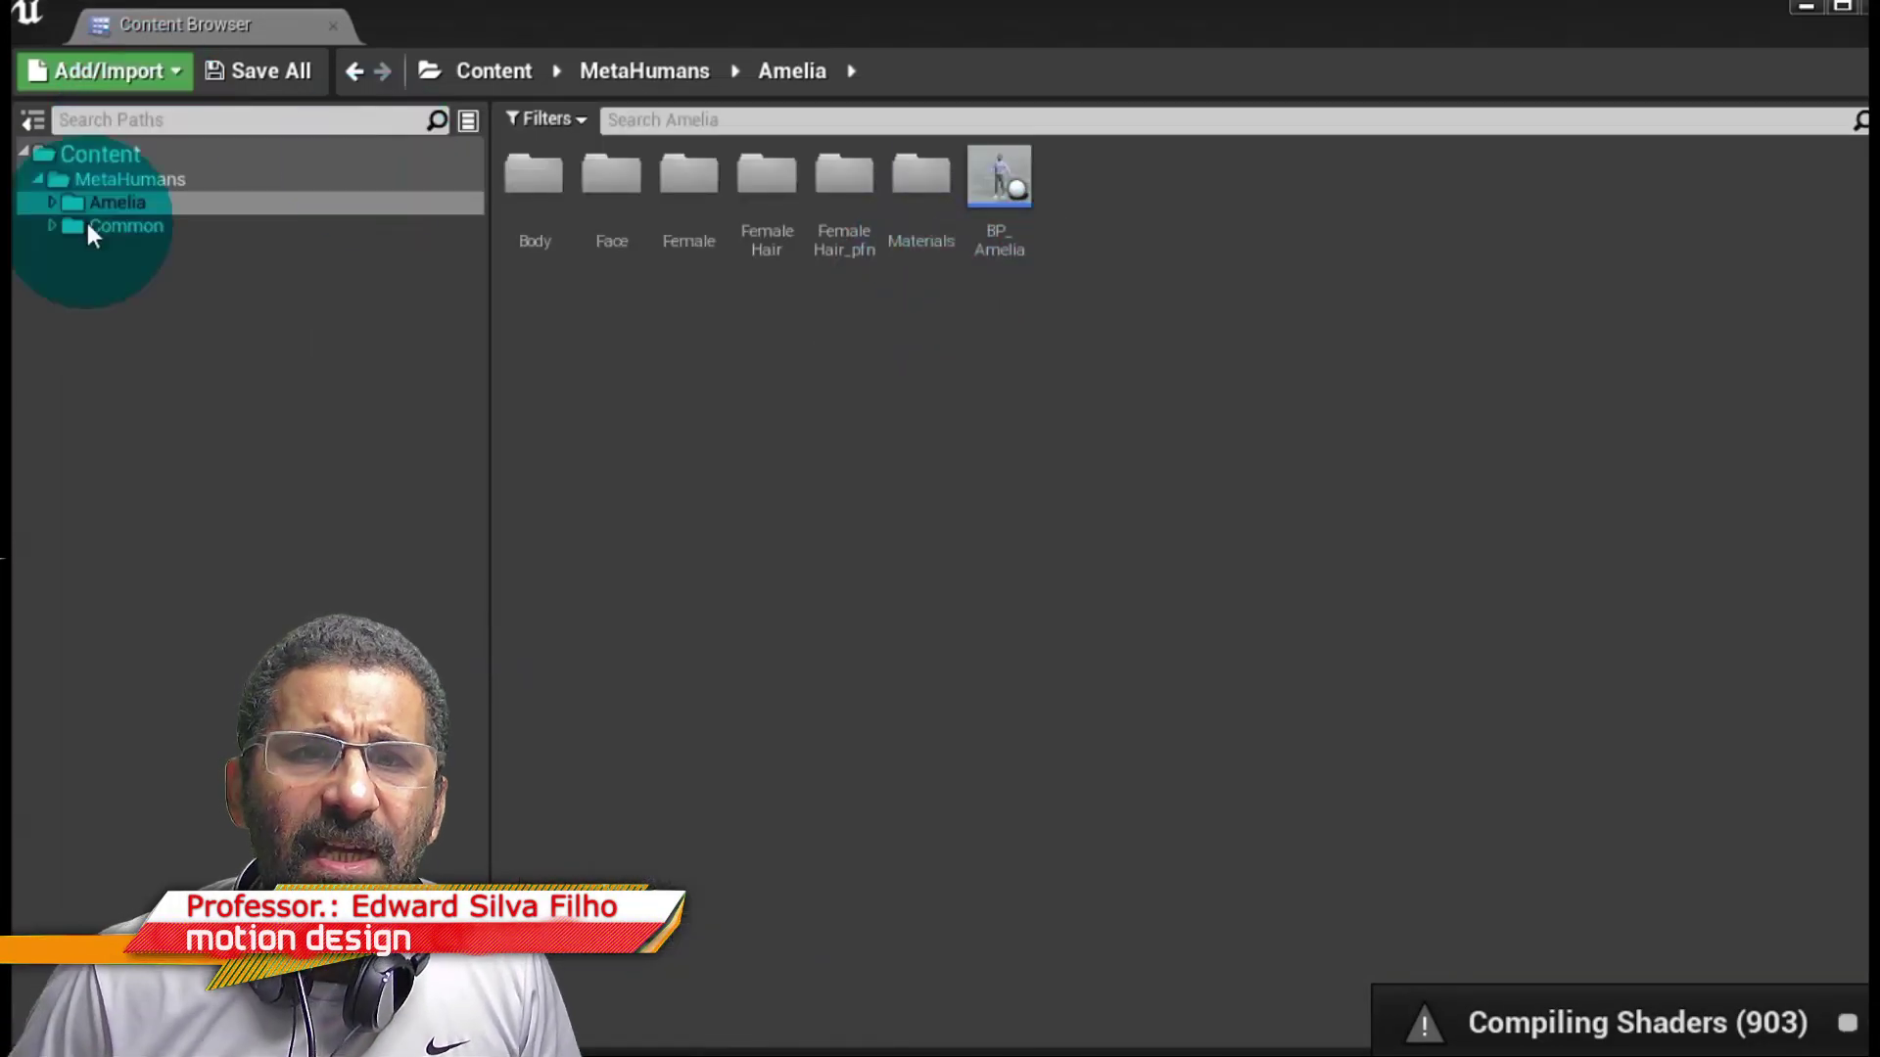
left_click(52, 202)
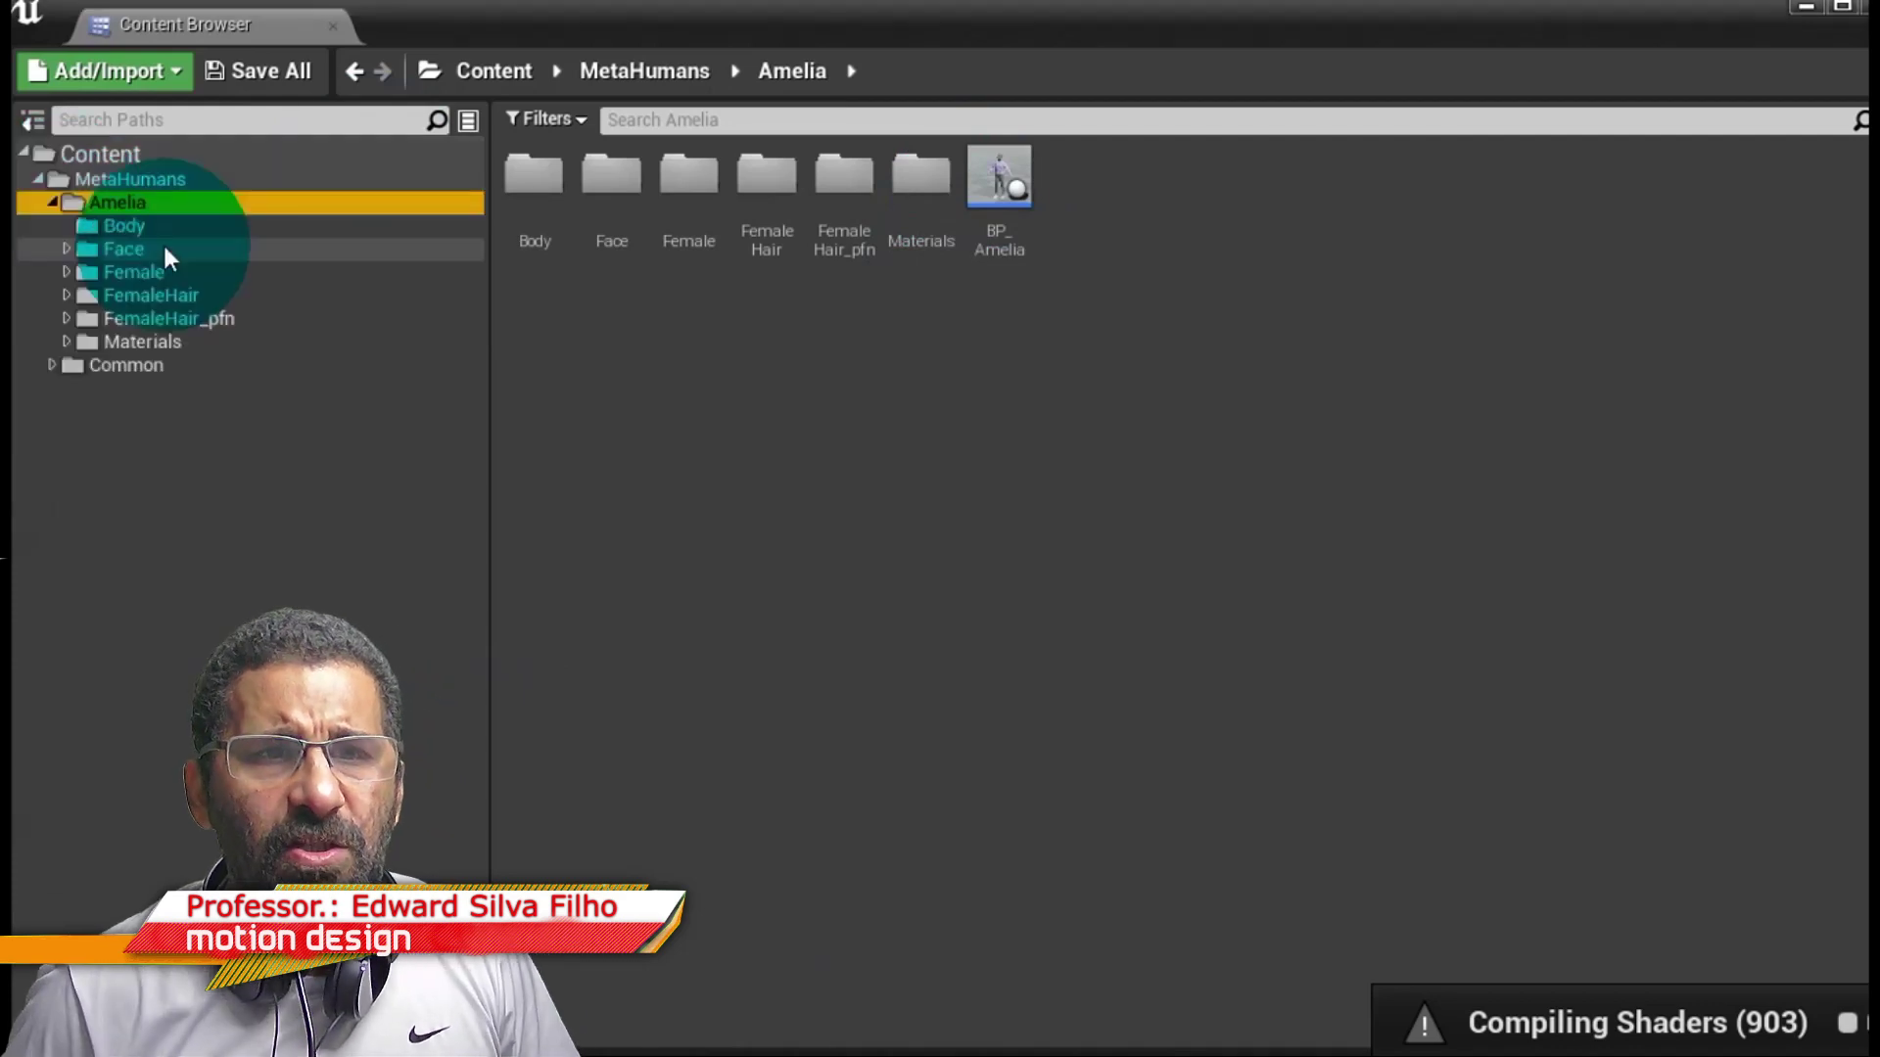
left_click(163, 227)
left_click(289, 194)
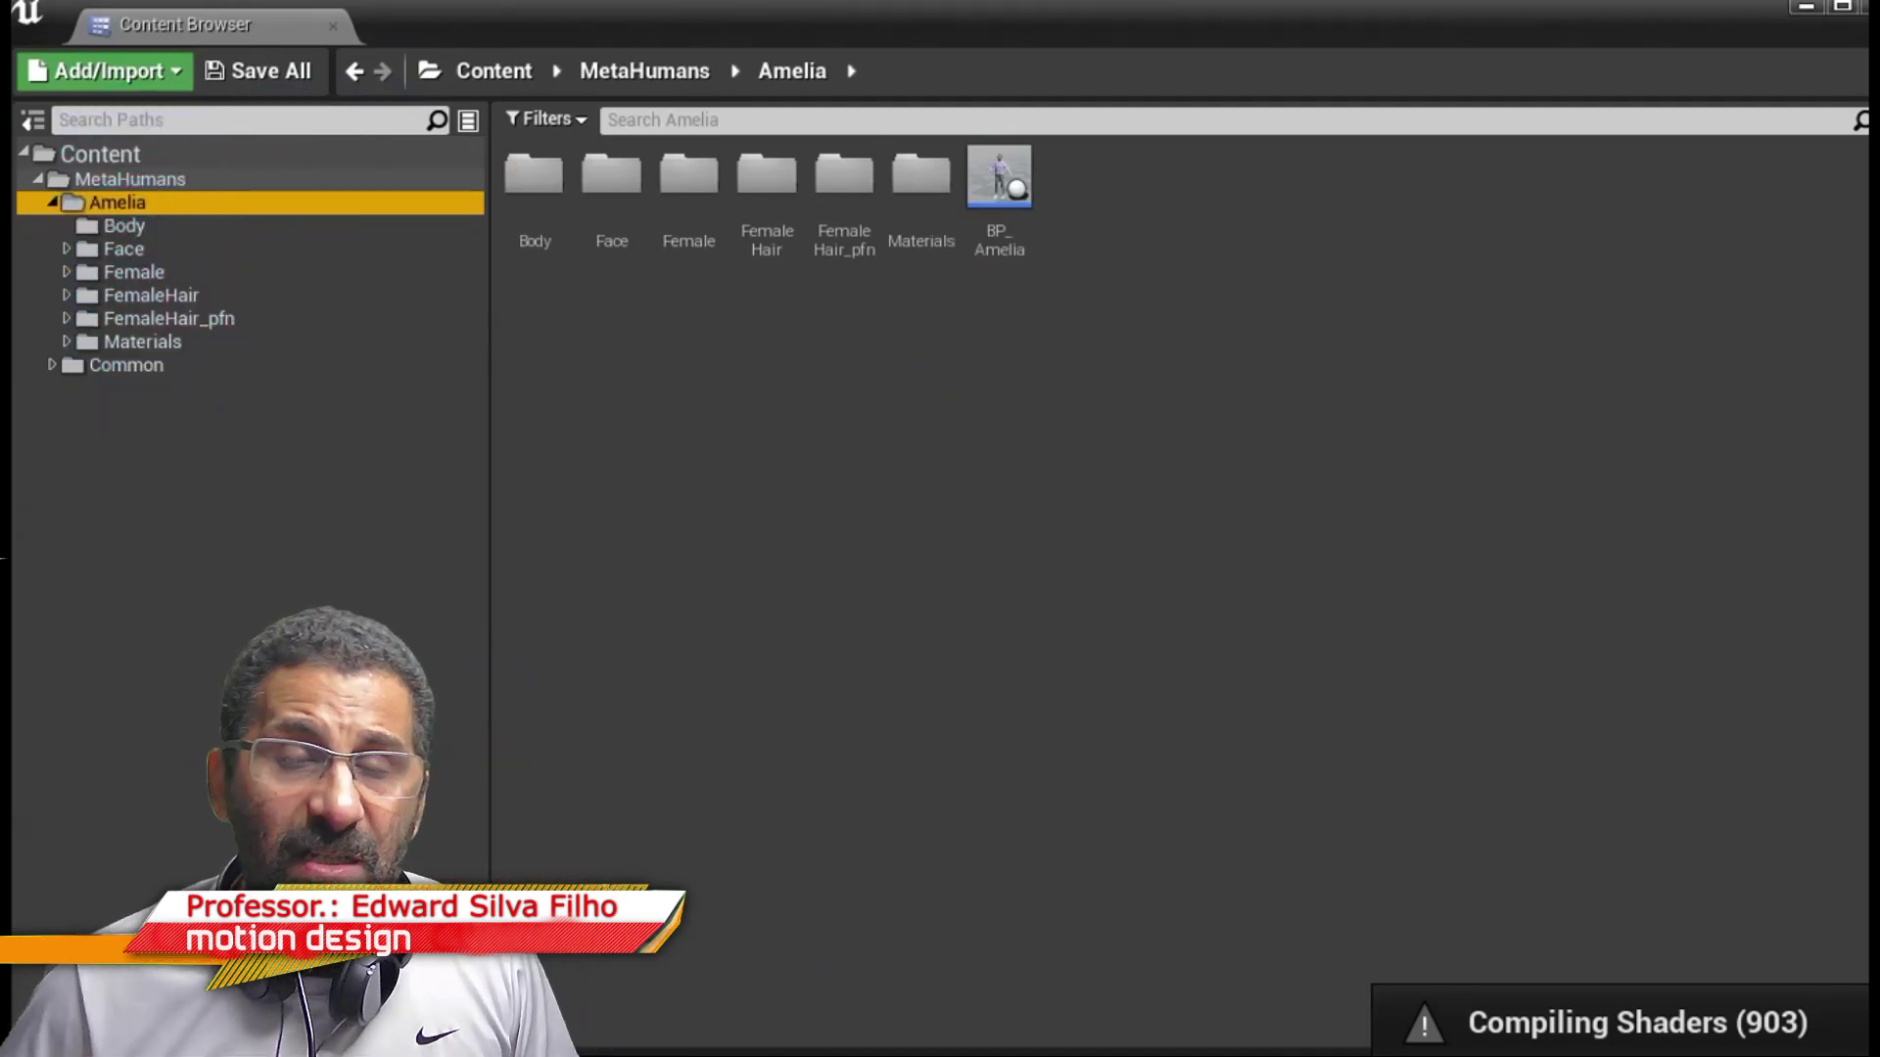
Look through the FemaleHair_pfn and Face folders, including LookDev and Face's Materials.
left_click(169, 318)
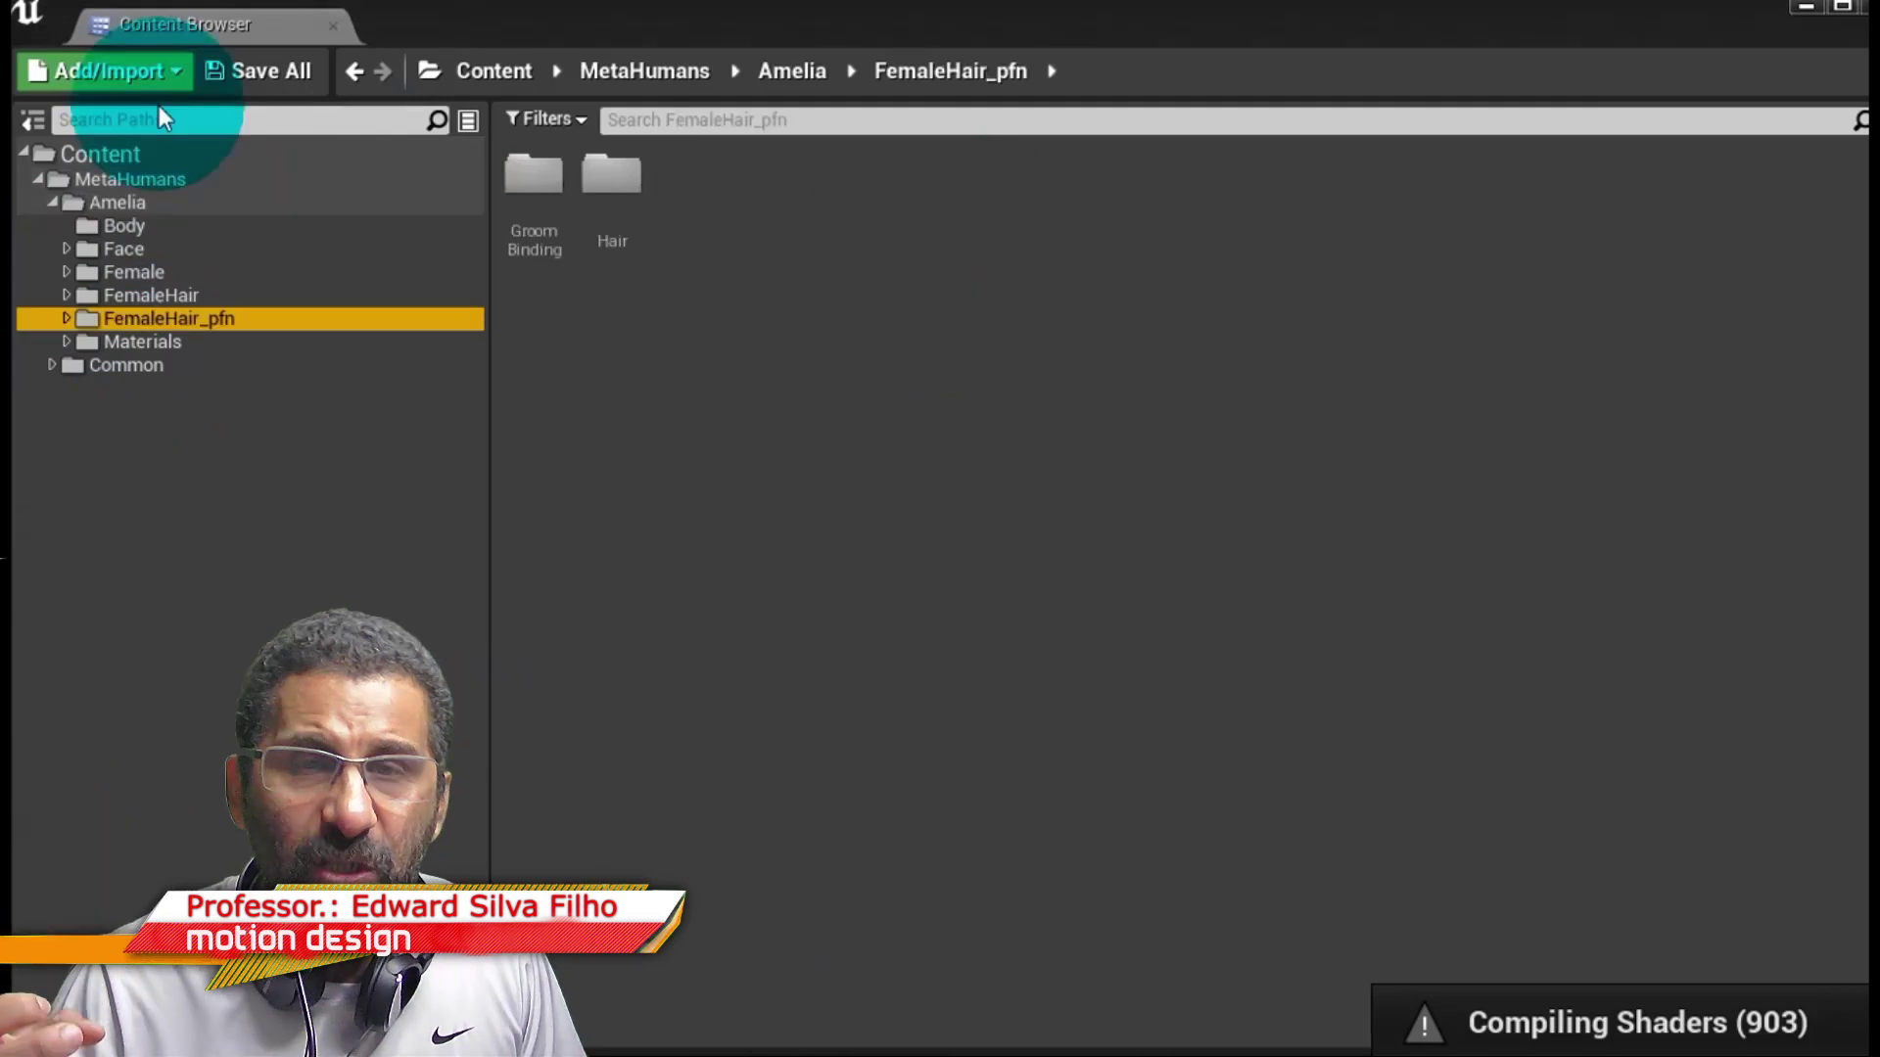
left_click(68, 247)
left_click(162, 274)
left_click(172, 249)
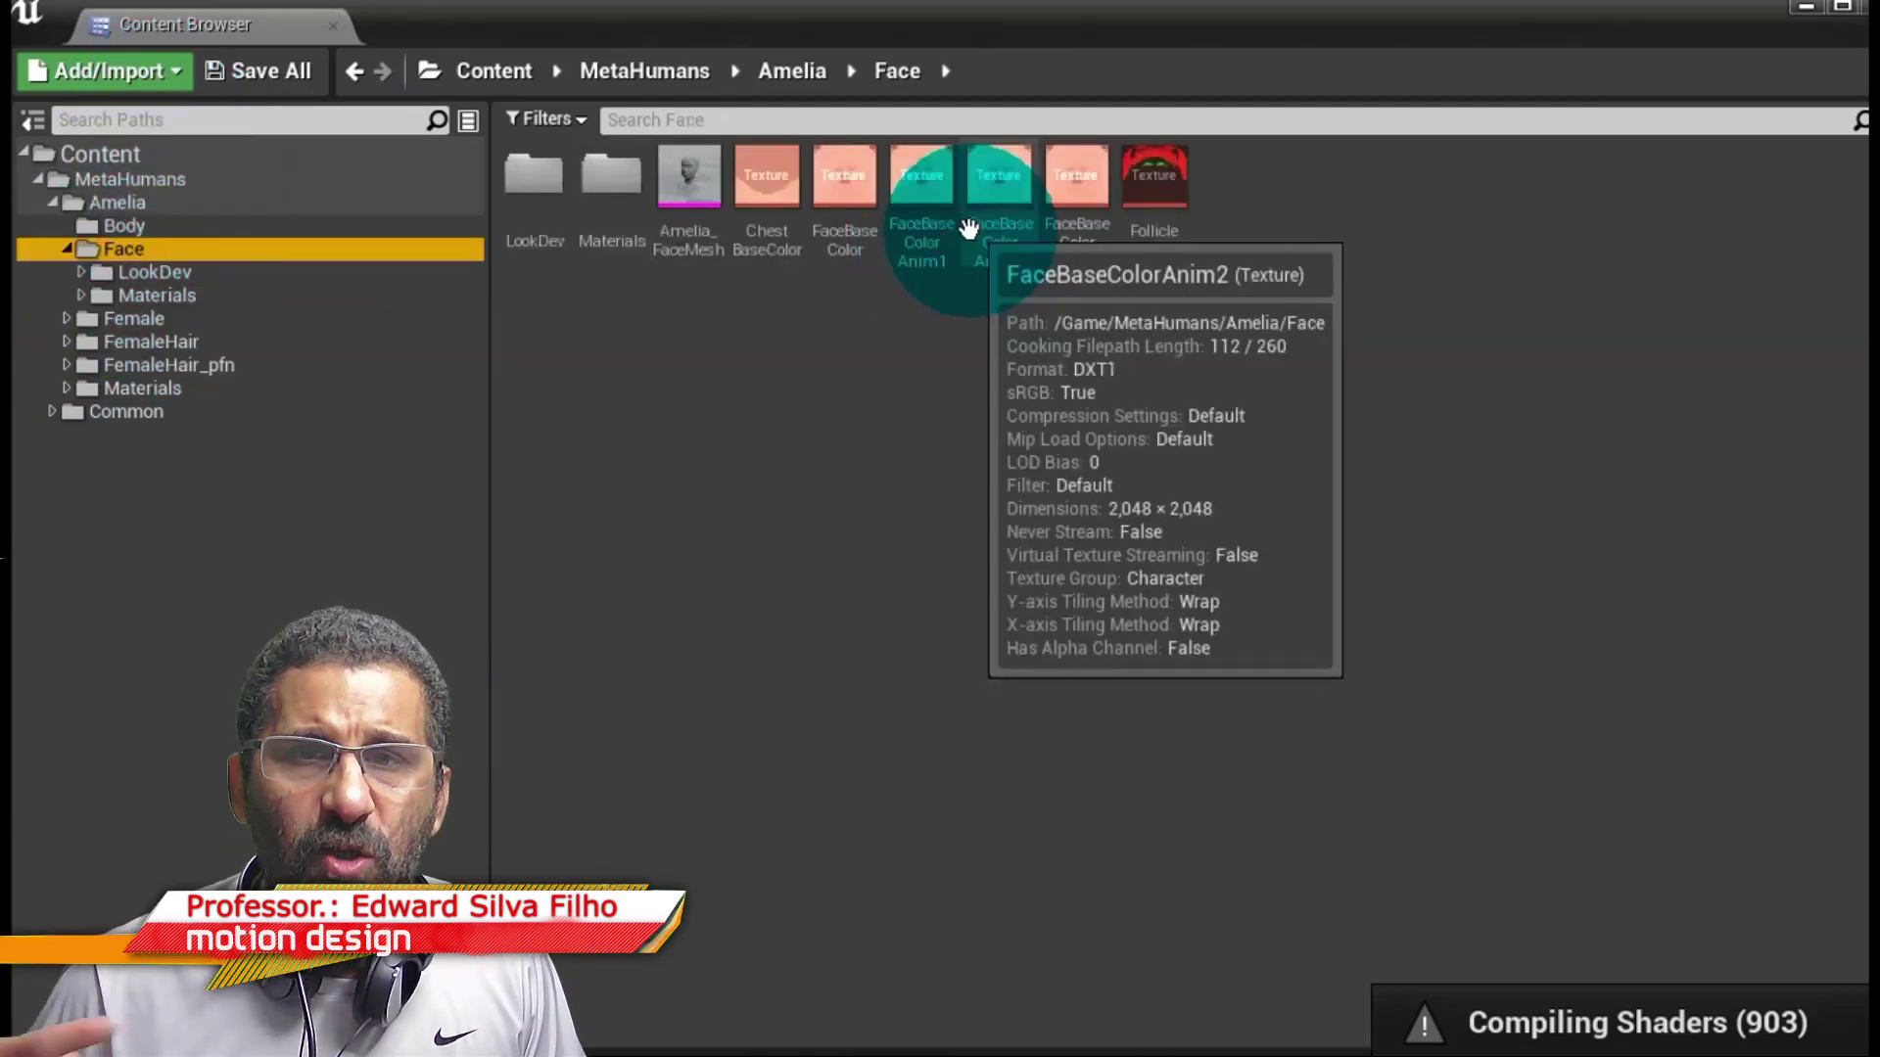
scroll(967, 227, "up", 2, "ctrl")
scroll(969, 227, "up", 1, "ctrl")
scroll(969, 227, "up", 2, "ctrl")
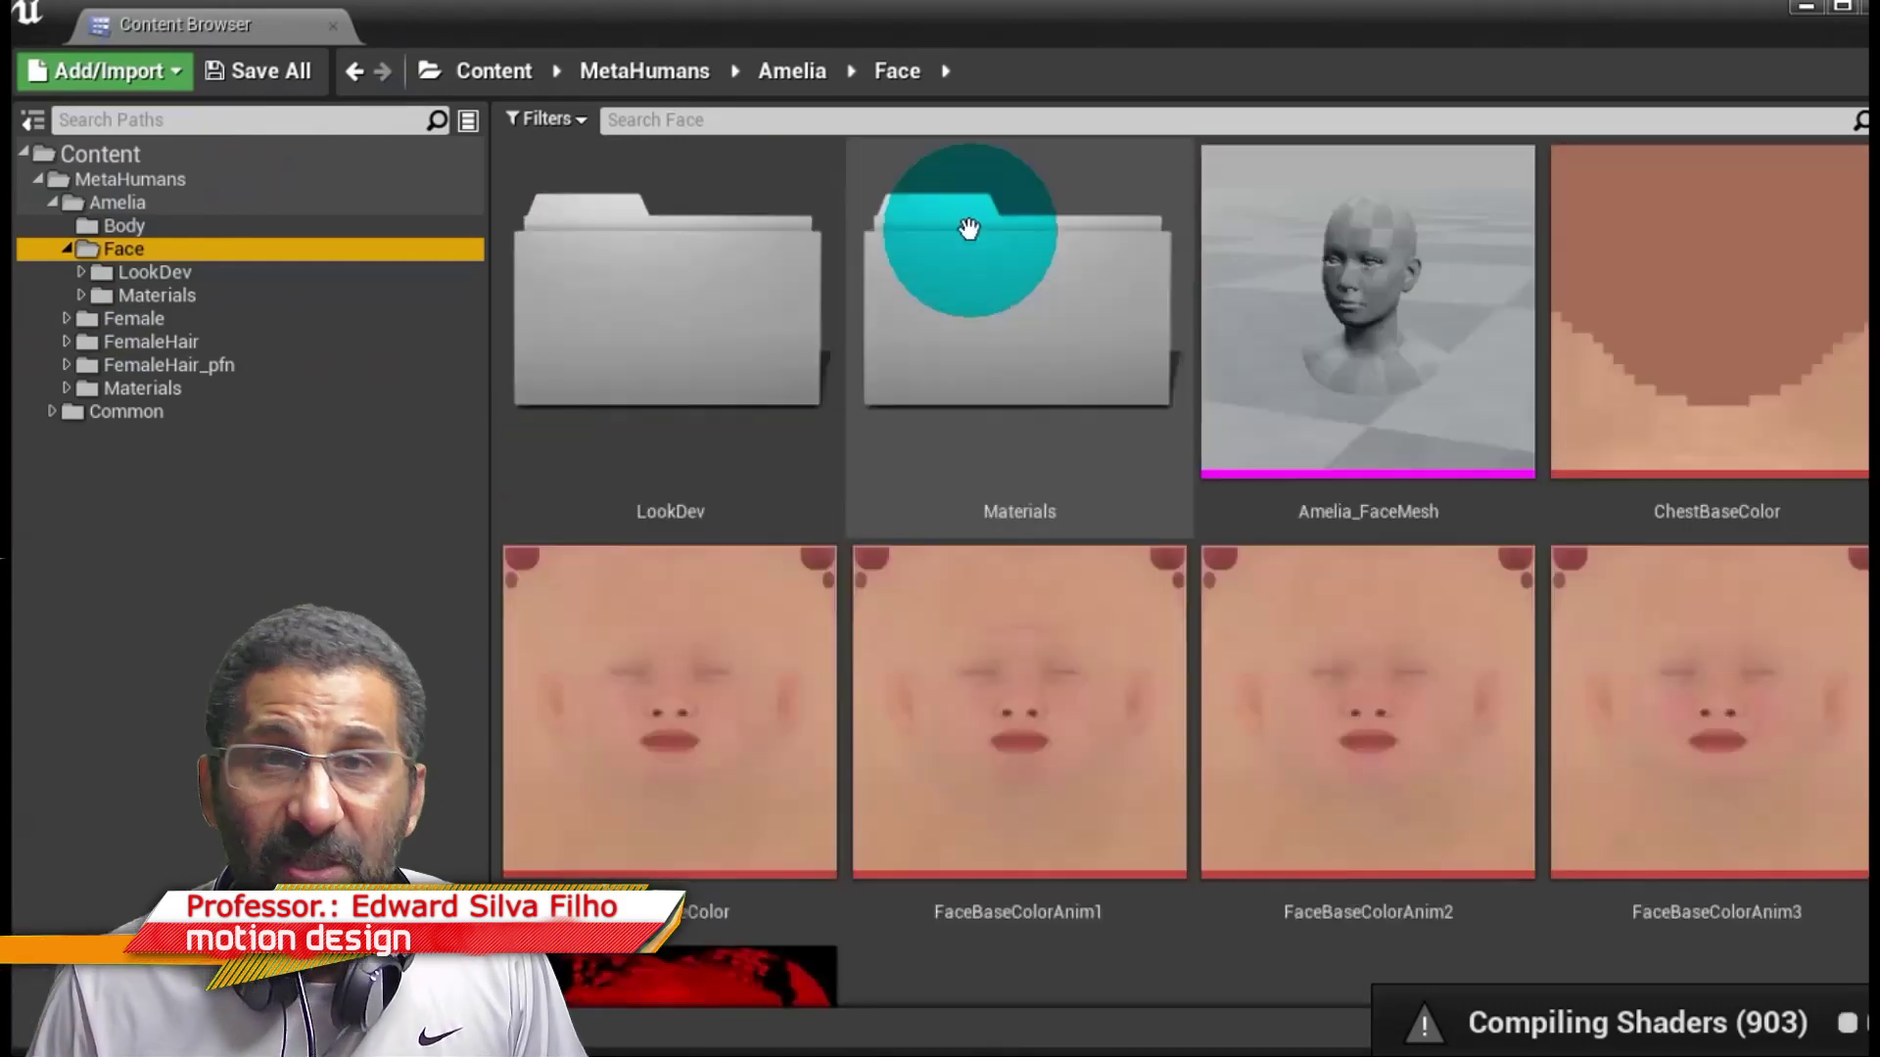
mouse_move(1400, 441)
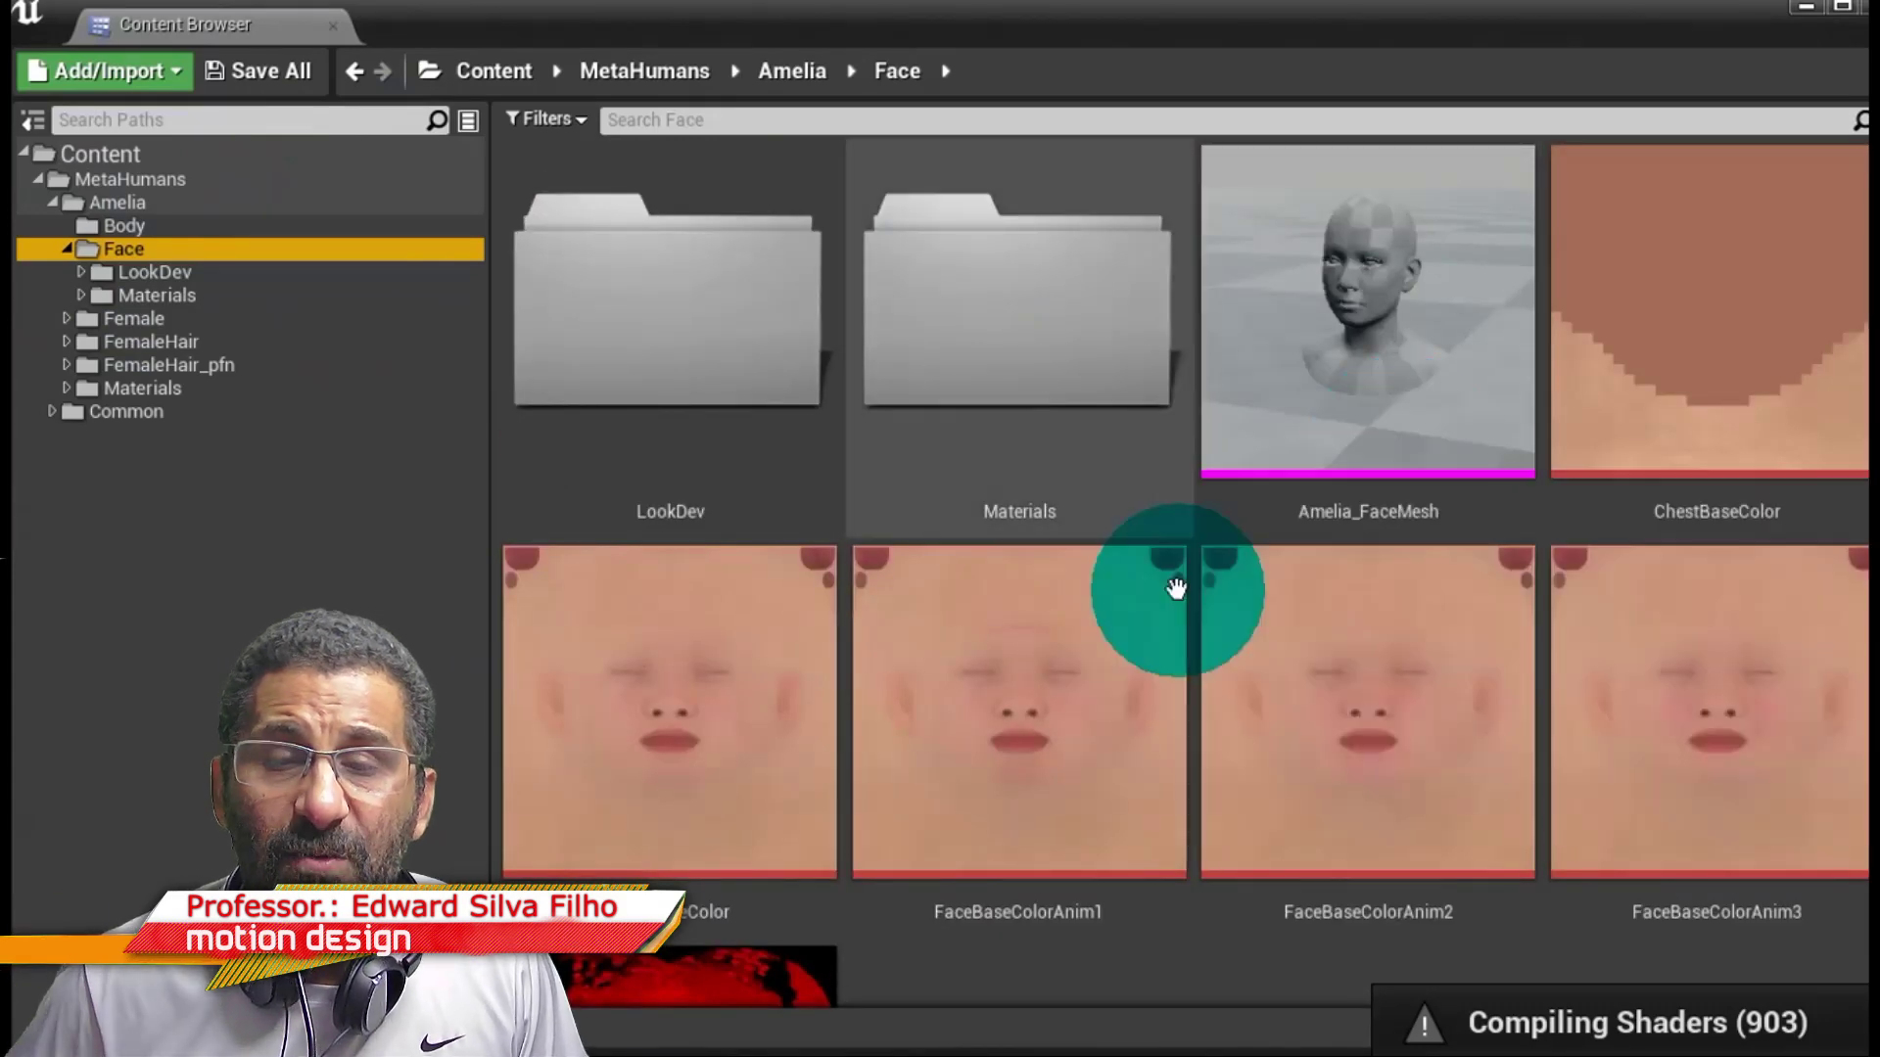
mouse_move(1176, 521)
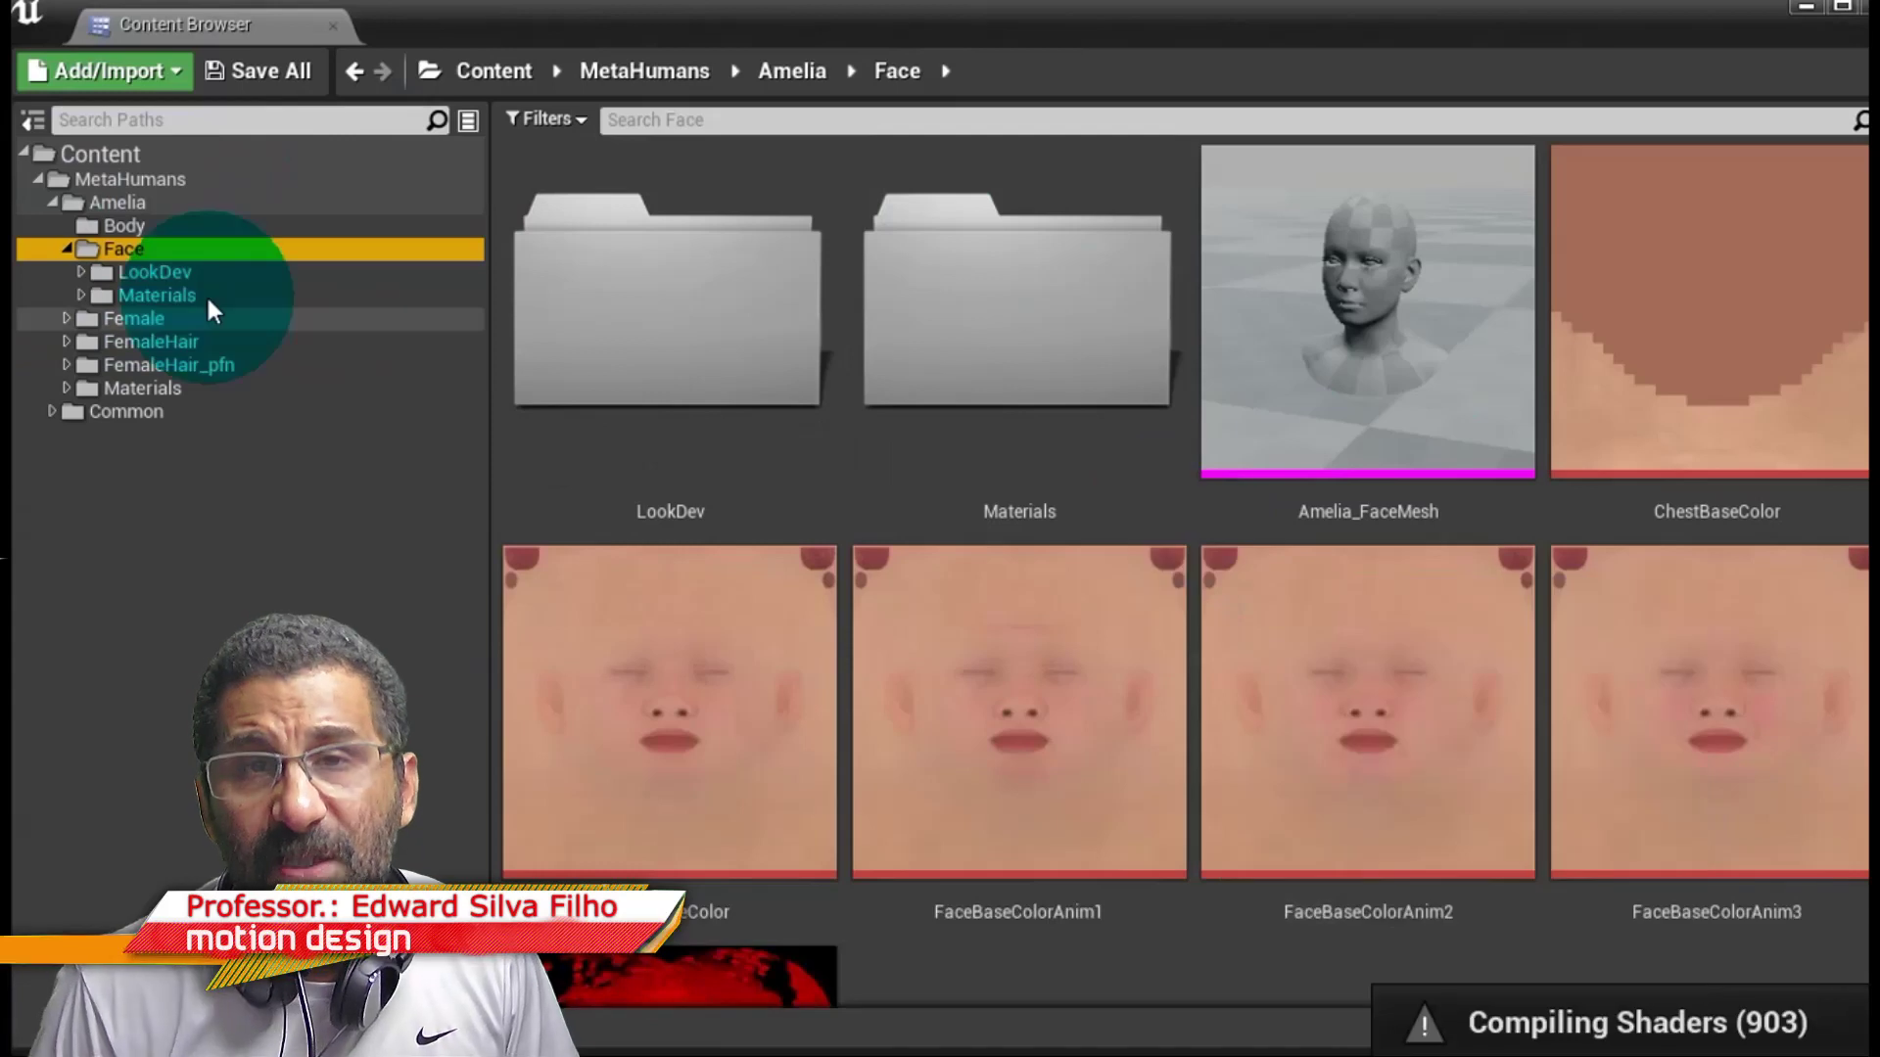
left_click(148, 297)
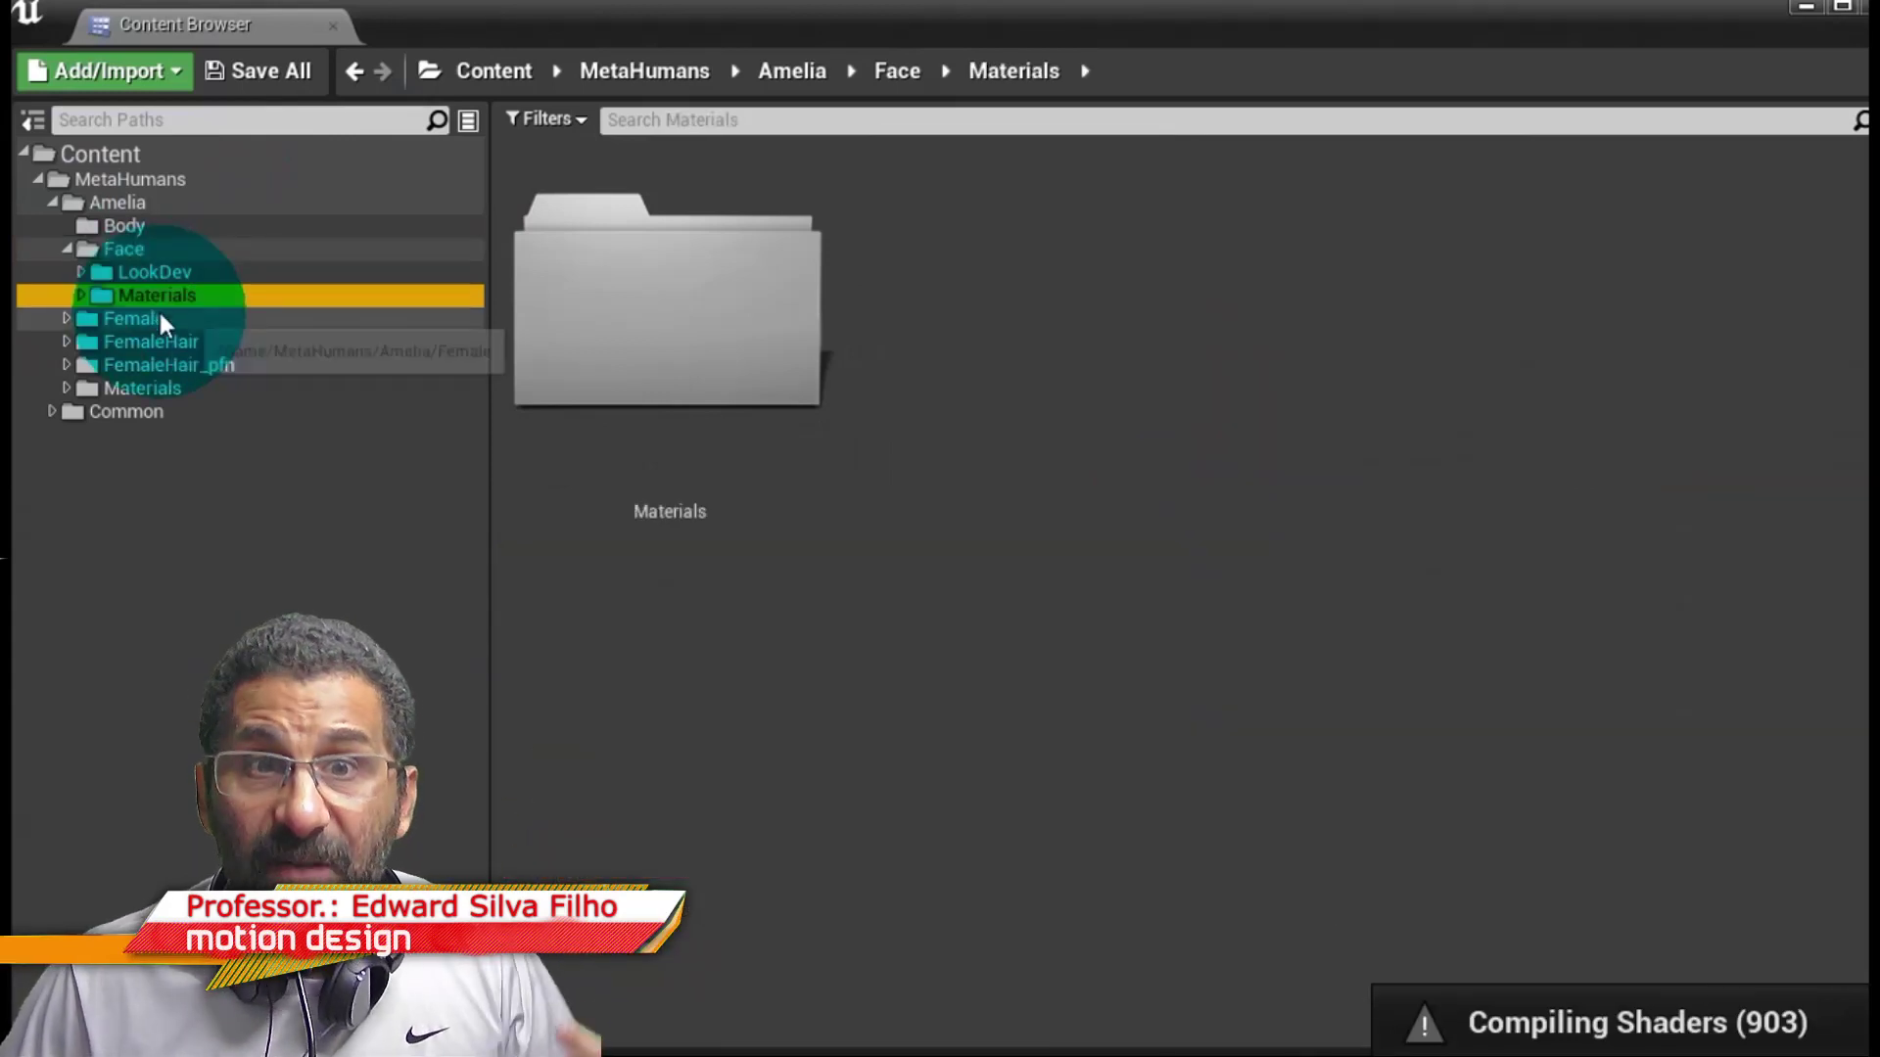
Browse Female > Short > NormalWeight > Body to find f_srt_nrw_body.
double_click(157, 318)
left_click(114, 345)
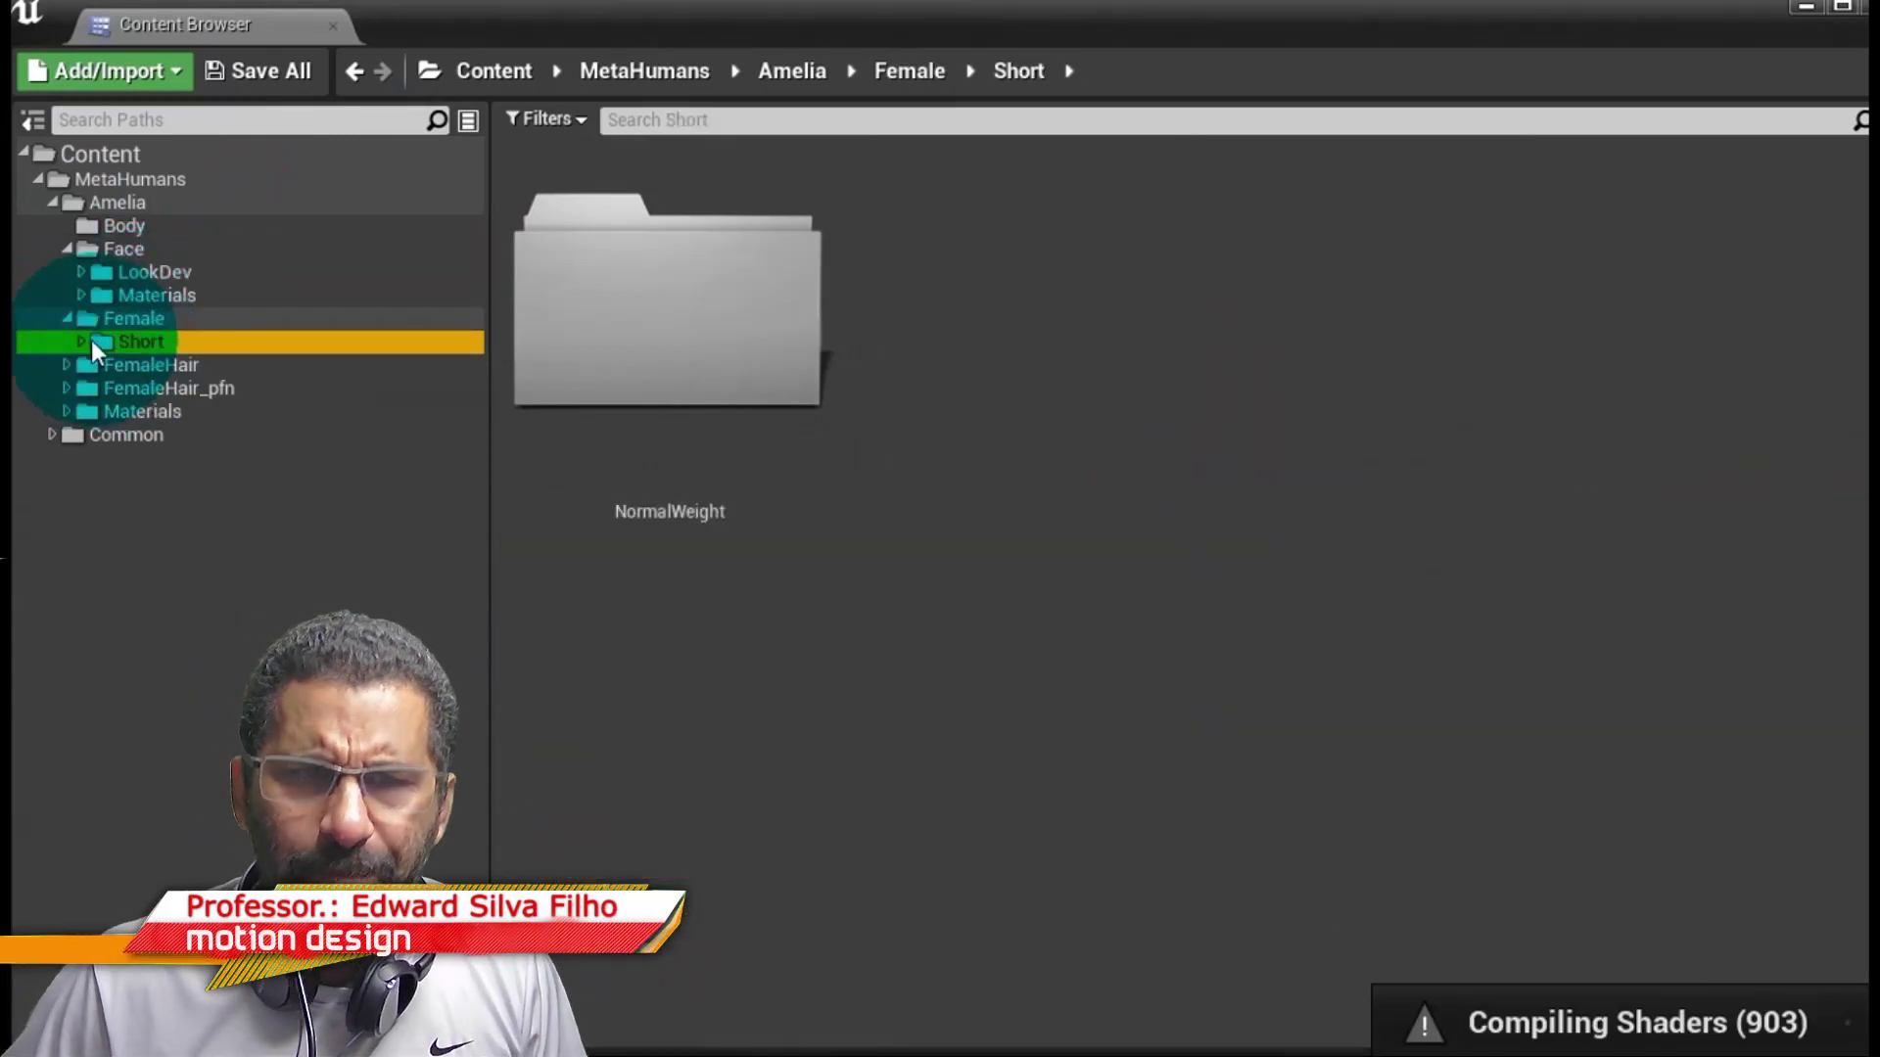
left_click(87, 341)
left_click(135, 364)
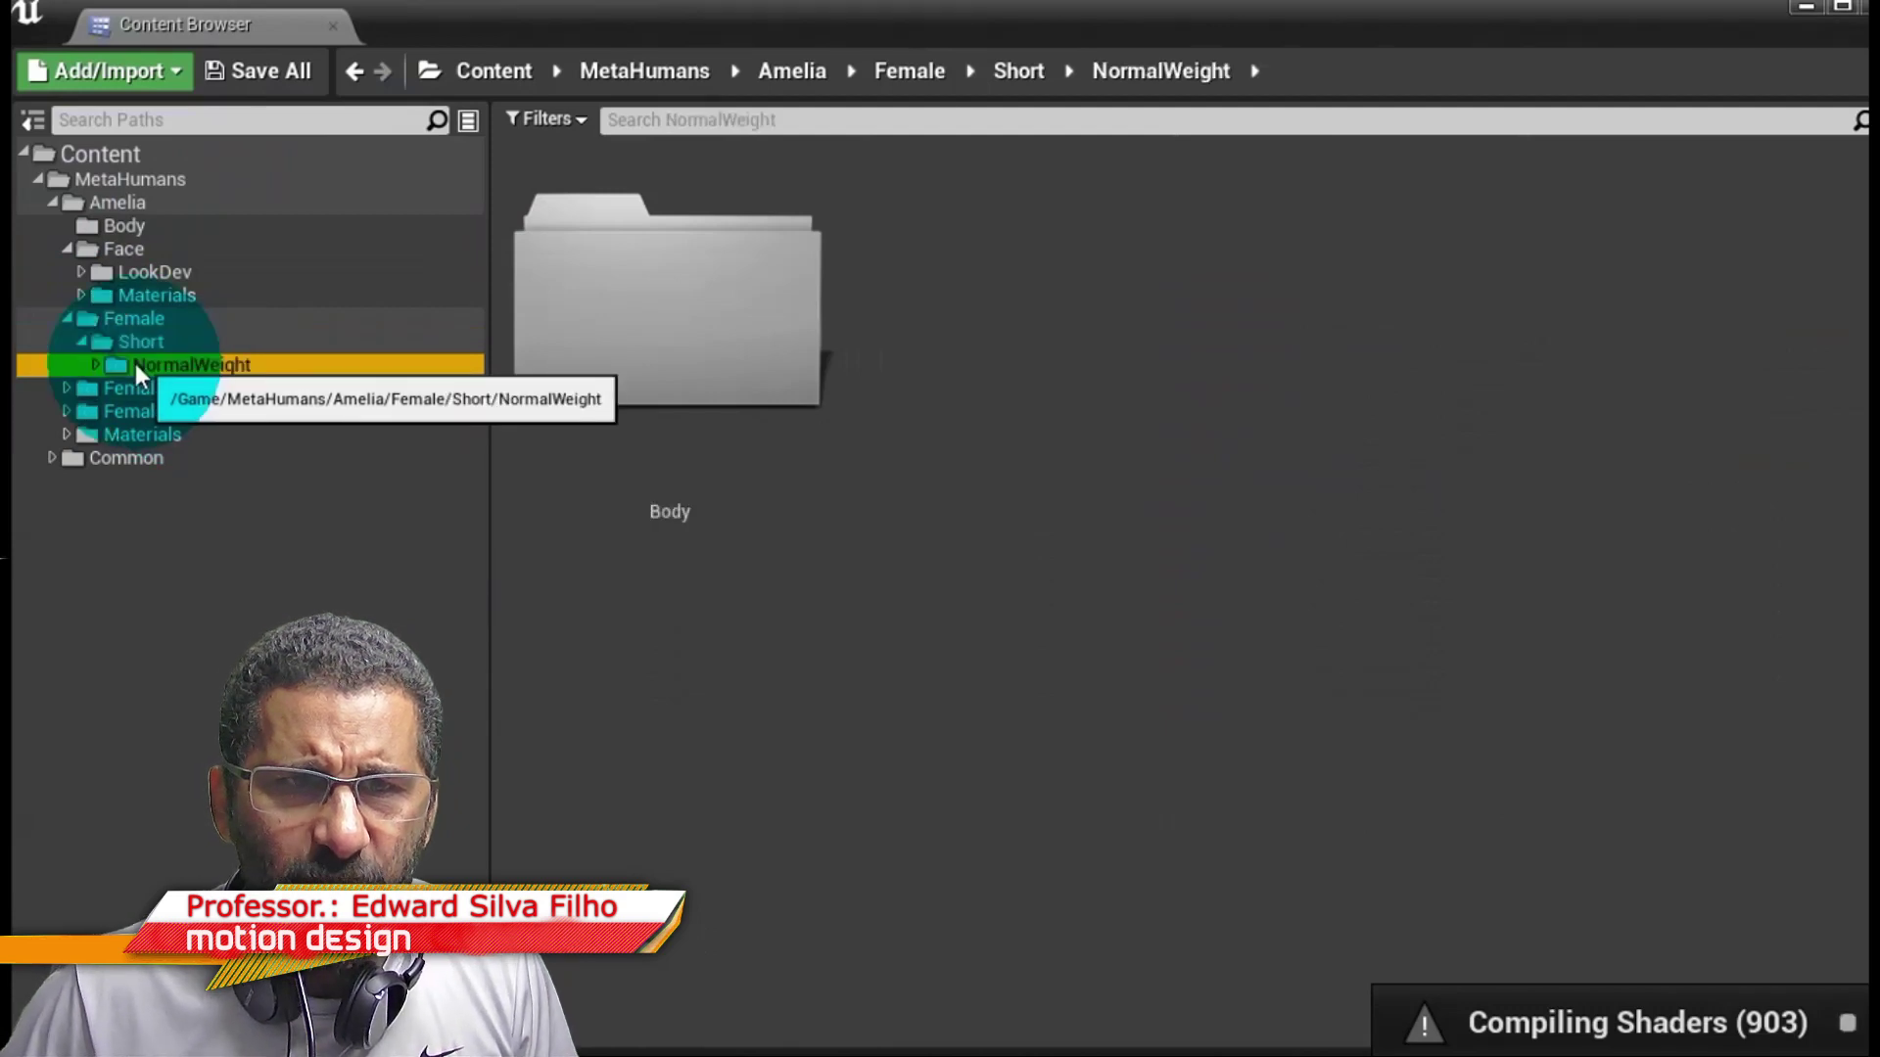
left_click(97, 364)
left_click(477, 388)
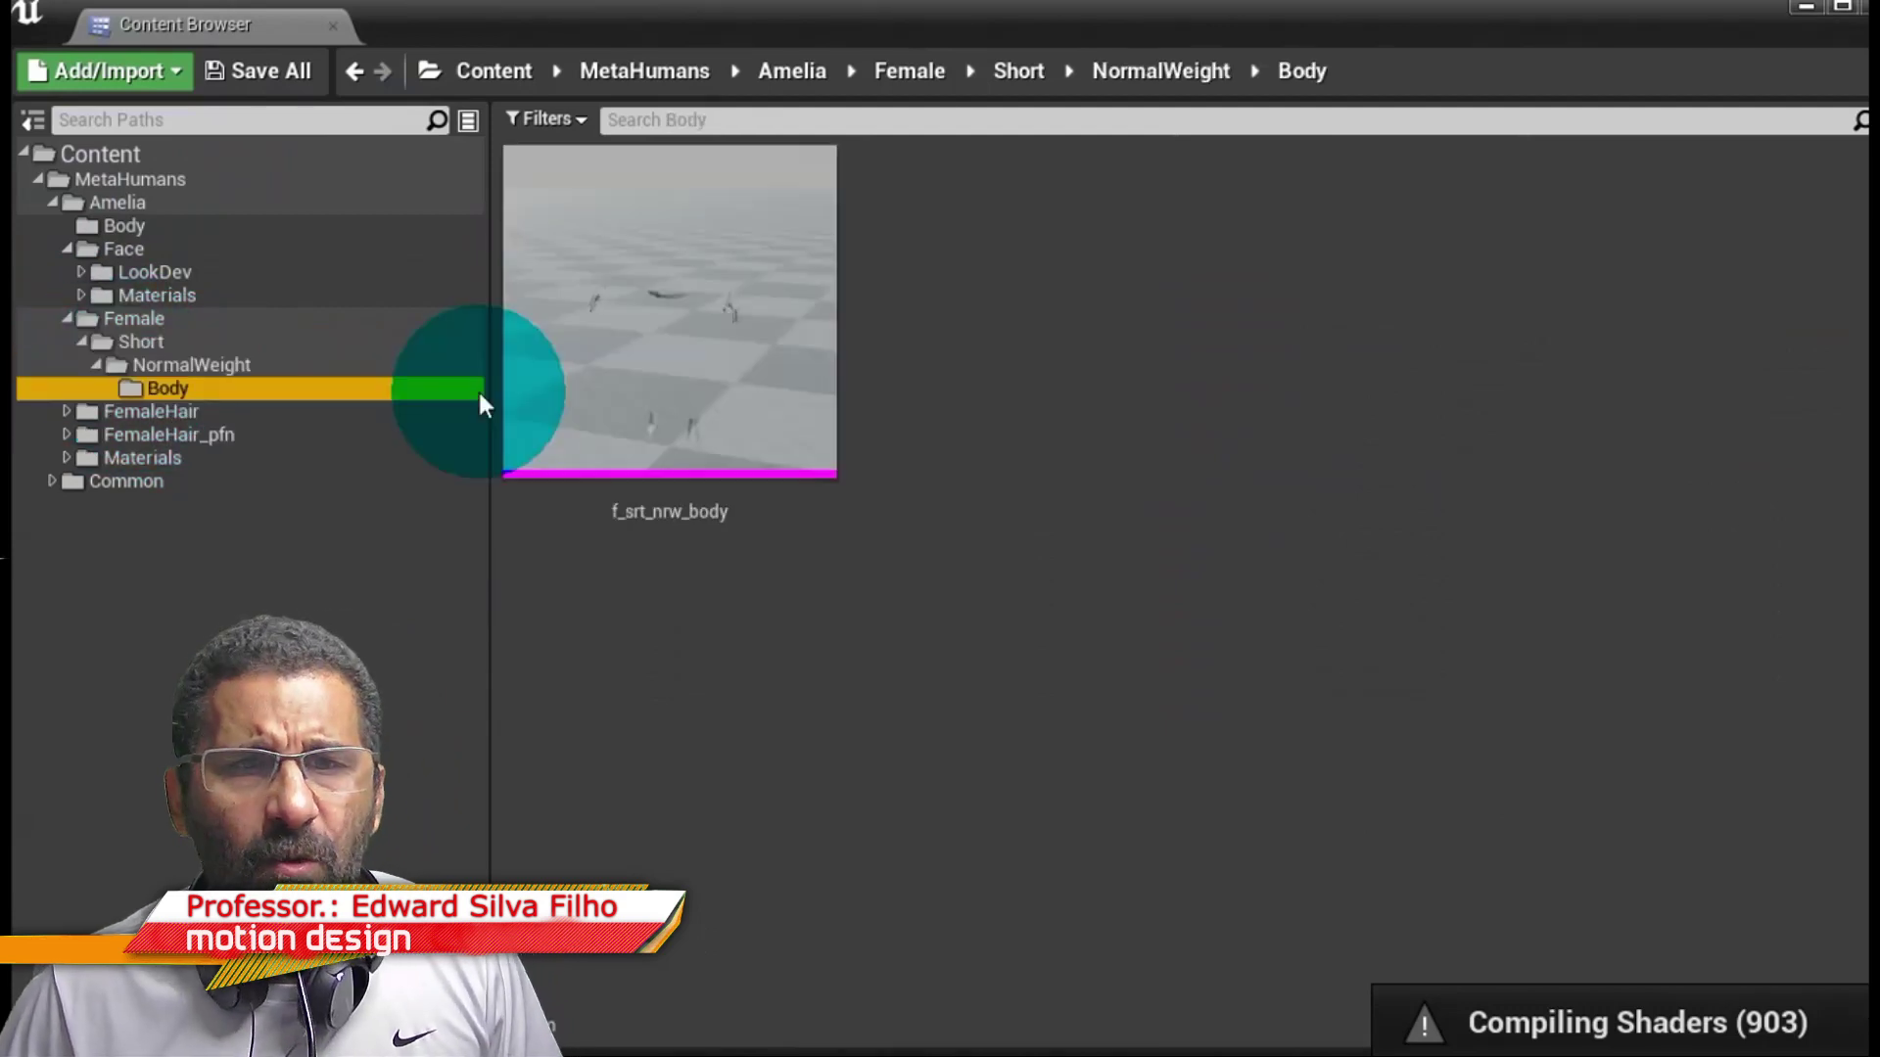
Open Amelia's Body folder and preview the BodyBaseColor texture, then close it.
left_click(121, 180)
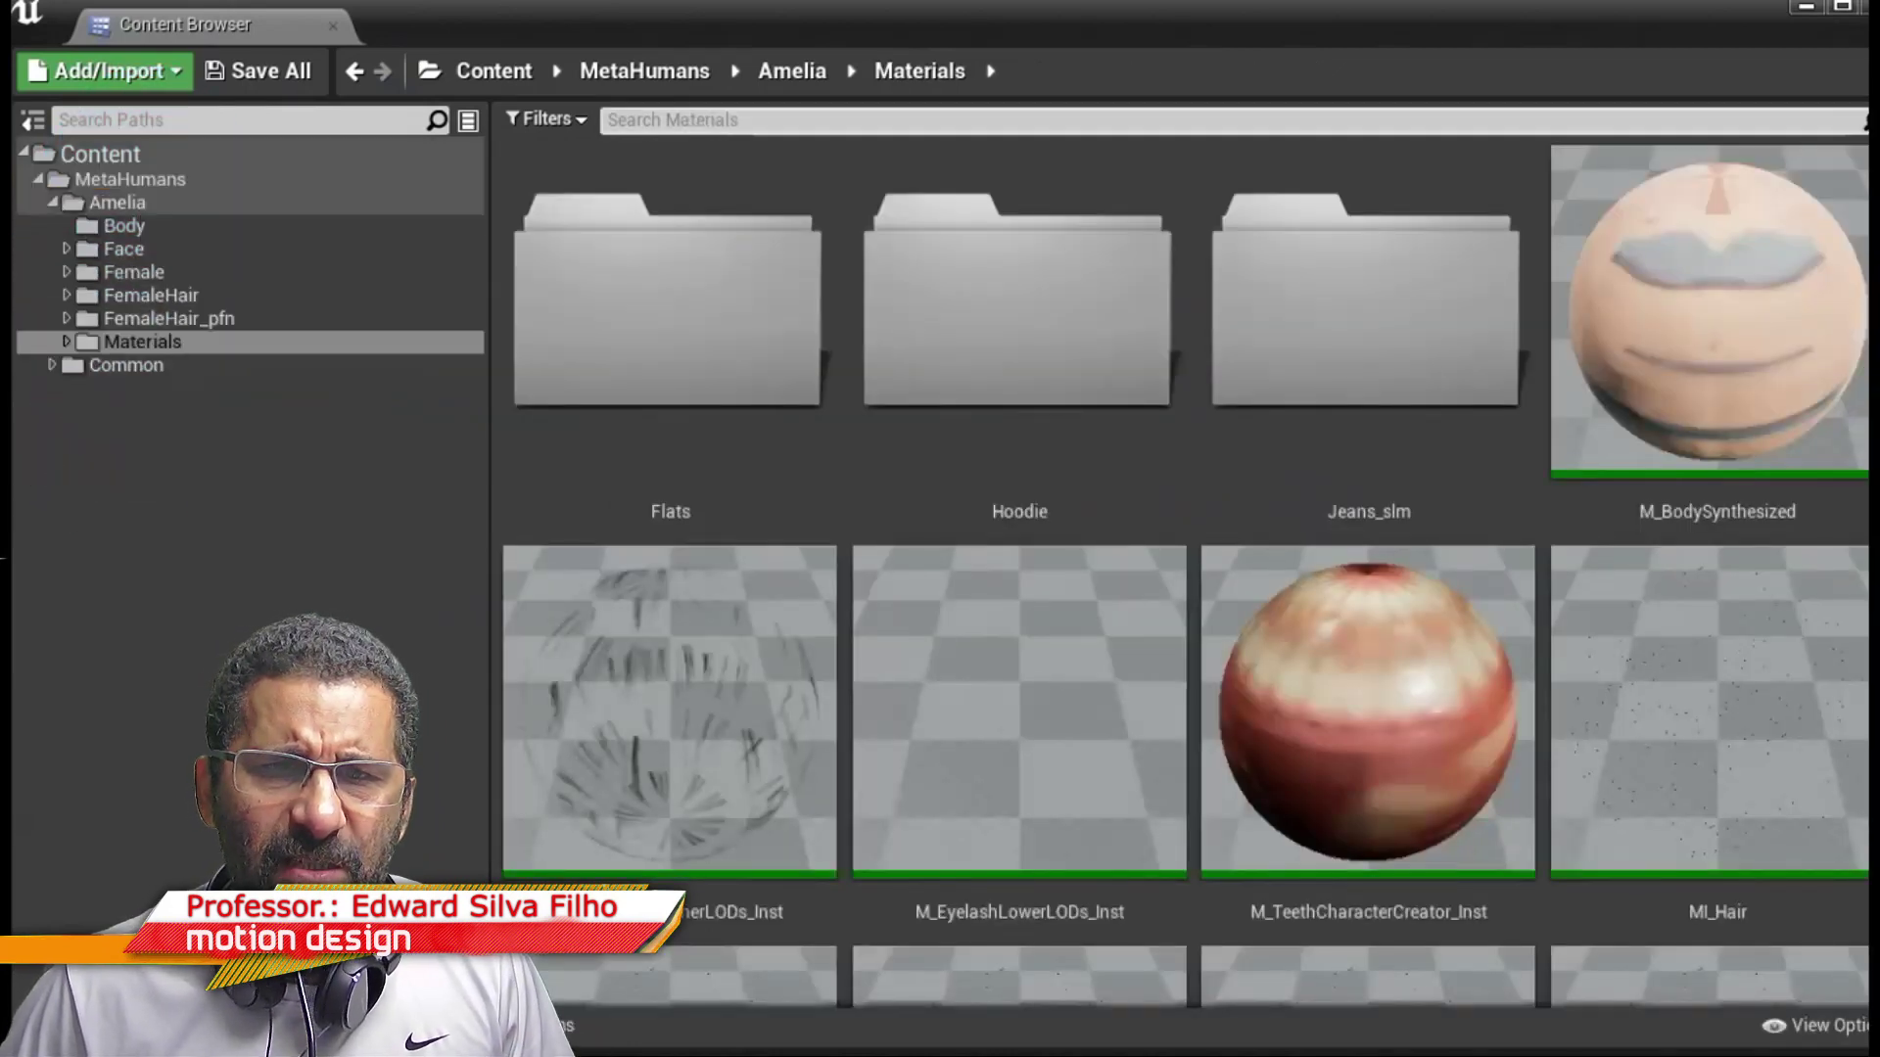
left_click(206, 225)
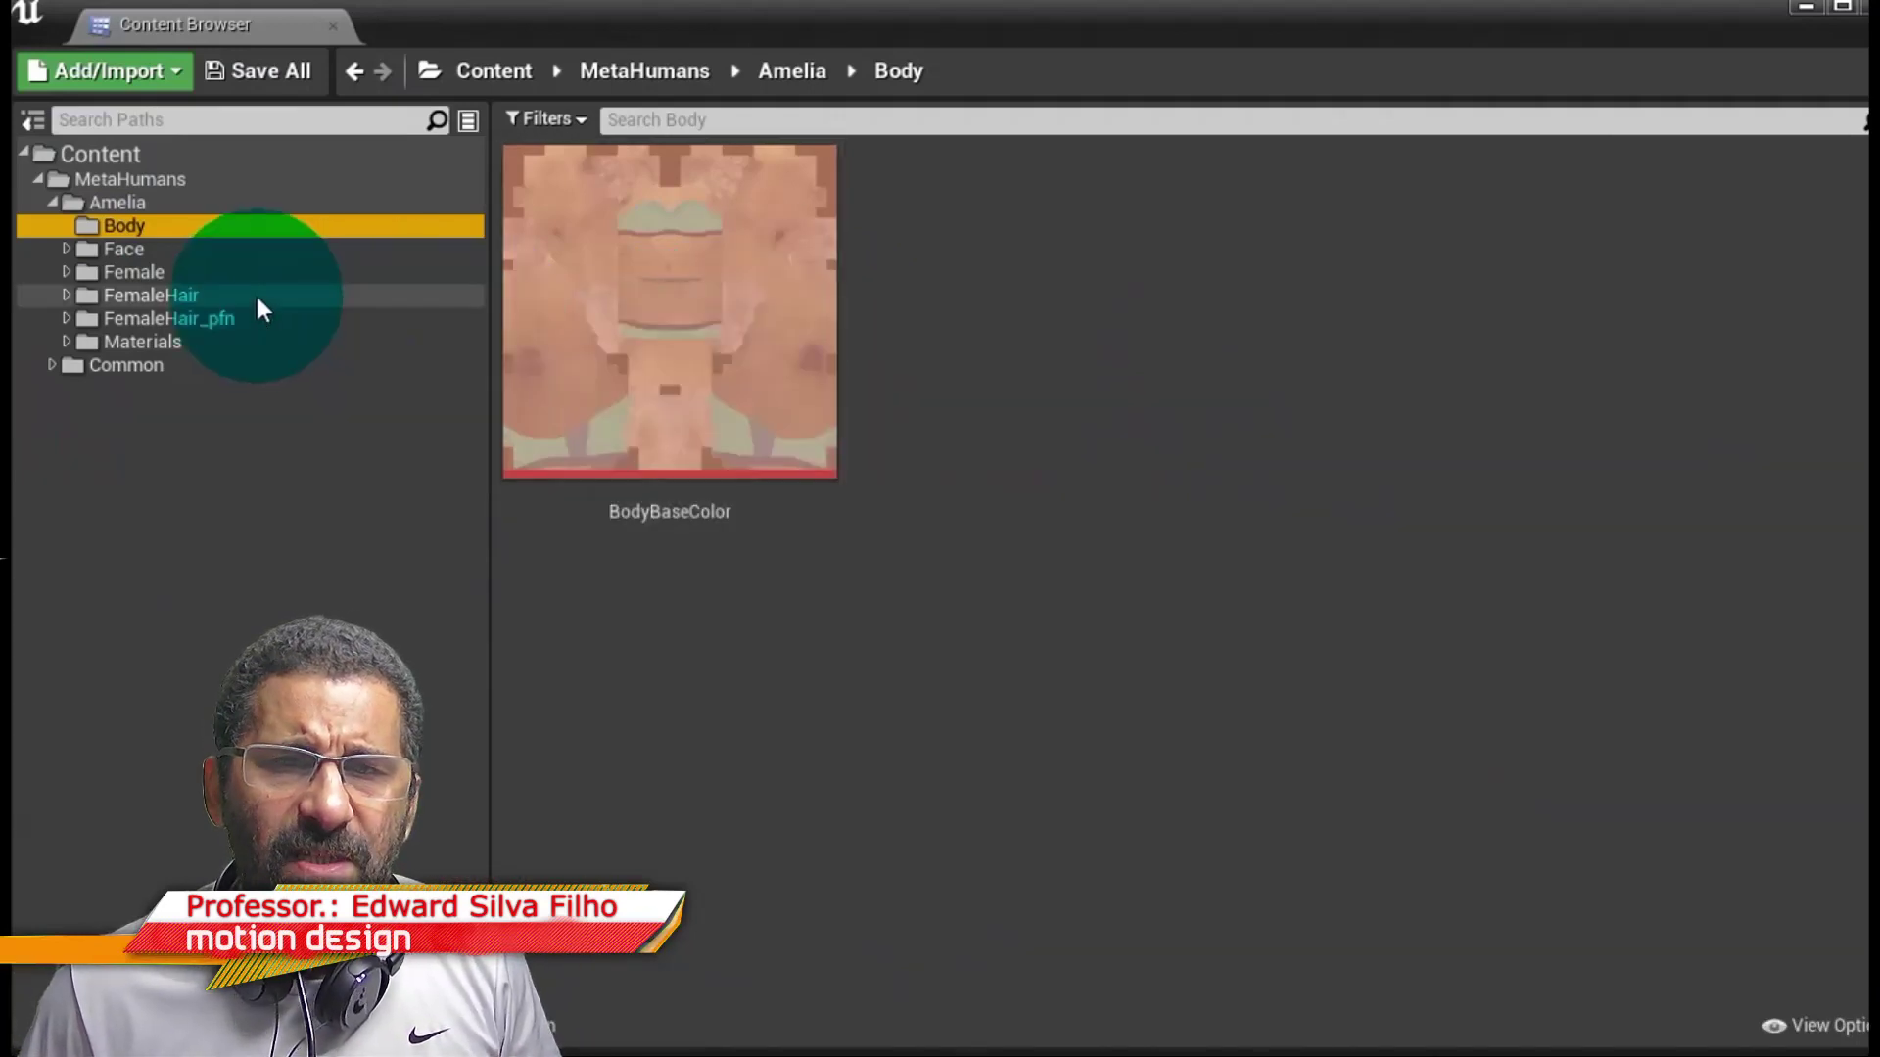
double_click(714, 304)
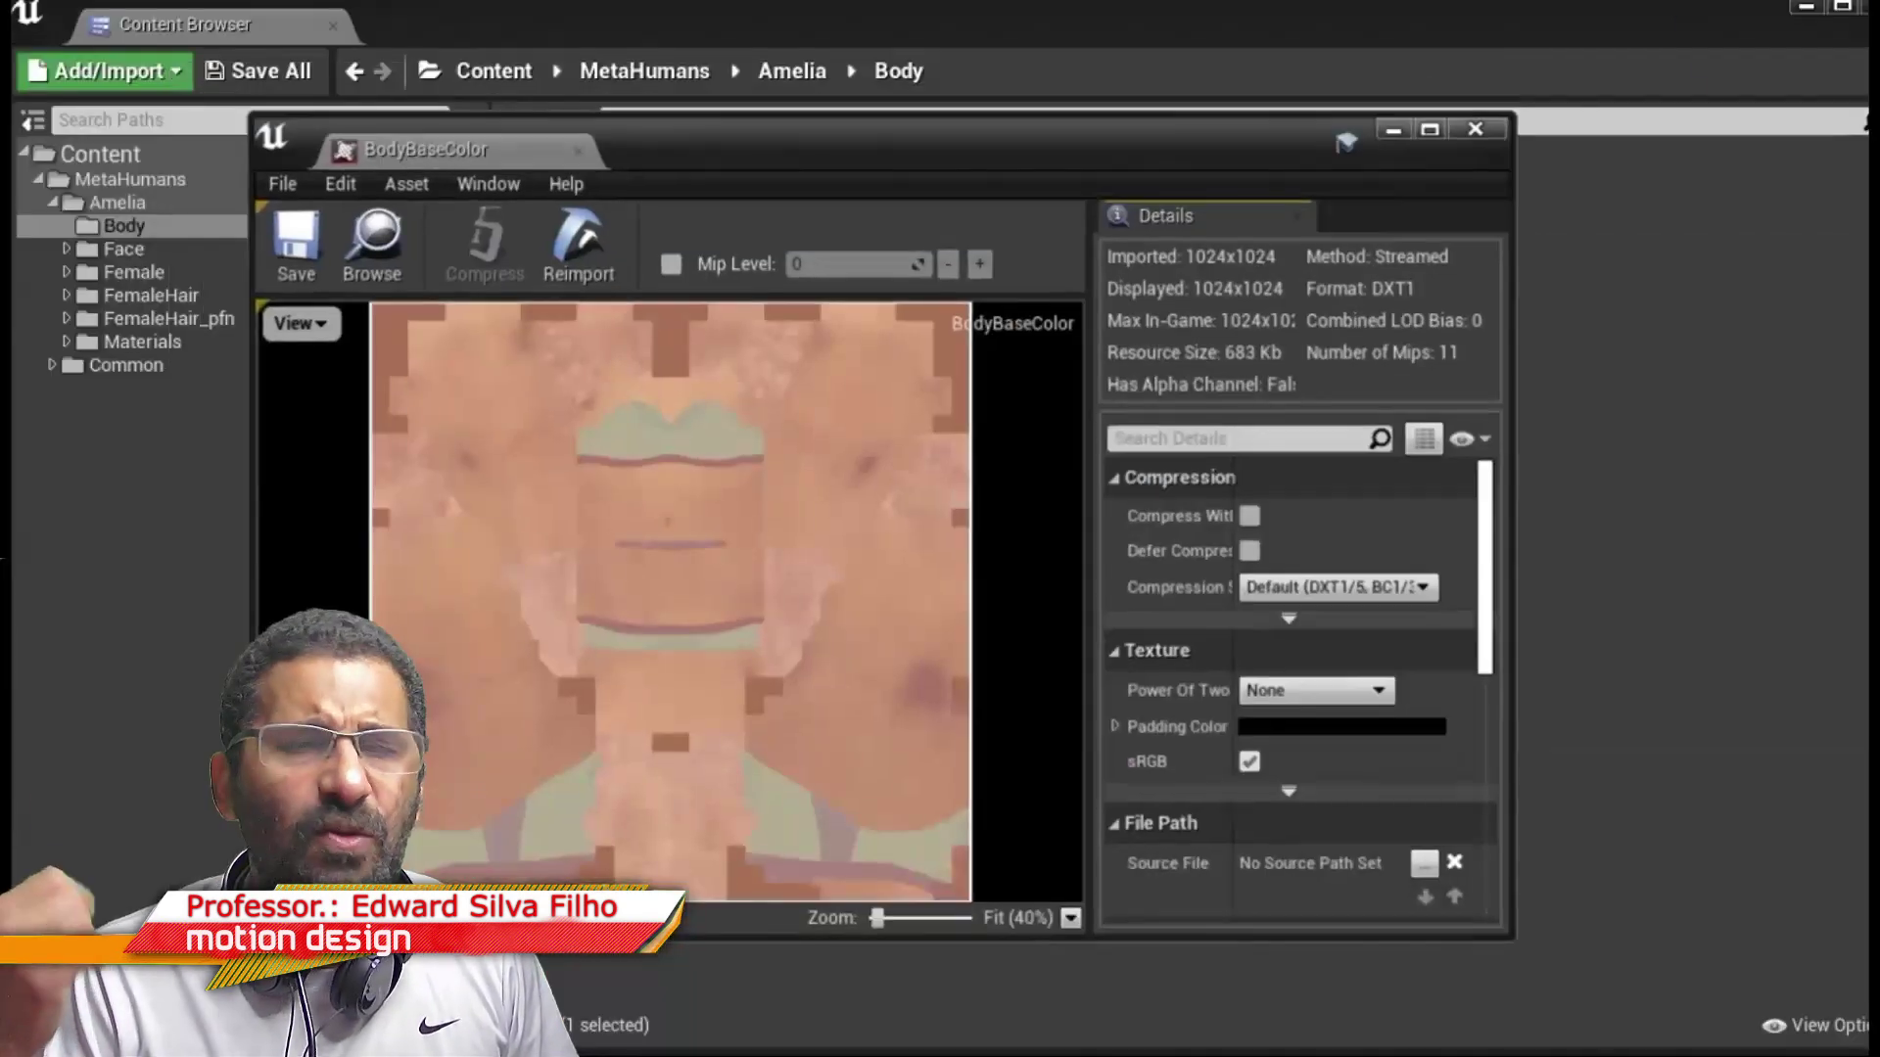
left_click(1528, 147)
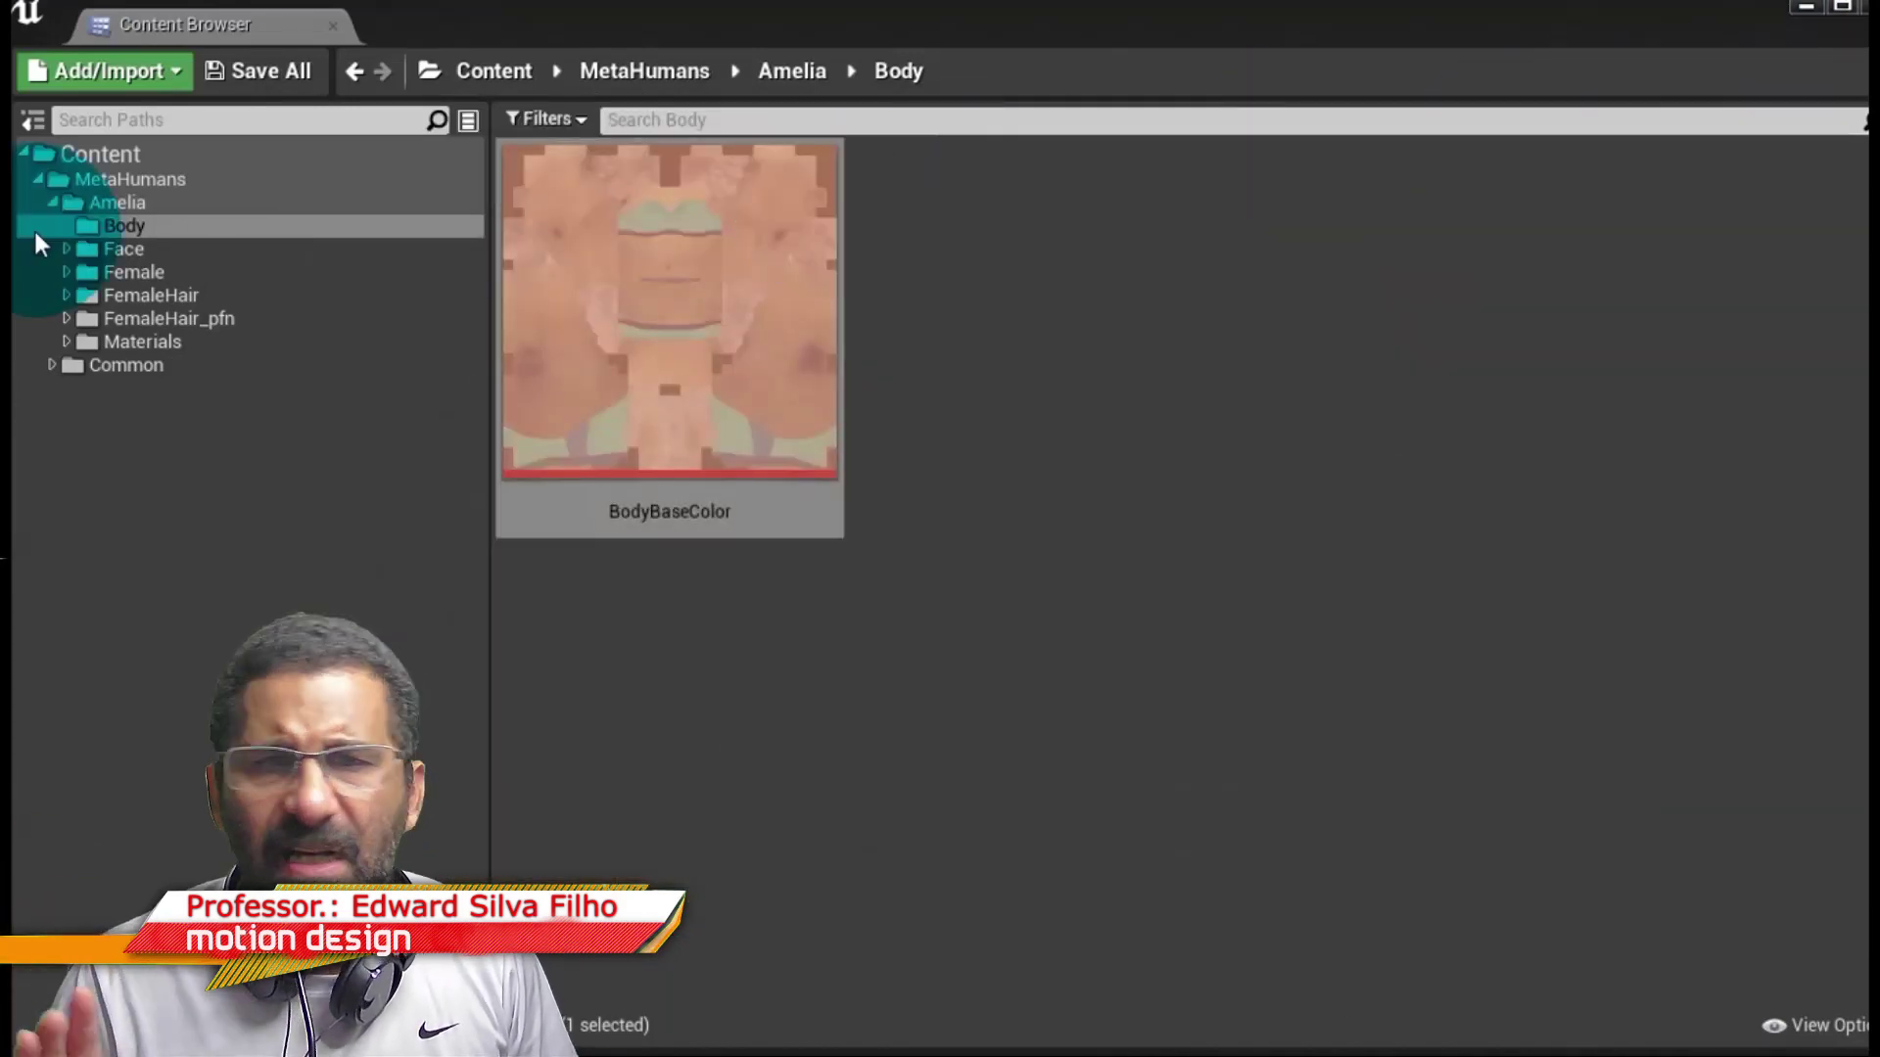
Open Amelia_FaceMesh from the Face folder in the mesh editor.
left_click(124, 248)
left_click(66, 253)
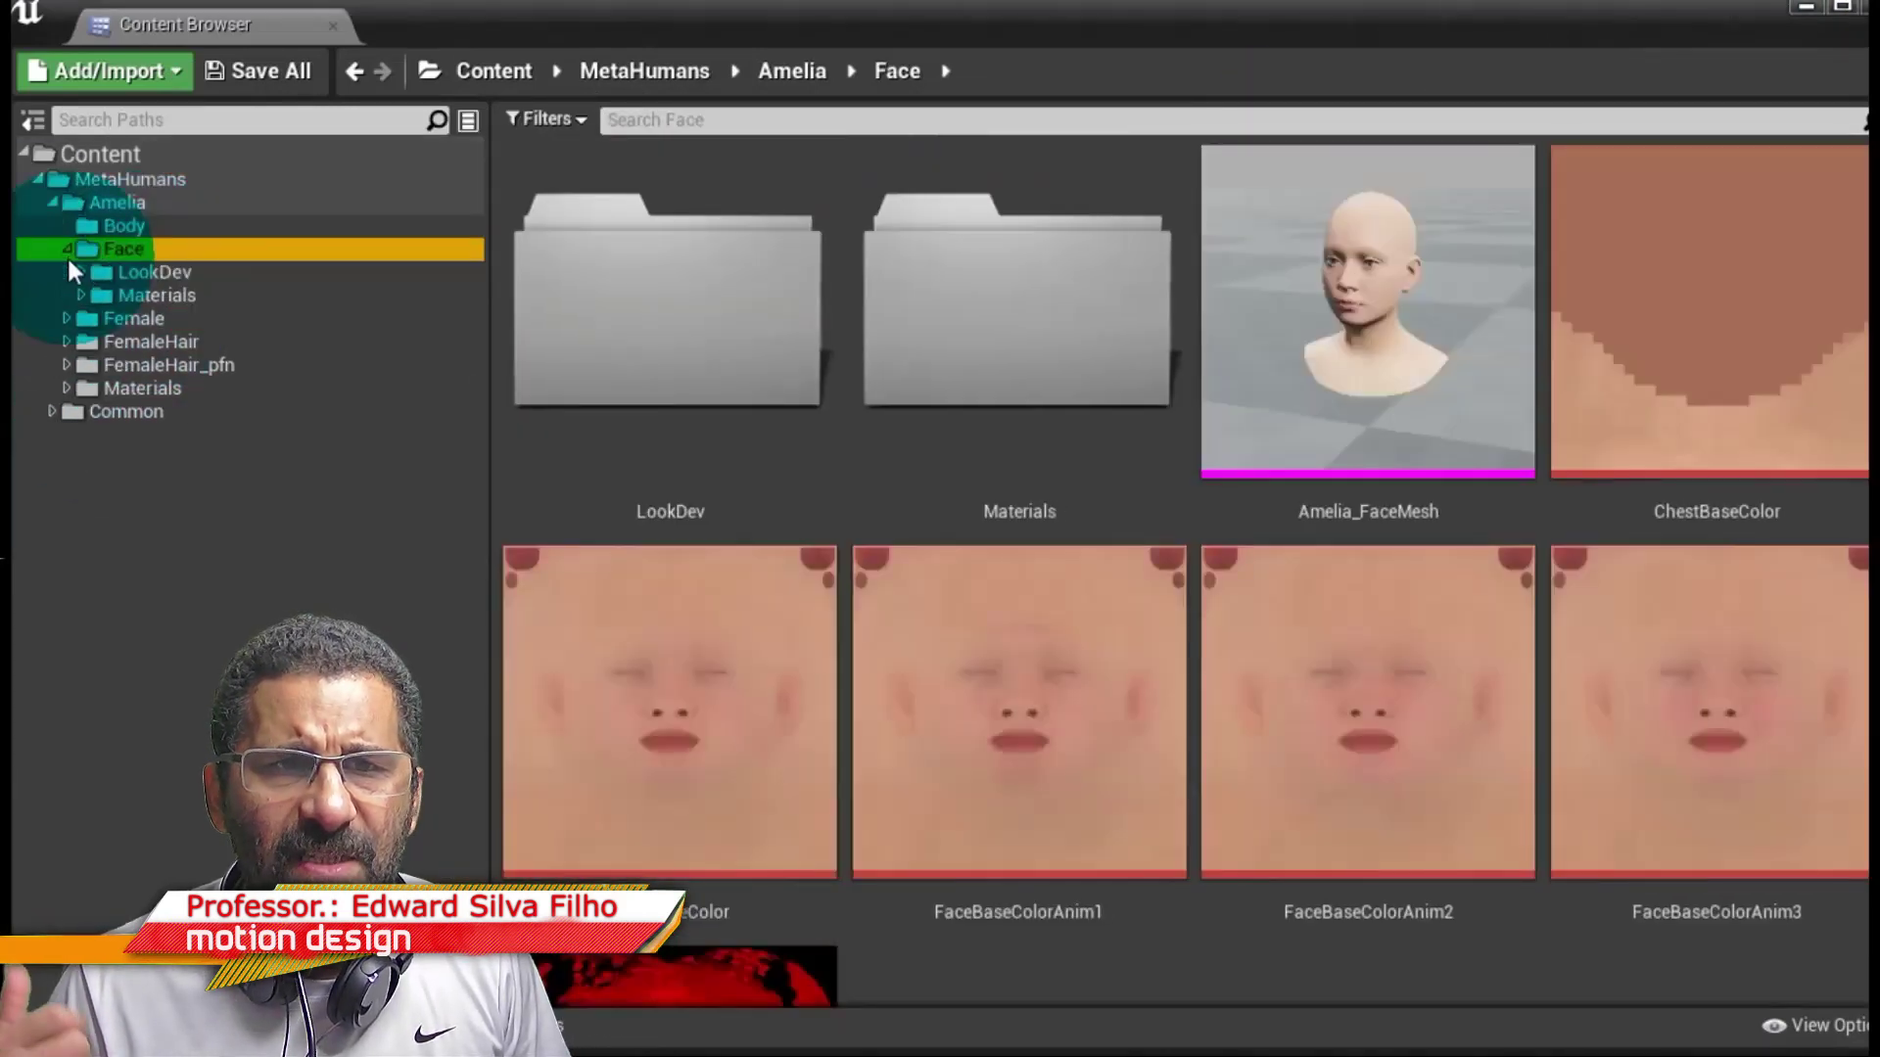
left_click(1482, 384)
double_click(1413, 375)
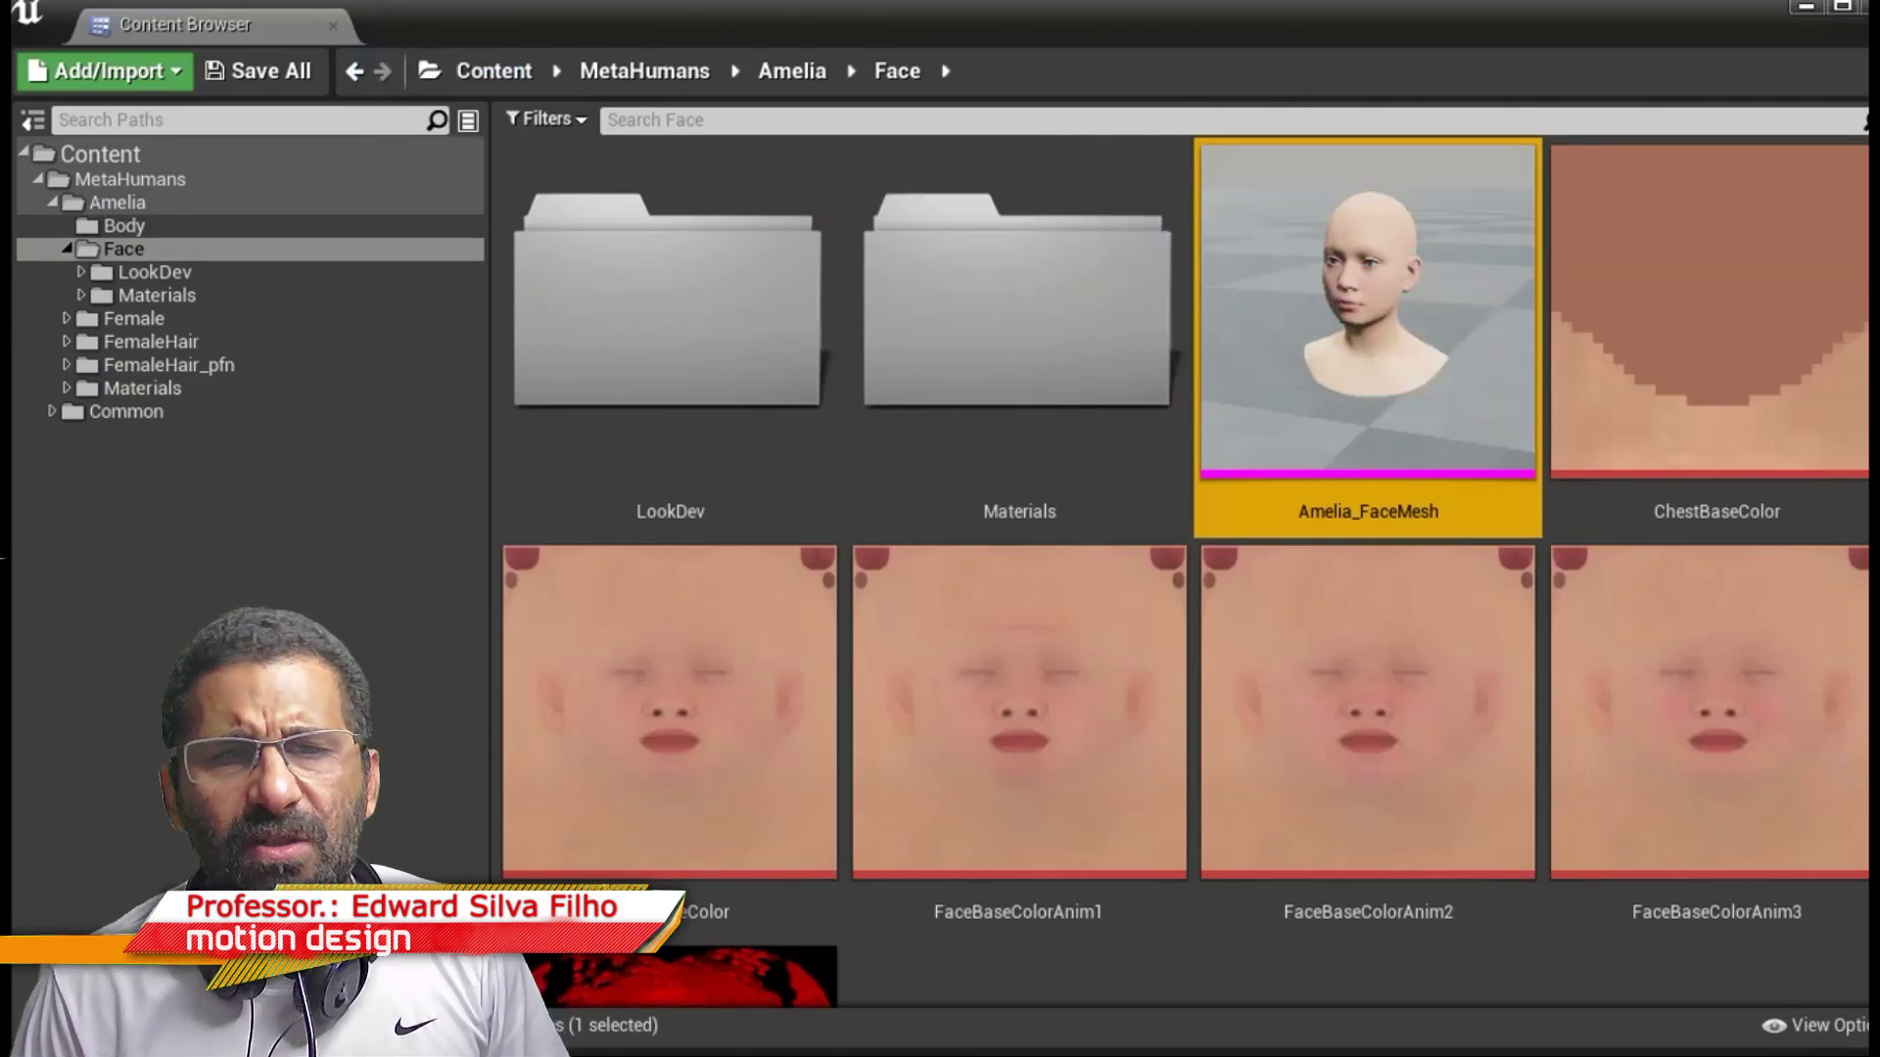
Orbit the face preview and list the preview animations mh_arkit_mapping_anim and mh_arkit_mapping_pose.
scroll(827, 348, "up", 5)
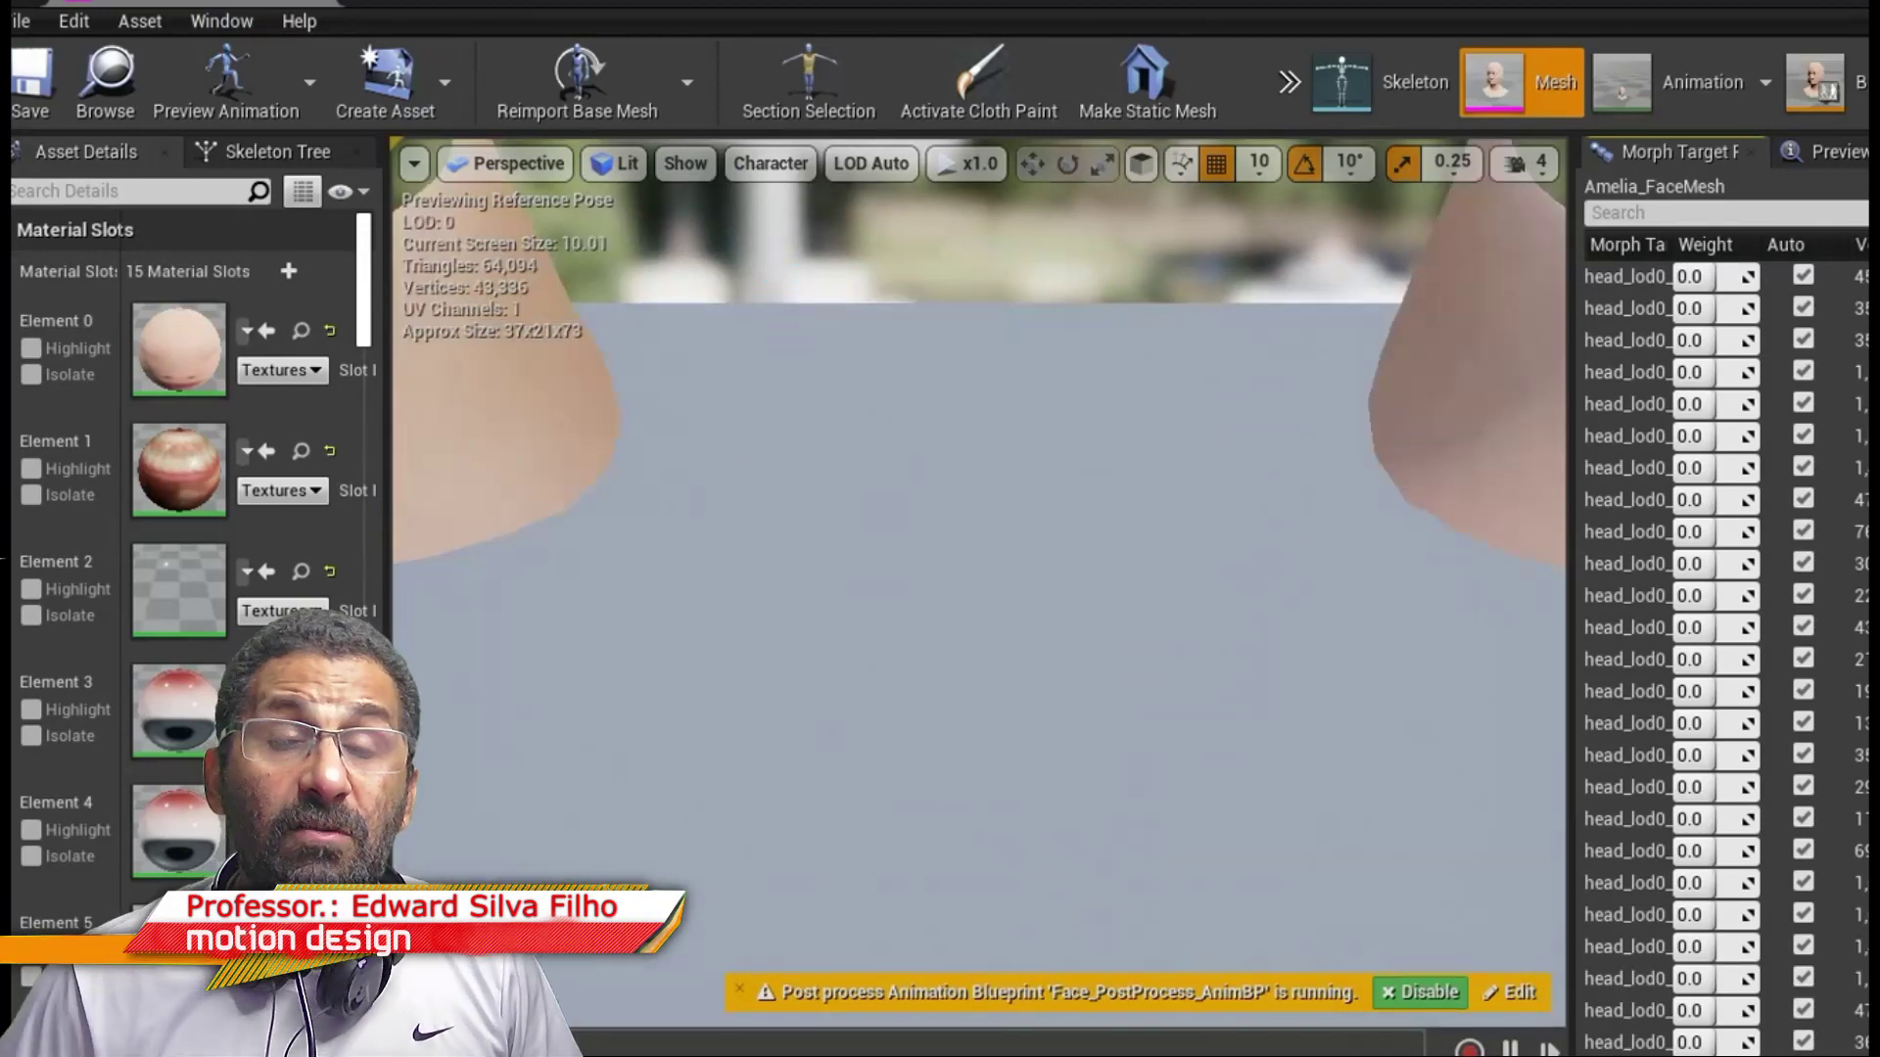
key("e")
scroll(901, 336, "down", 5)
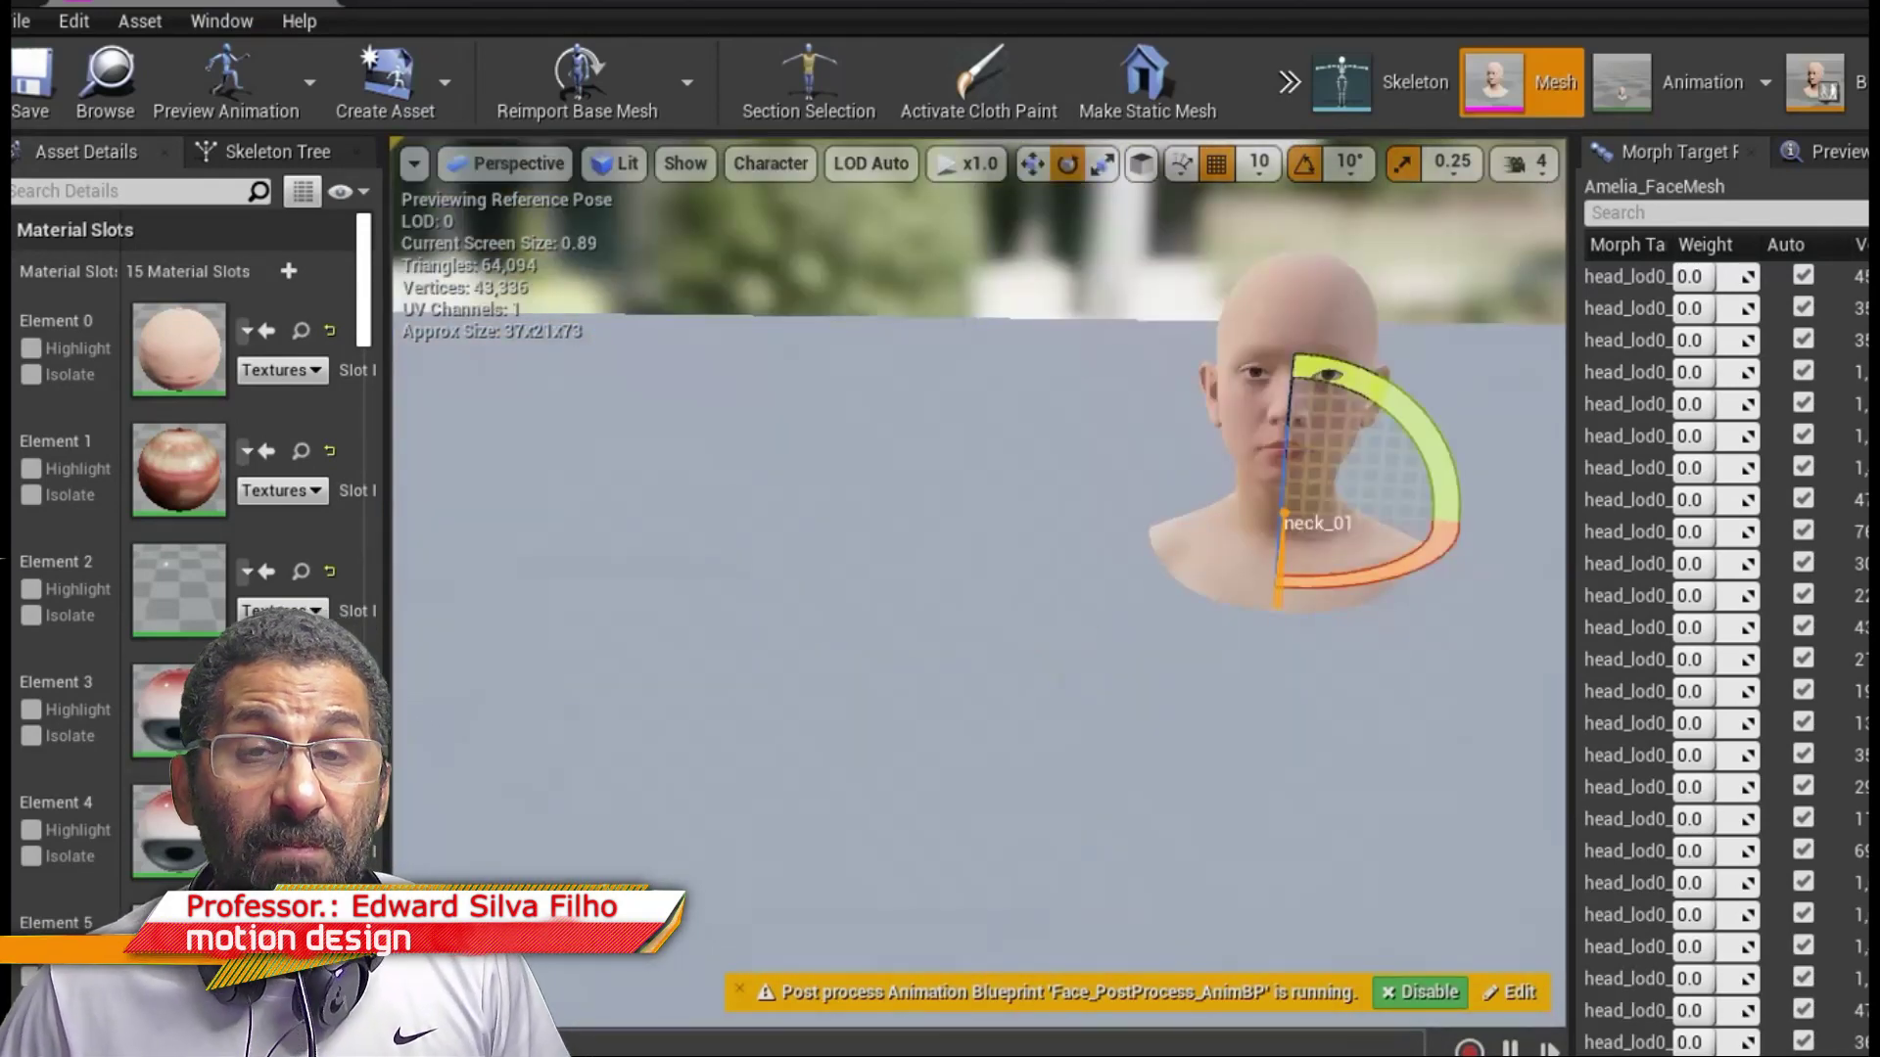
left_click_drag(892, 367, 892, 368)
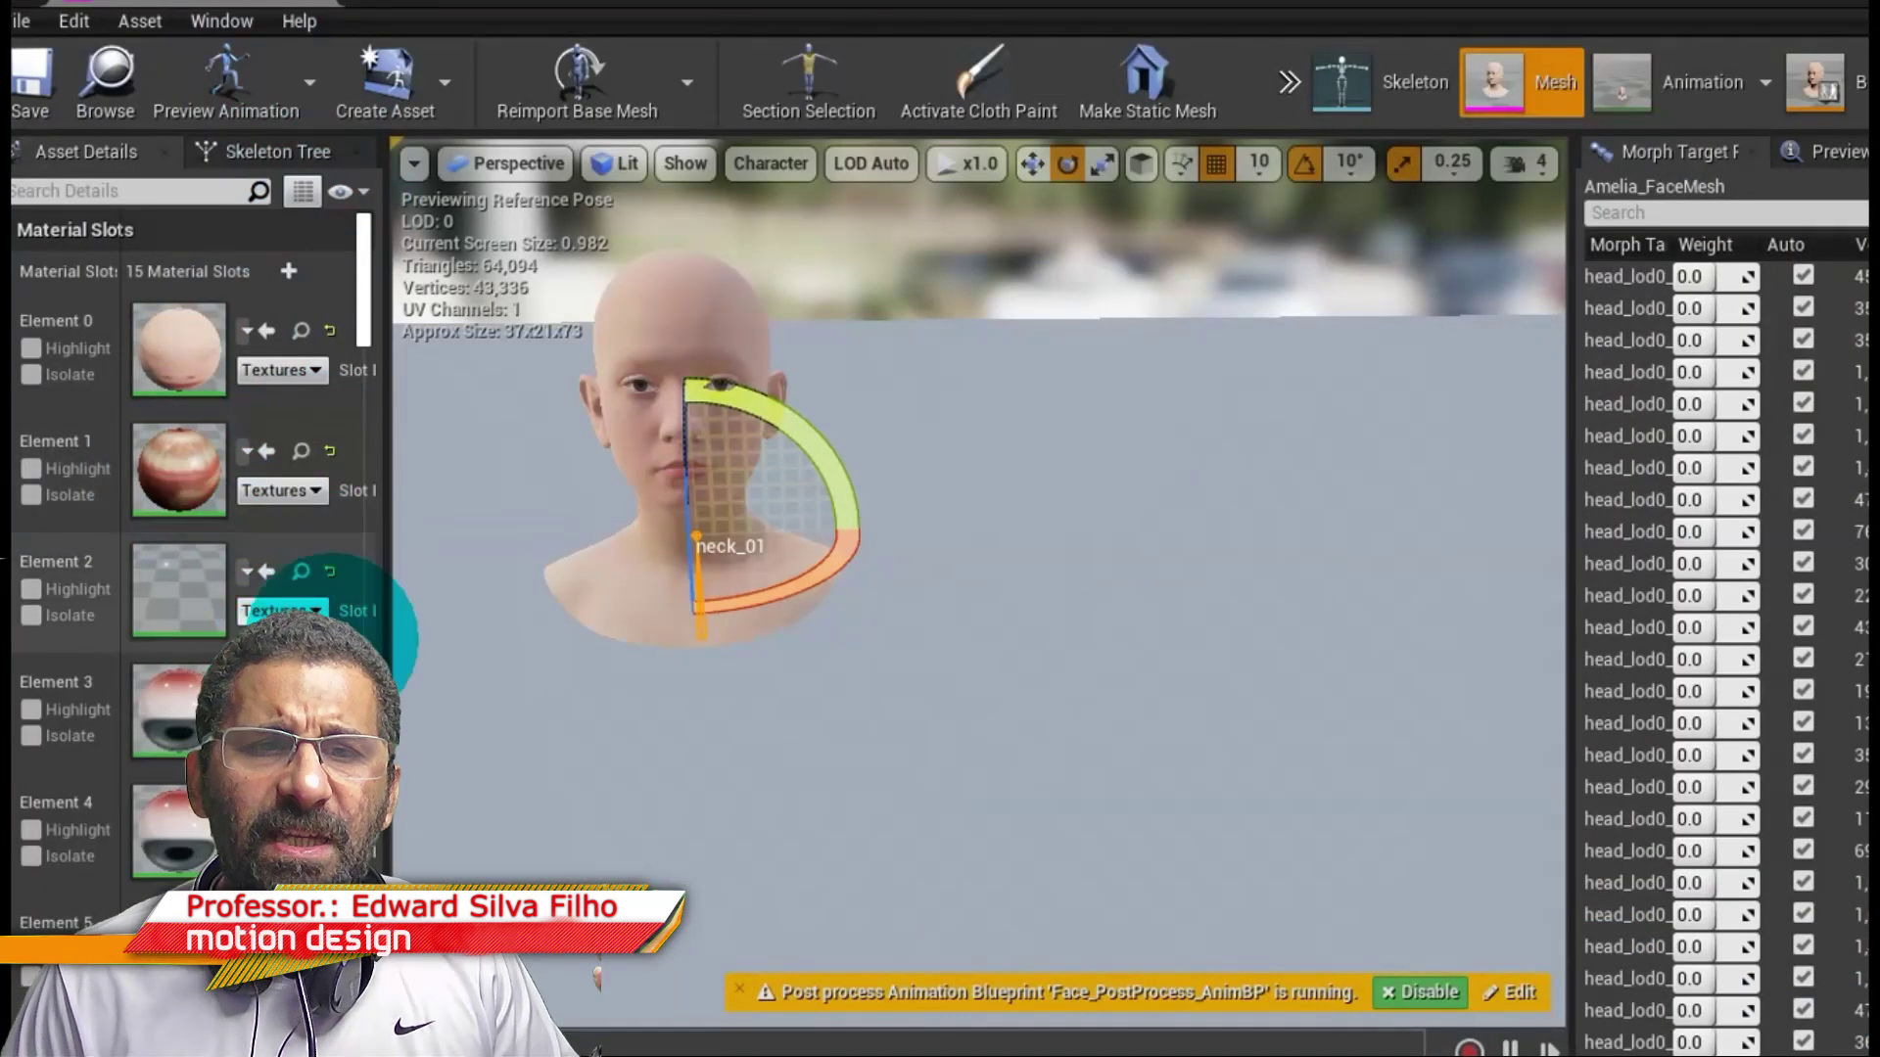
left_click_drag(360, 258, 361, 415)
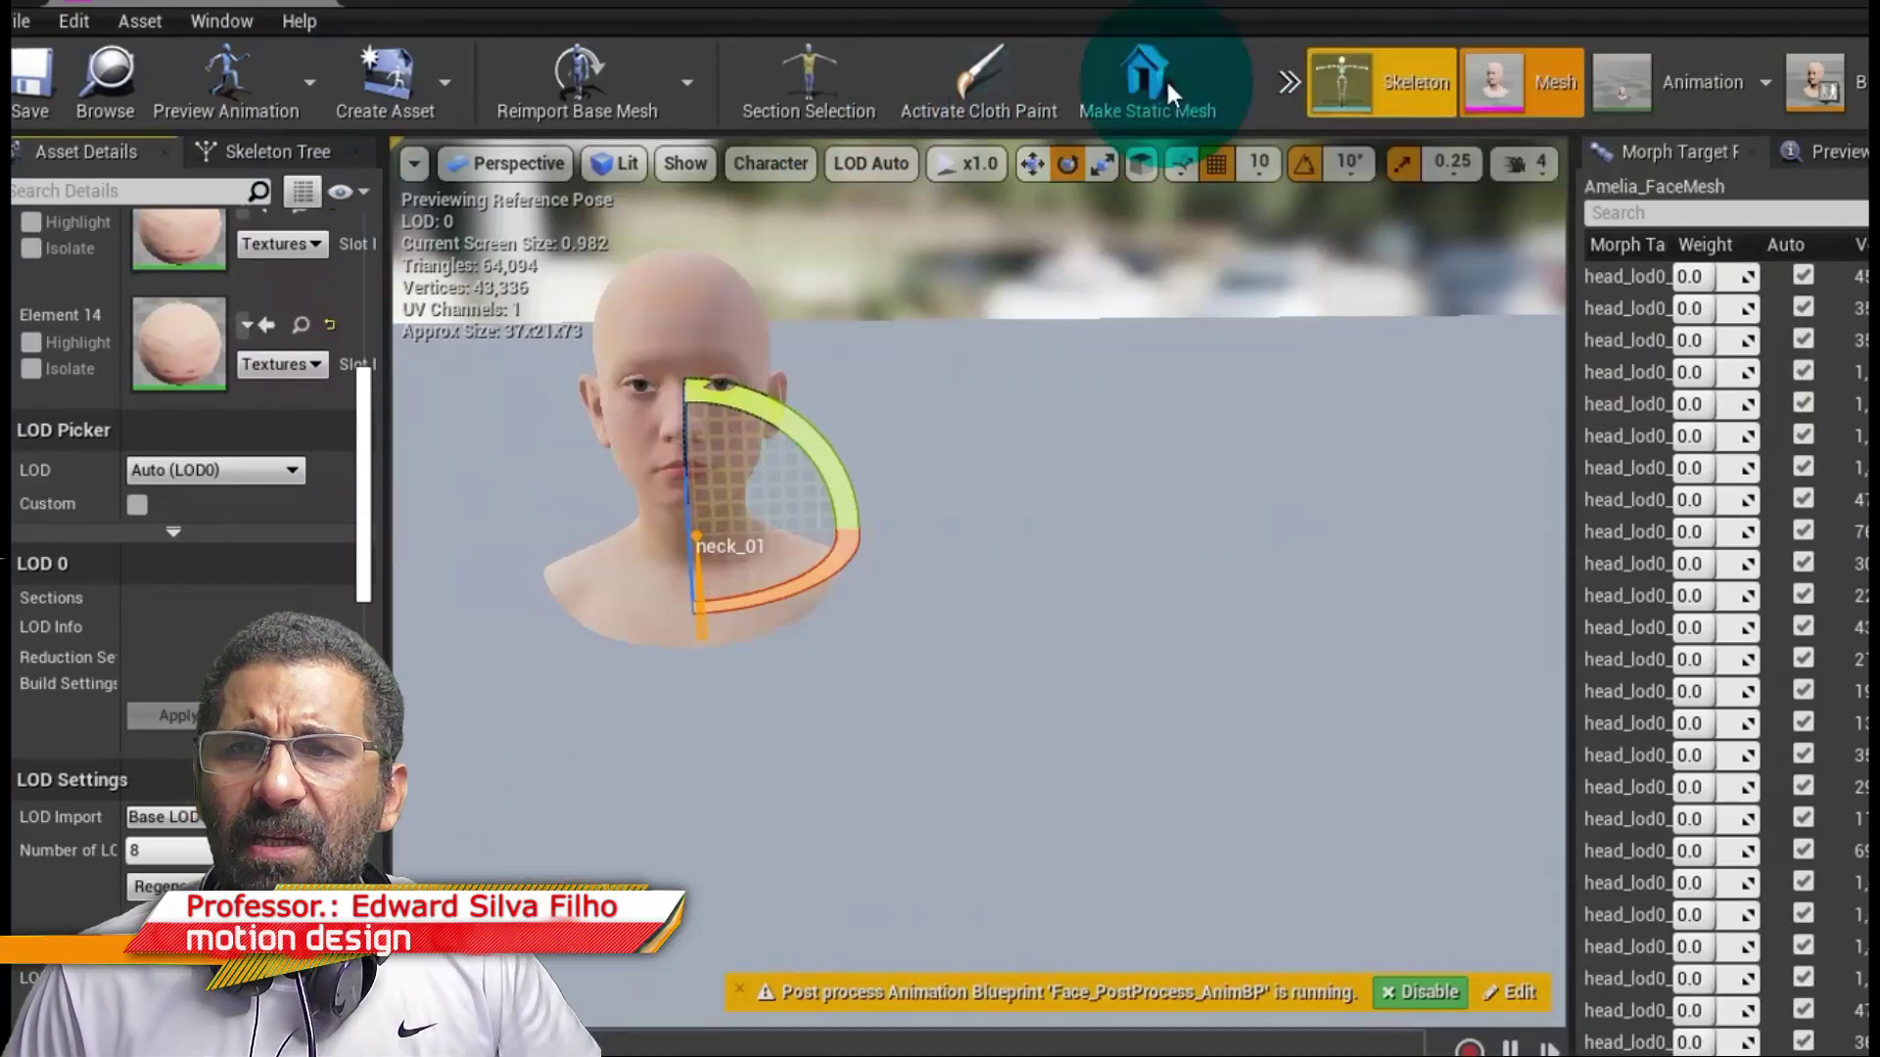
left_click(689, 98)
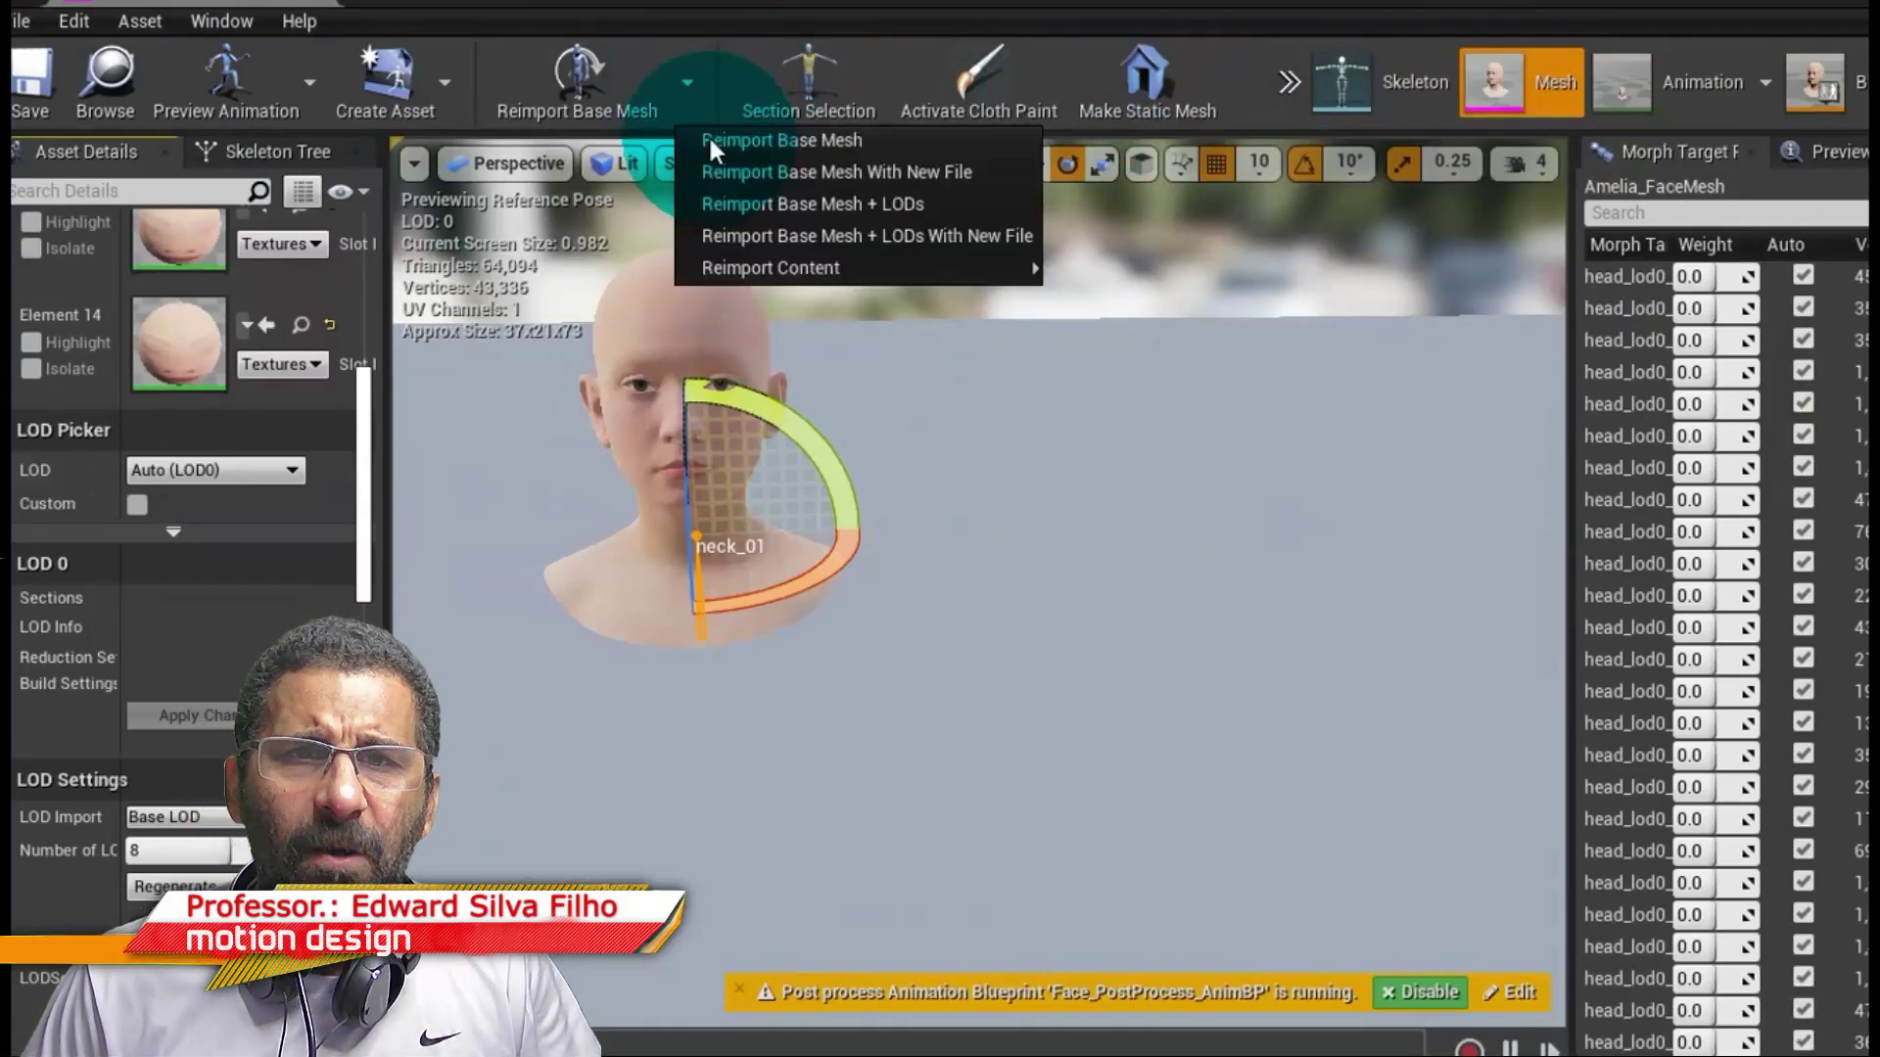
left_click(242, 101)
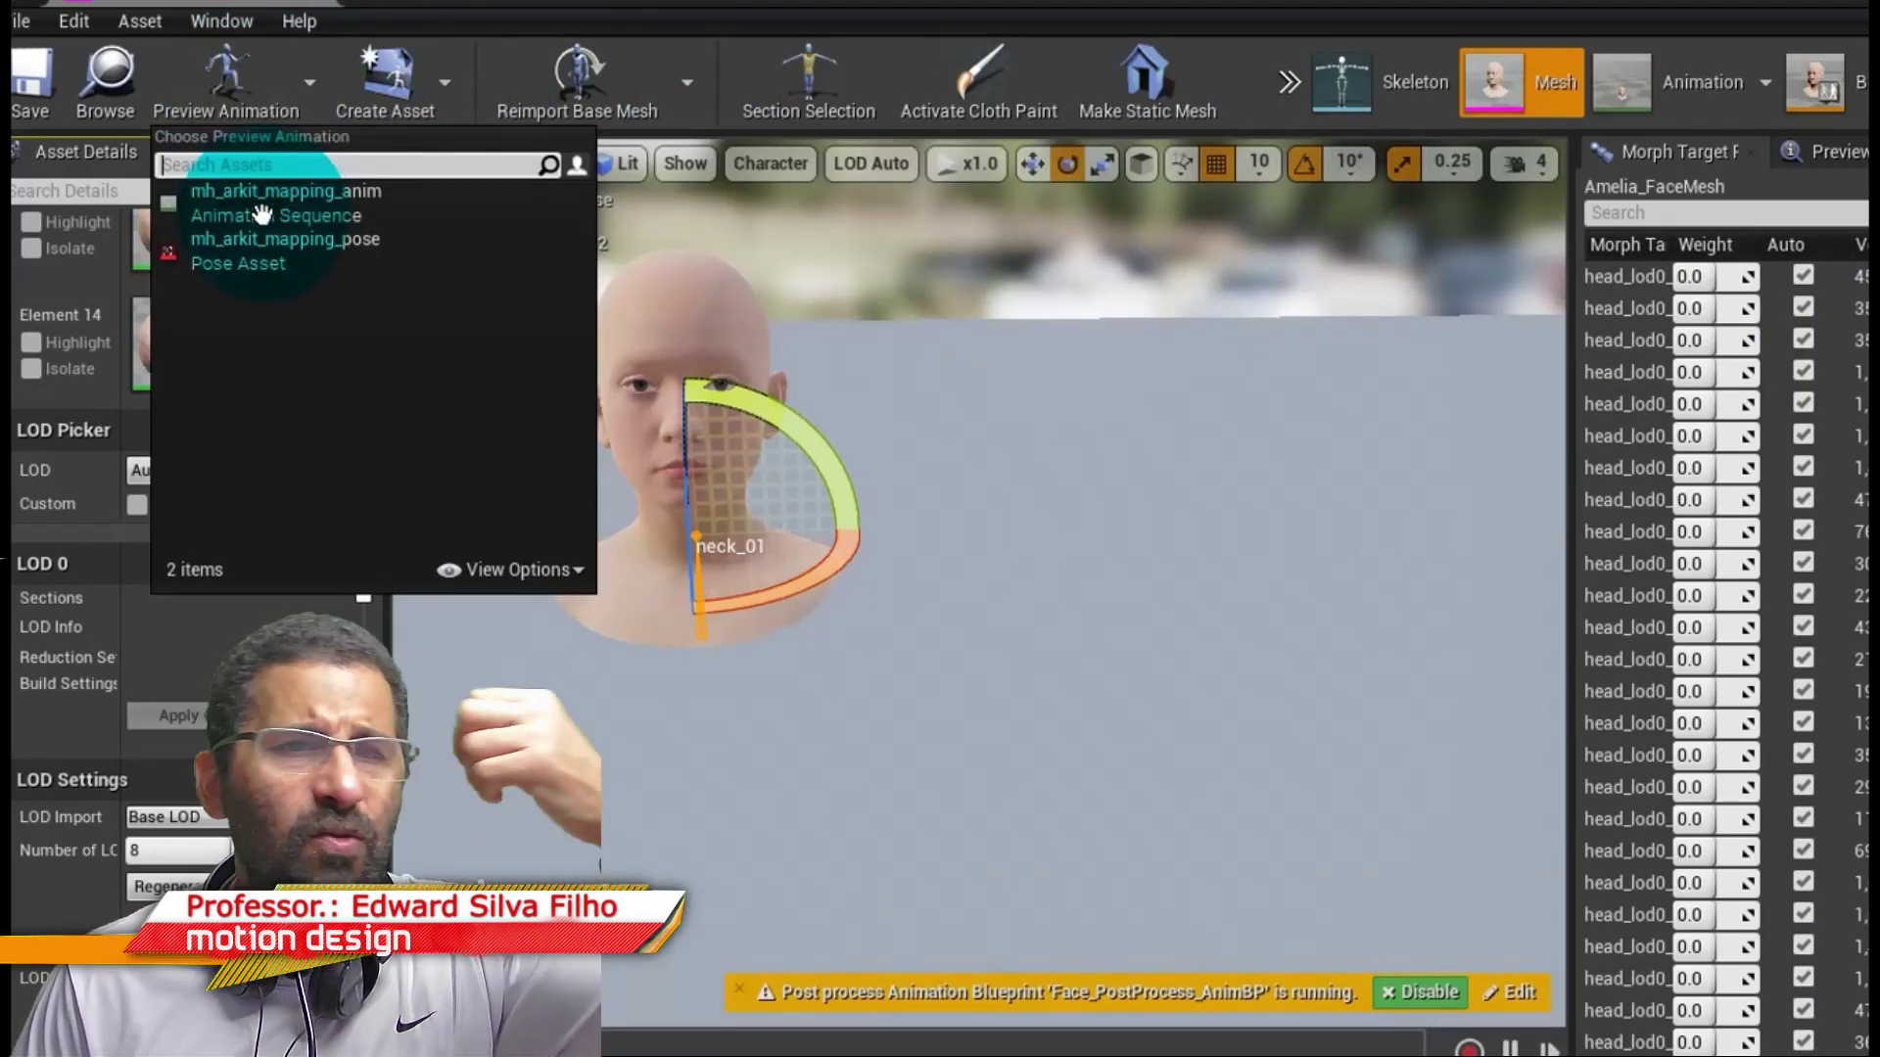
Browse Face's LookDev eye materials and the nested Materials LODs head materials.
left_click(232, 45)
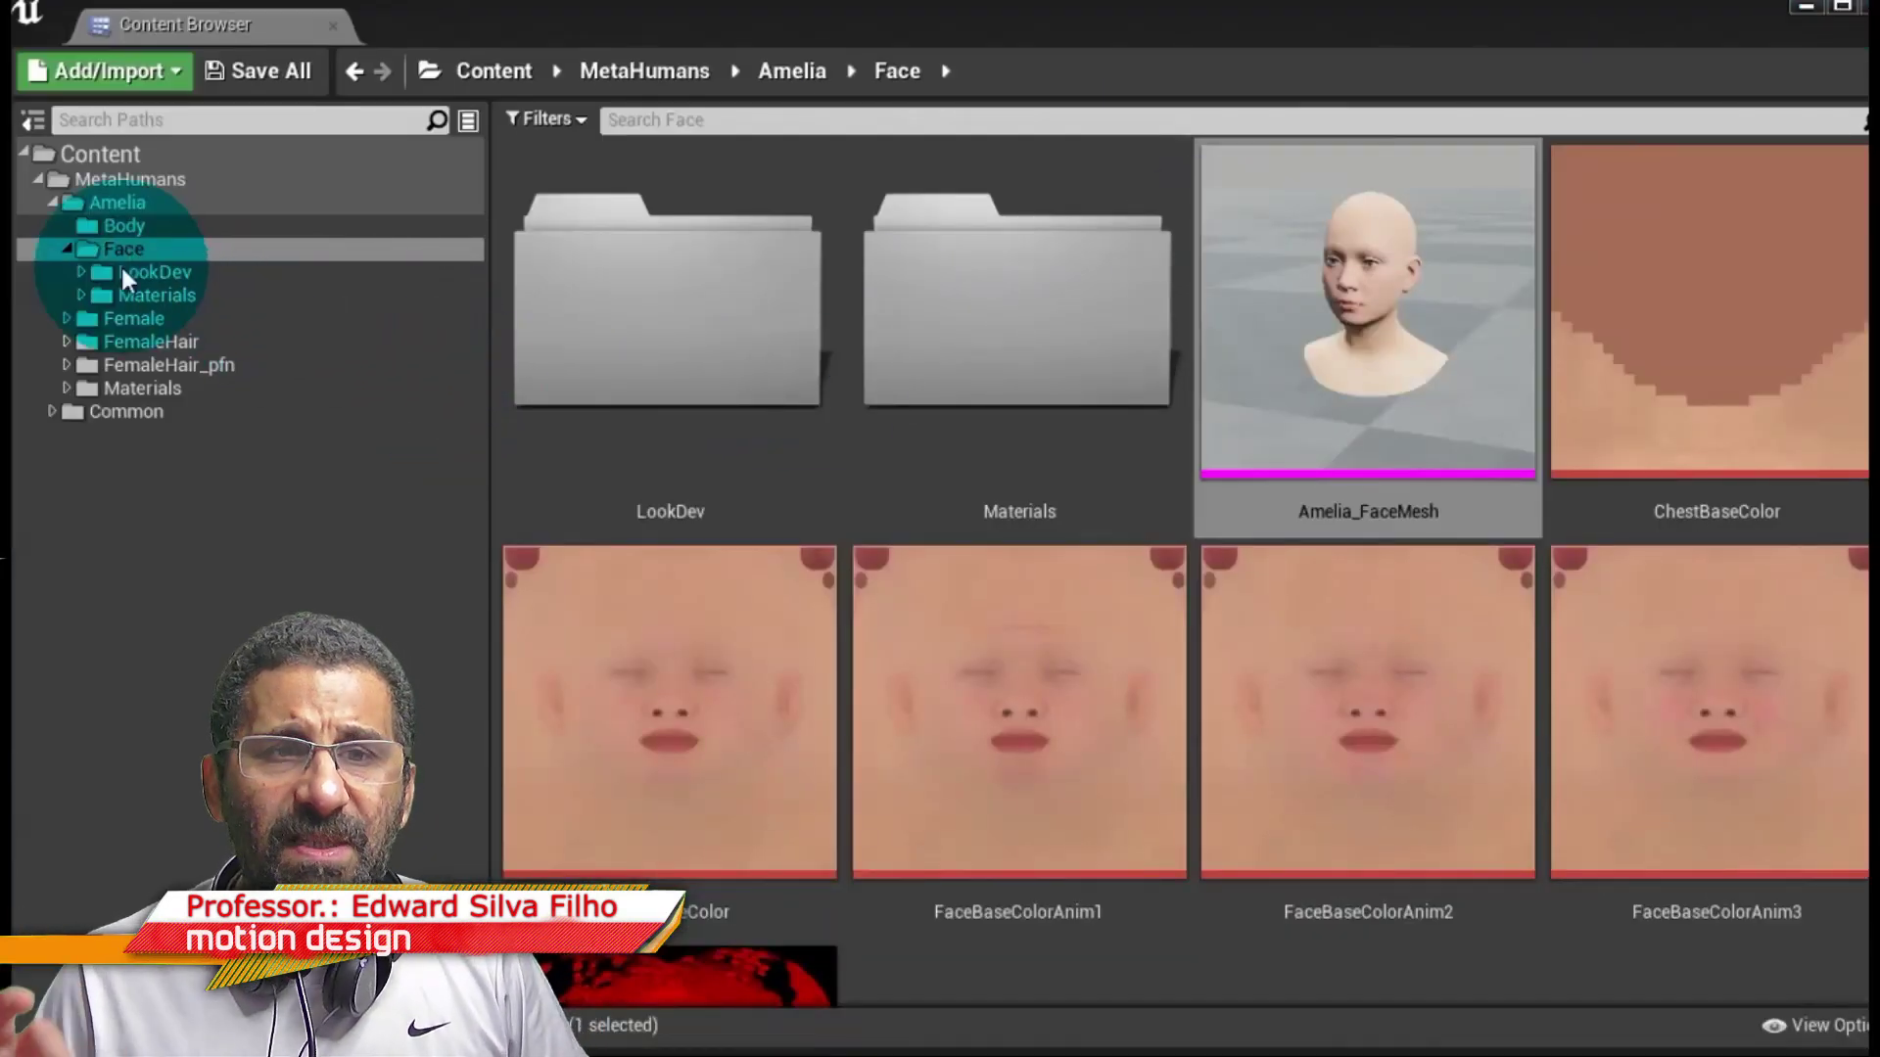
left_click(109, 268)
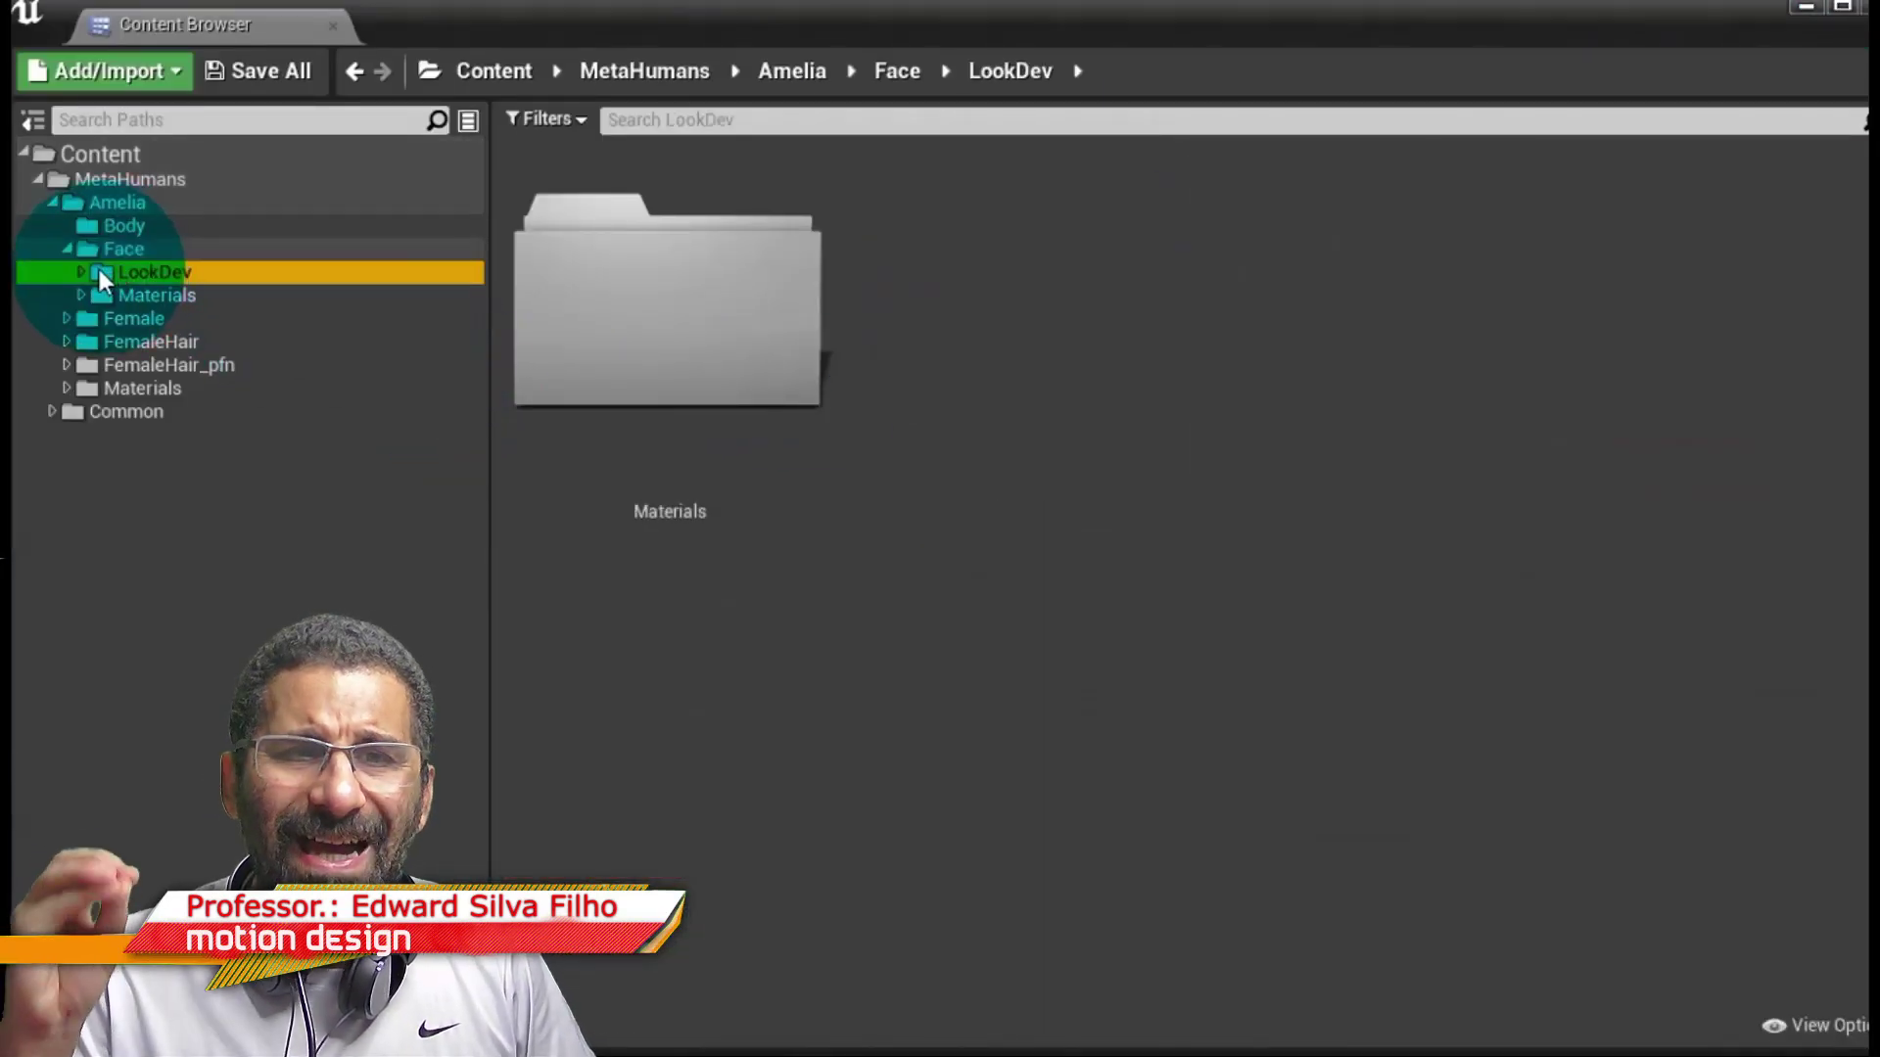
left_click(82, 272)
left_click(127, 294)
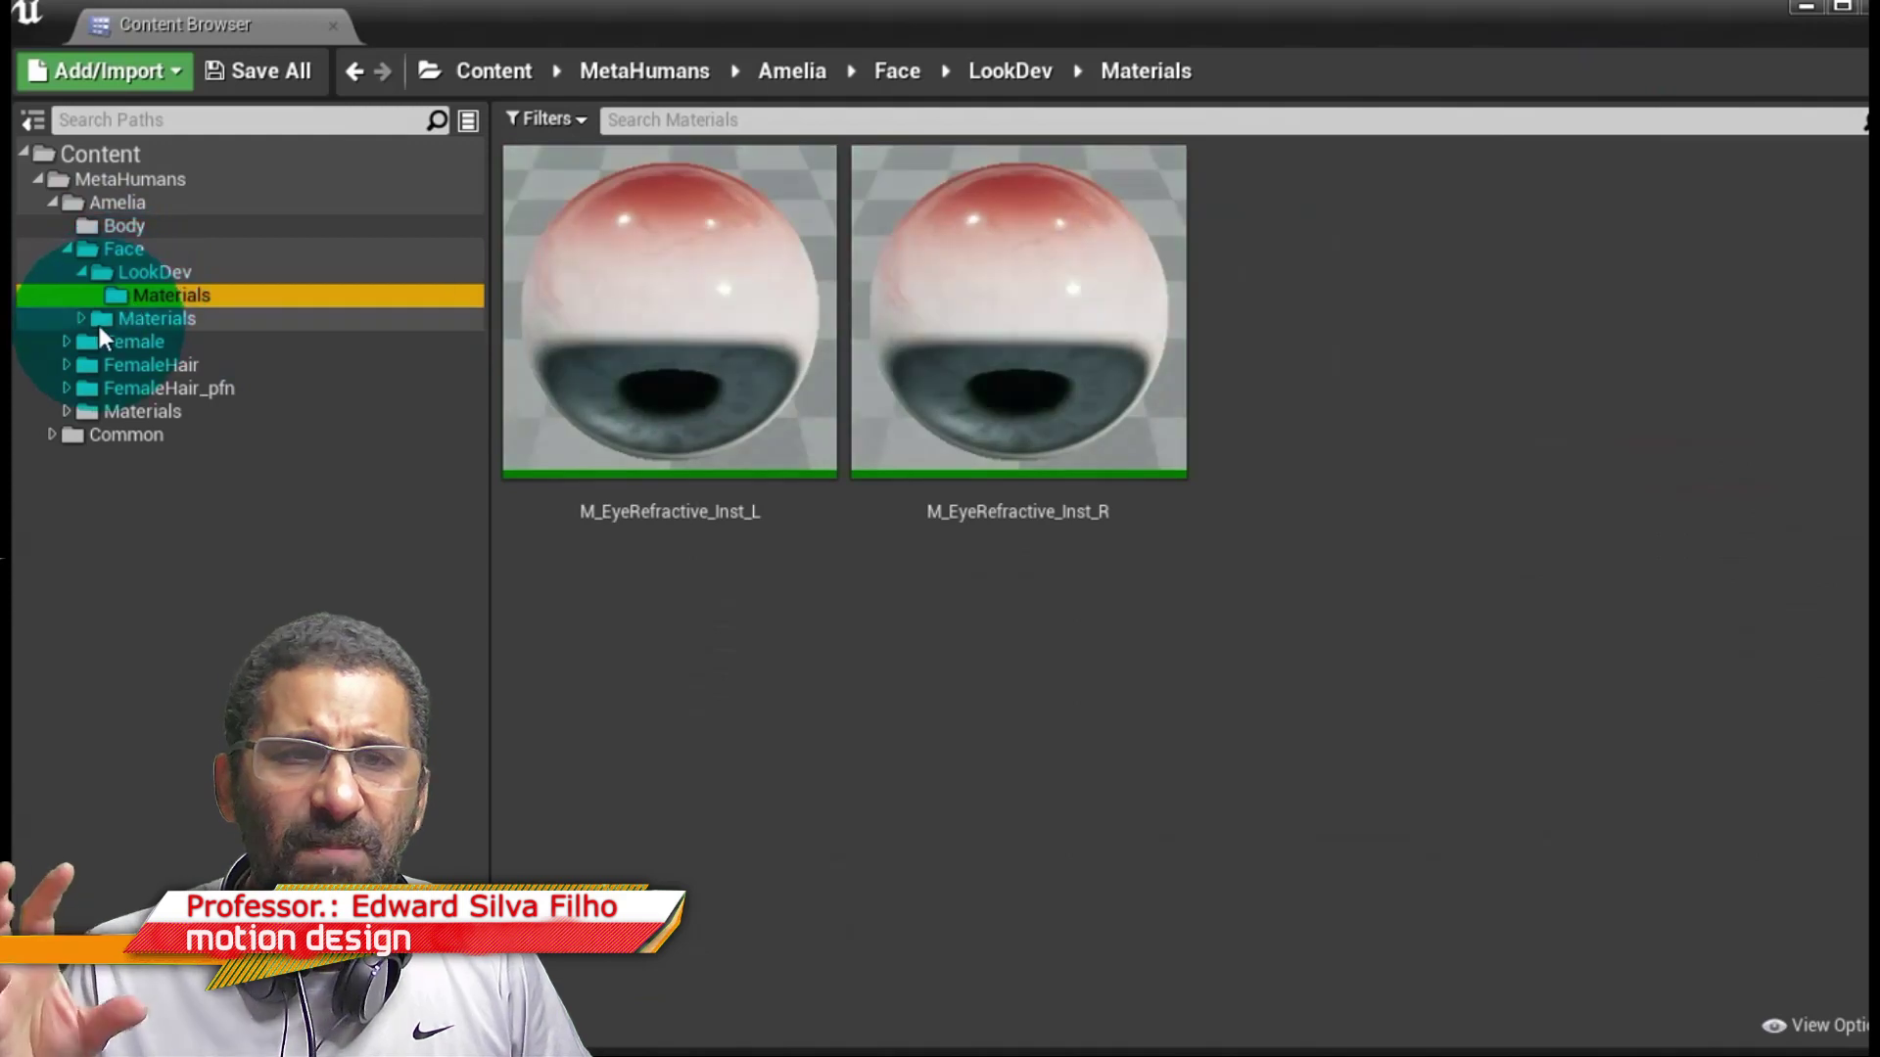
left_click(98, 323)
left_click(82, 319)
left_click(114, 338)
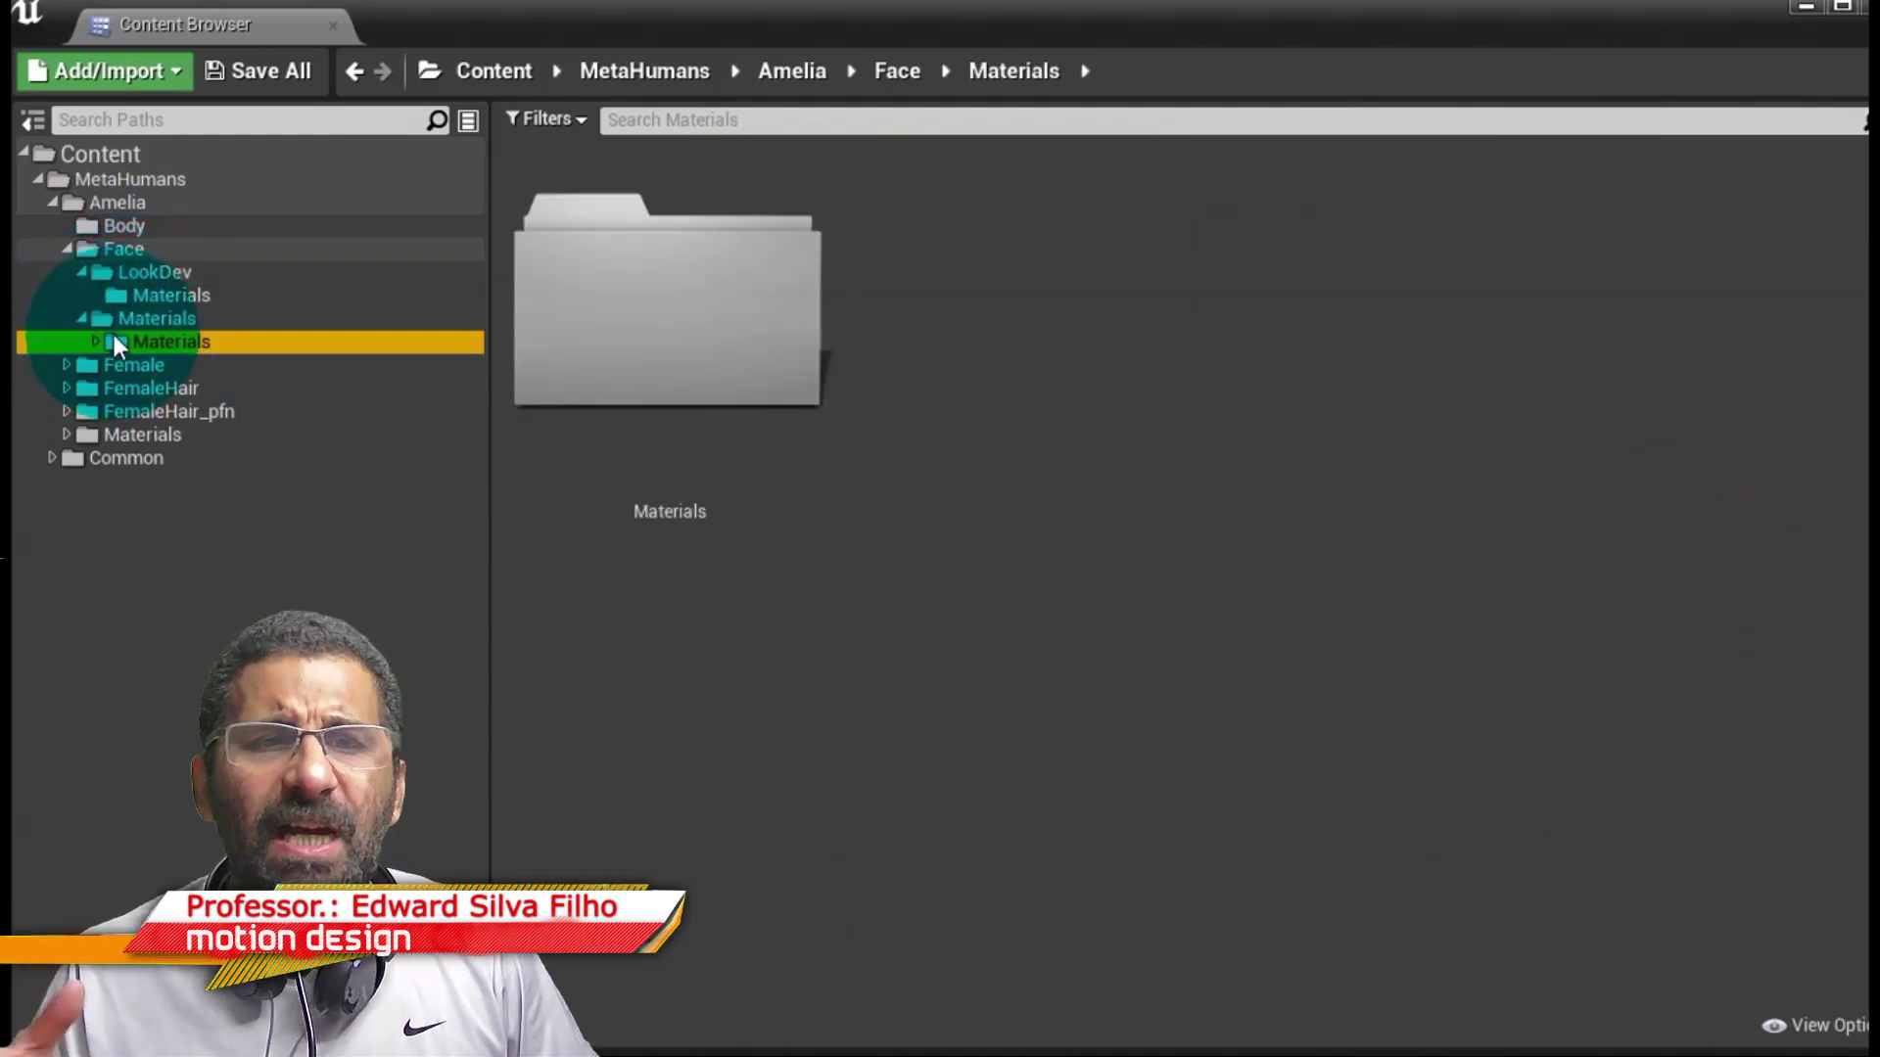
left_click(95, 338)
left_click(147, 365)
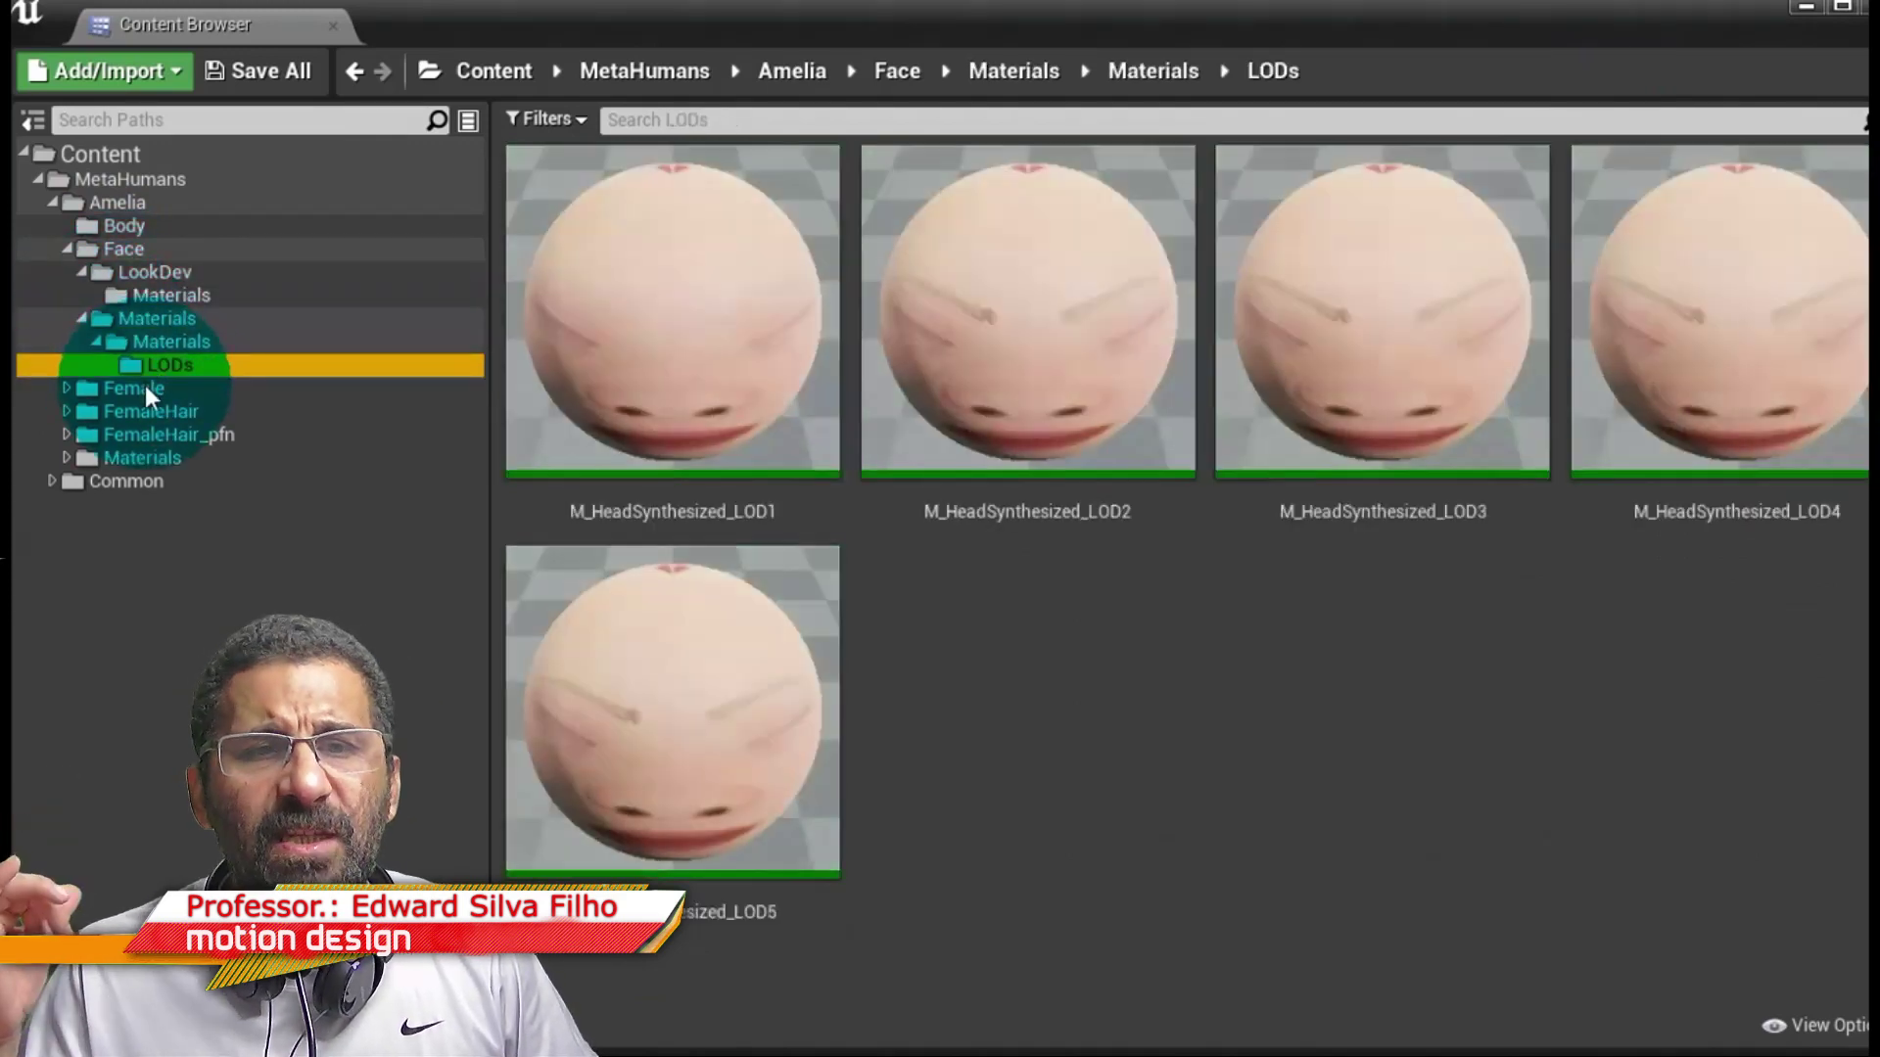
Browse Female > Short > NormalWeight > Body and select the f_srt_nrw_body mesh.
left_click(58, 387)
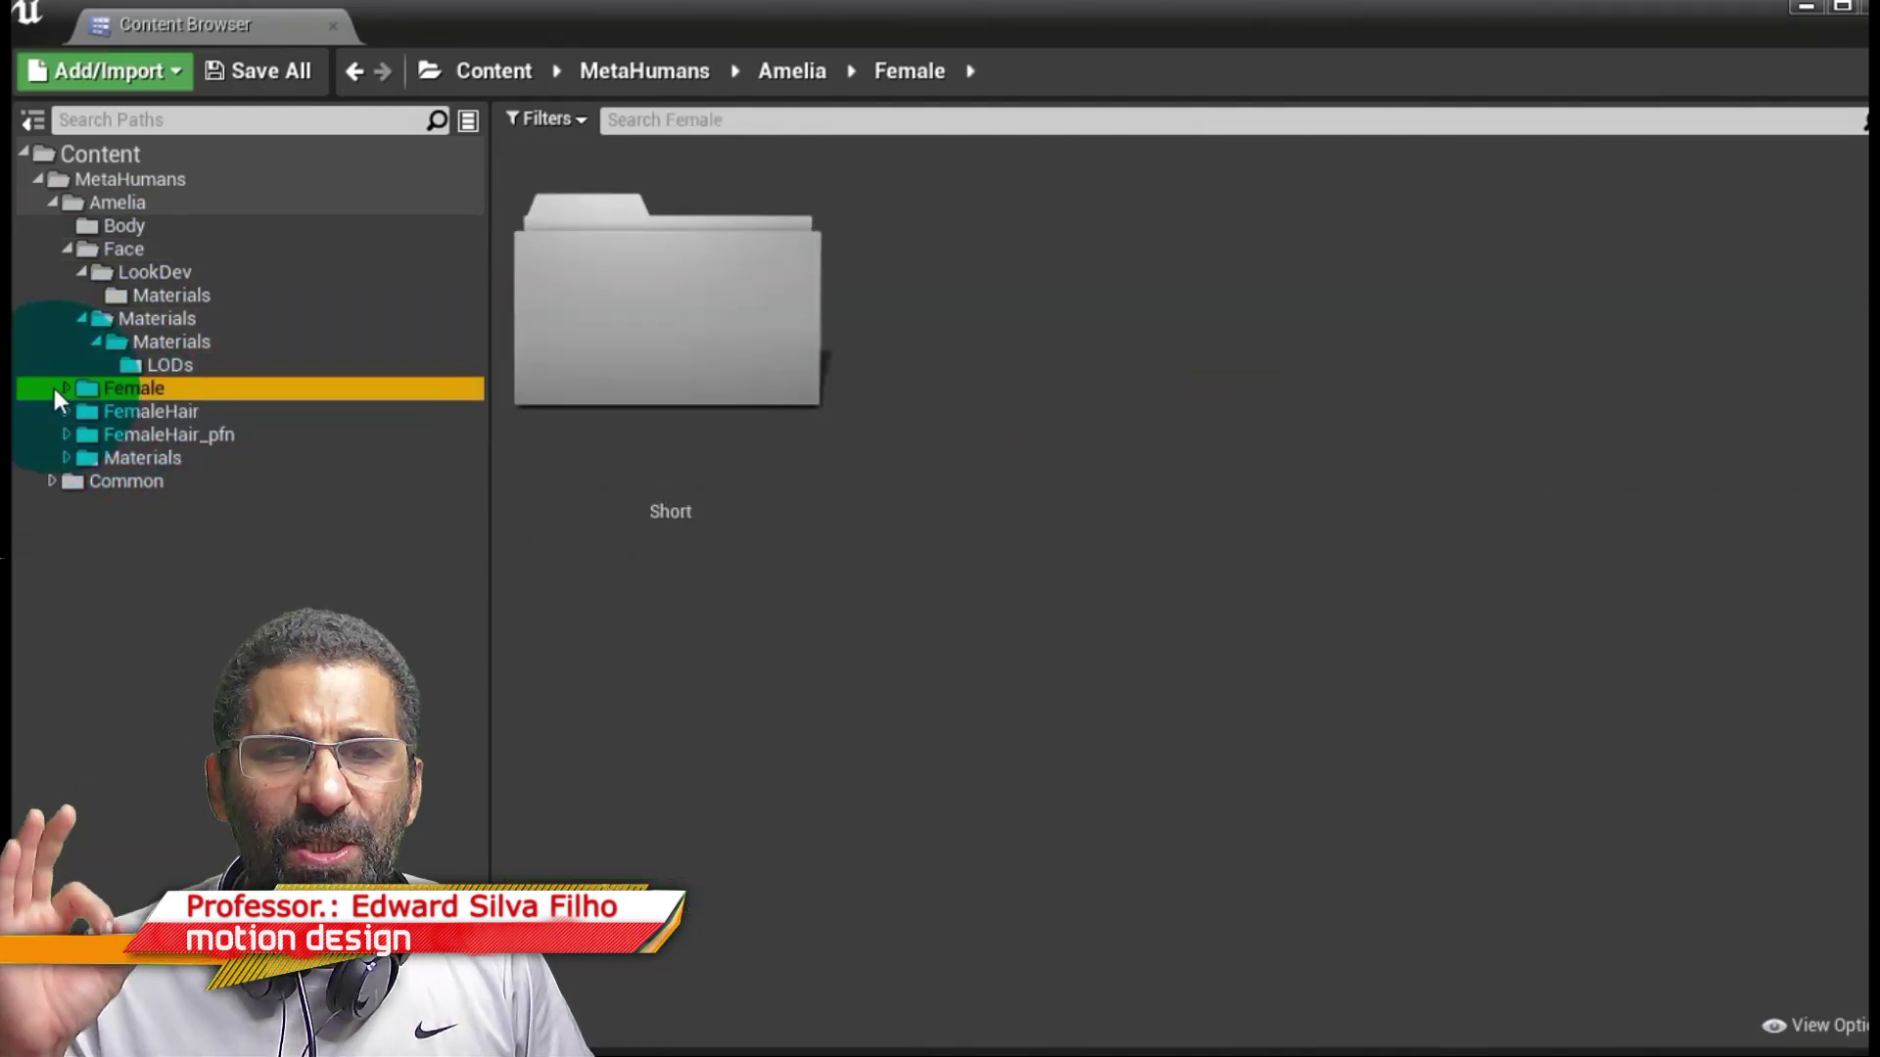
left_click(56, 388)
left_click(94, 411)
left_click(82, 411)
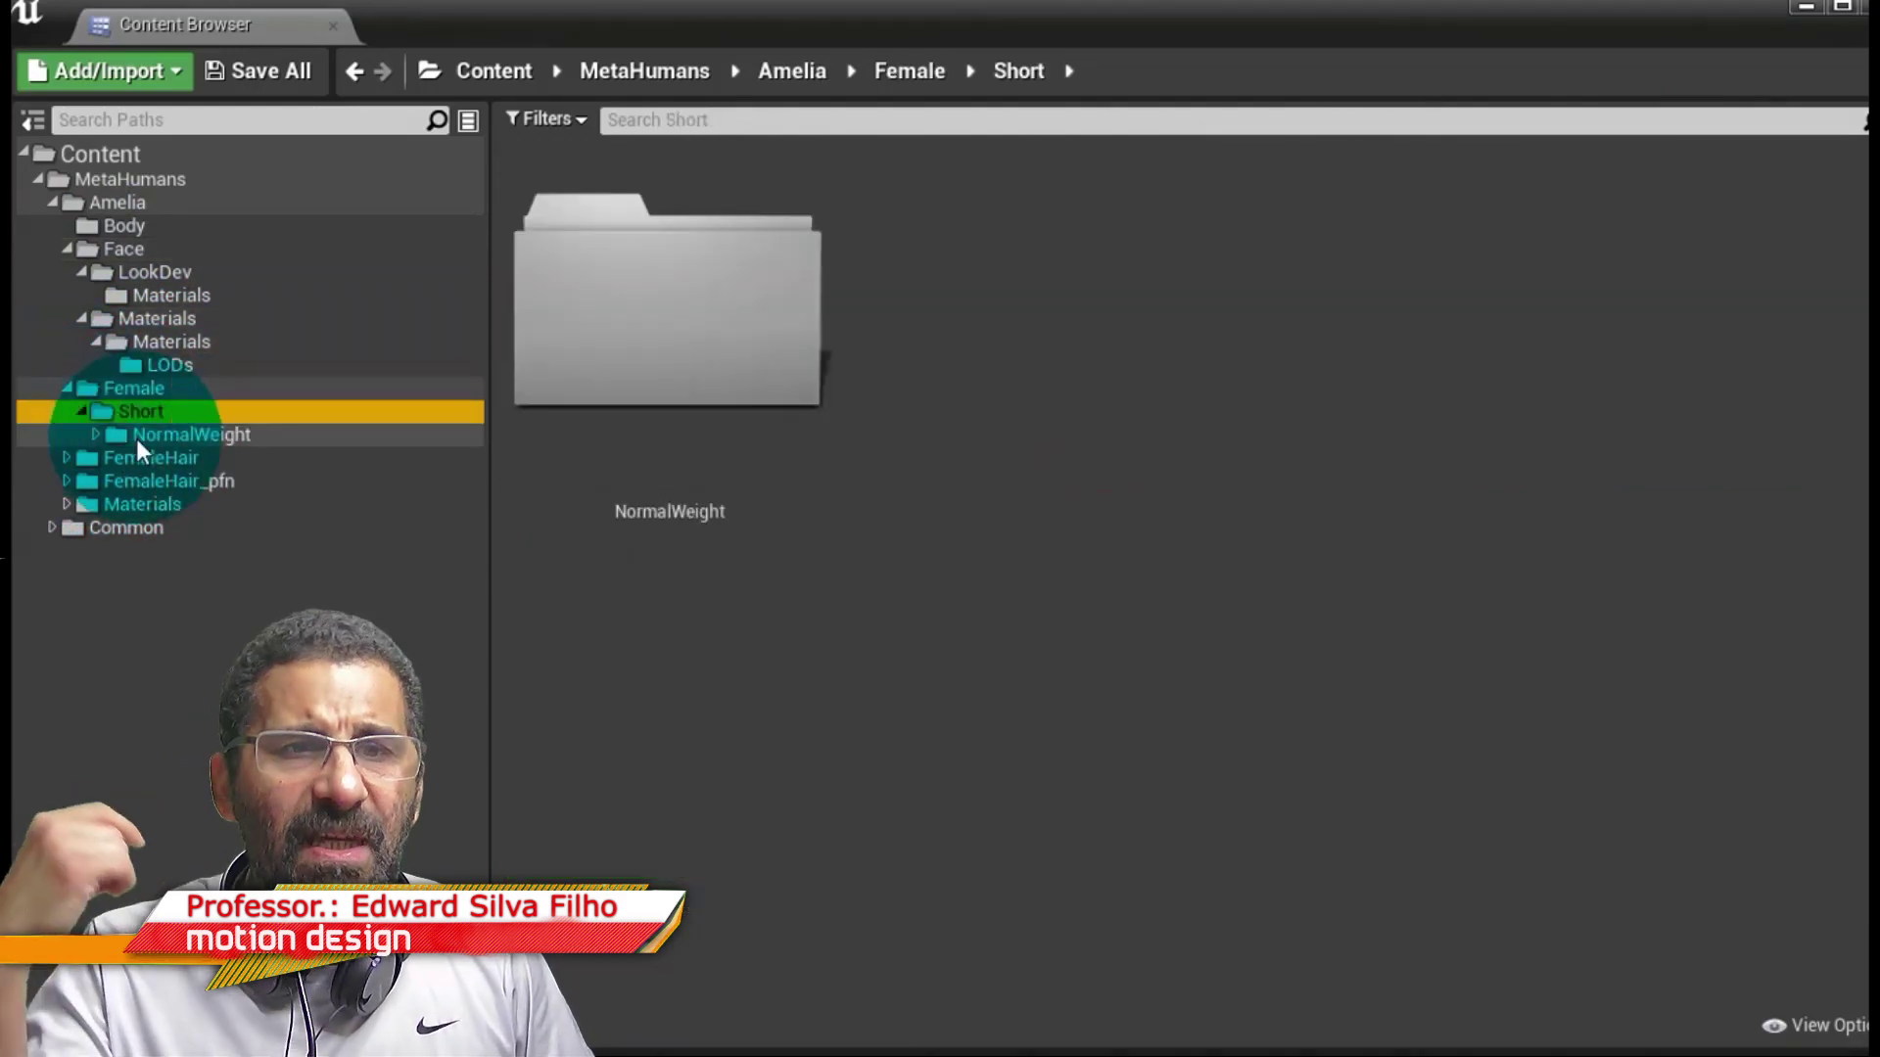
left_click(106, 435)
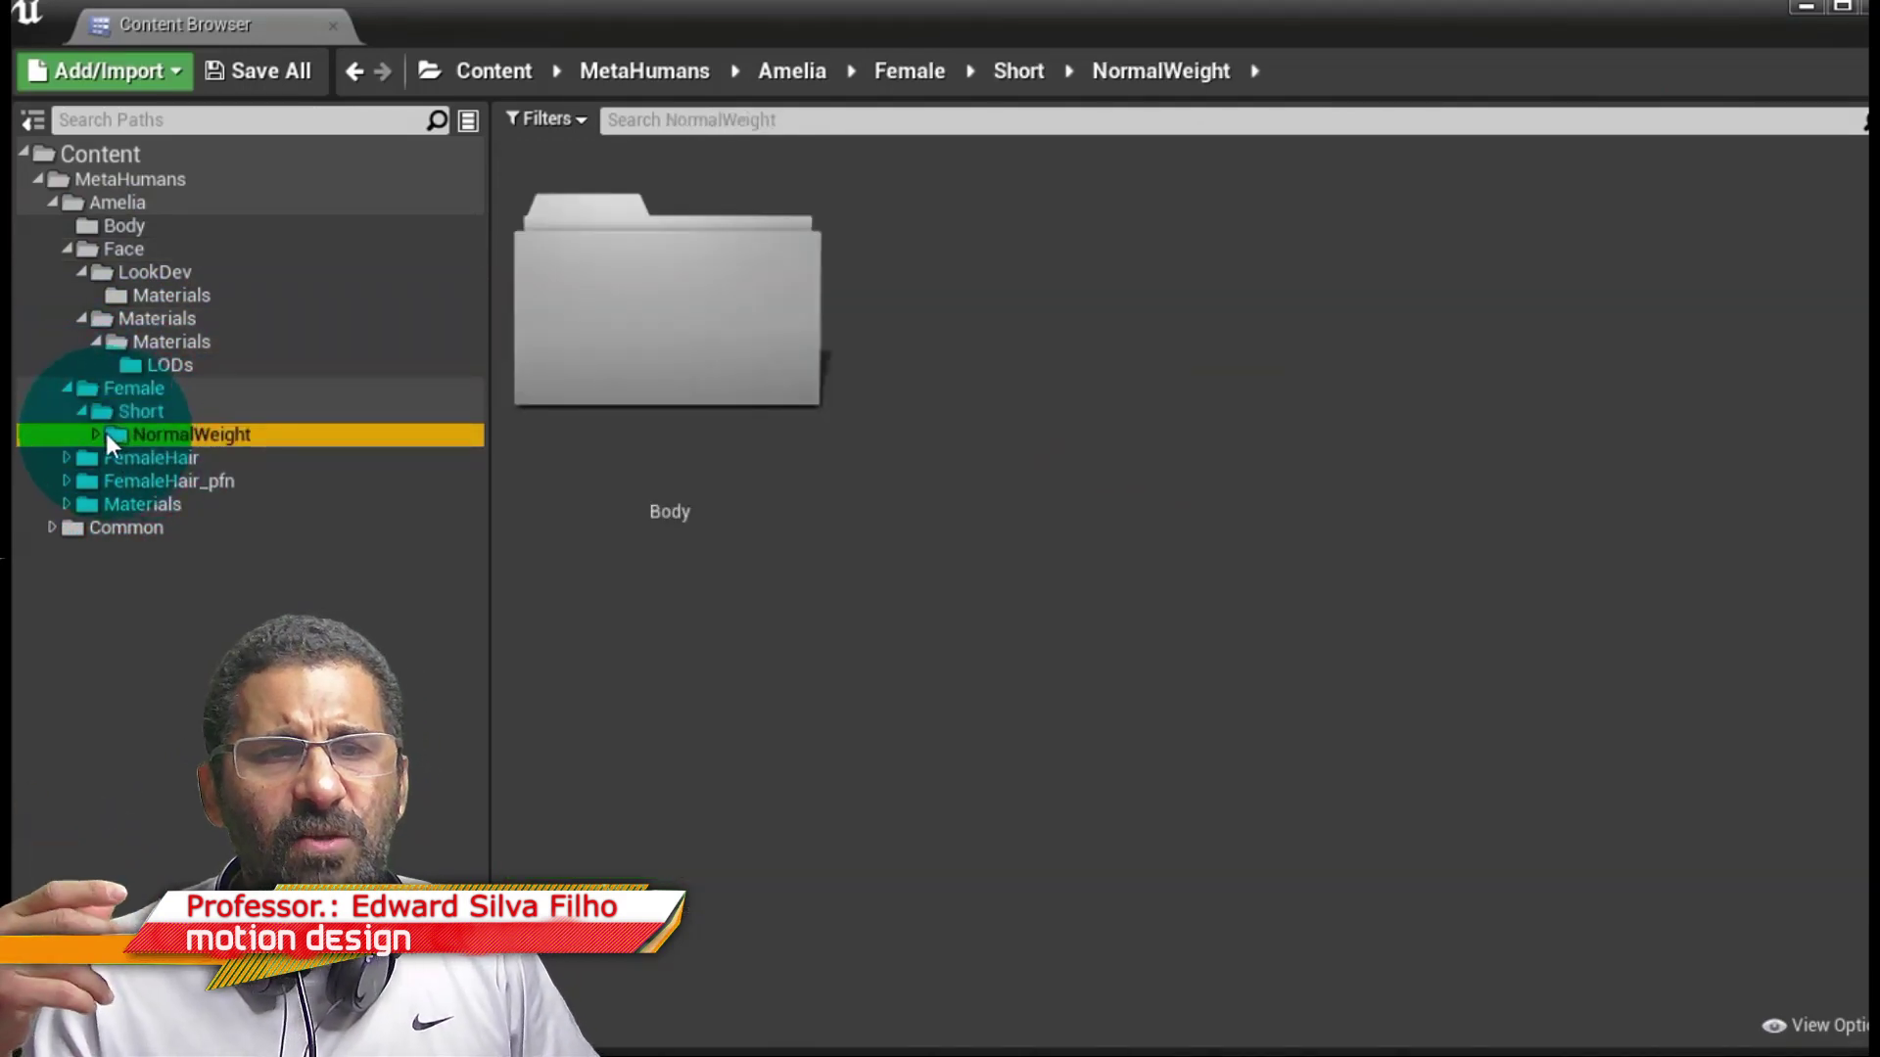
left_click(95, 435)
left_click(137, 458)
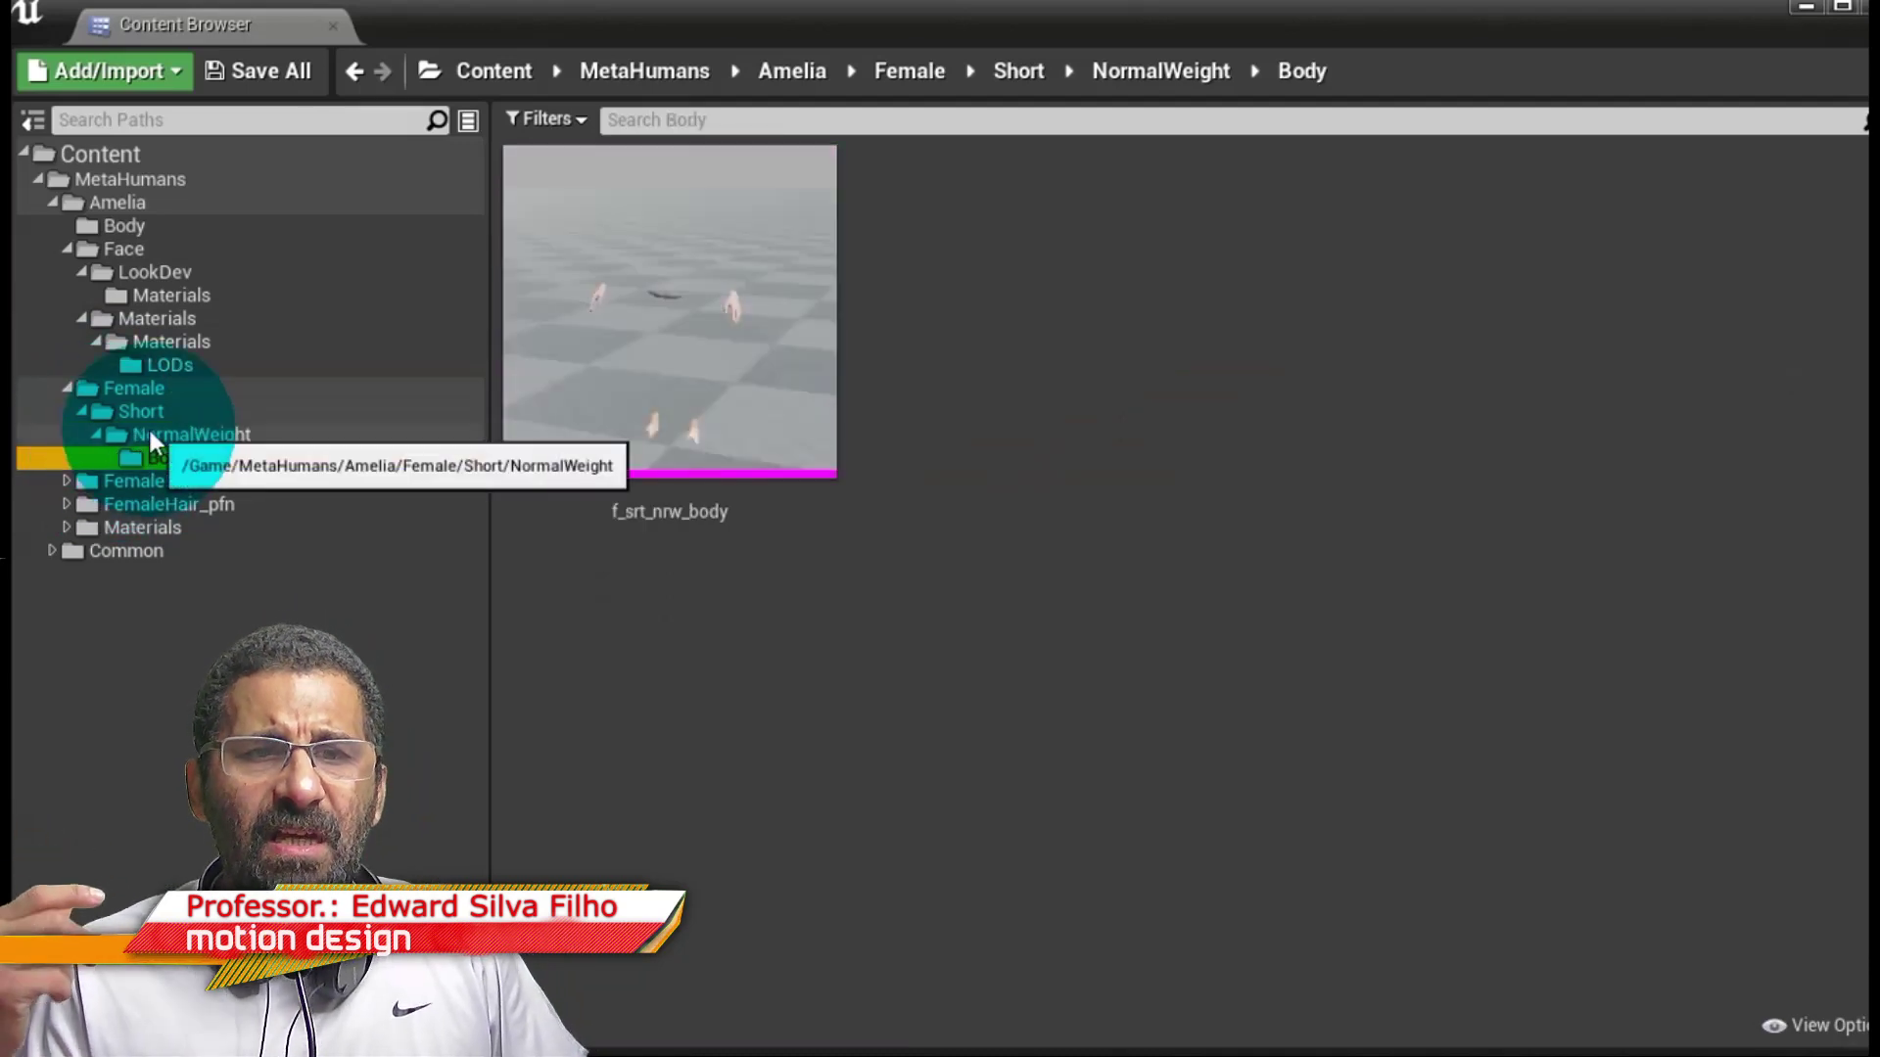
mouse_move(765, 211)
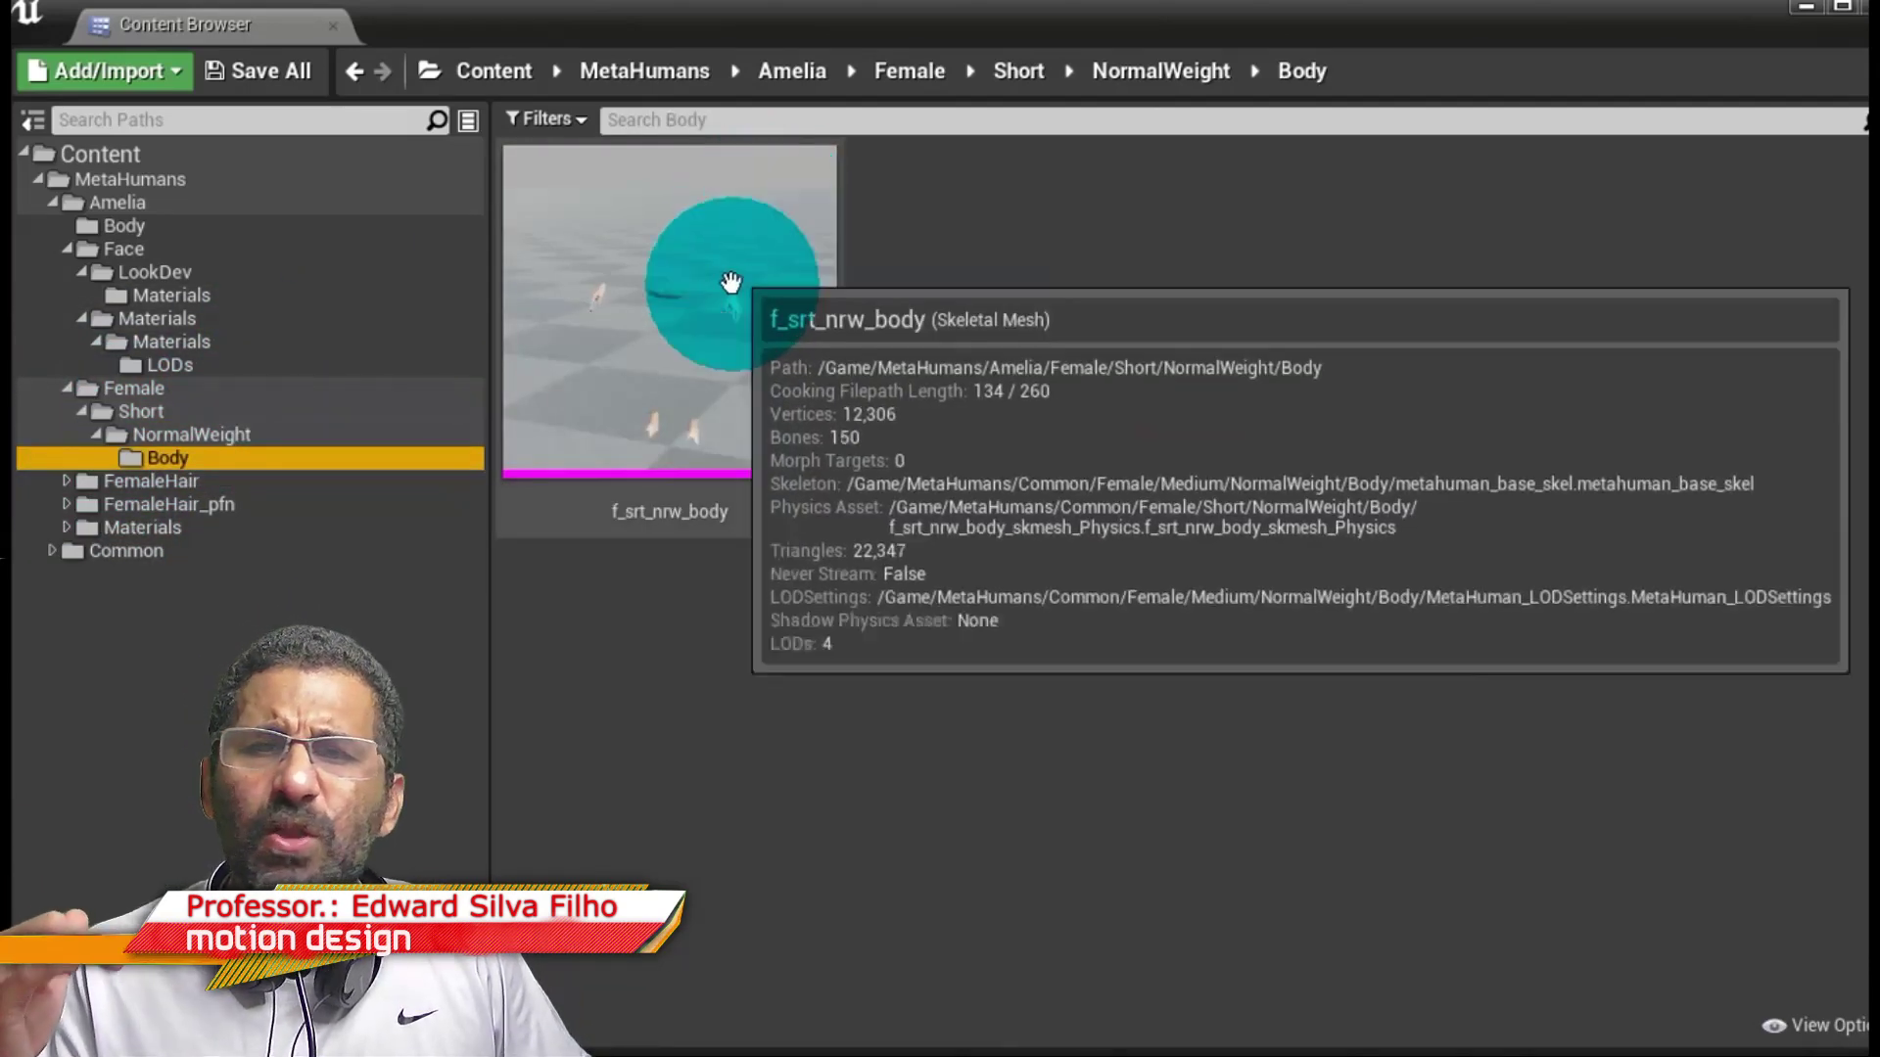
left_click(700, 353)
Look at the groom assets in FemaleHair > Hair and FemaleHair_pfn > Hair.
left_click(143, 503)
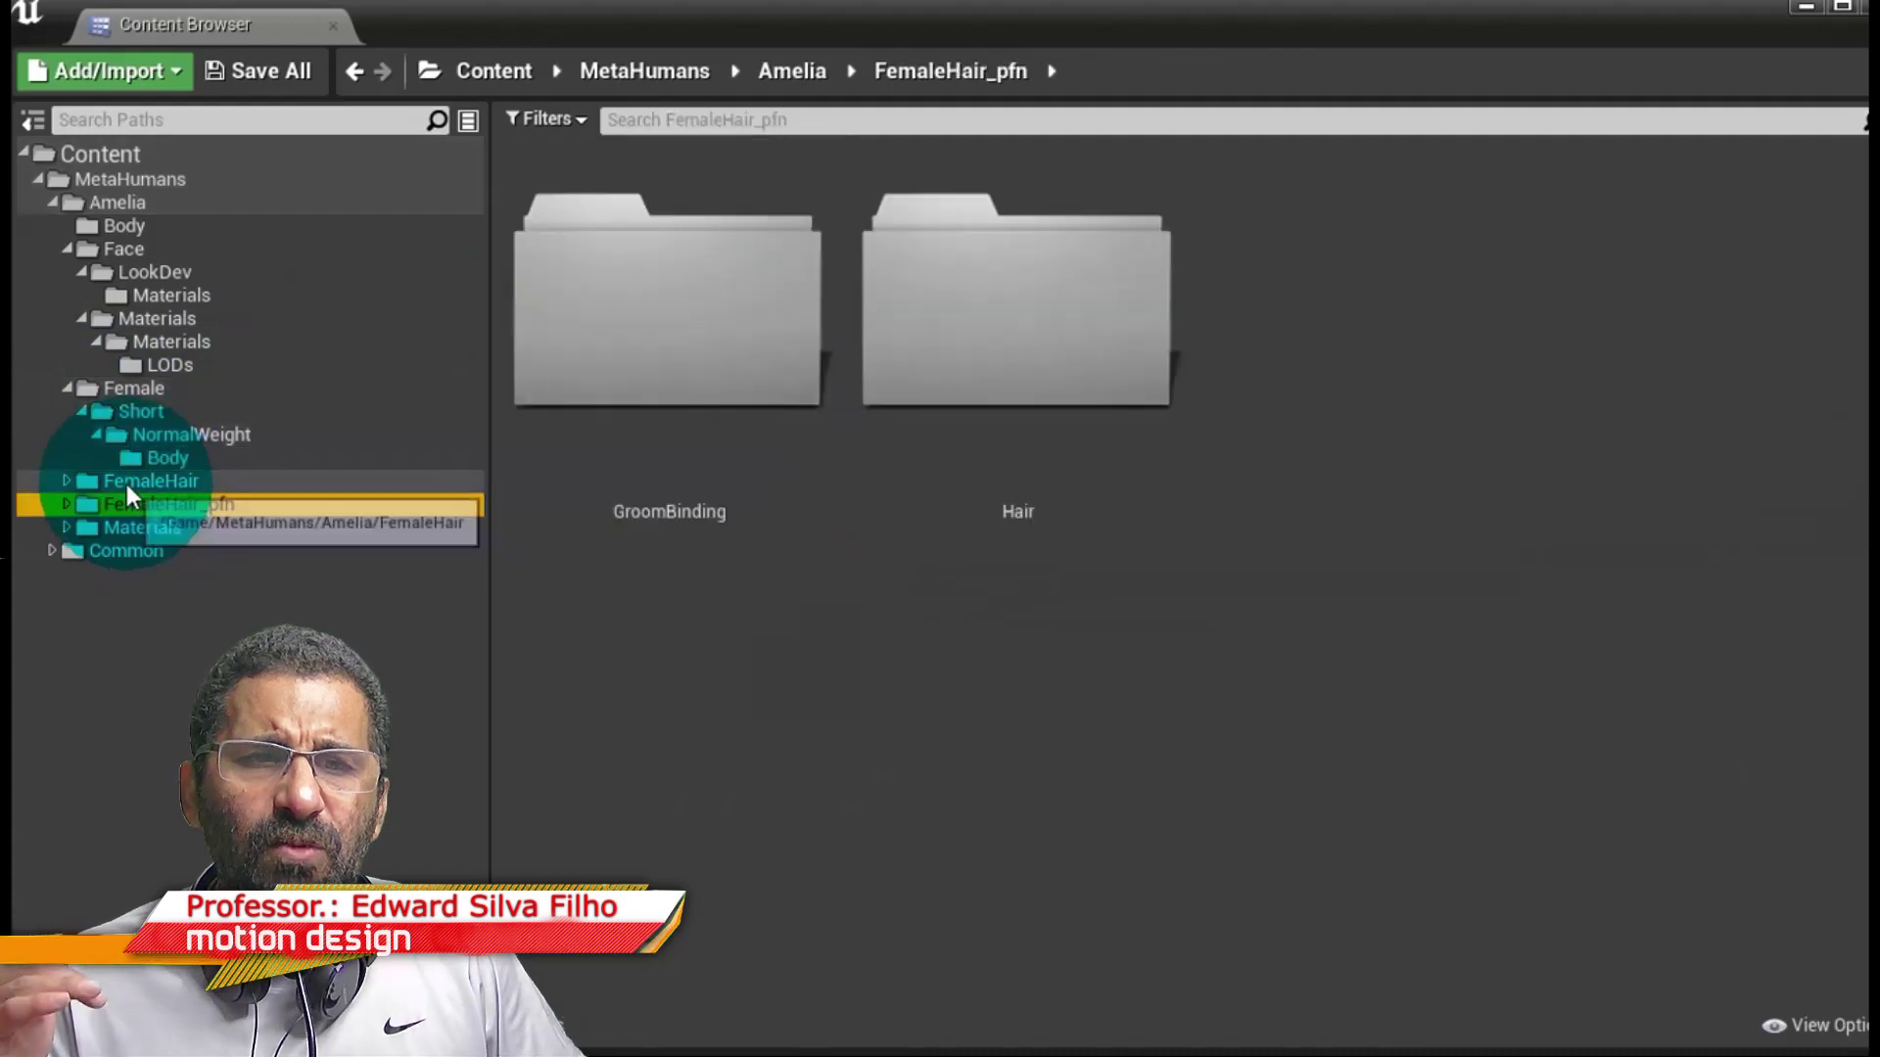
left_click(82, 481)
left_click(68, 481)
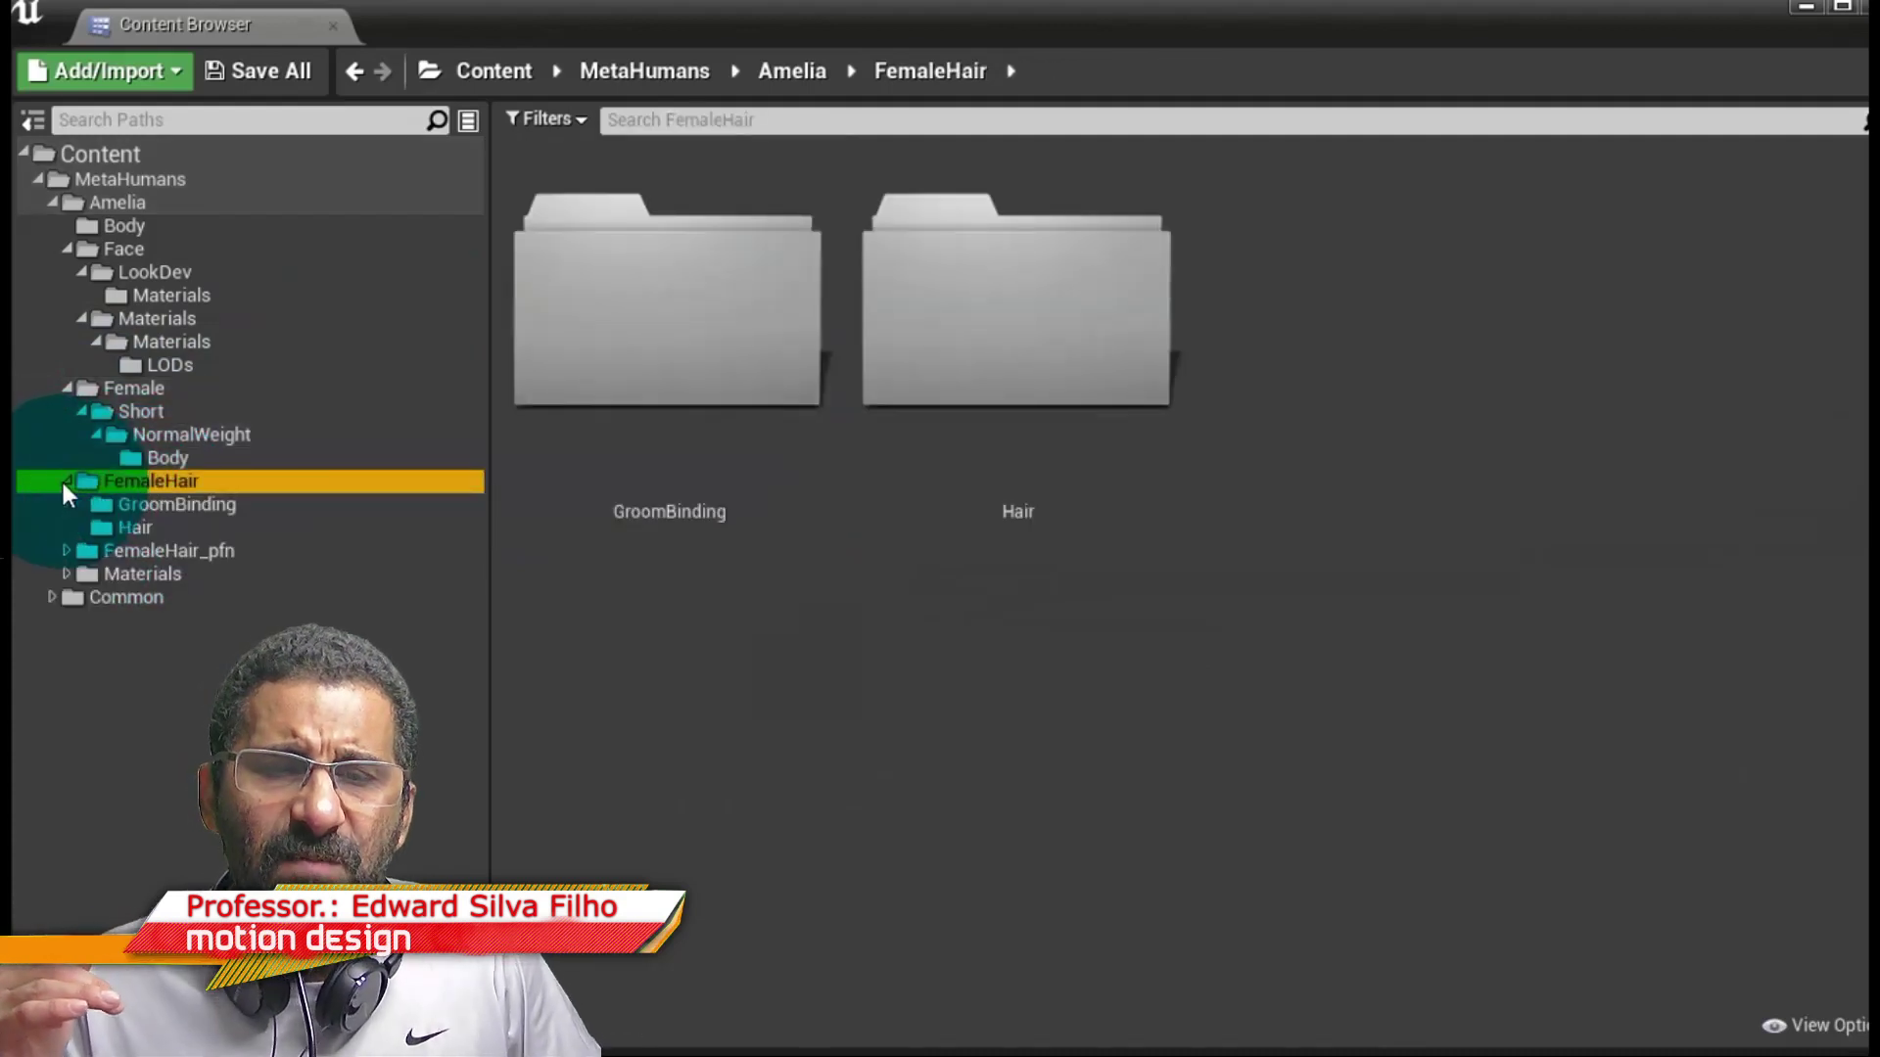
left_click(98, 505)
left_click(114, 528)
left_click(59, 554)
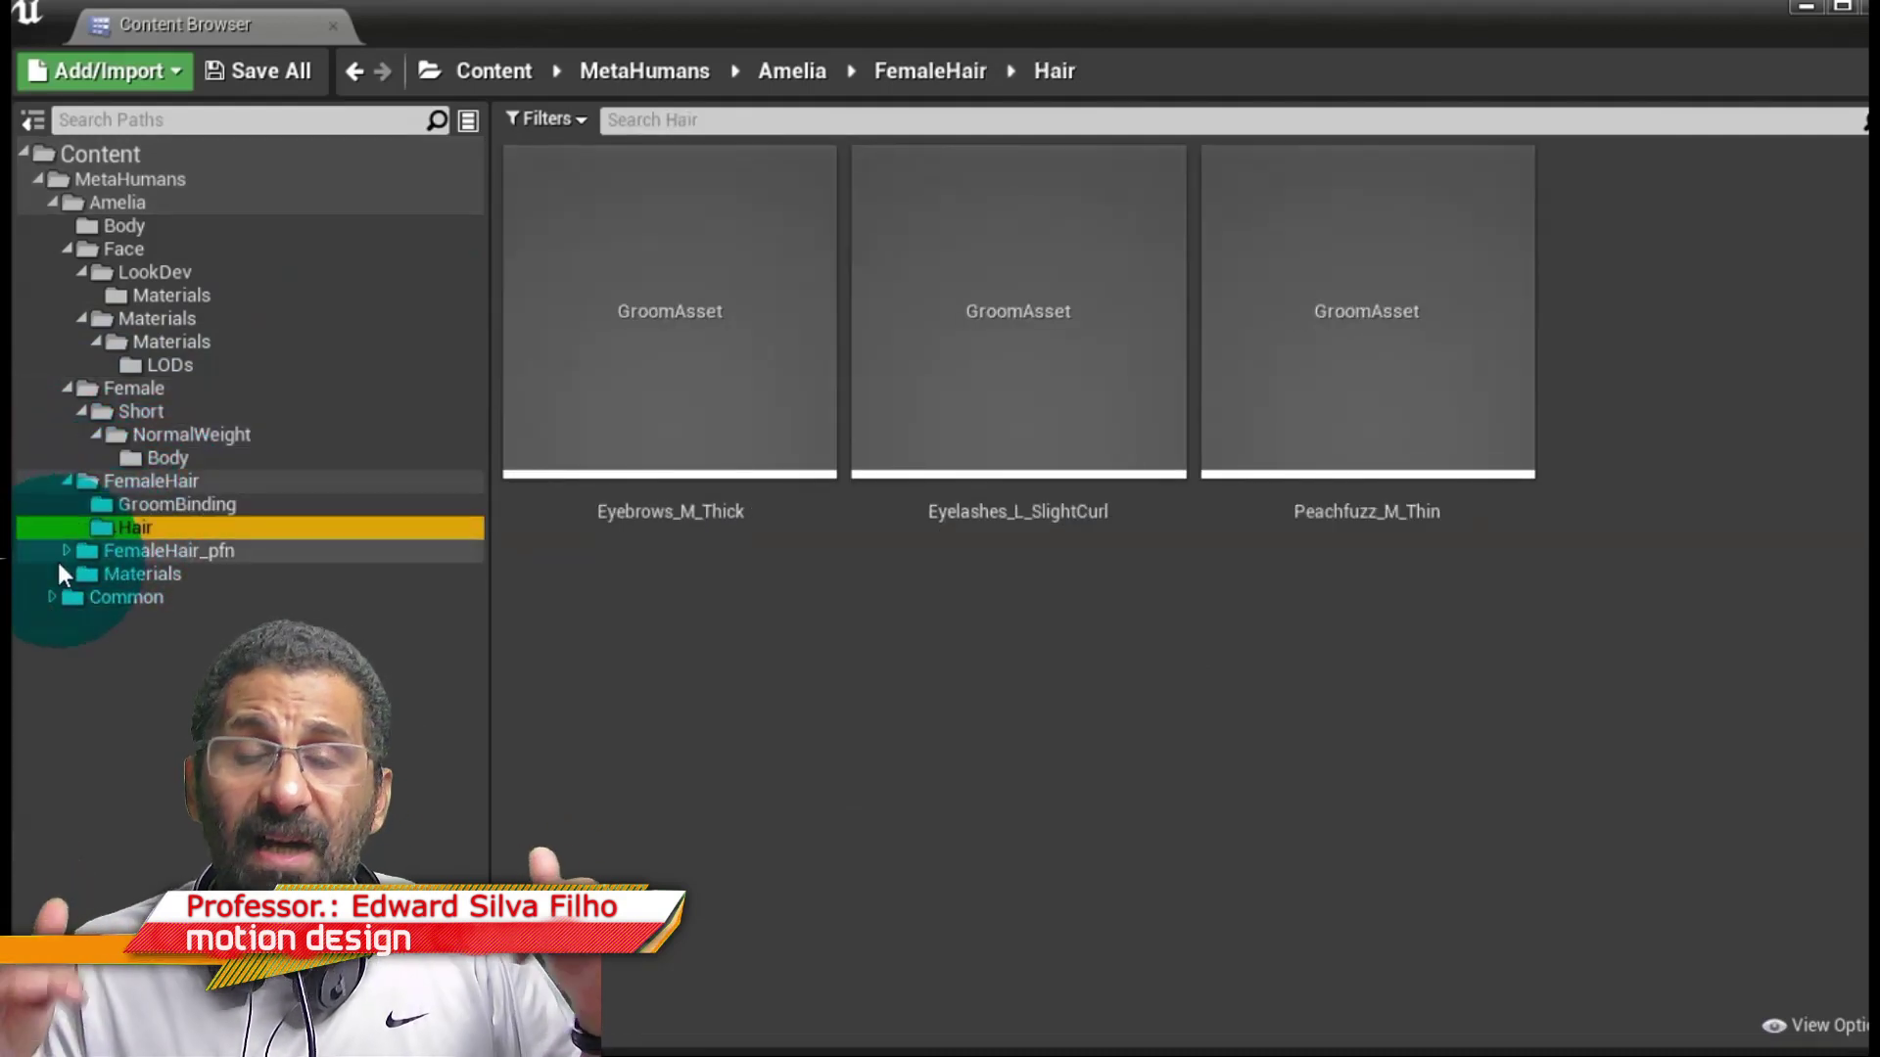
left_click(67, 551)
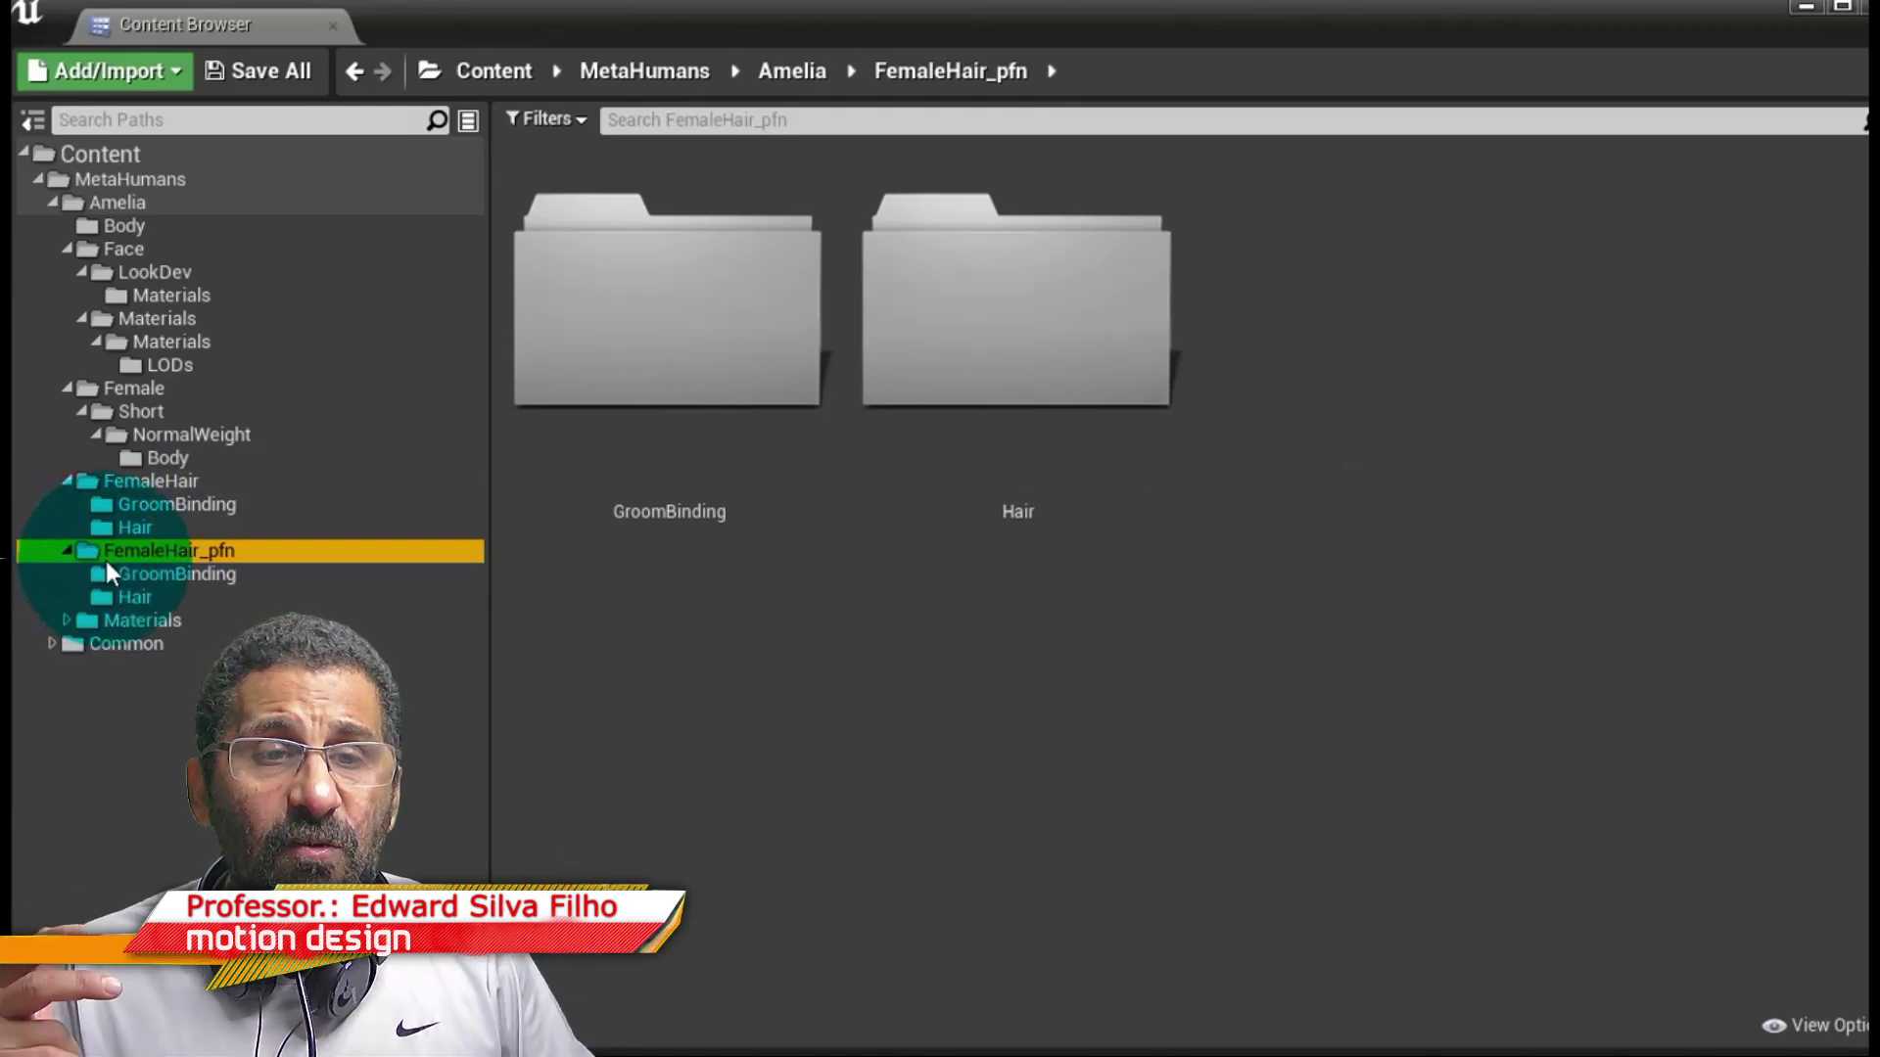
left_click(120, 593)
View Amelia's Flats, Hoodie and Jeans_slm material folders, then expand MetaHumans Common.
left_click(60, 616)
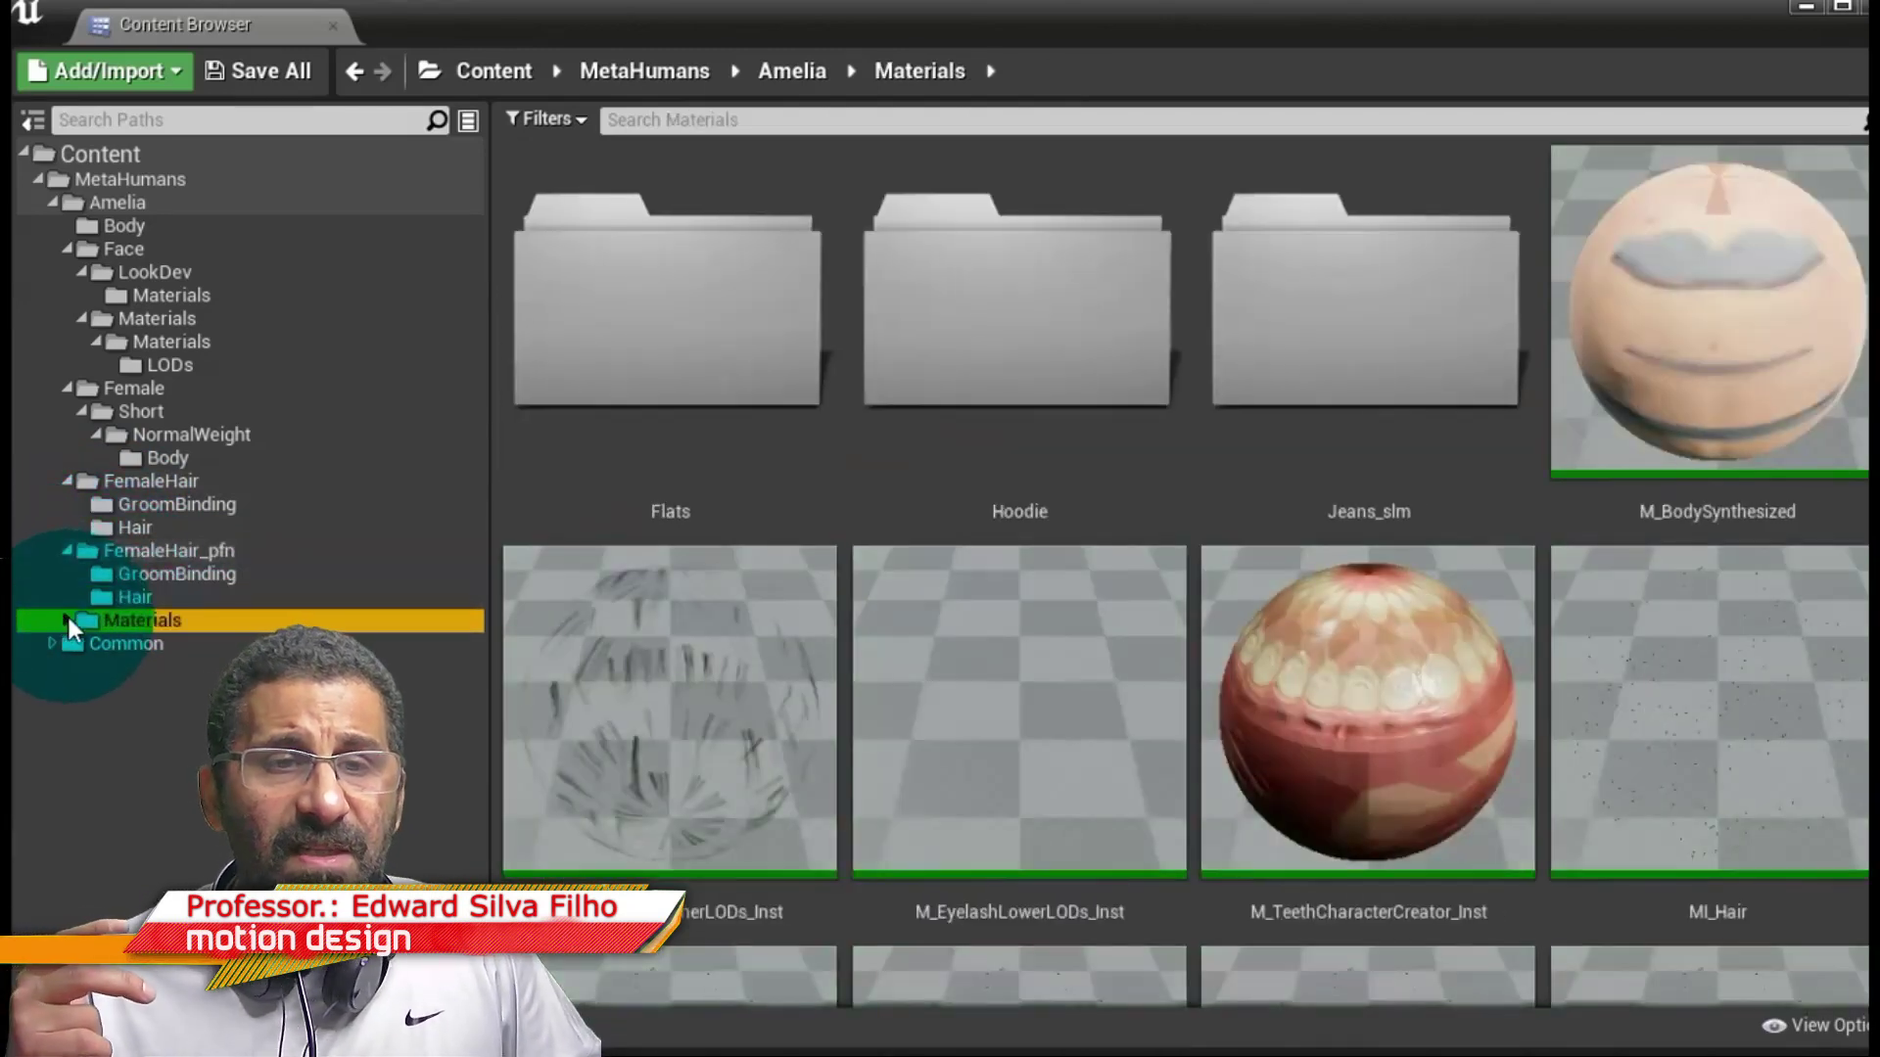
left_click(64, 620)
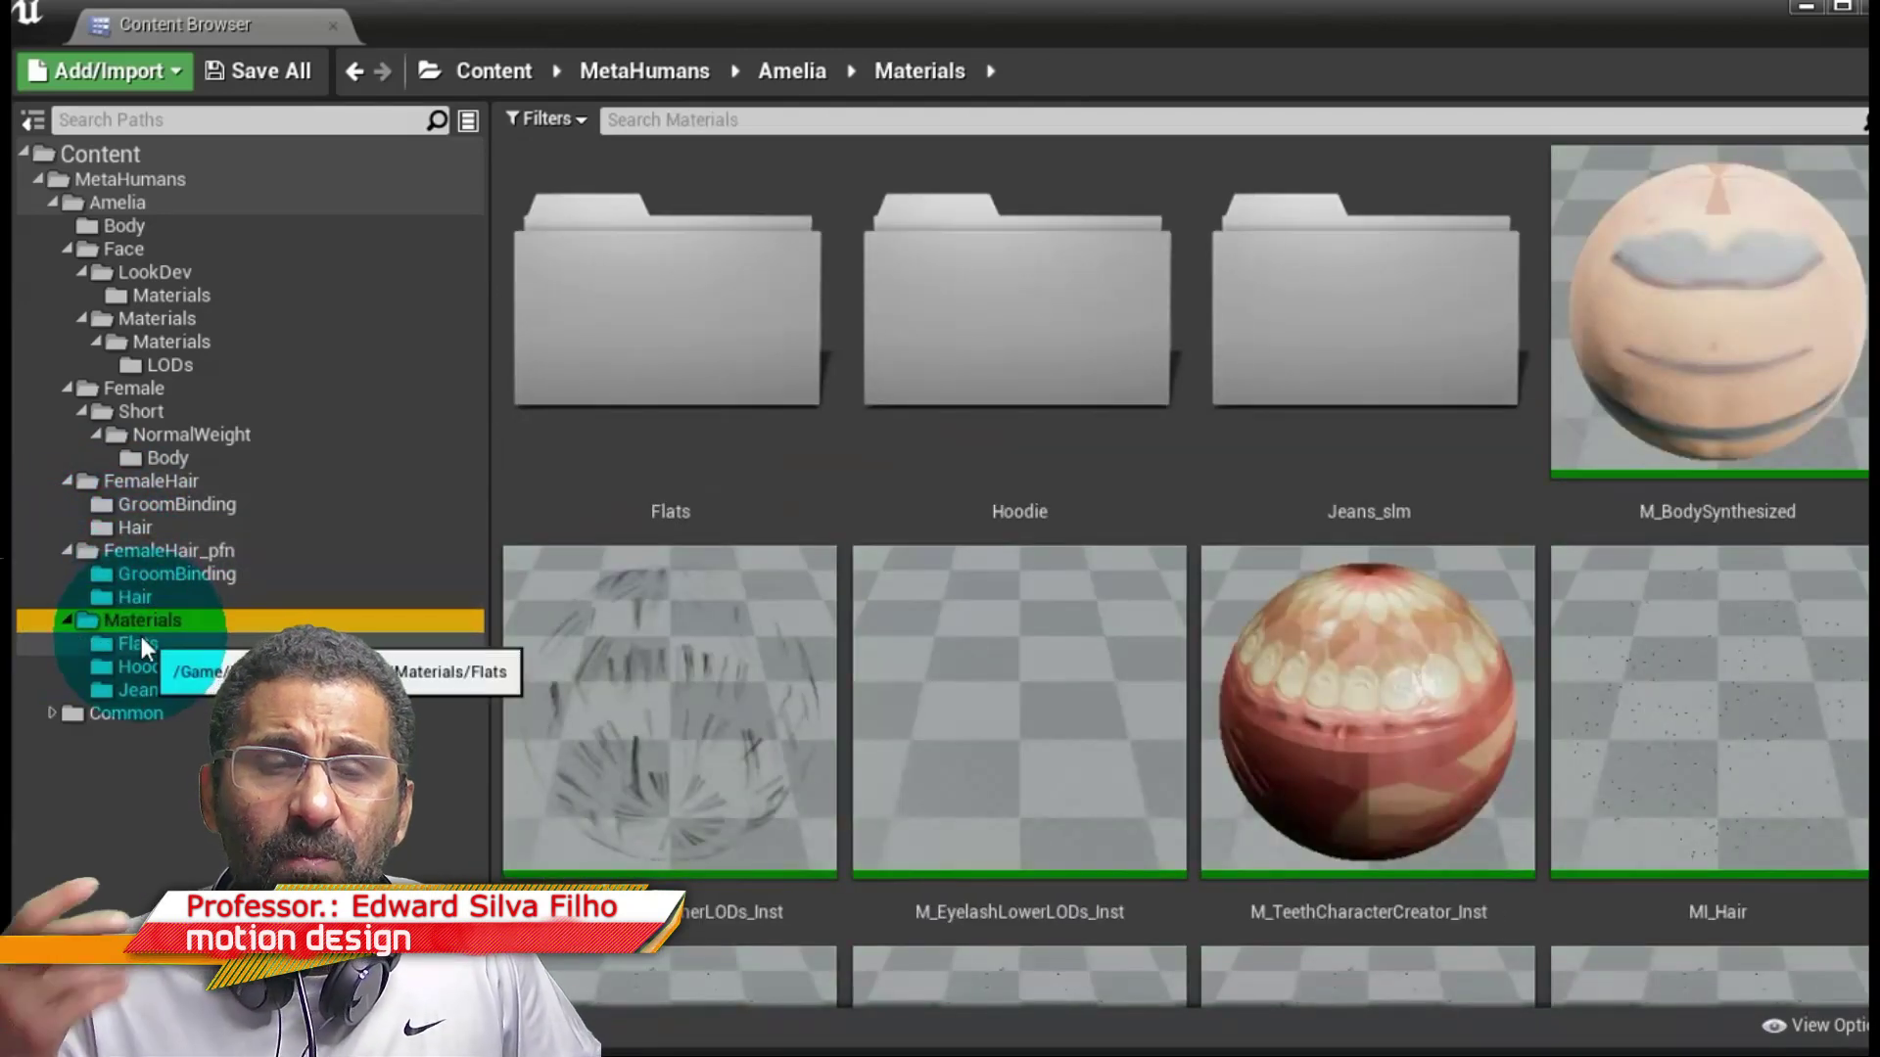
scroll(1099, 348, "down", 3)
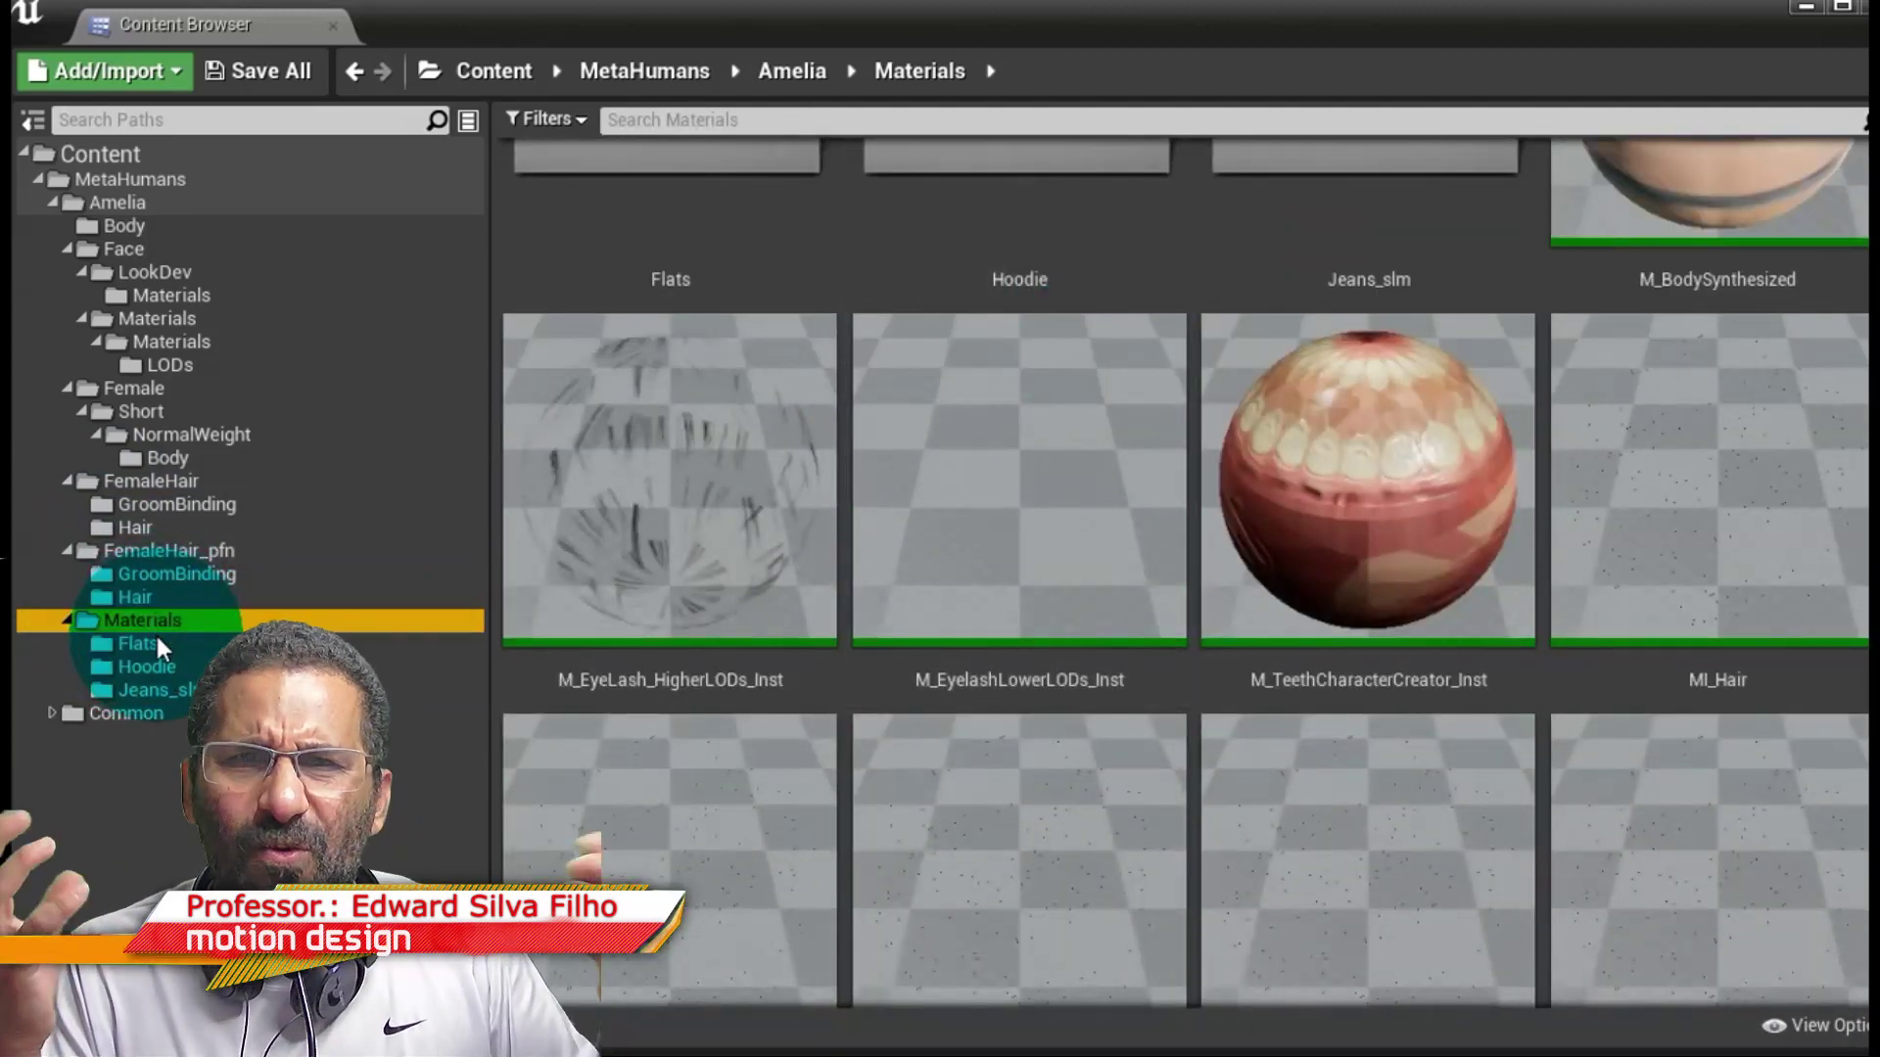
left_click(155, 643)
left_click(156, 666)
left_click(155, 692)
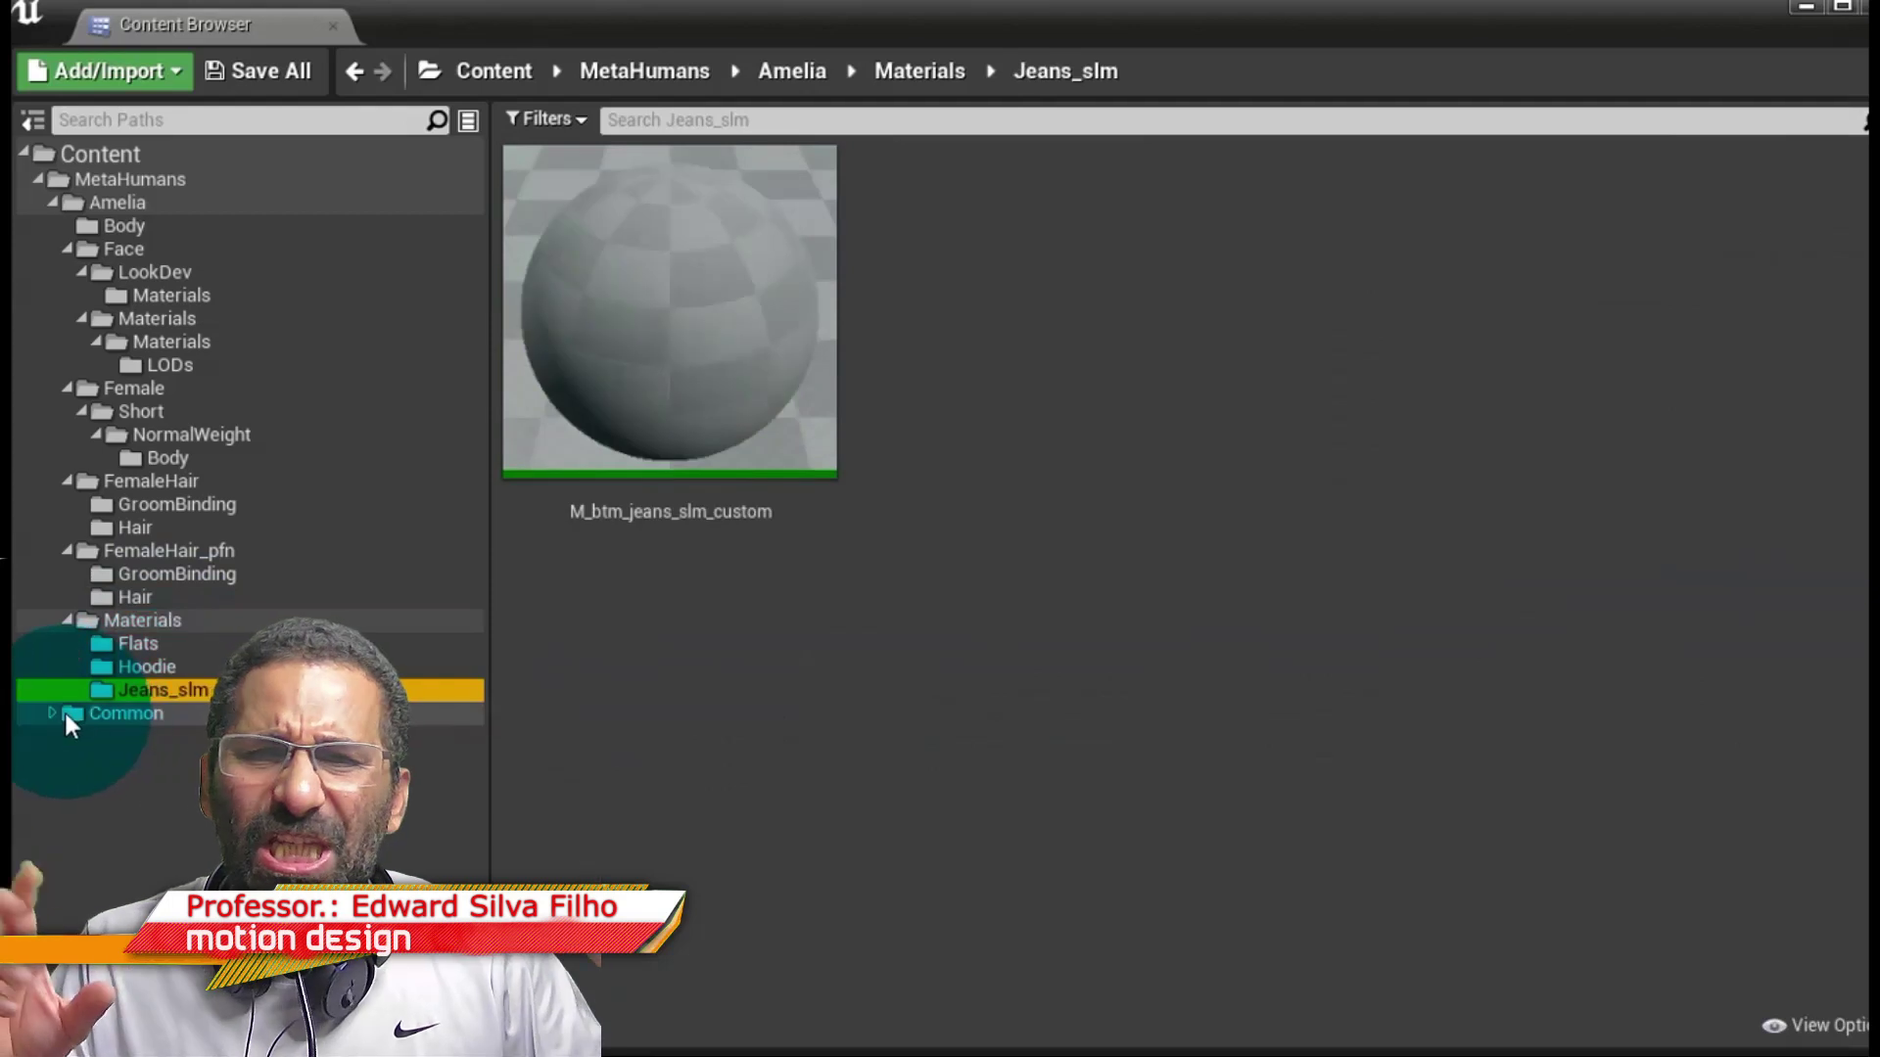
left_click(51, 713)
From the Content root, open MetaHumans > Common > Common, then show the Controls folder.
left_click(178, 155)
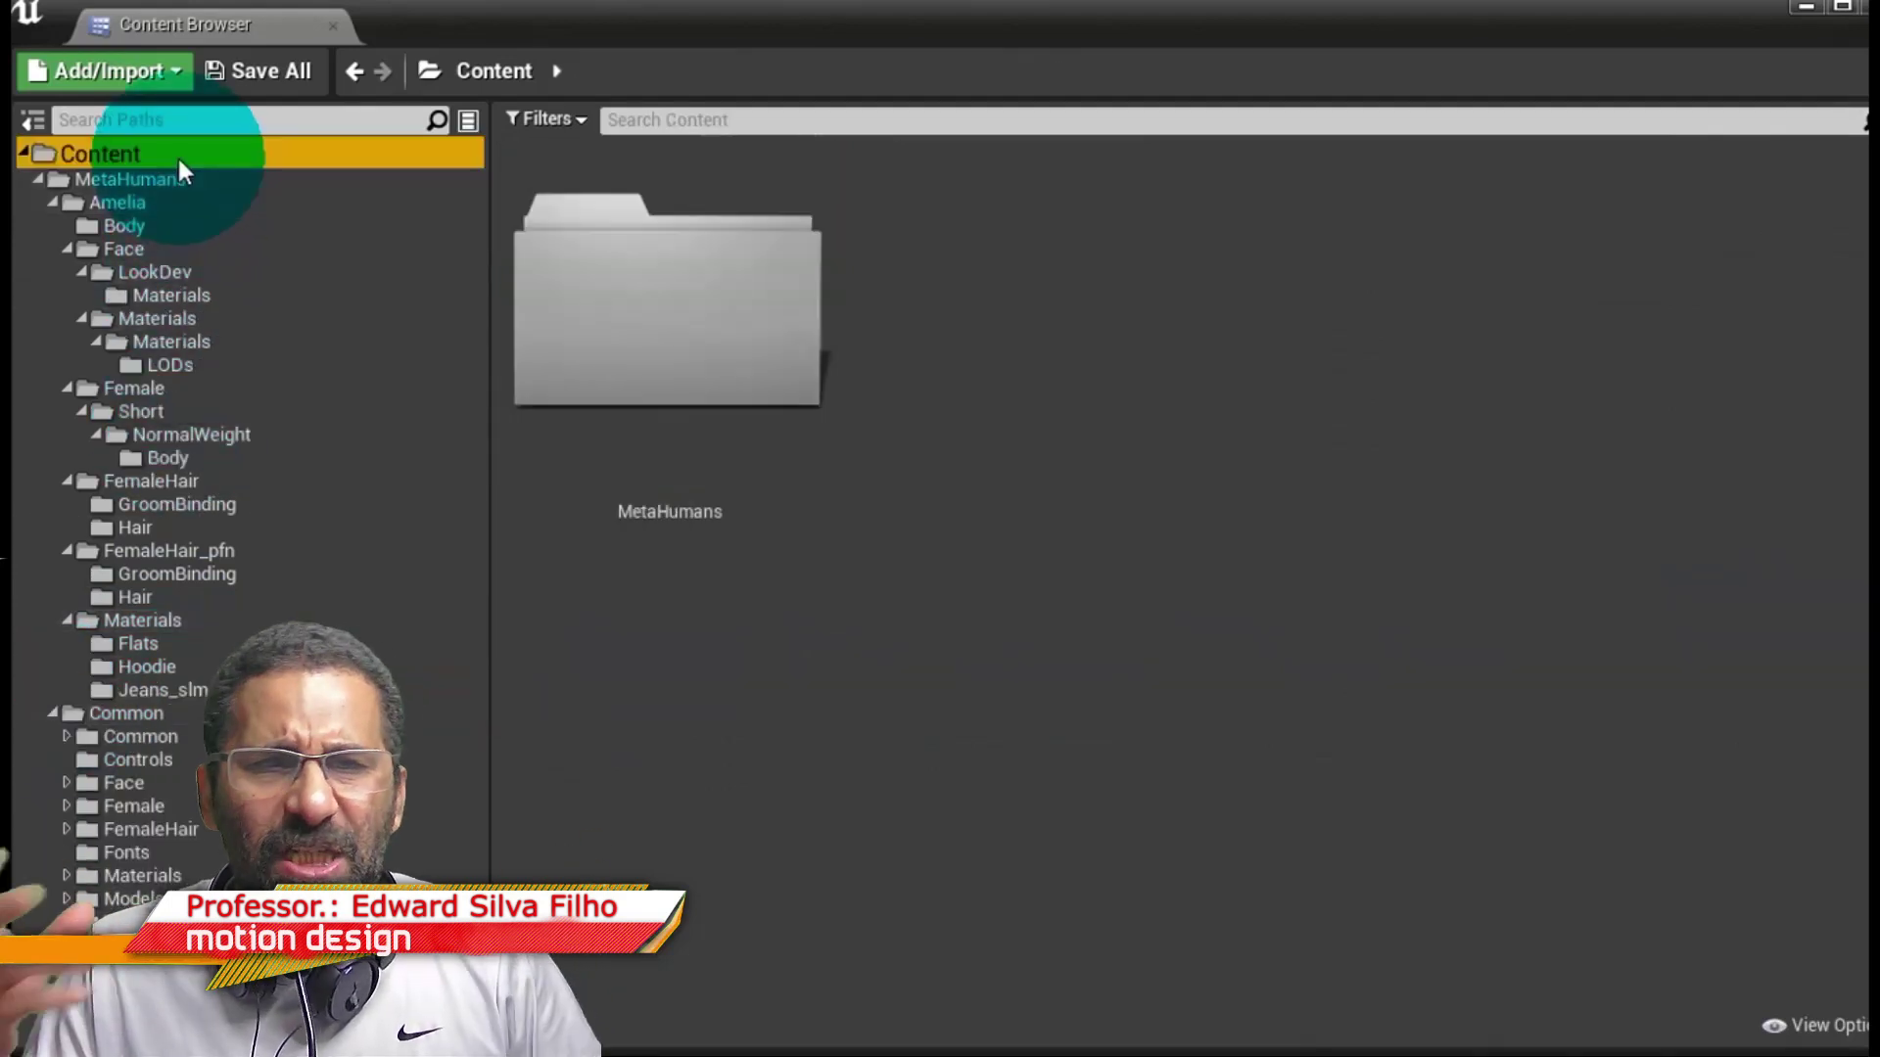
double_click(533, 231)
left_click(734, 320)
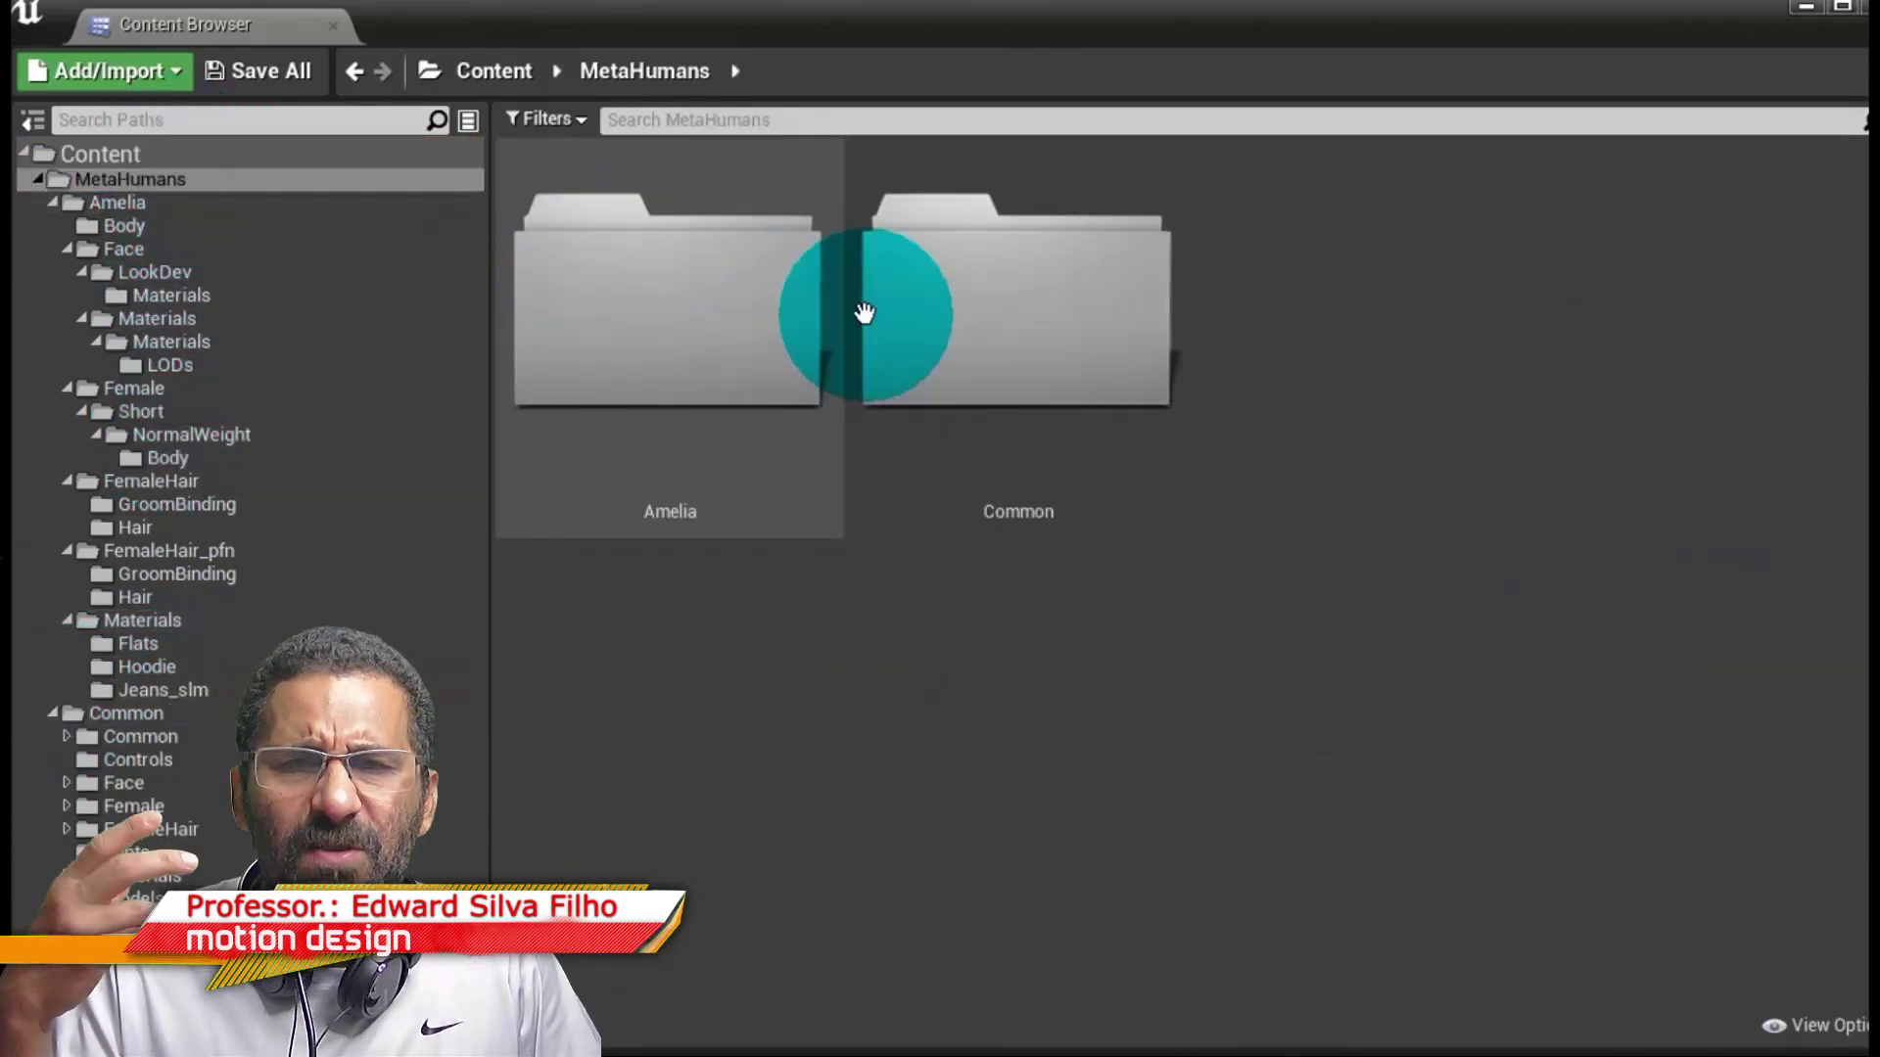
double_click(902, 306)
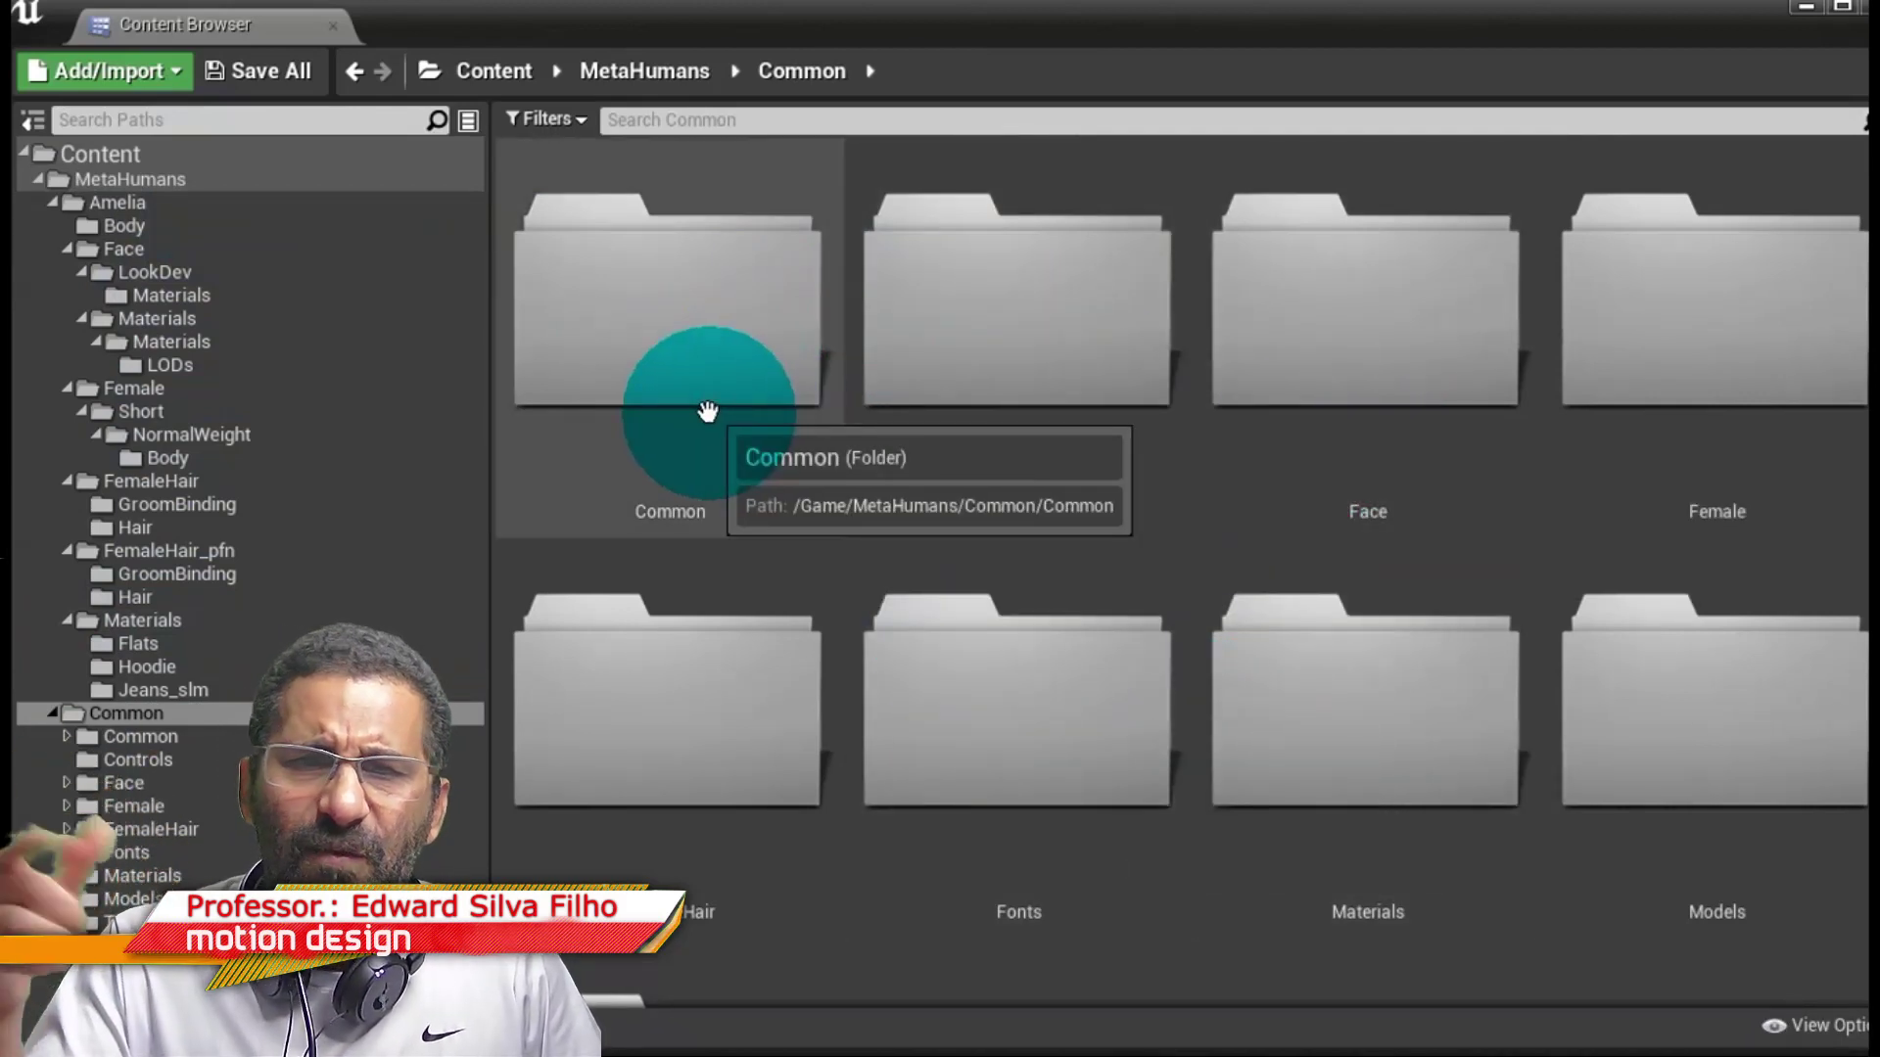
double_click(707, 411)
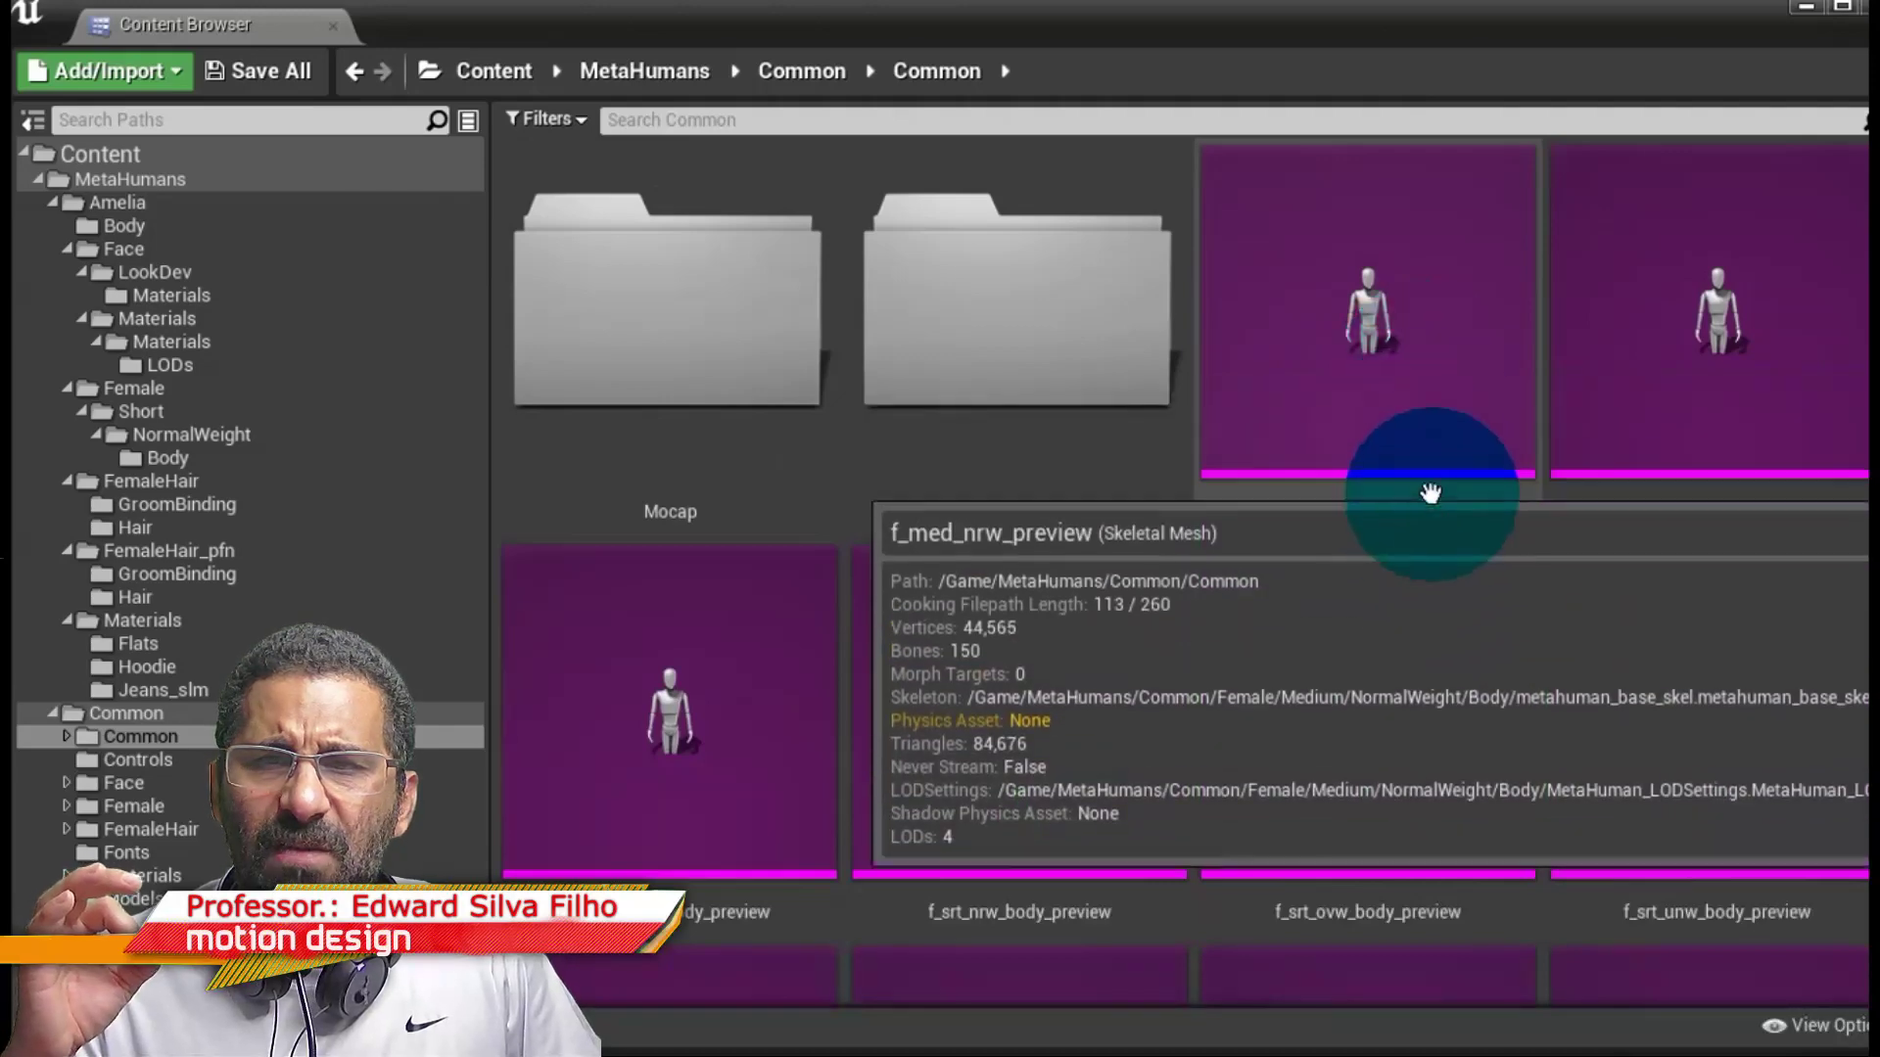
scroll(1433, 575, "down", 2)
scroll(1432, 575, "down", 5)
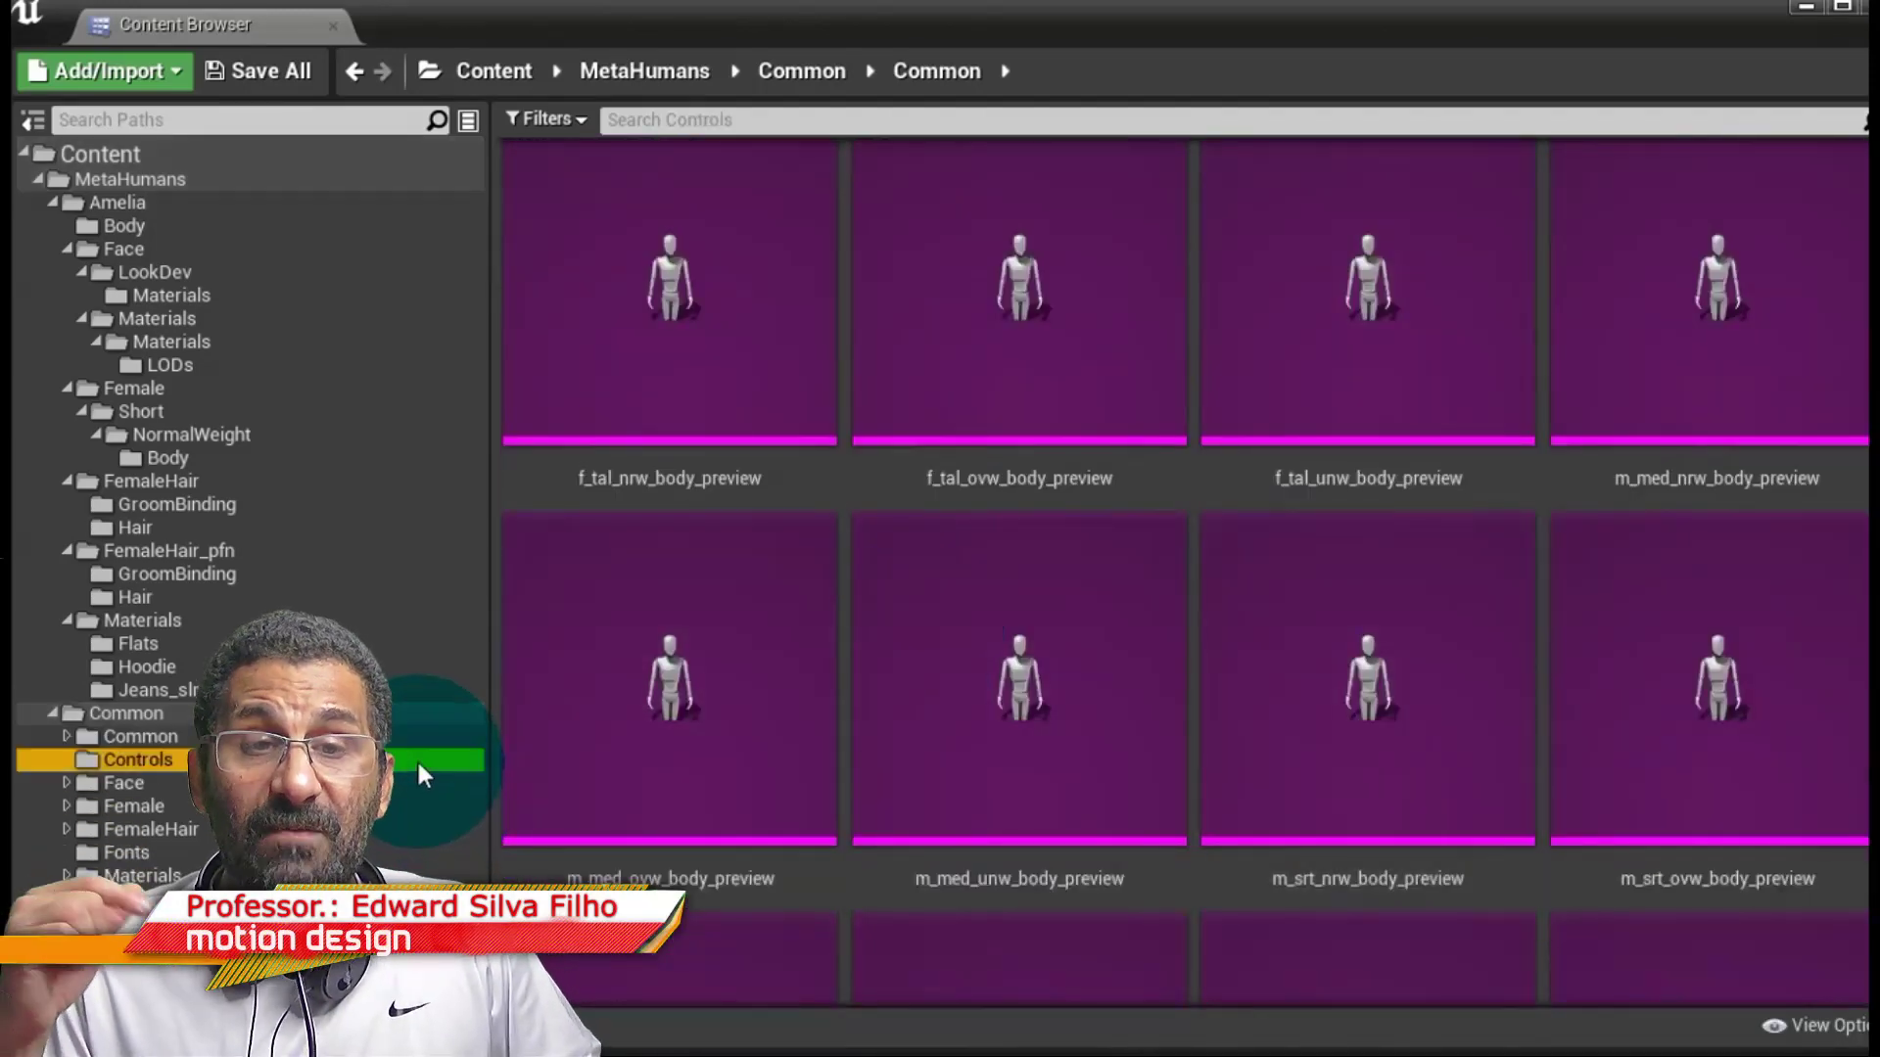
left_click(415, 759)
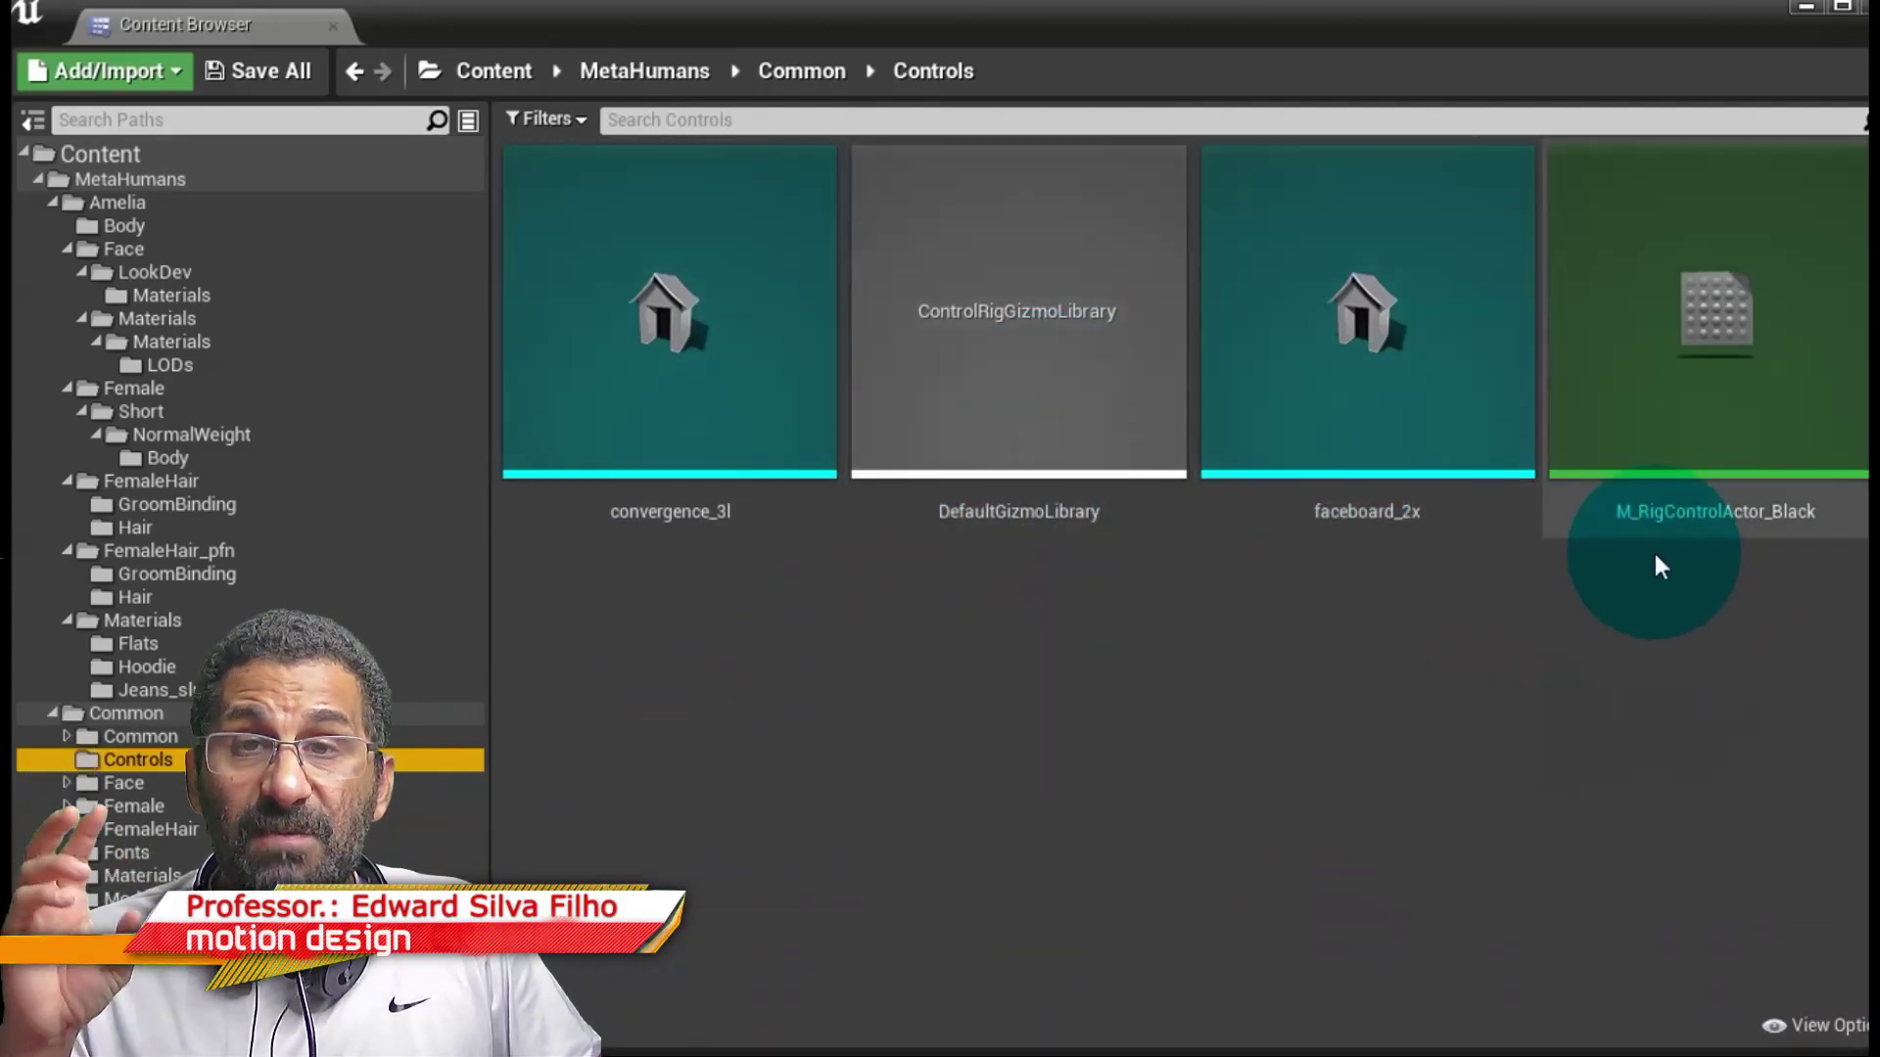
Open Face_PostProcess_AnimBP in the Common Face folder and let Face_Archetype load.
left_click(415, 782)
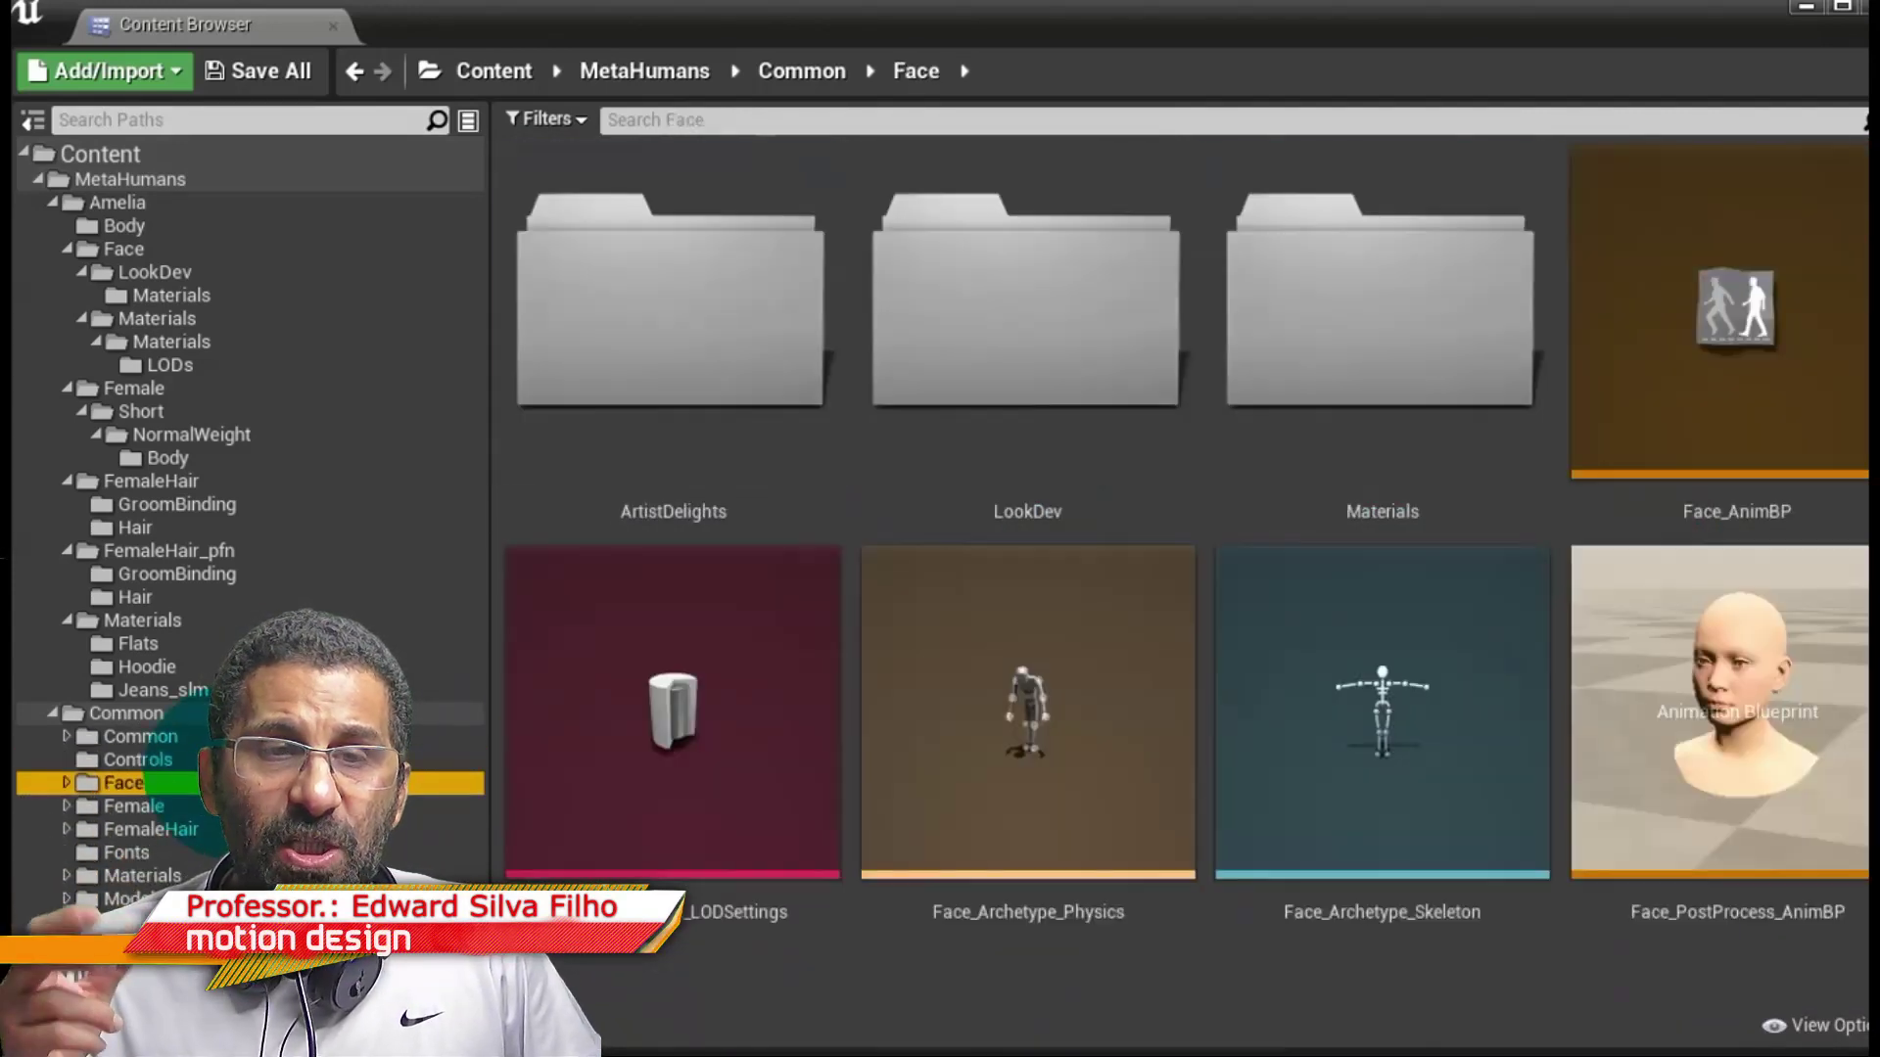
double_click(1701, 638)
left_click(978, 705)
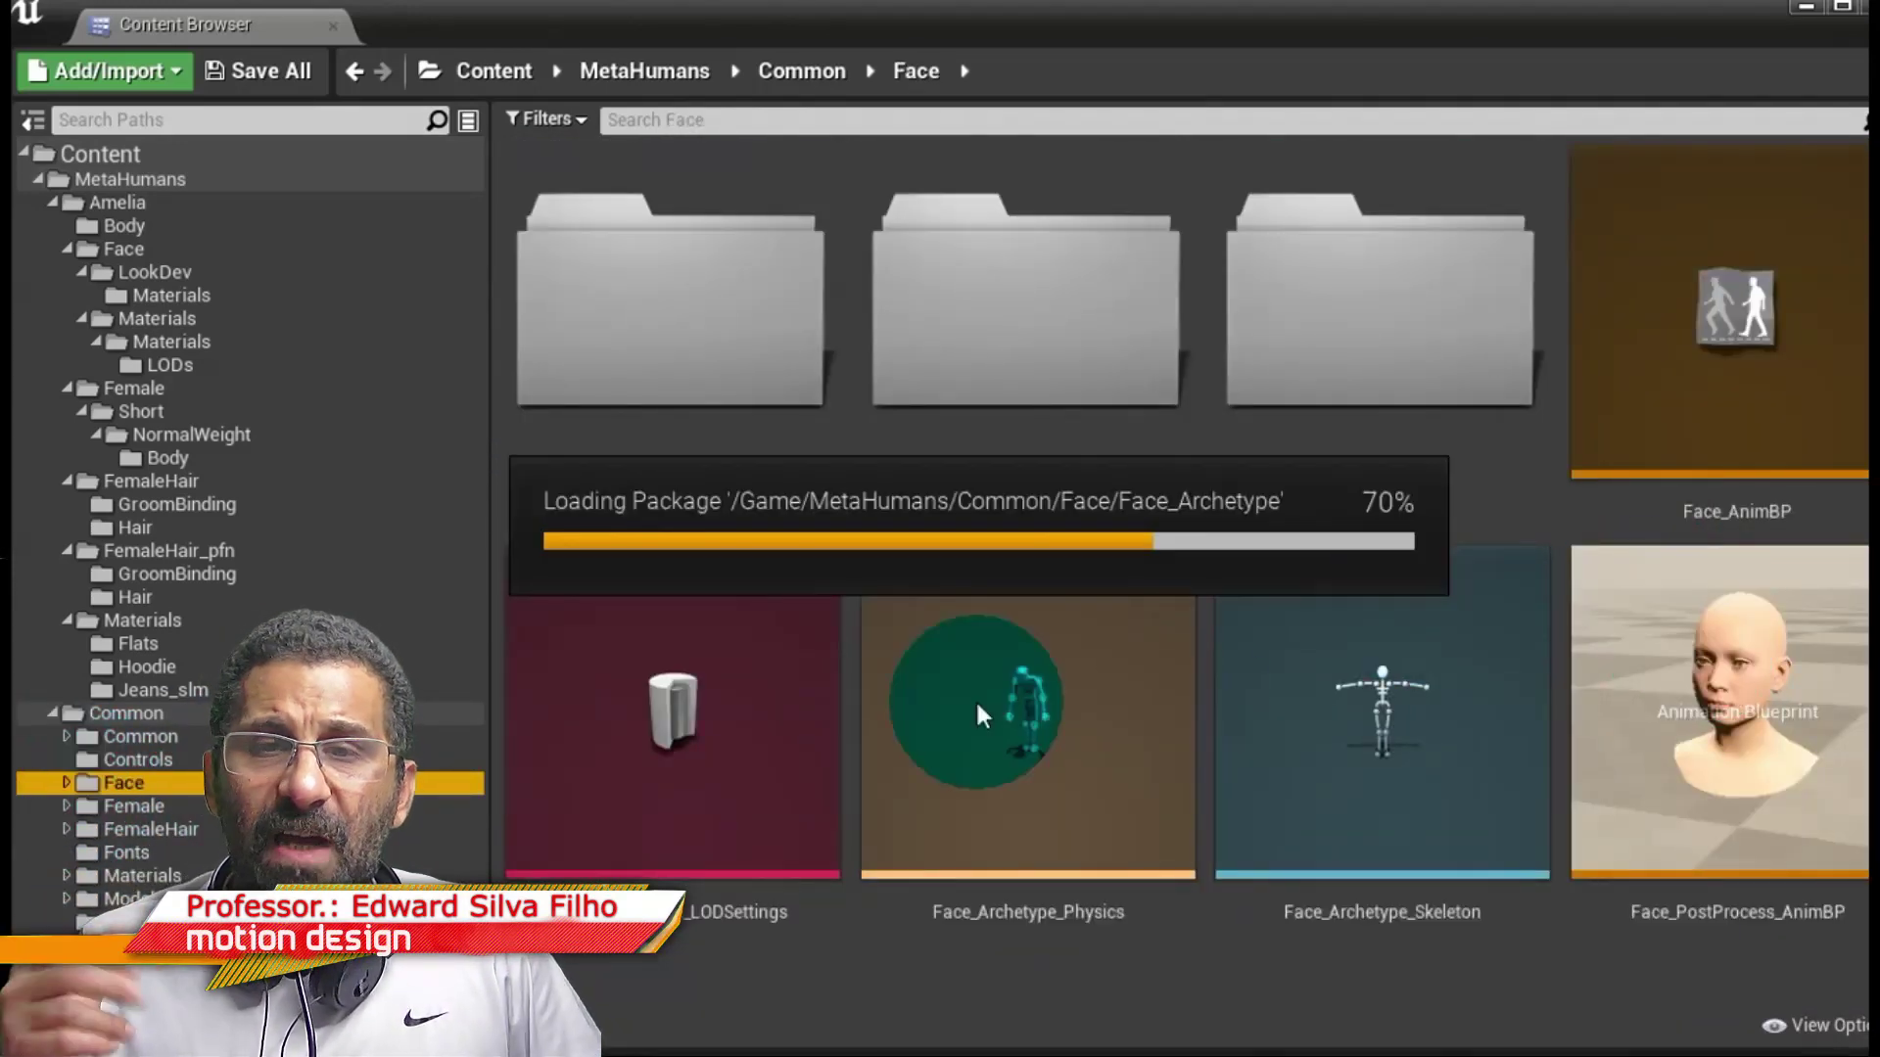
left_click(1169, 678)
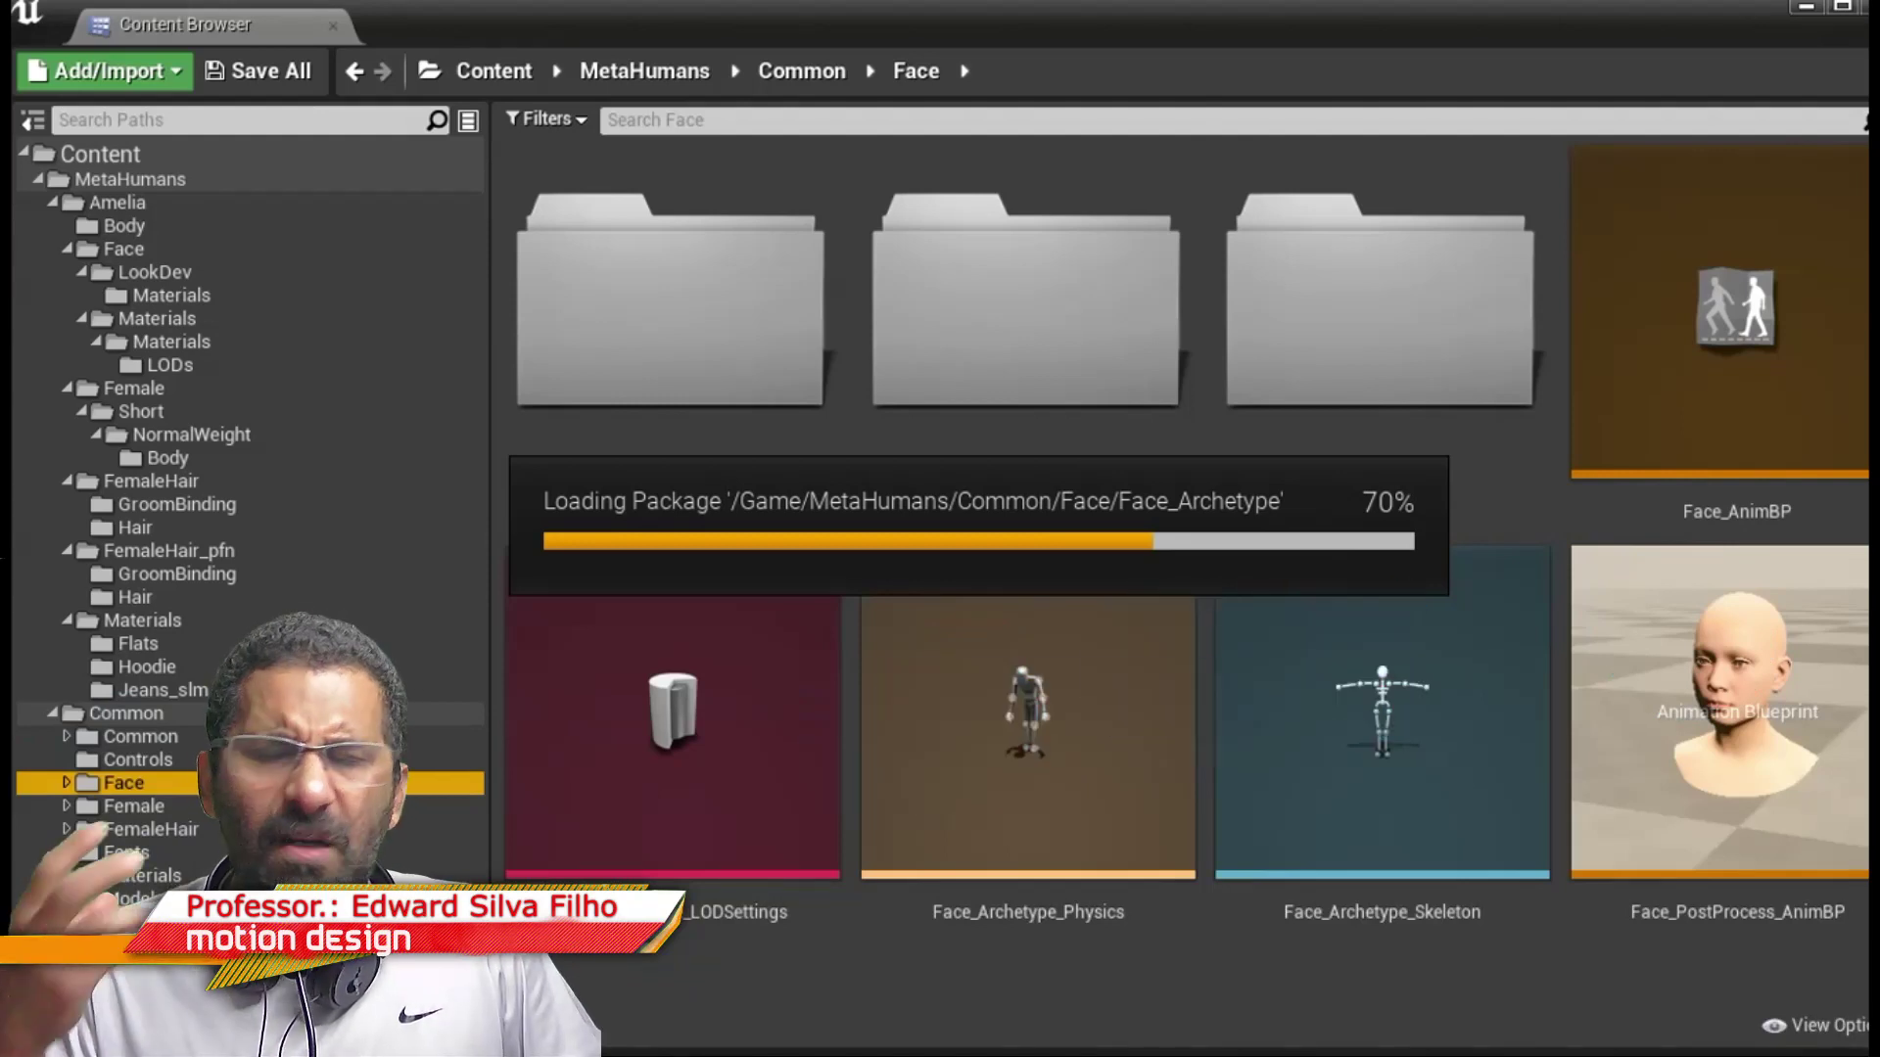
left_click(1805, 352)
left_click(681, 724)
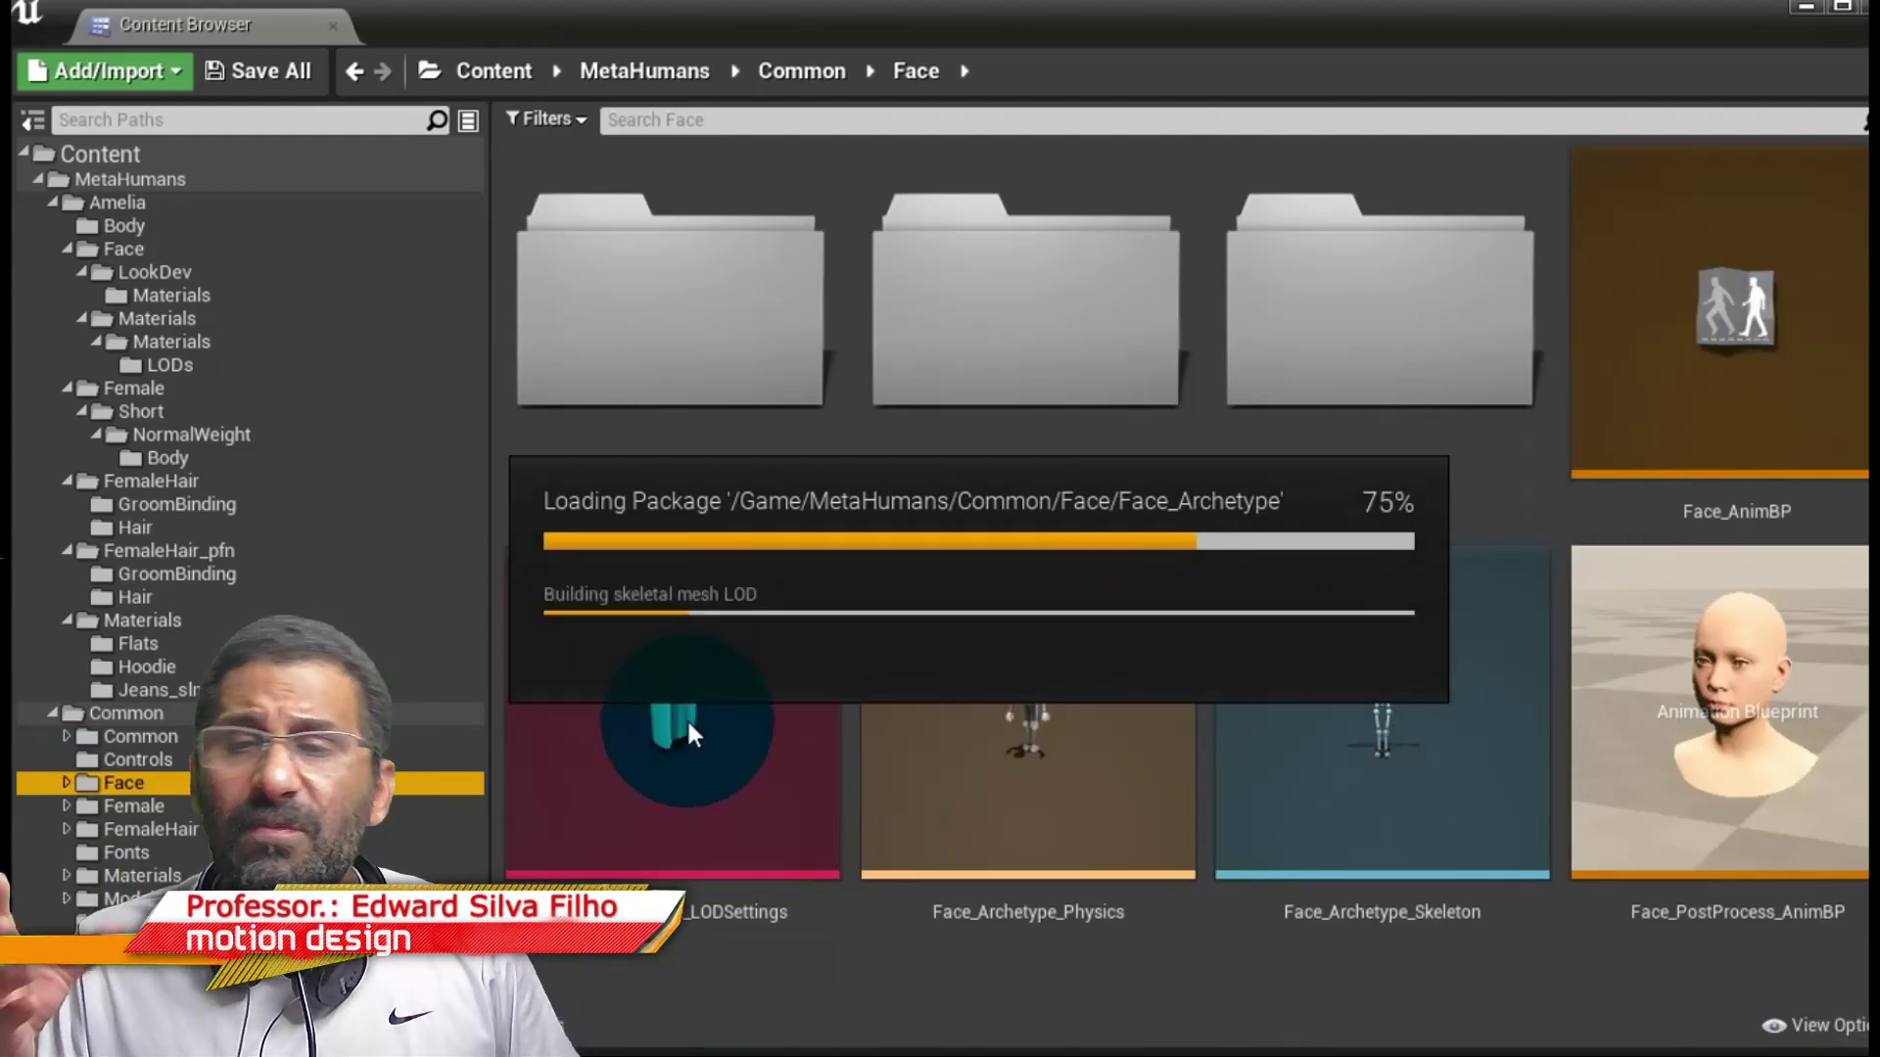
Return via Controls to the nested Common folder's body preview assets.
left_click(59, 801)
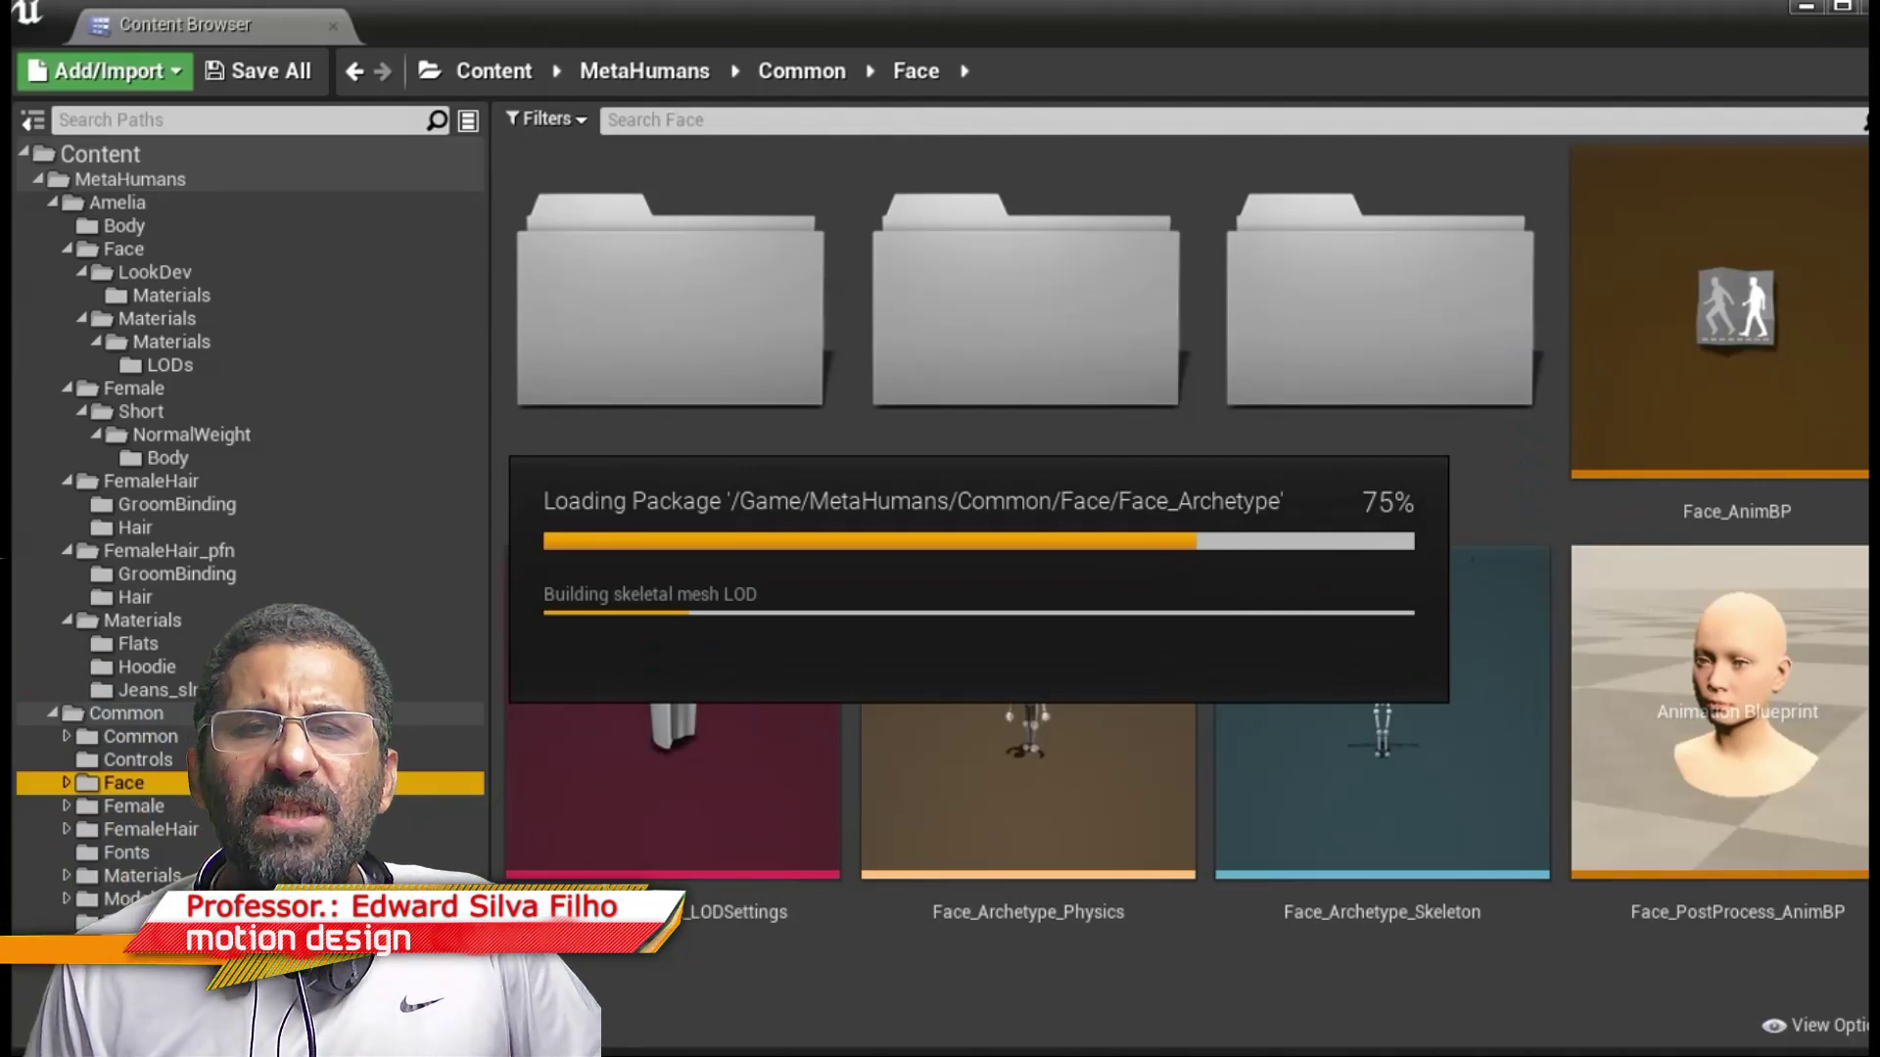
left_click(63, 803)
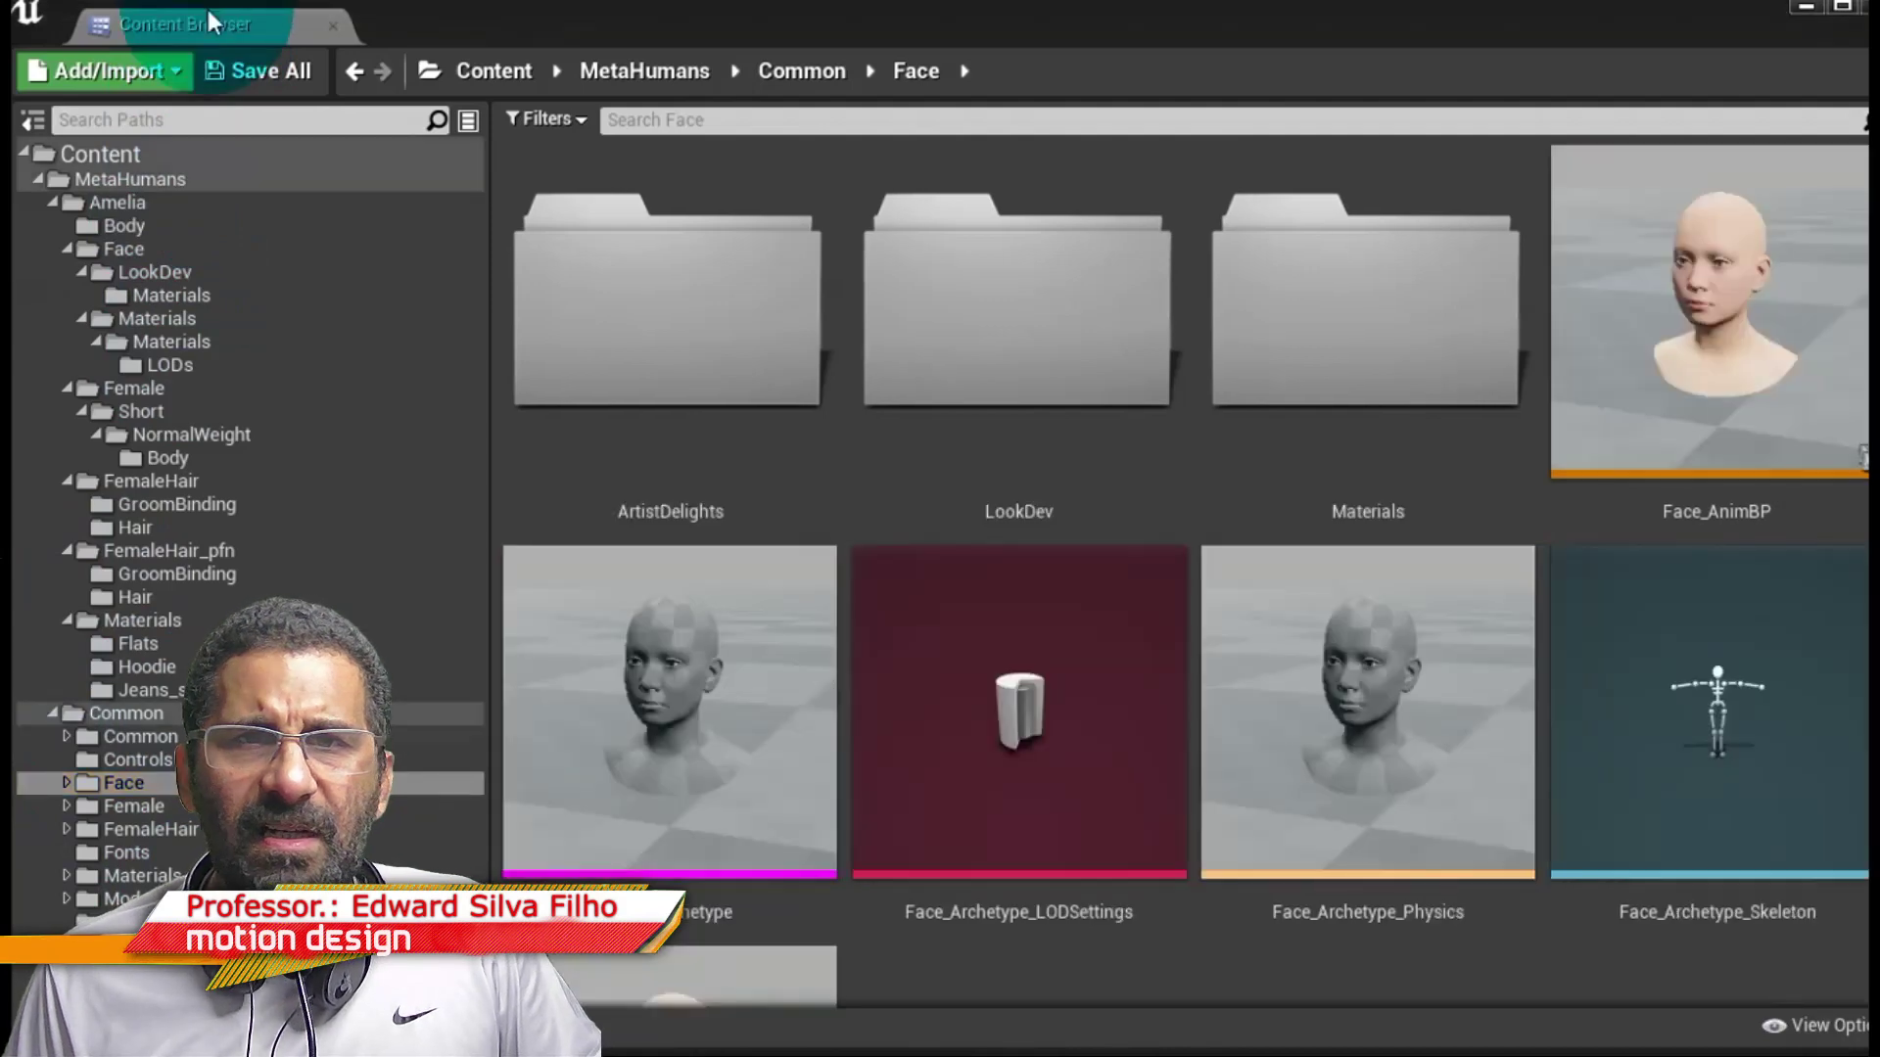
left_click(181, 712)
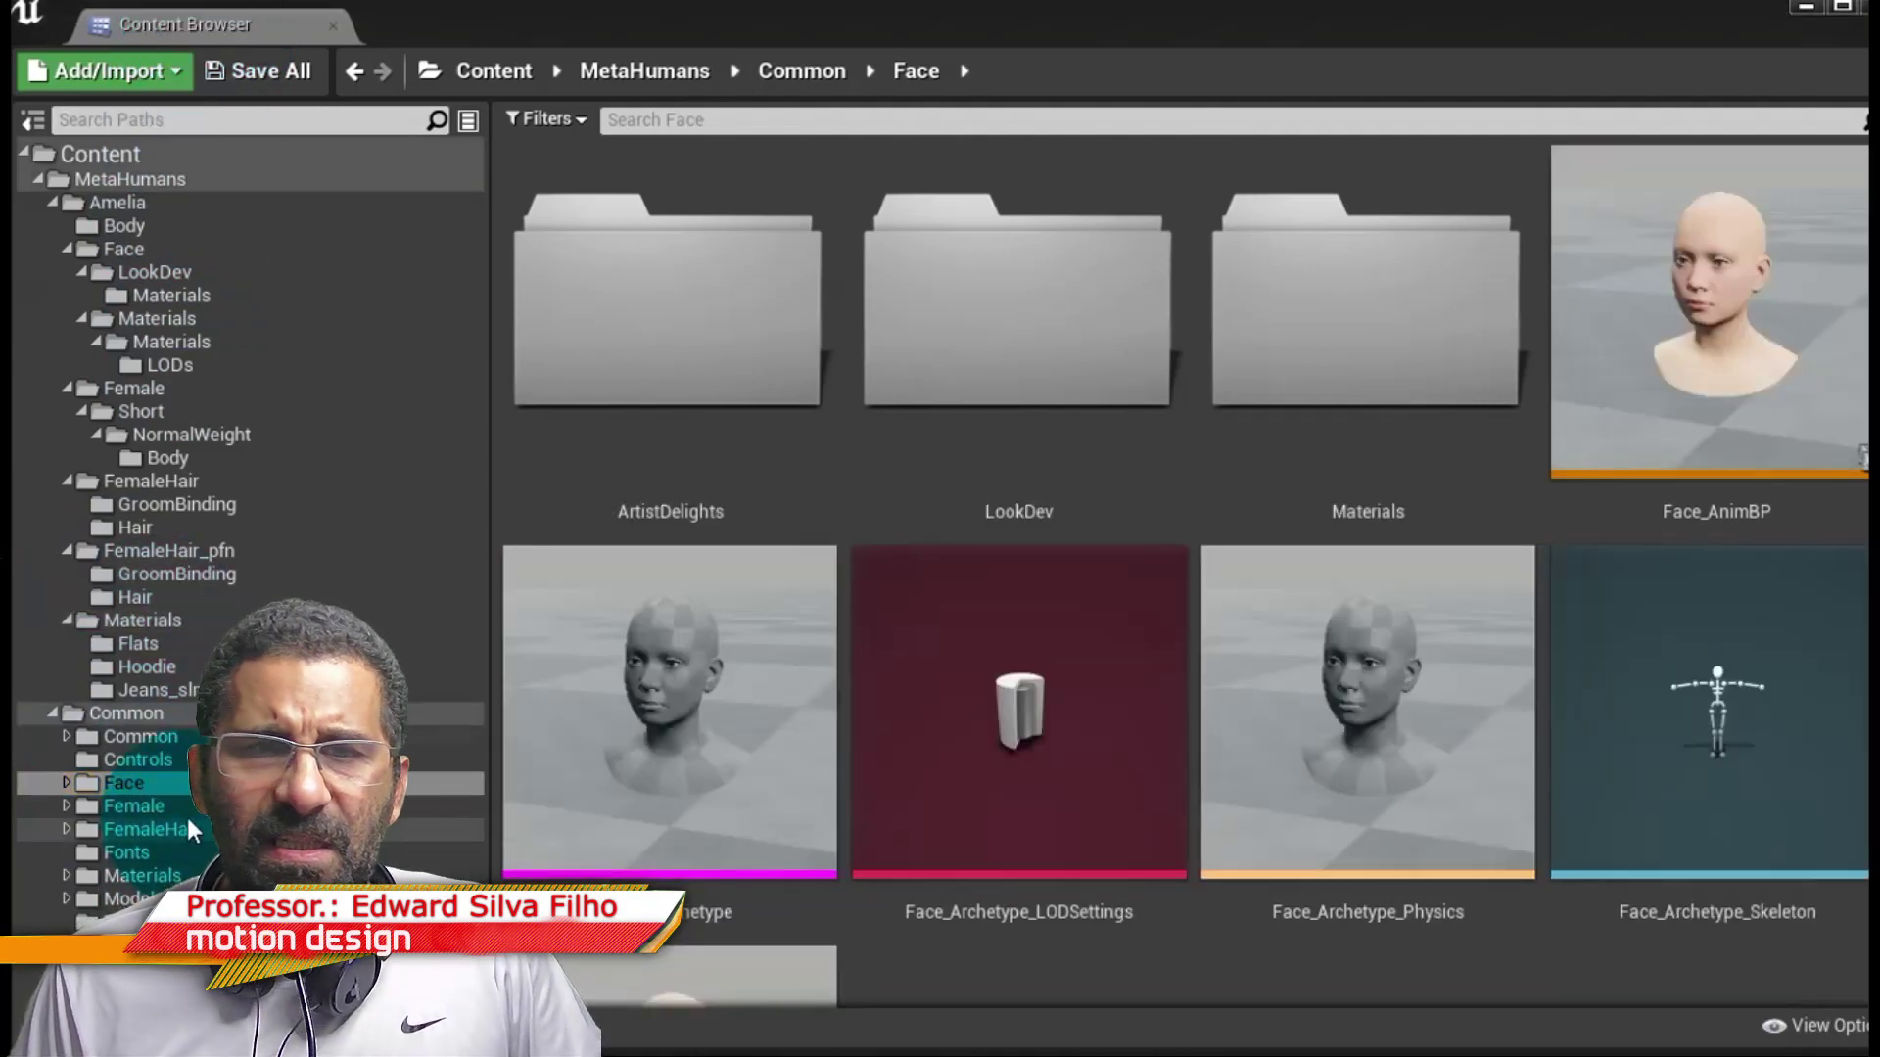
left_click(162, 761)
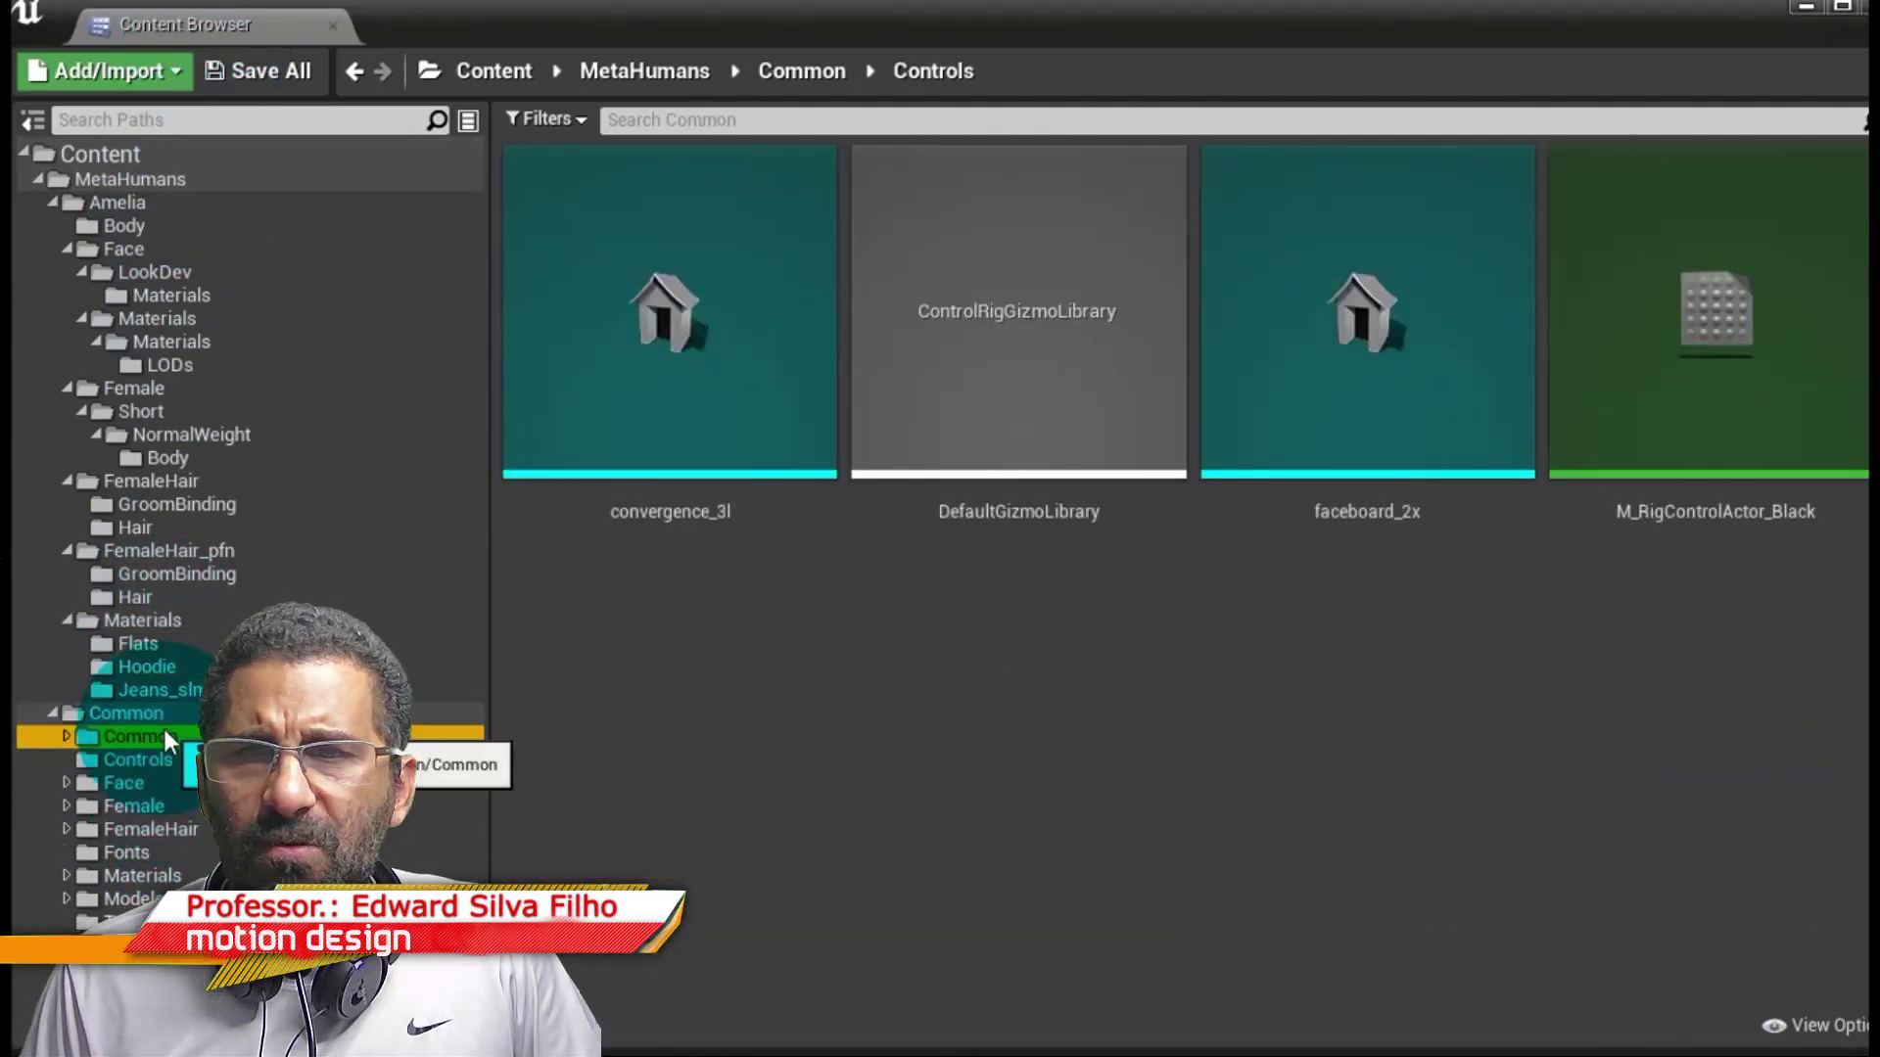
left_click(164, 734)
scroll(1167, 636, "down", 2)
Show the Common Face assets and expand the Common Female folder.
scroll(1167, 636, "down", 5)
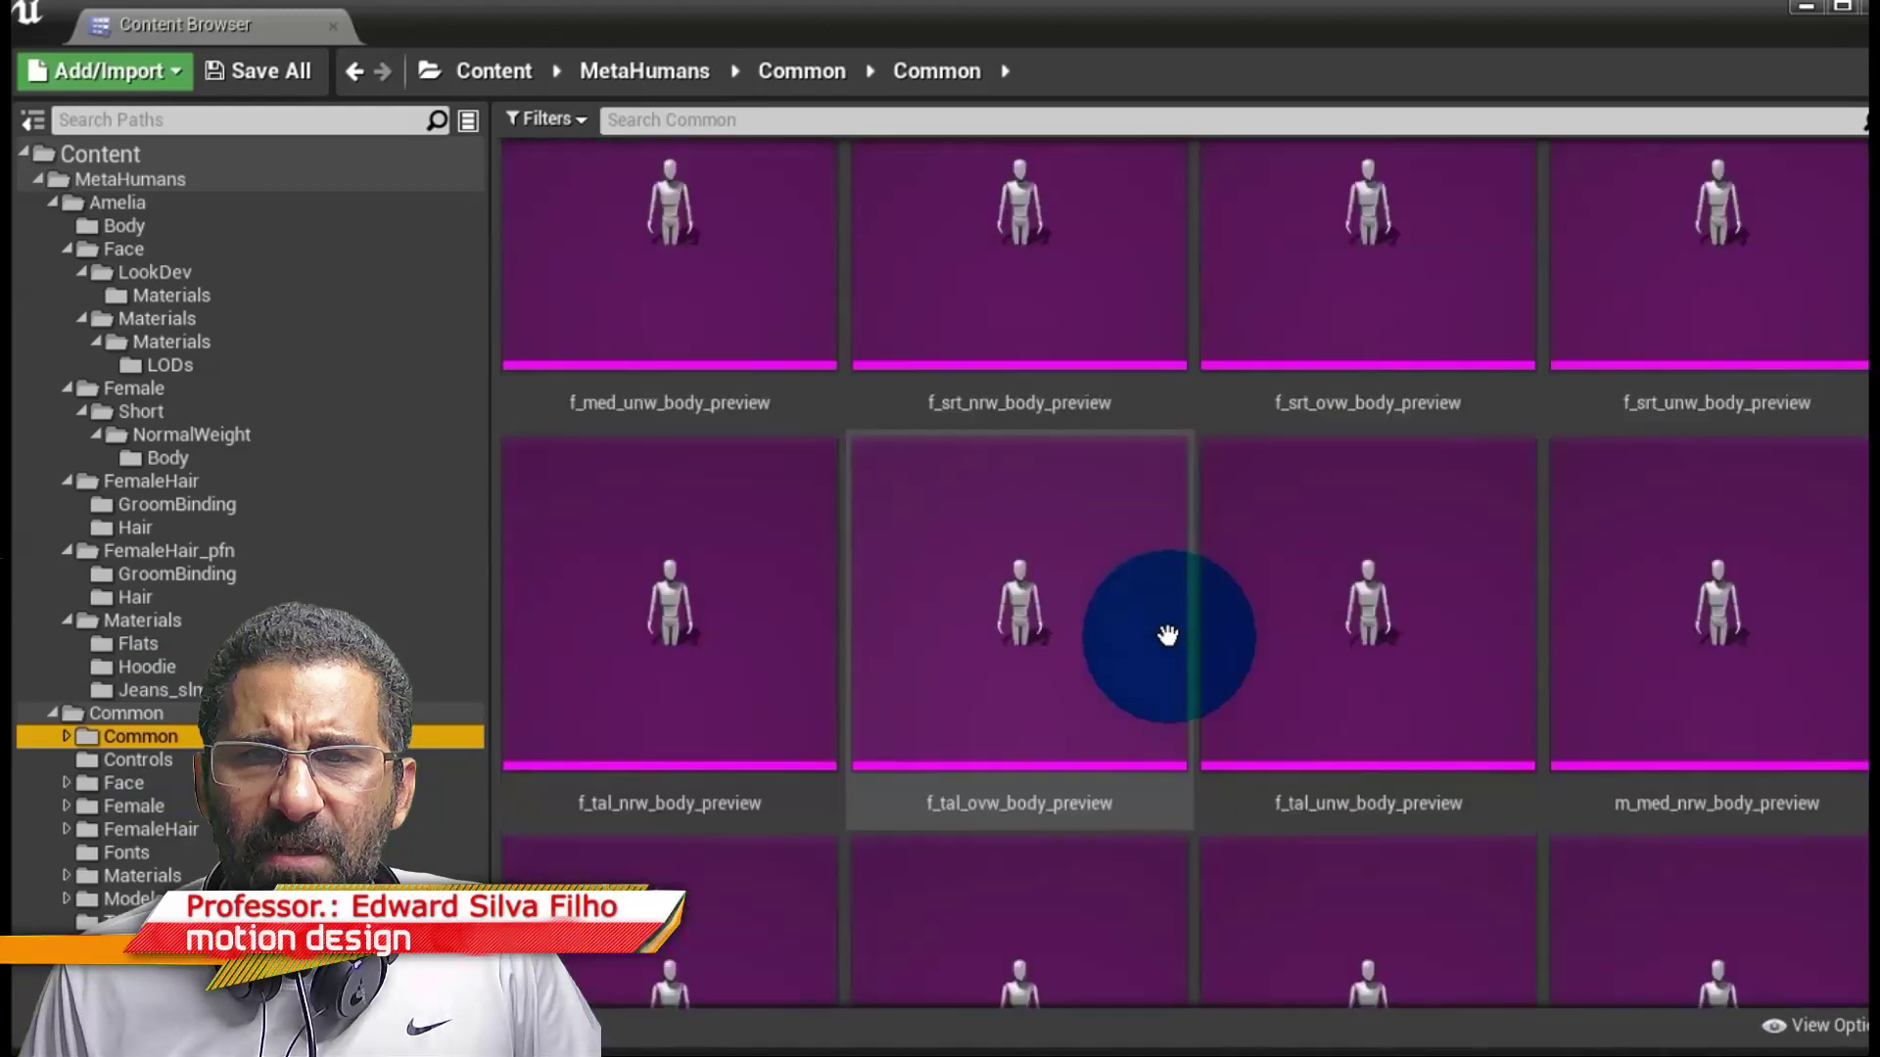
scroll(1167, 637, "down", 3)
scroll(1167, 636, "down", 3)
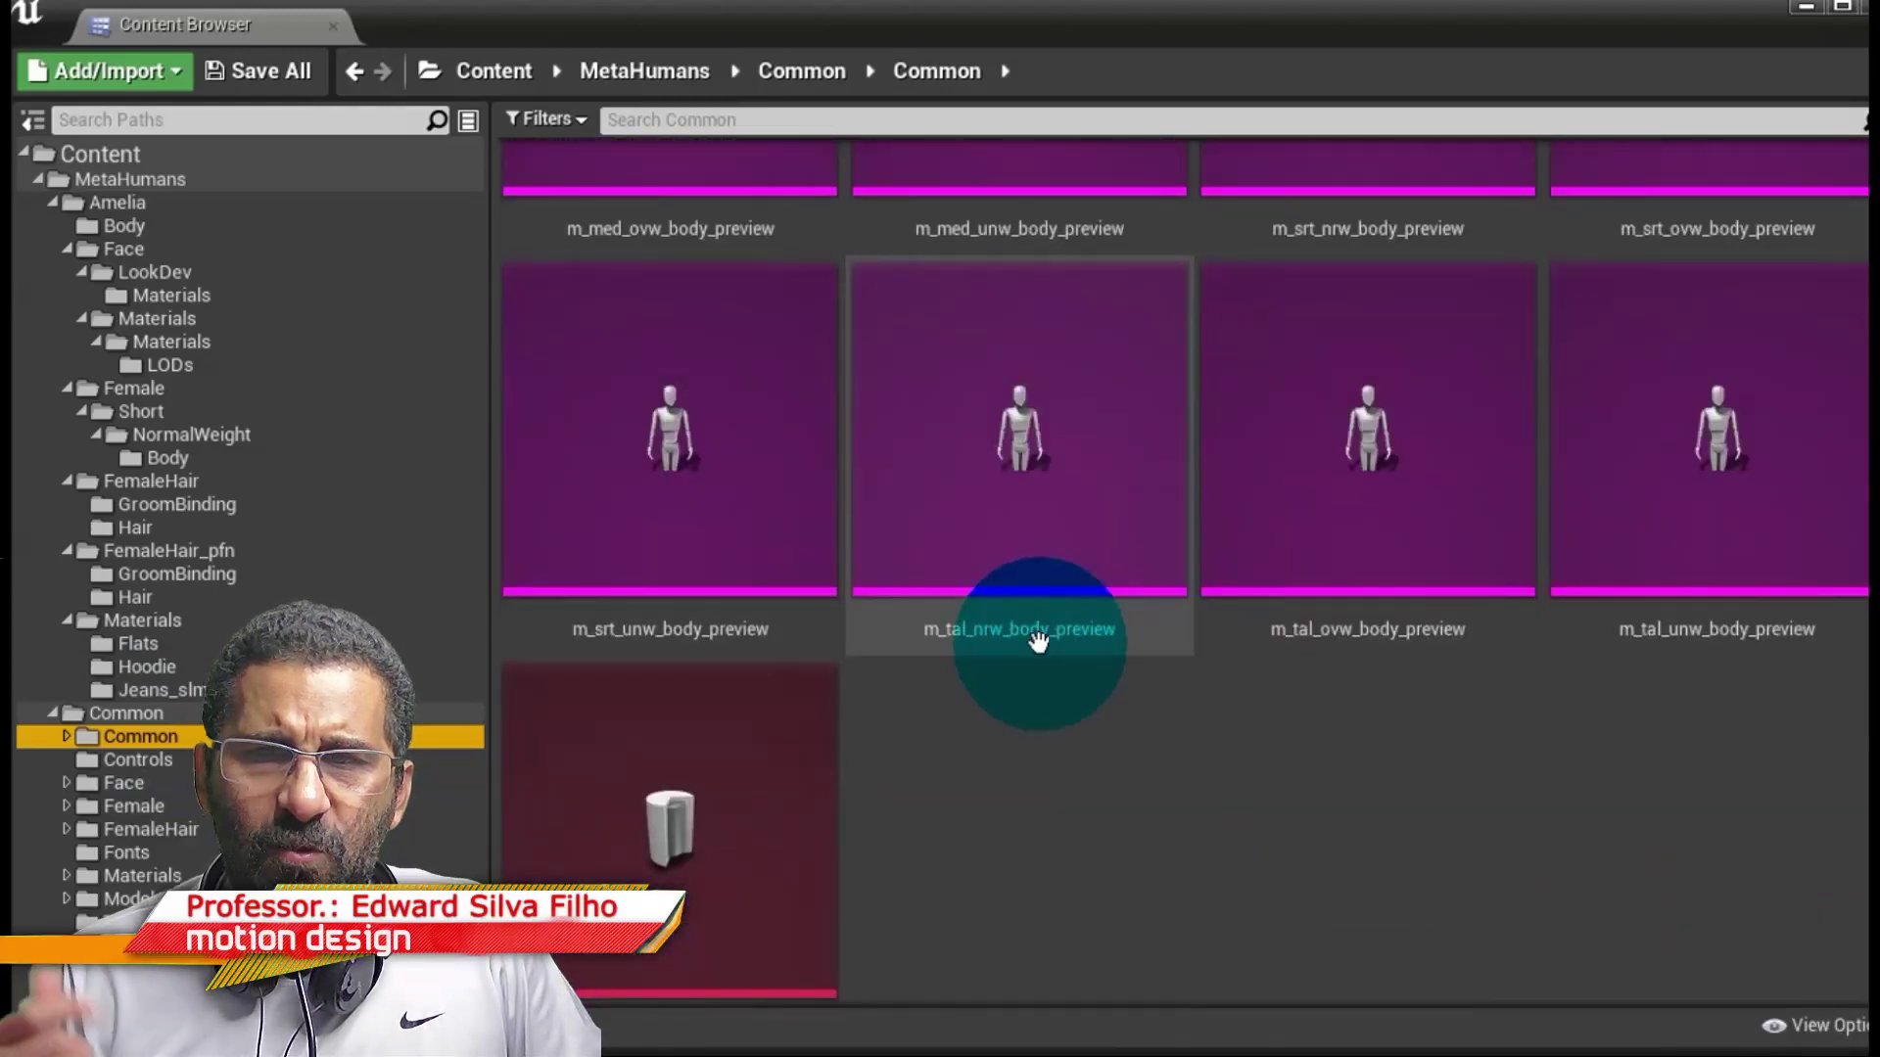
left_click(188, 785)
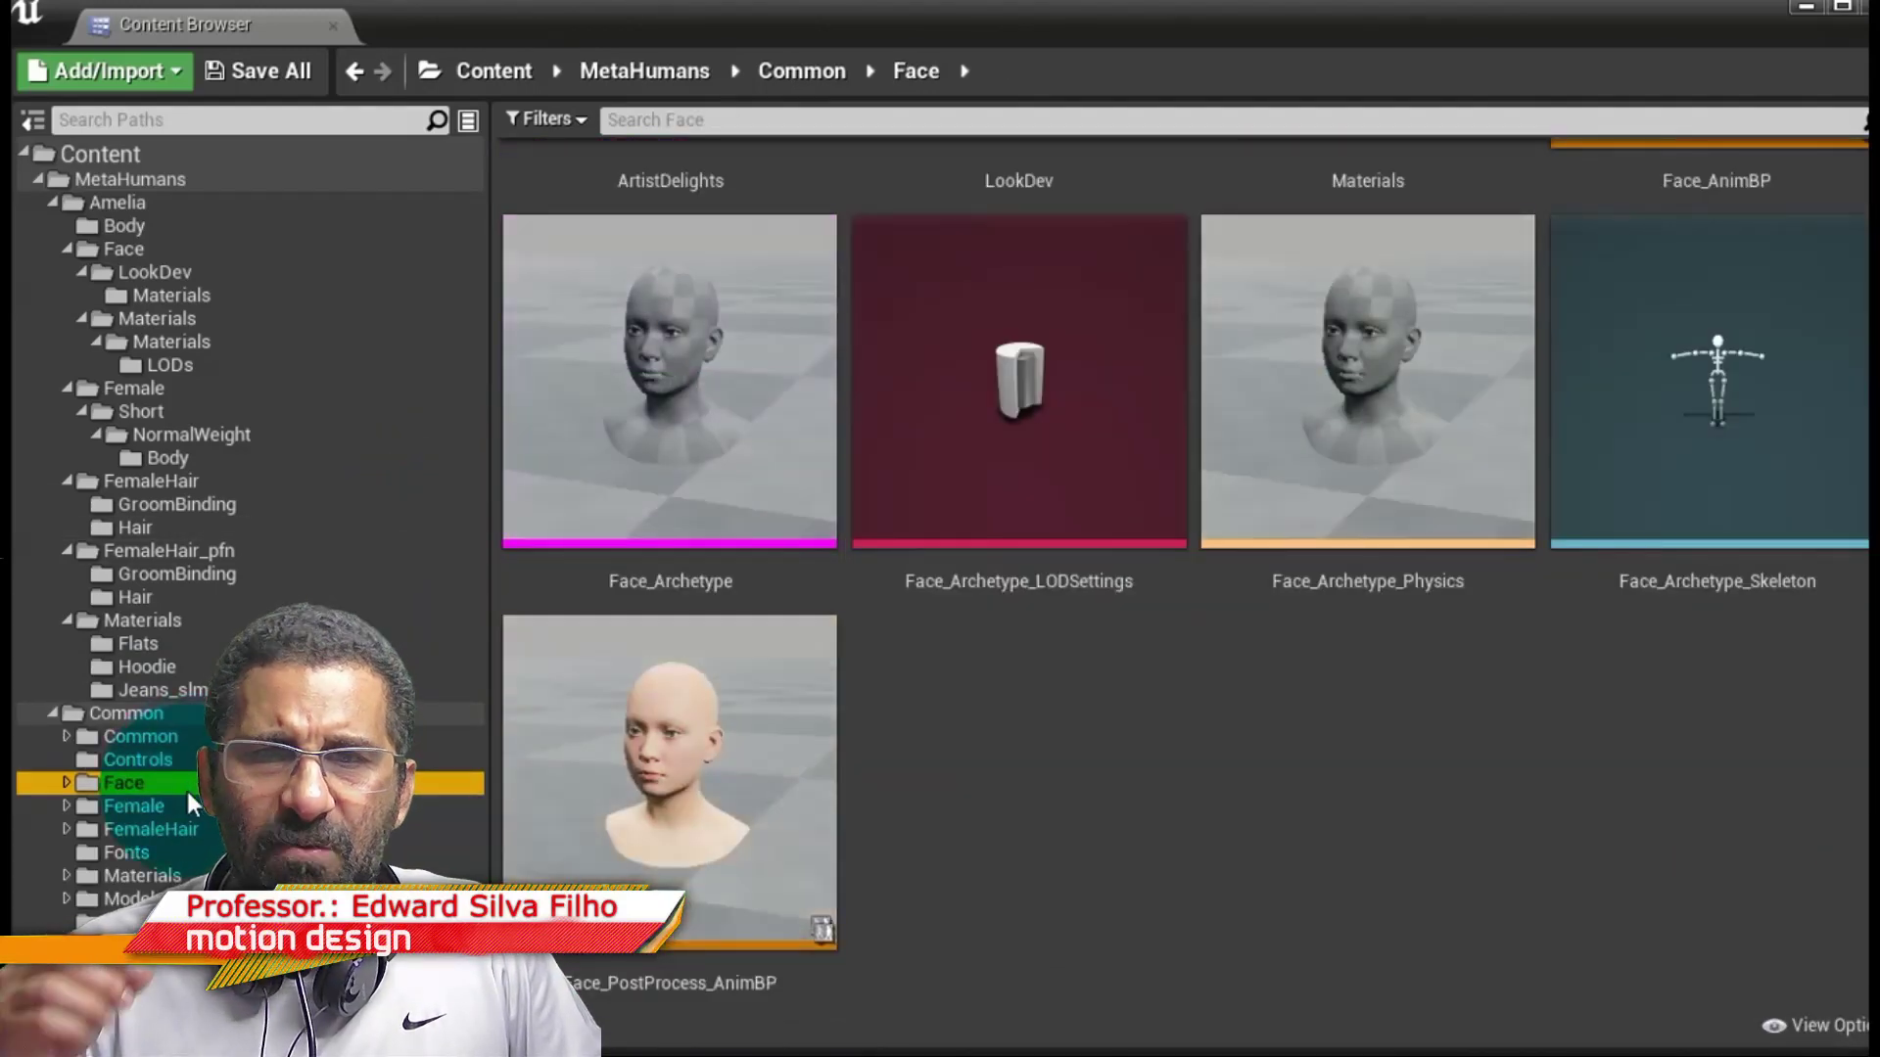
left_click(88, 808)
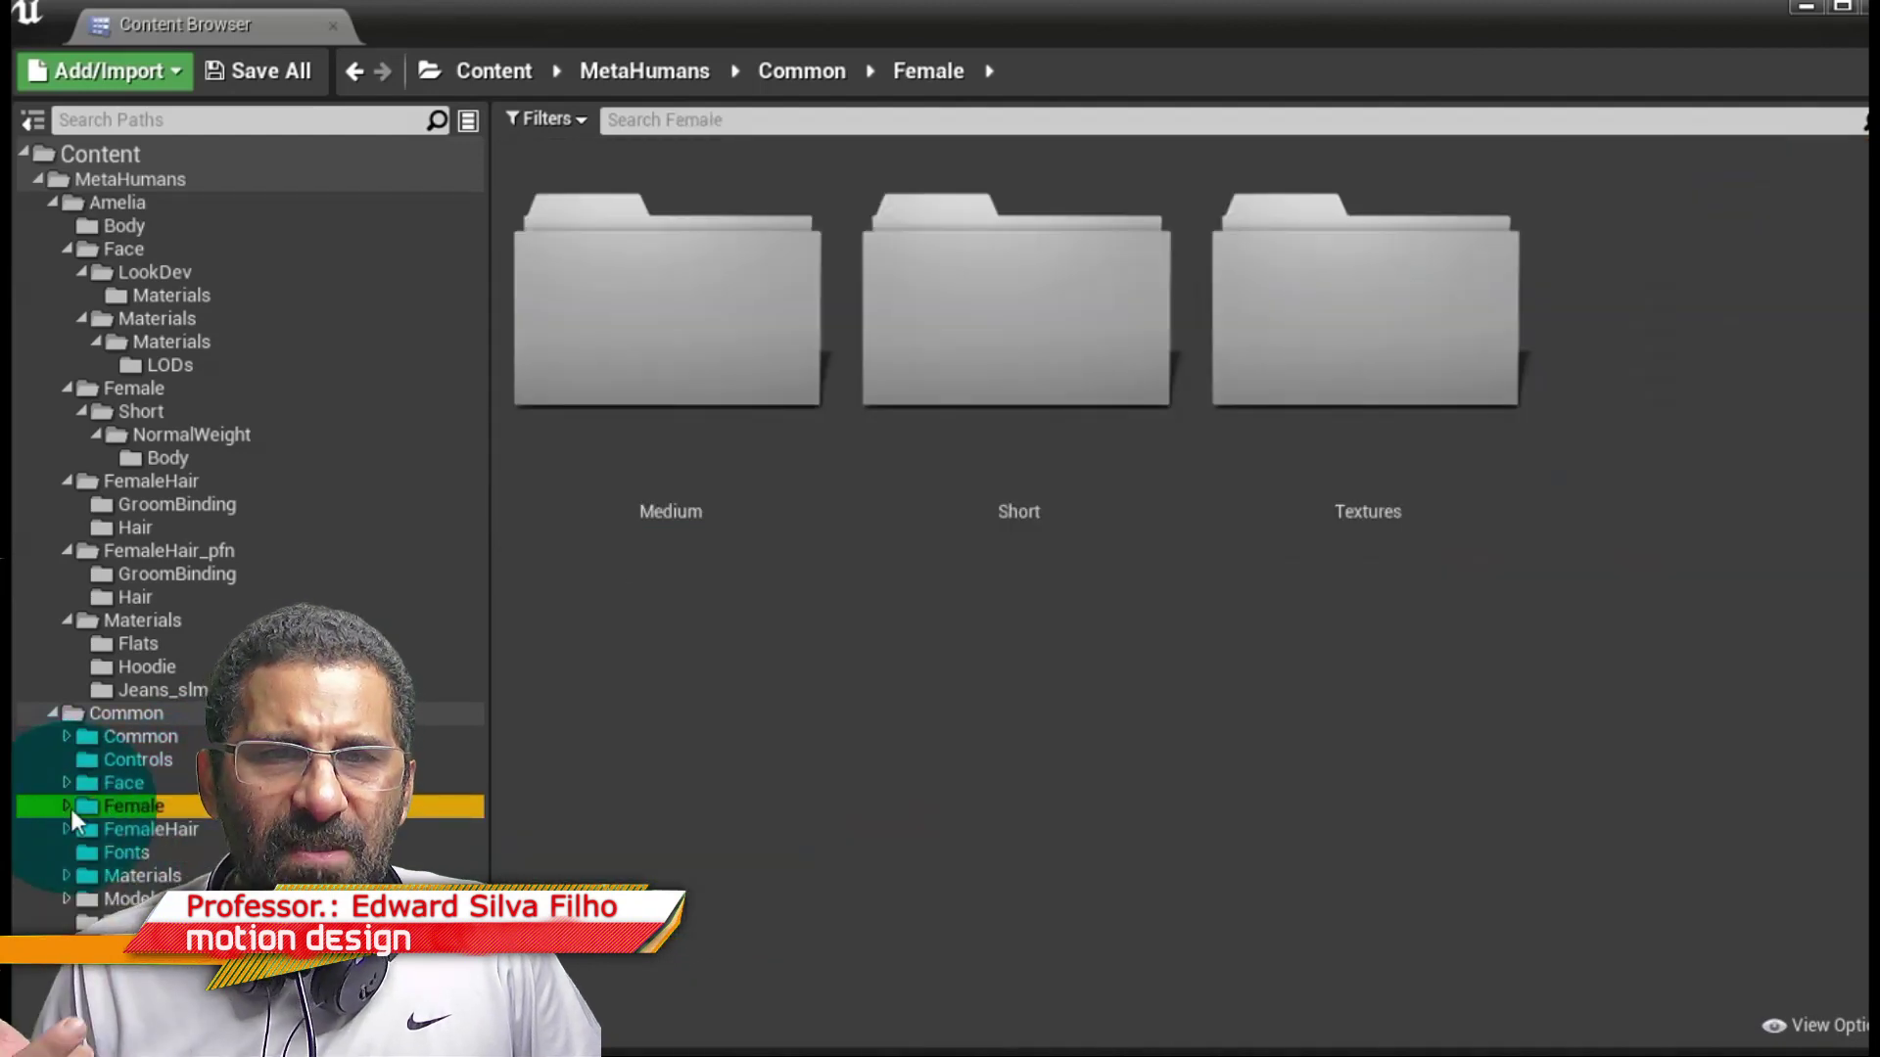
left_click(66, 804)
Browse Medium > NormalWeight Body and Poses, selecting f_med_nrw_calf_r_anim.
left_click(121, 832)
left_click(80, 830)
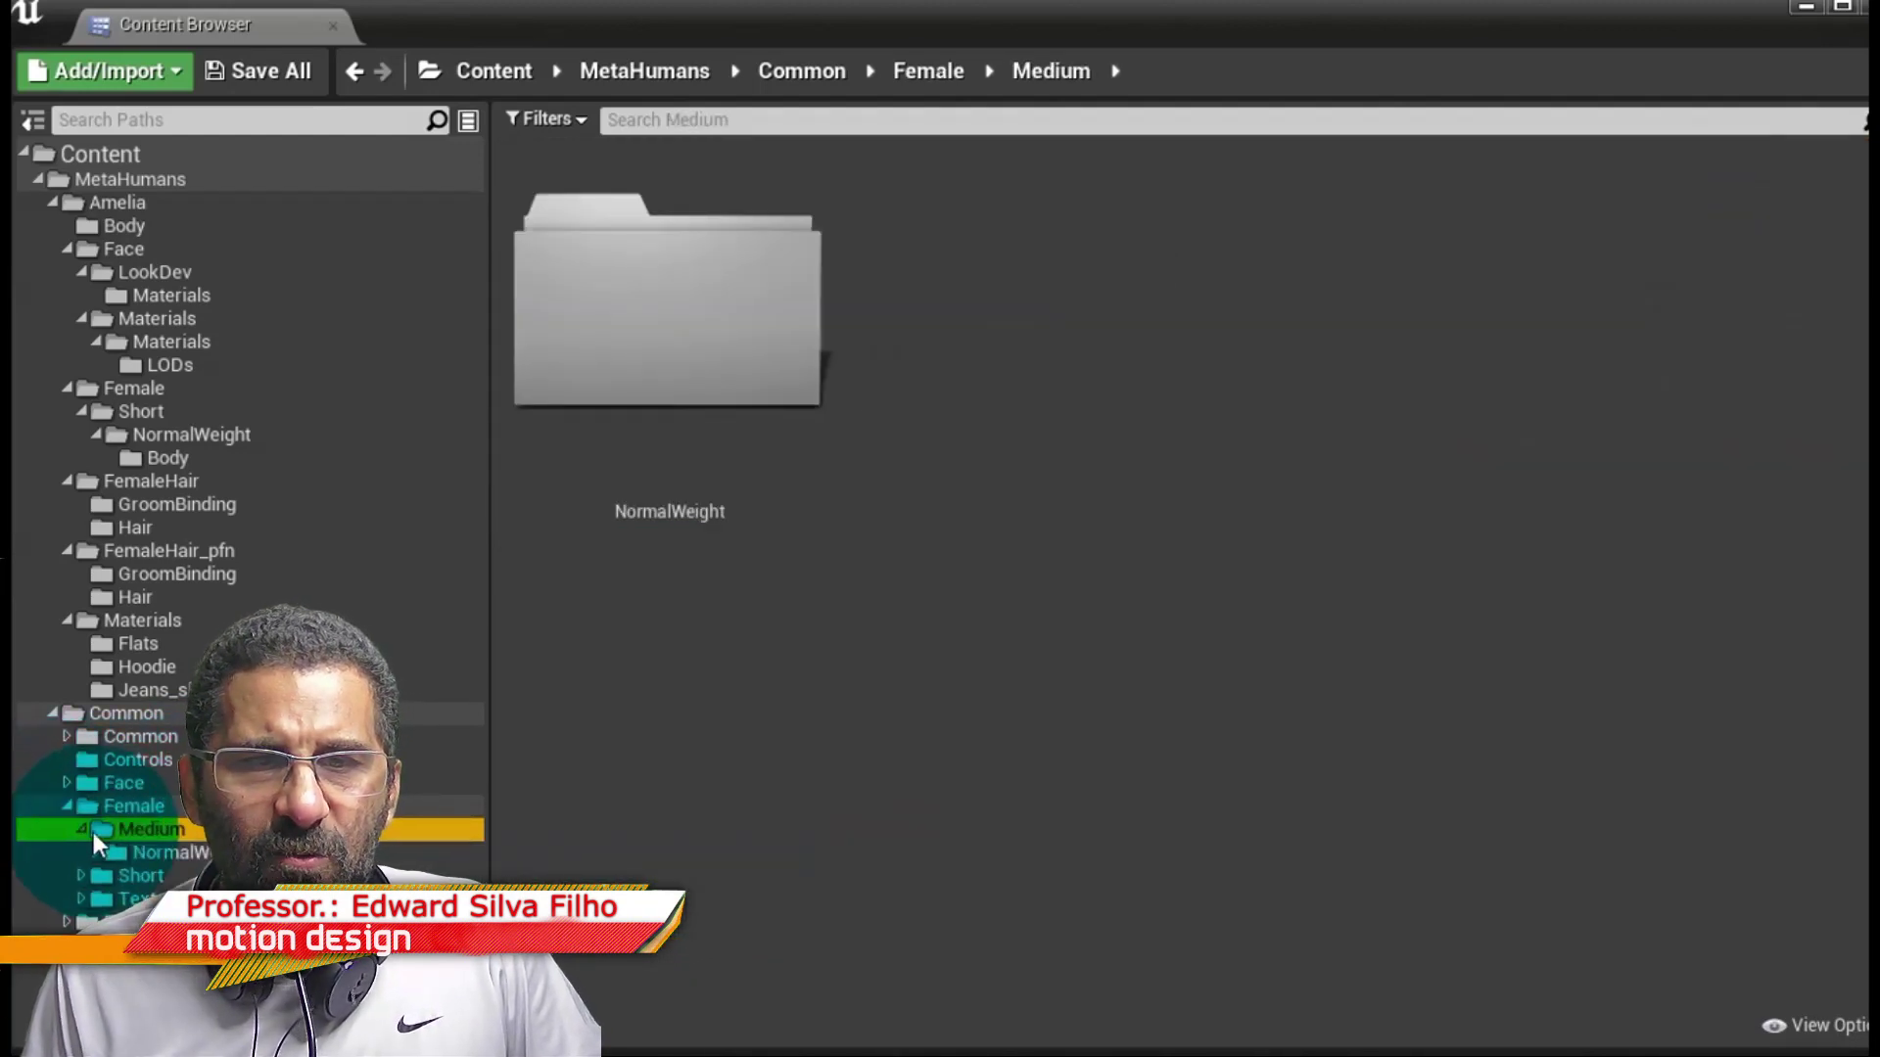
left_click(118, 850)
left_click(95, 852)
left_click(147, 875)
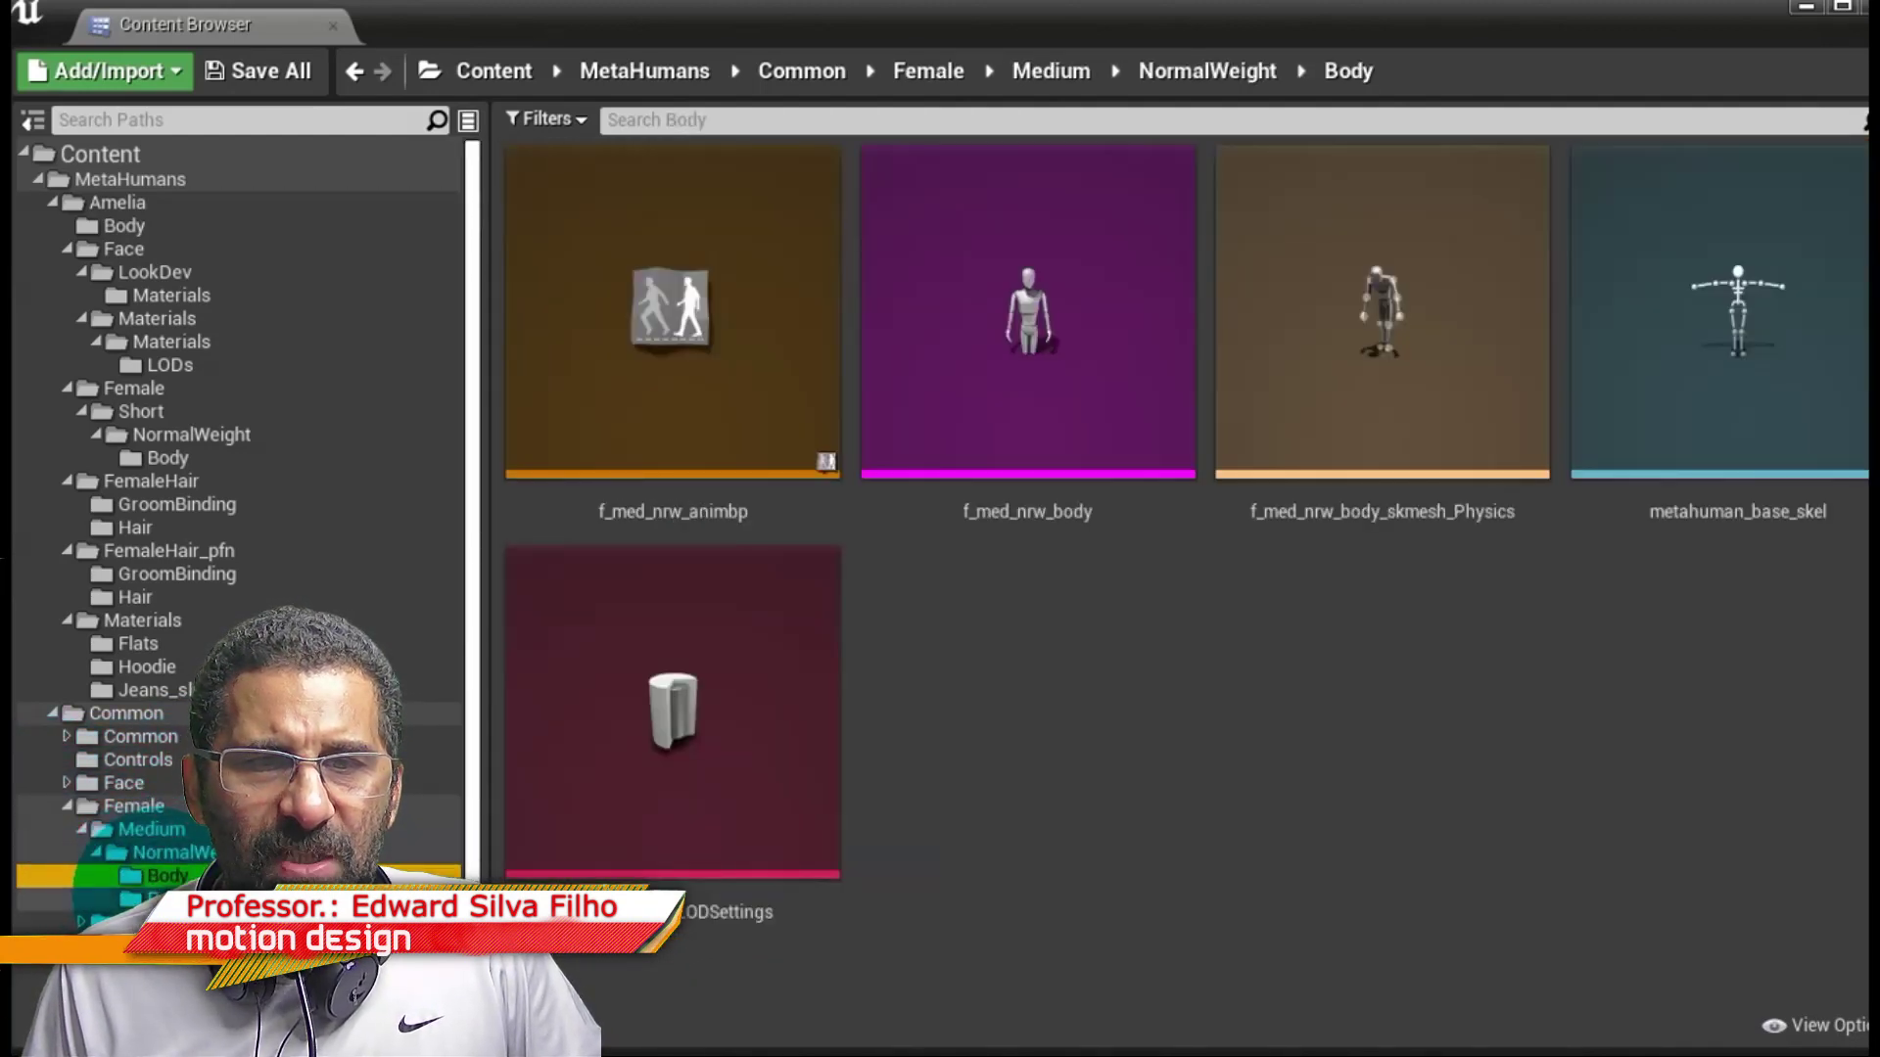
left_click(156, 898)
left_click(1416, 361)
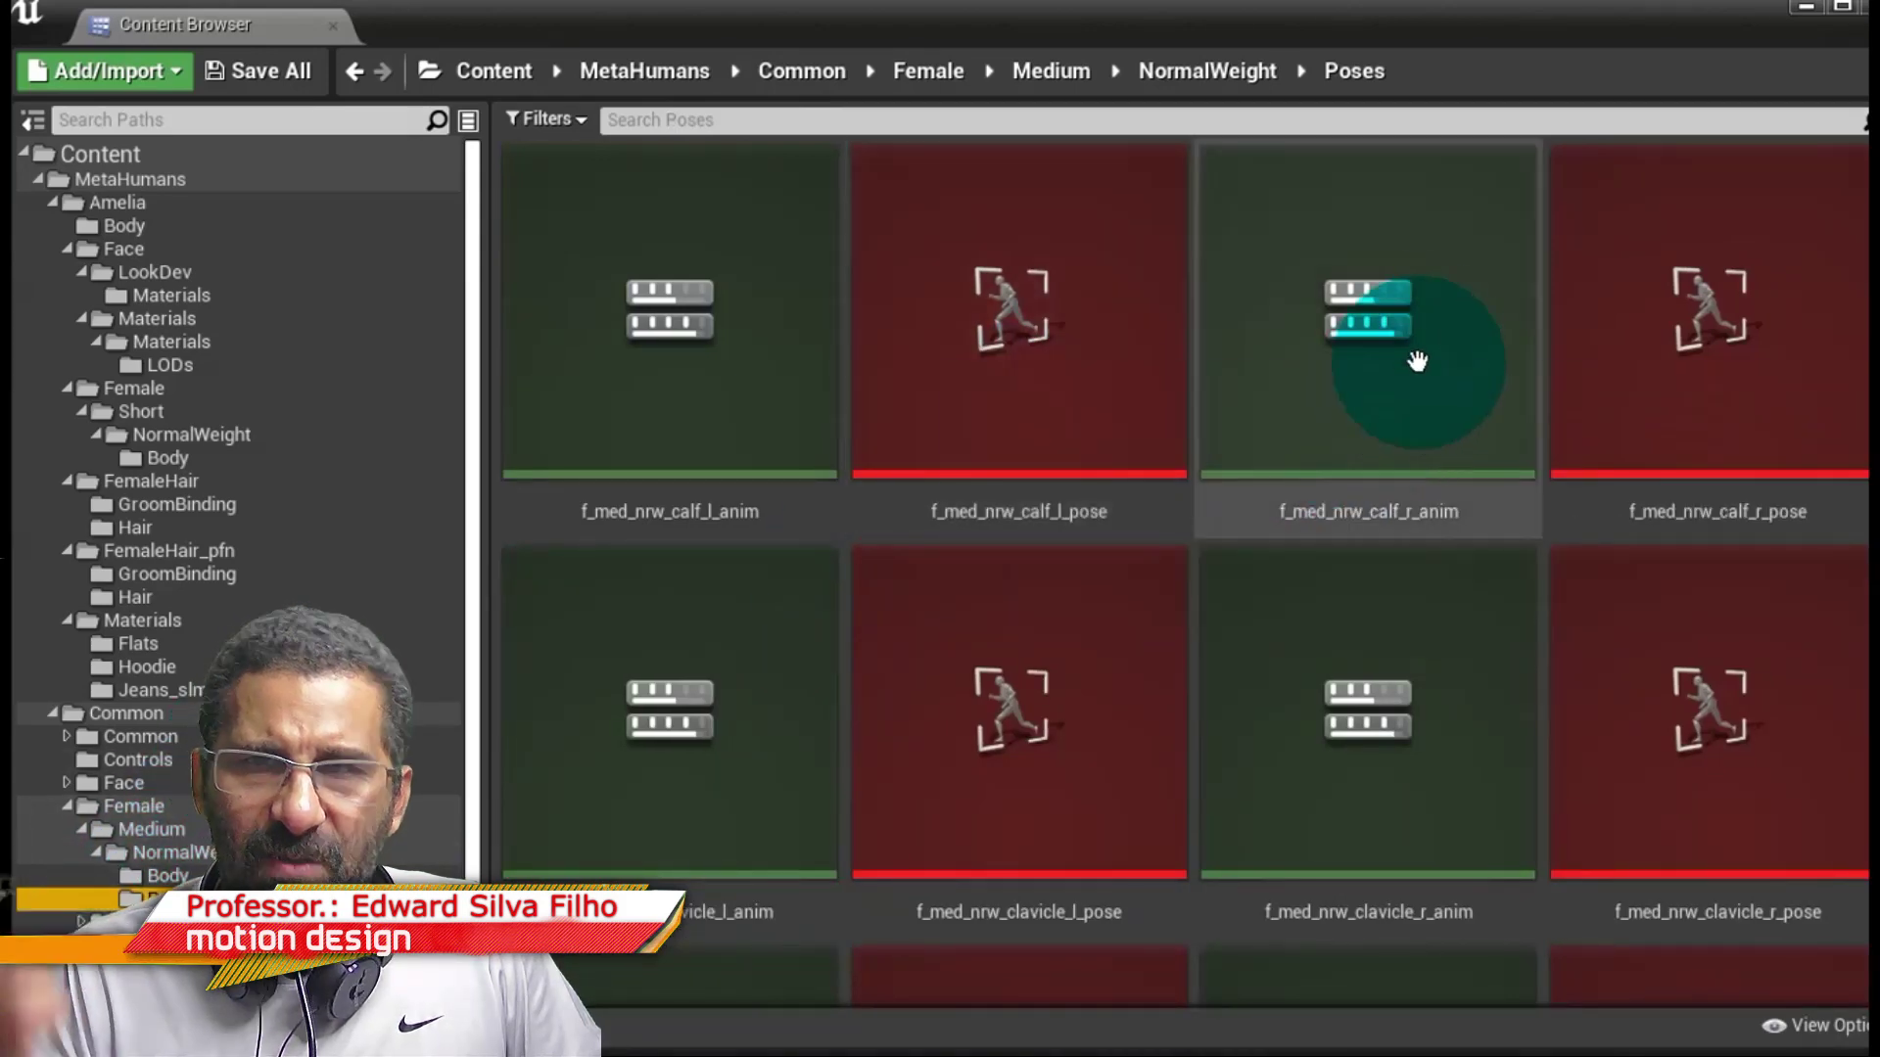
Scroll down to the Common Materials folder and open it.
scroll(1416, 361, "down", 3)
scroll(327, 566, "down", 1)
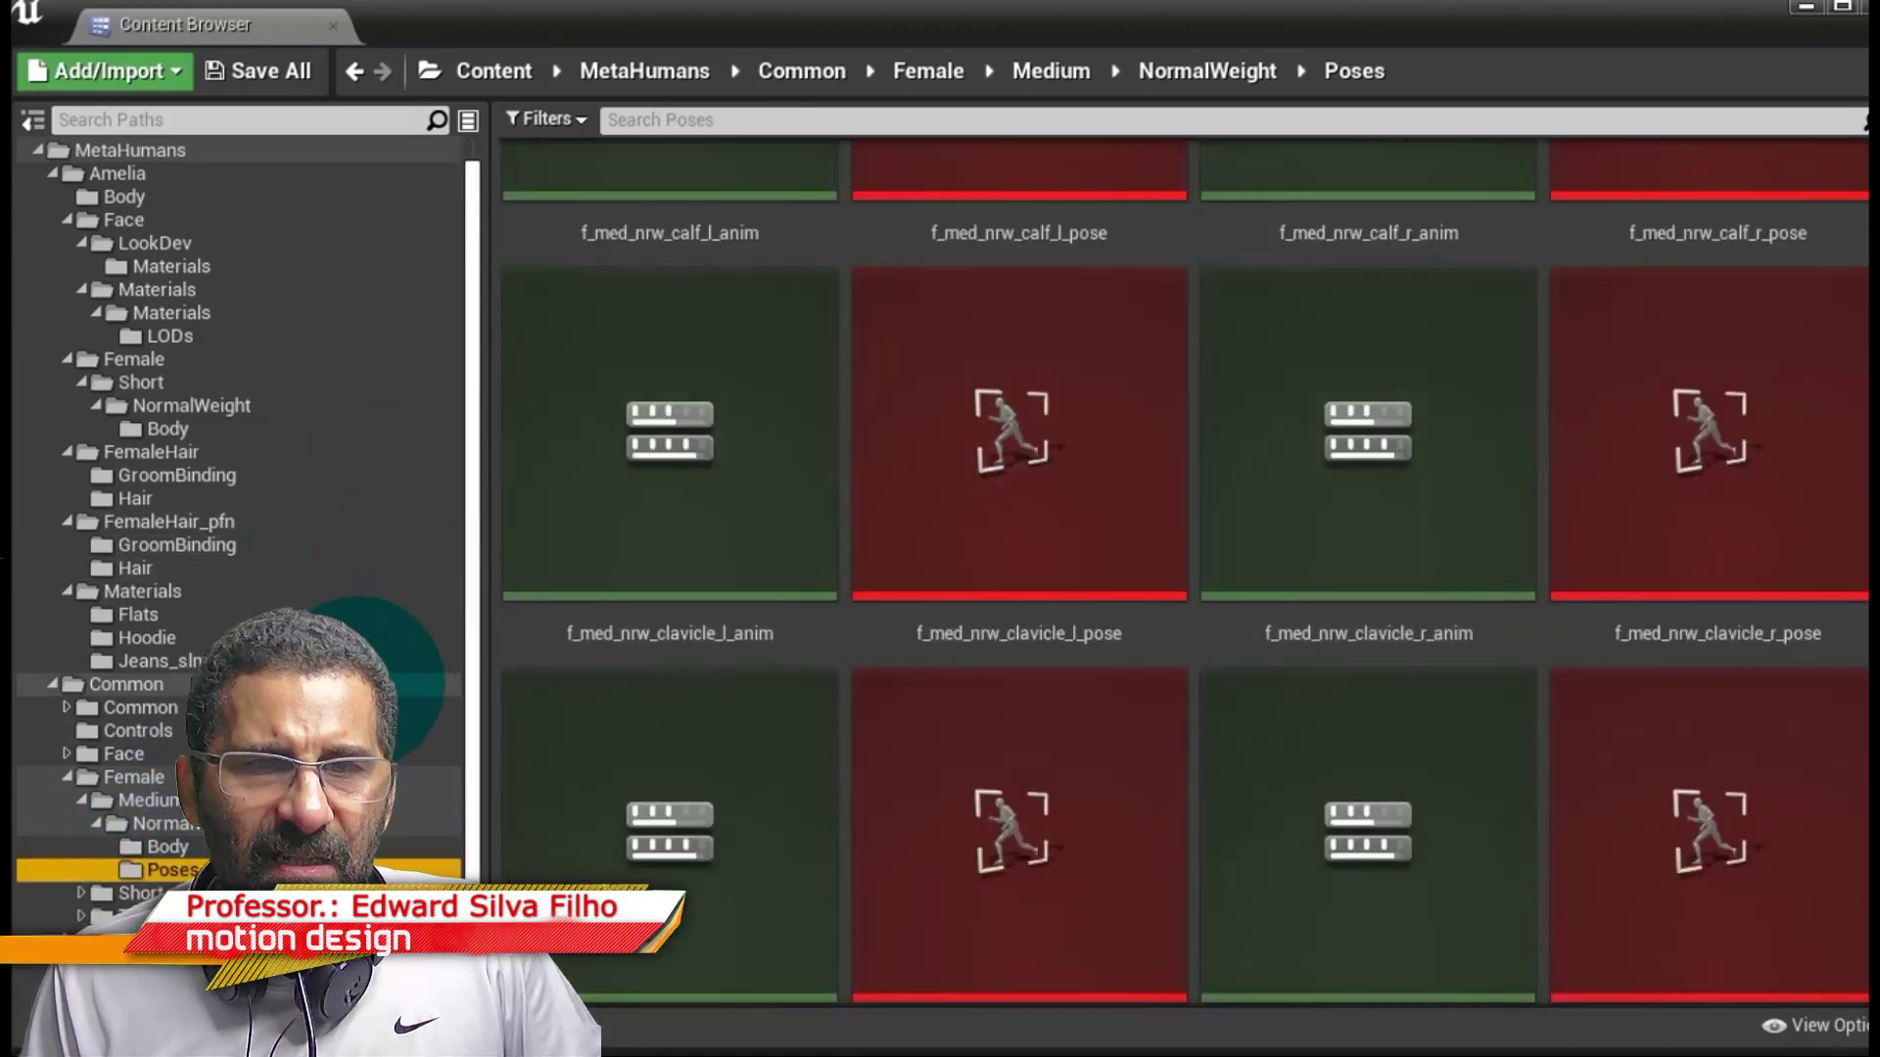
left_click(137, 984)
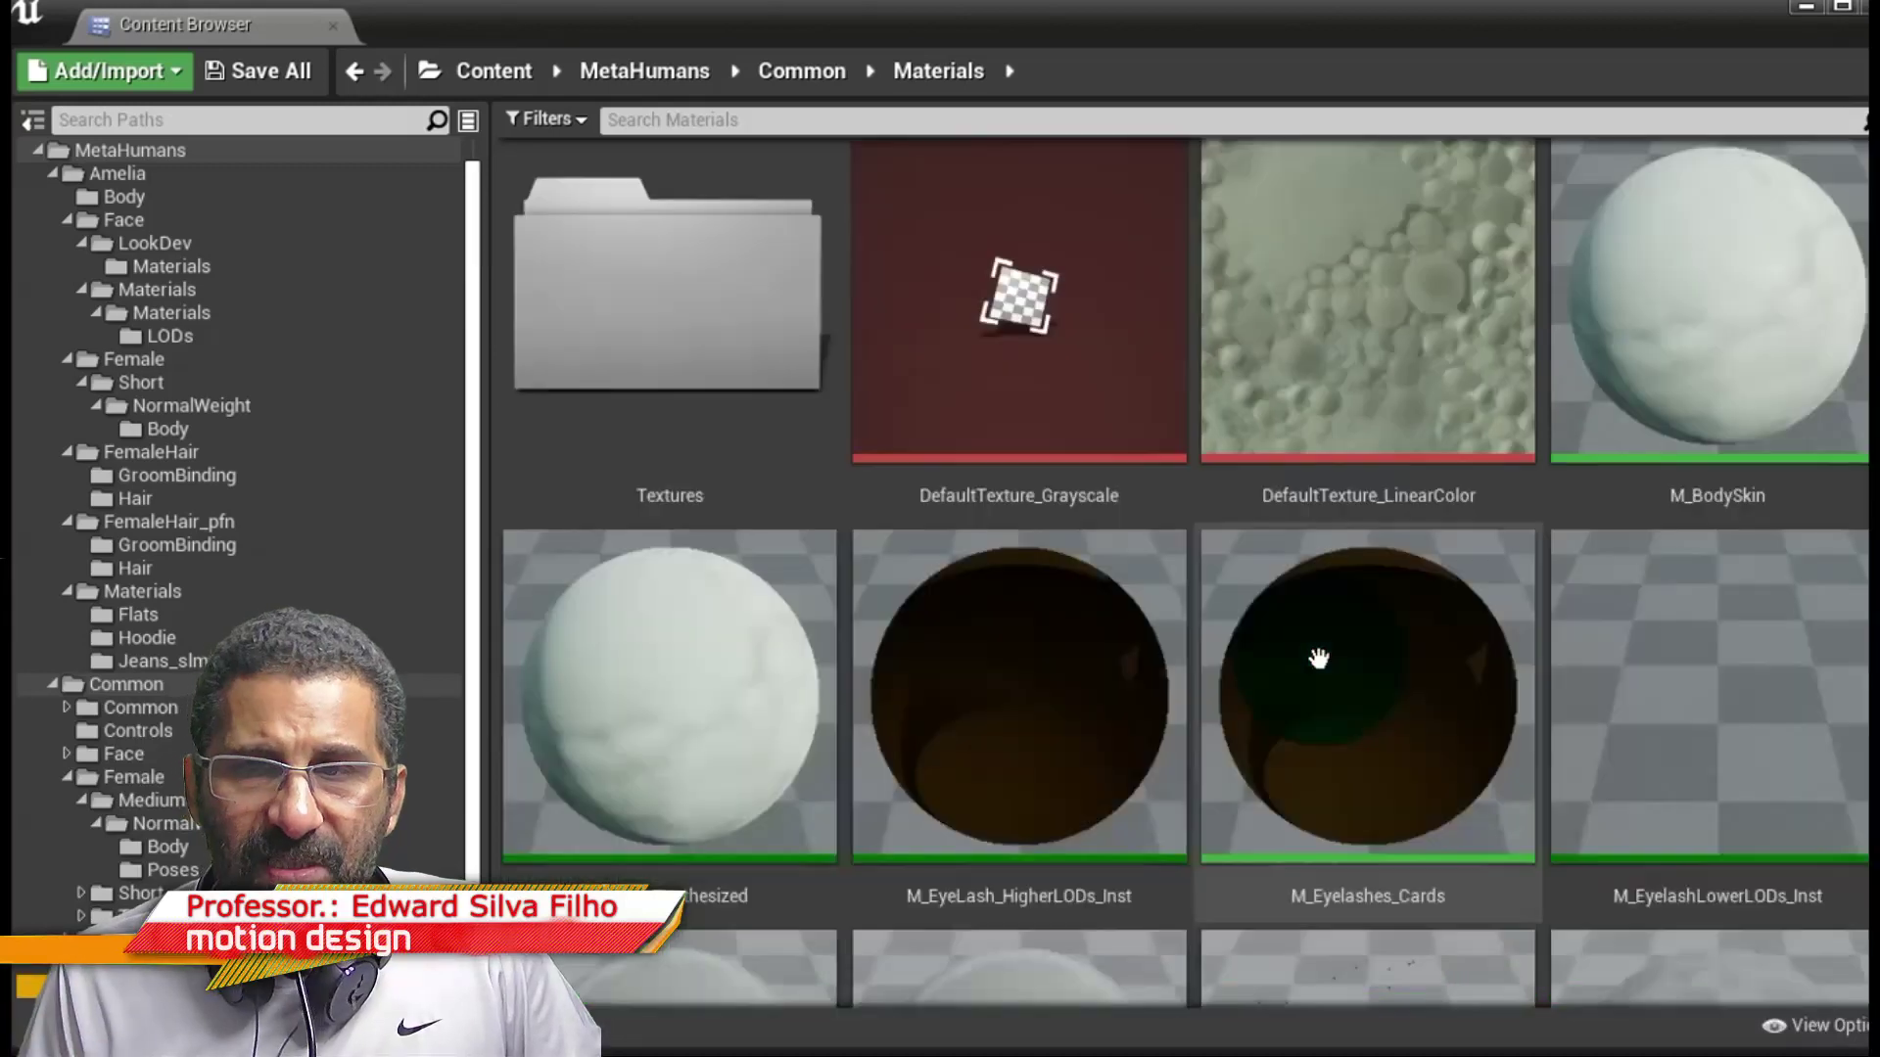
Browse Common Textures and Models, opening PuffinTexture-8k > chr_0050 head texture maps.
scroll(1319, 659, "down", 3)
left_click(137, 1008)
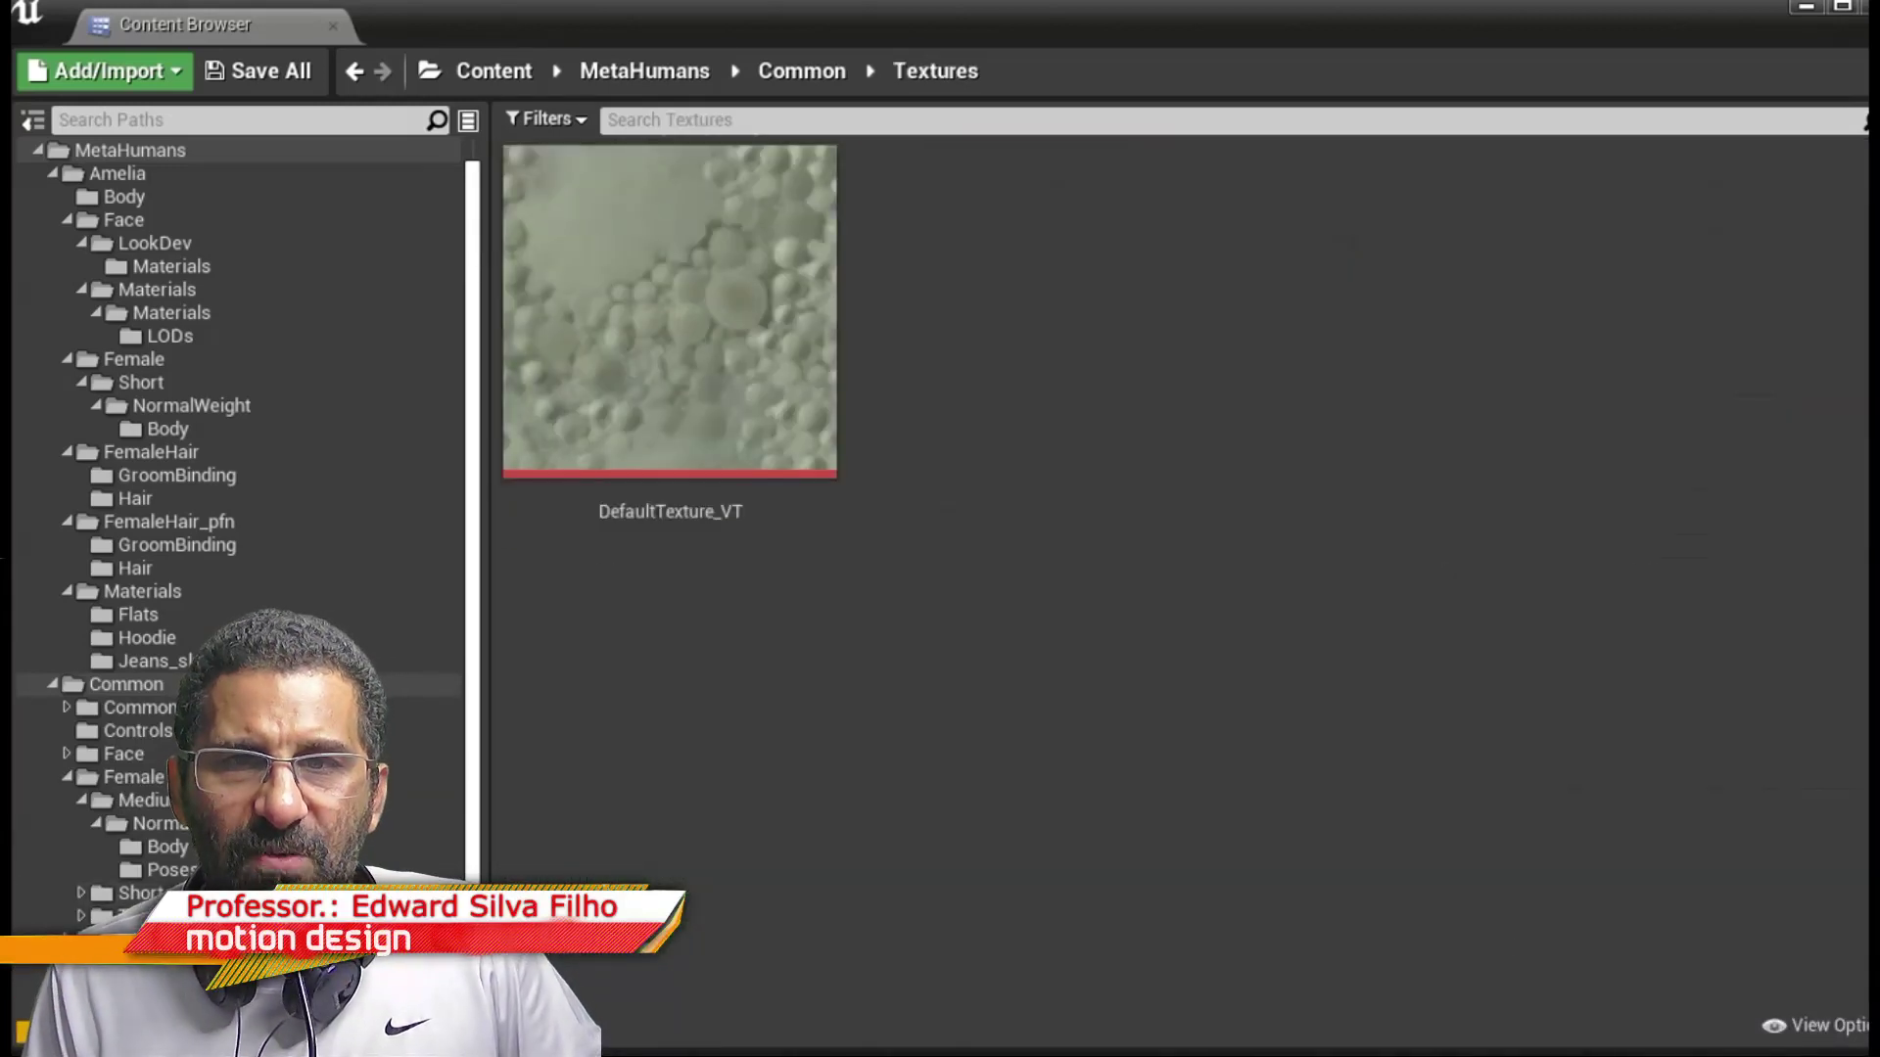
left_click(137, 984)
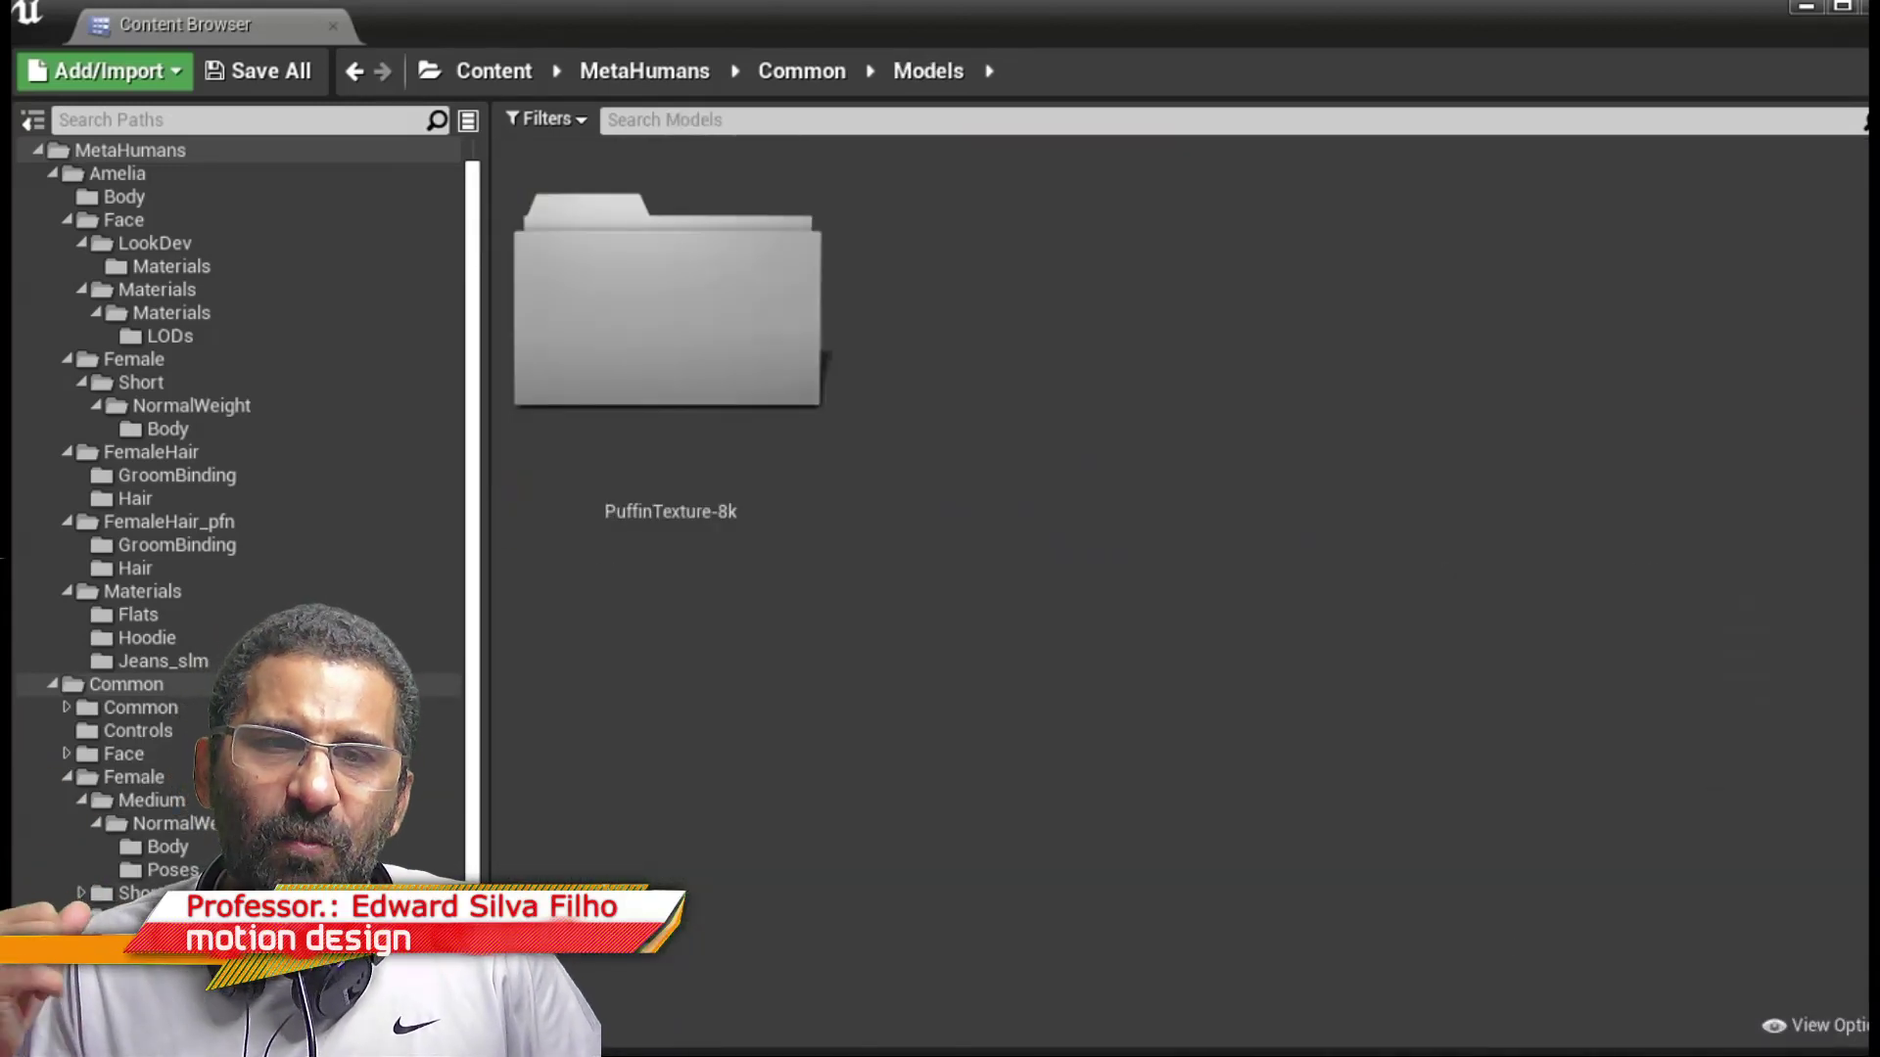
double_click(659, 322)
left_click(659, 321)
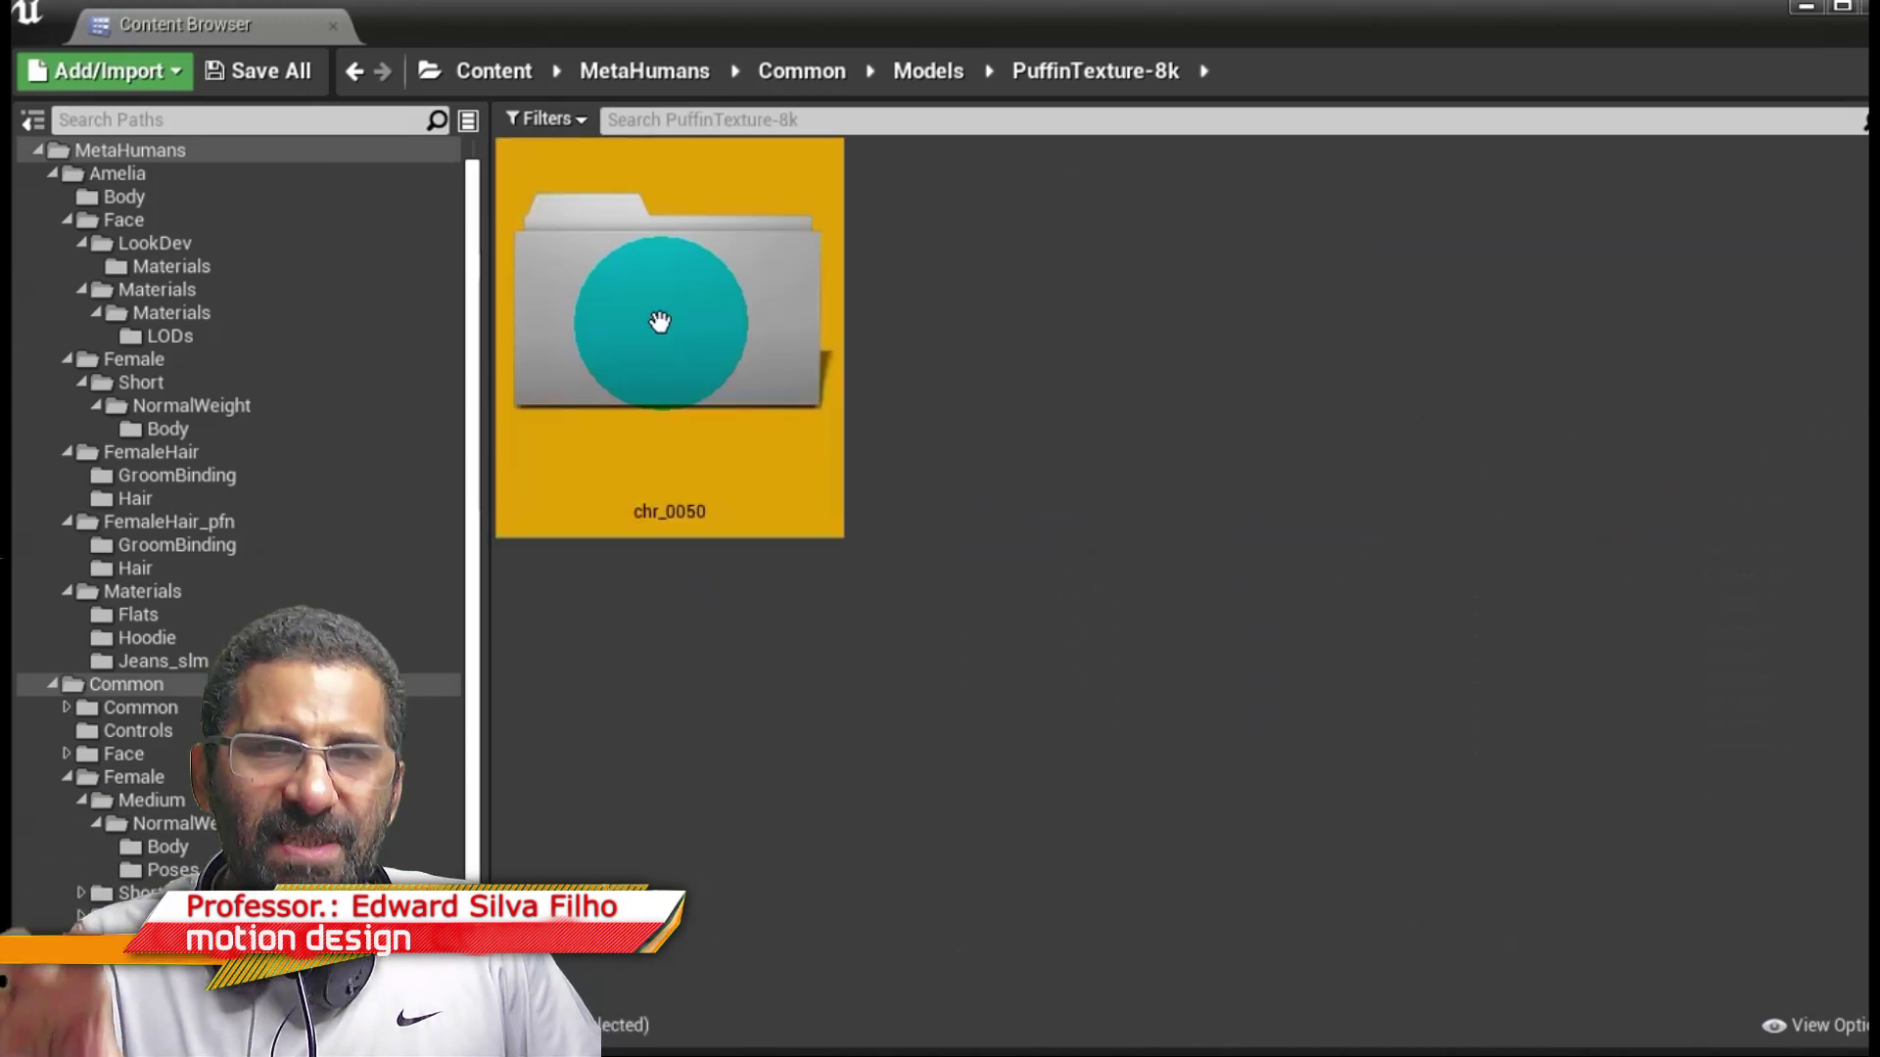
double_click(658, 321)
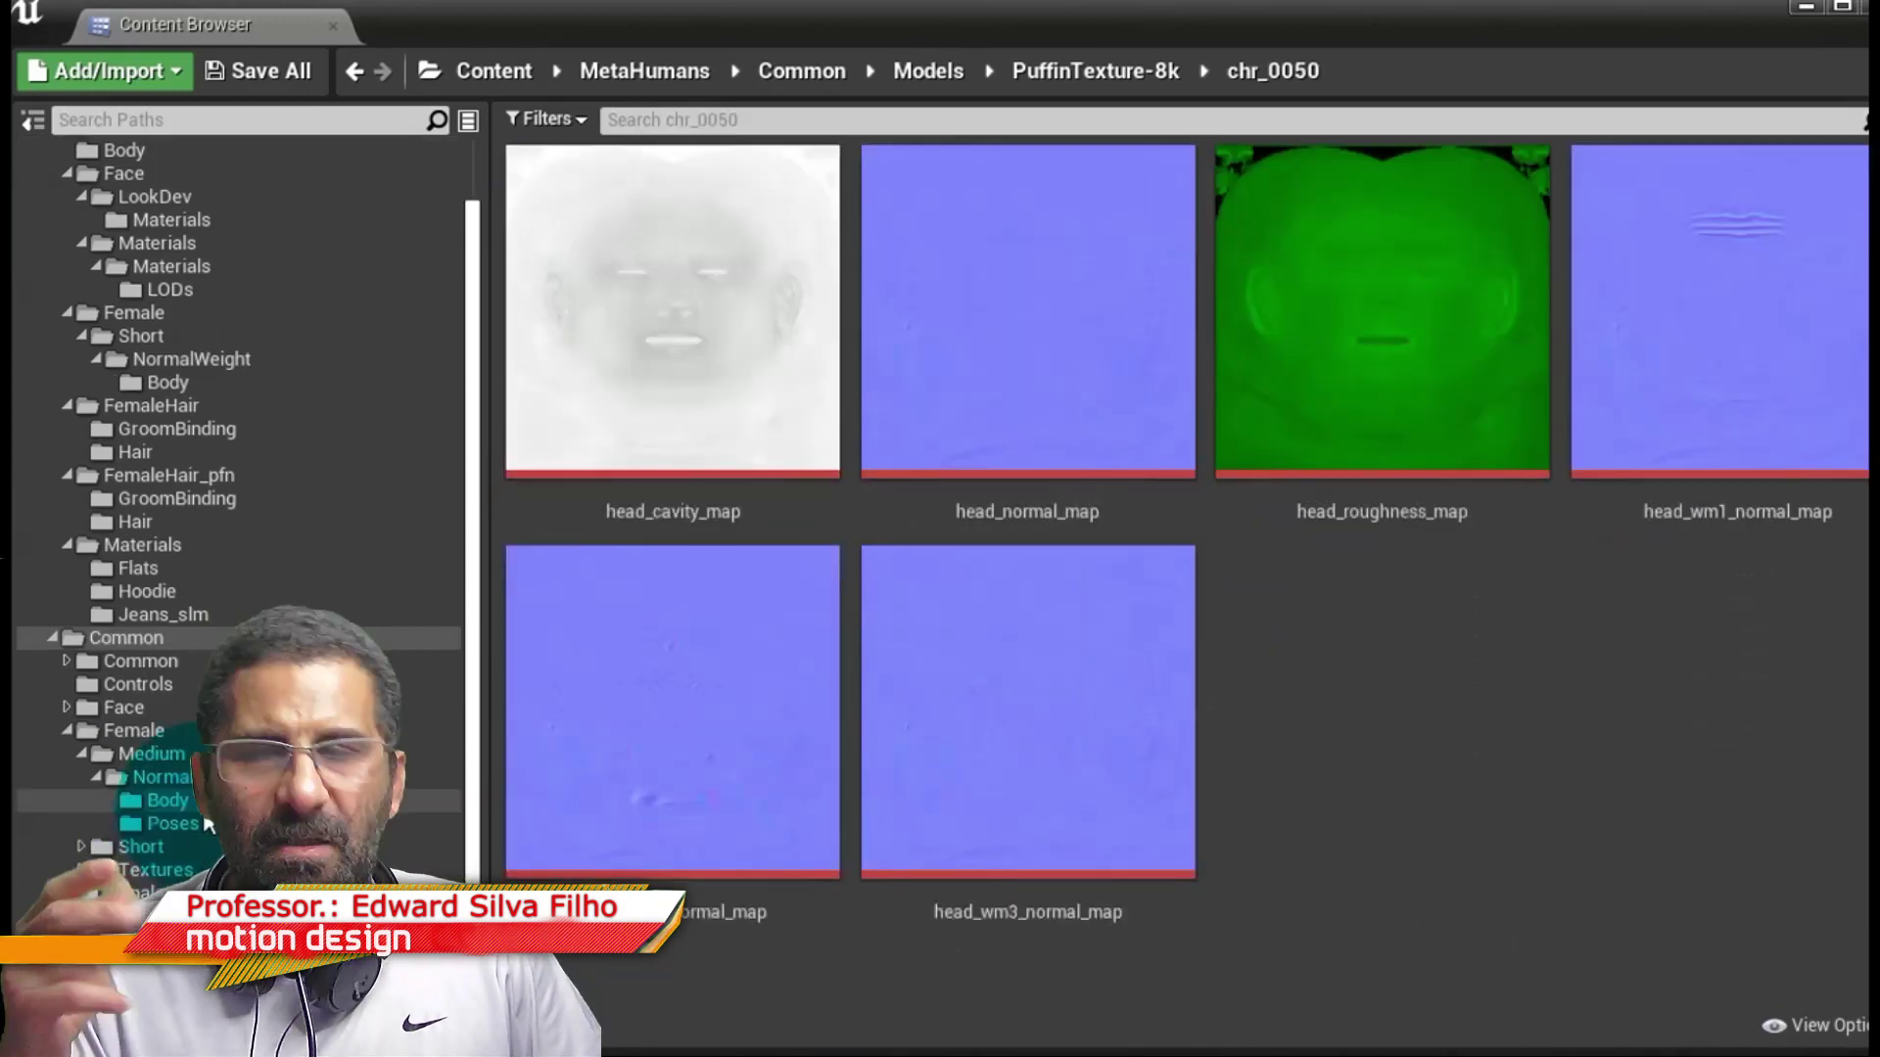
Pass through Face and Controls to Common/Common and select f_srt_nrw_body_preview.
left_click(202, 805)
left_click(190, 709)
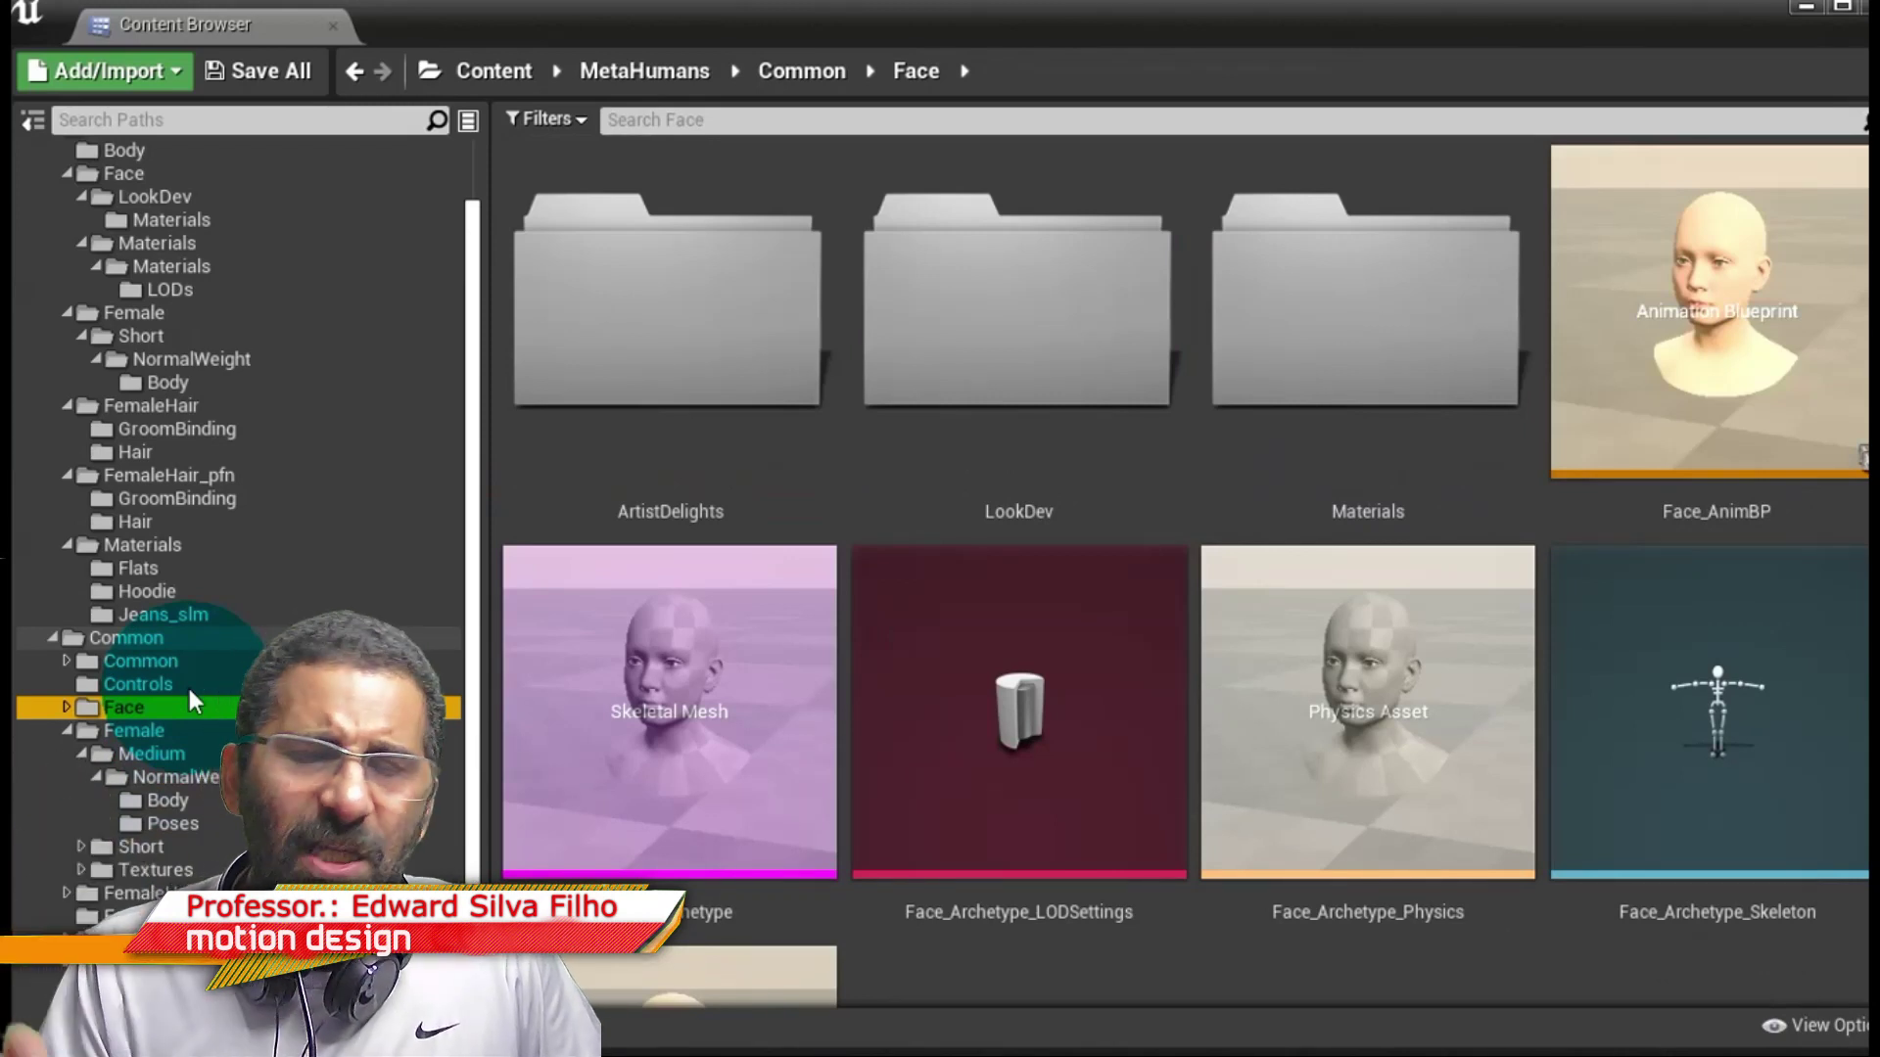
key("Up")
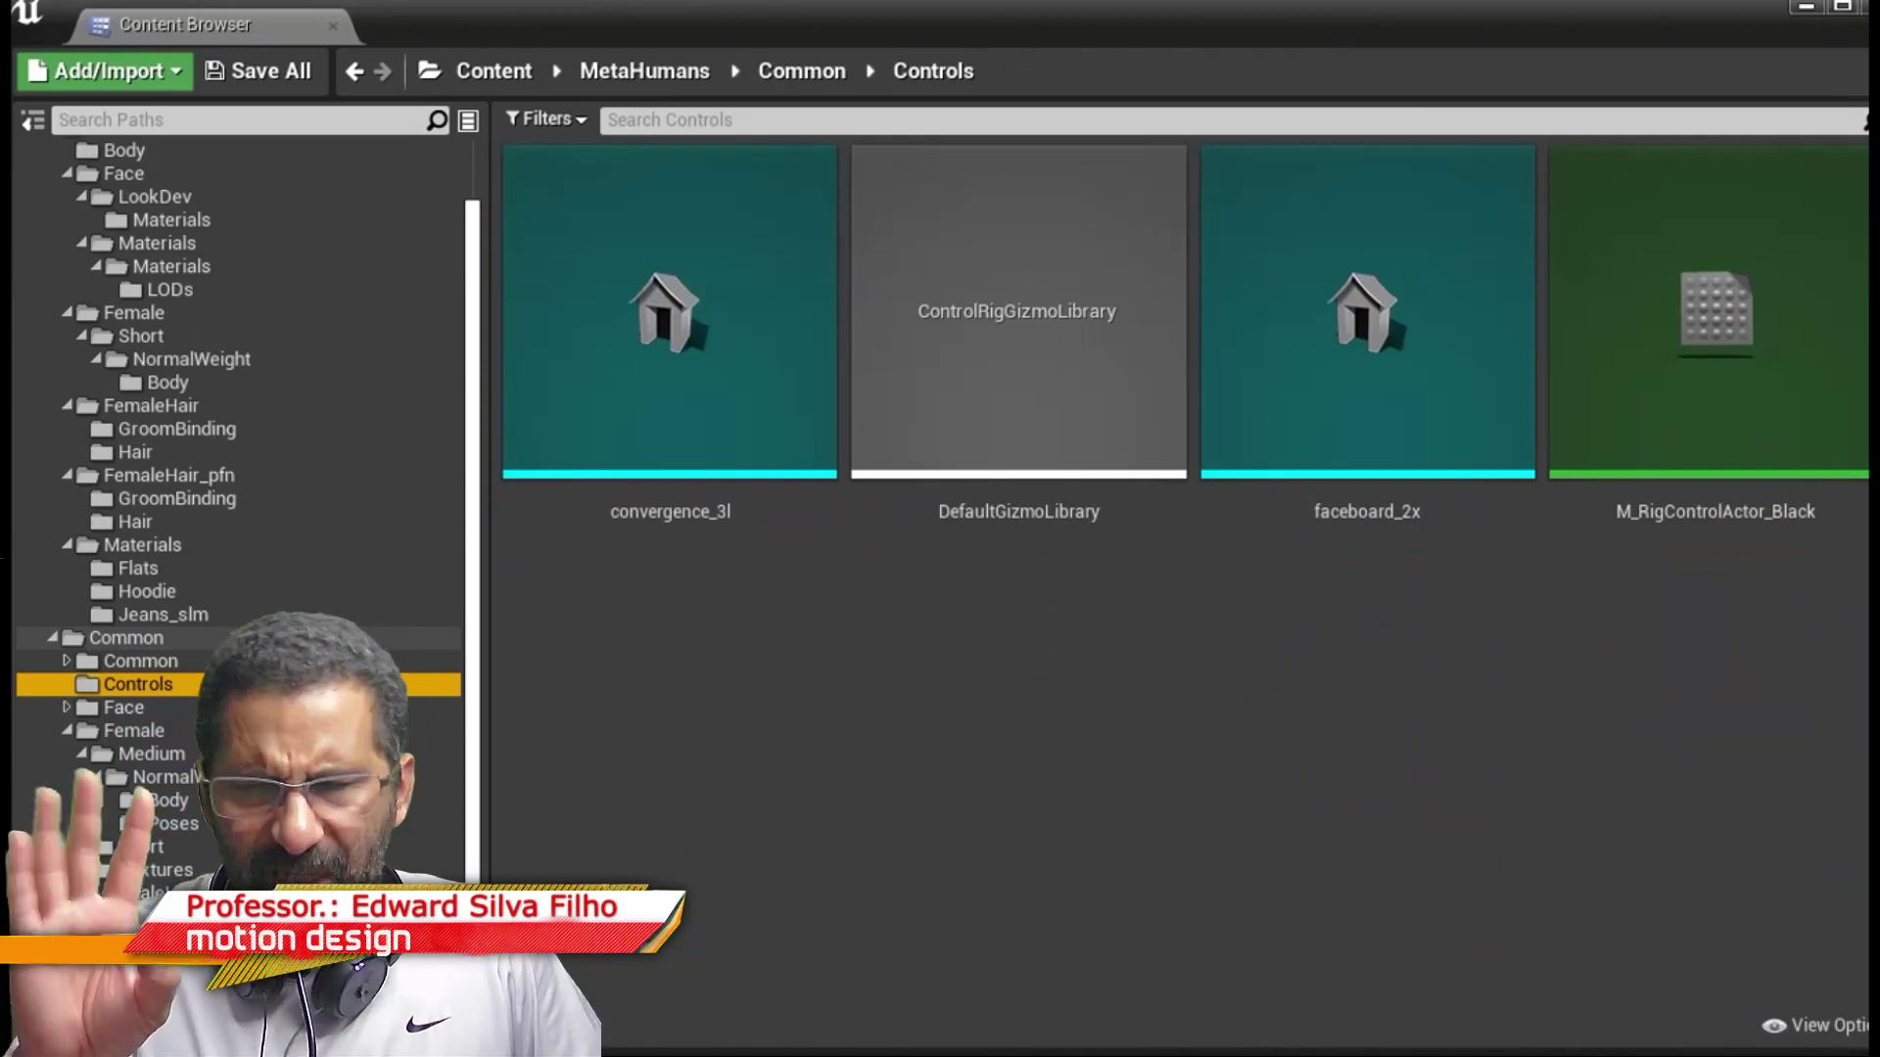
left_click(128, 664)
left_click(930, 632)
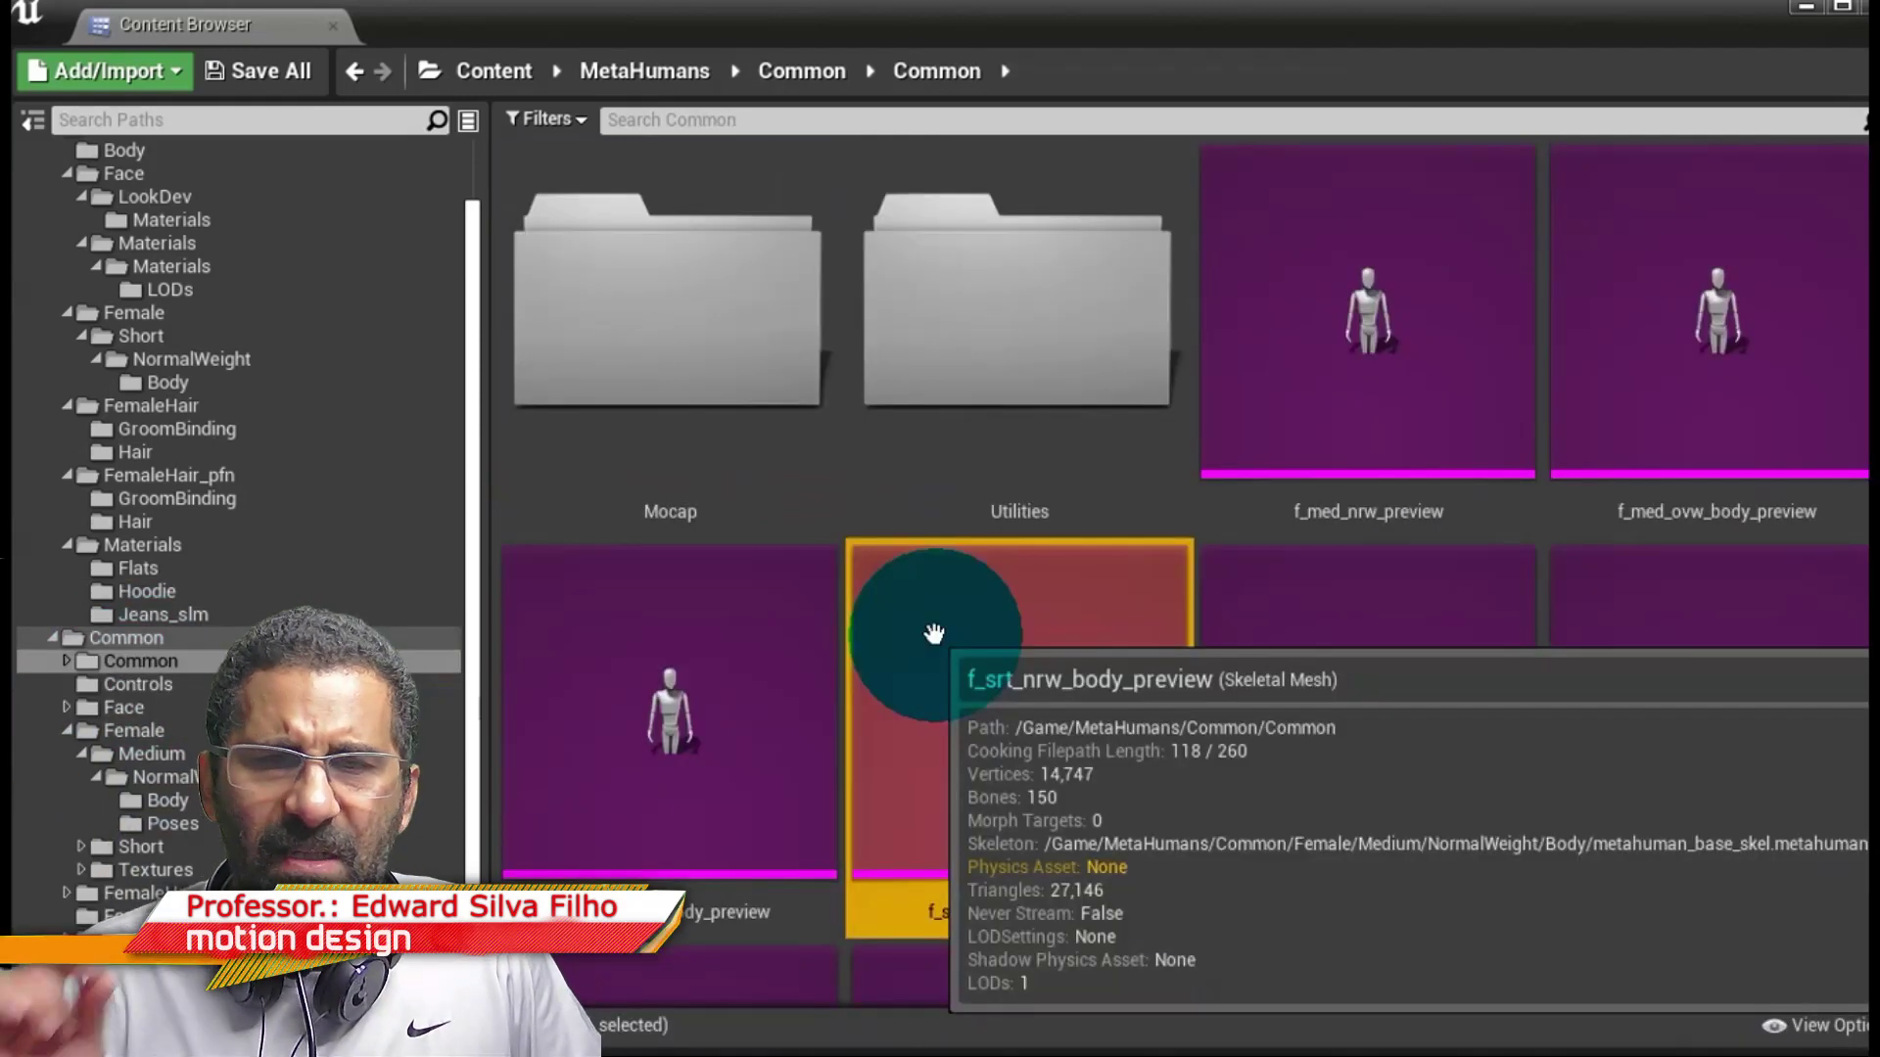
double_click(933, 634)
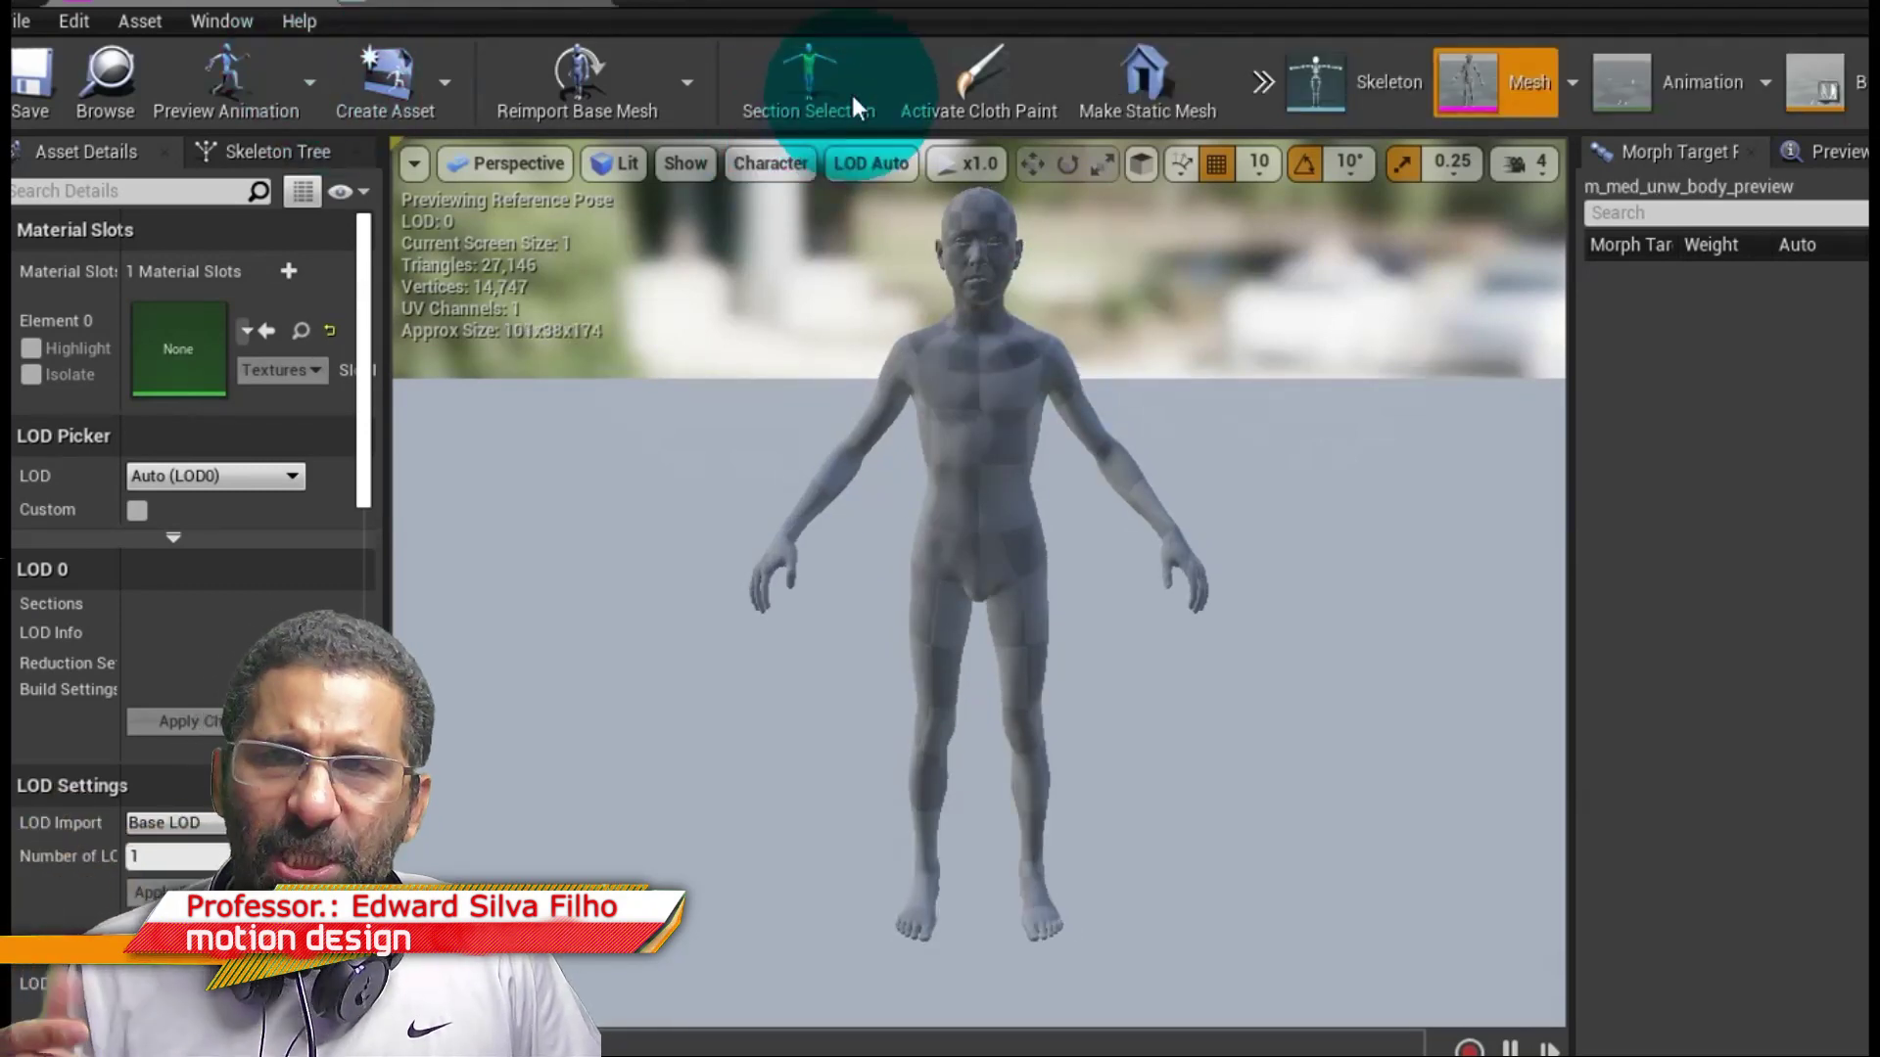
left_click(1342, 73)
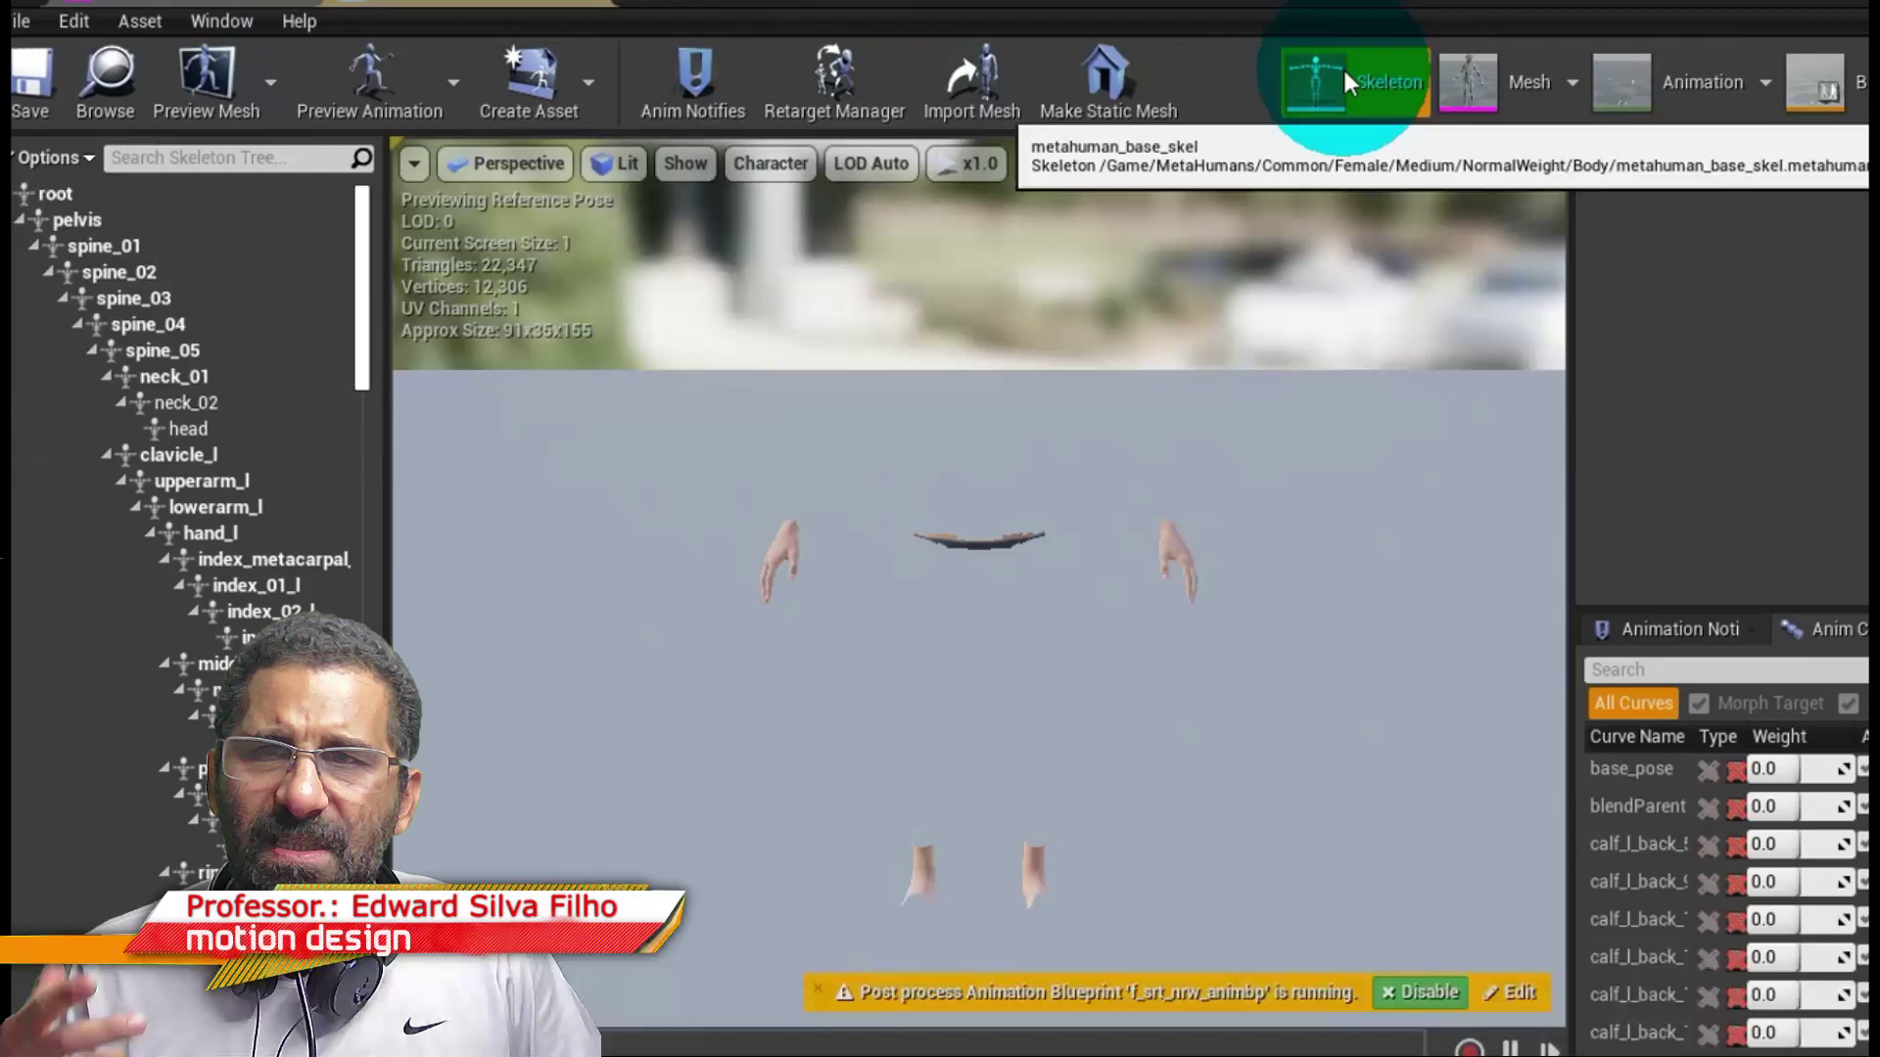
left_click(265, 481)
left_click(260, 611)
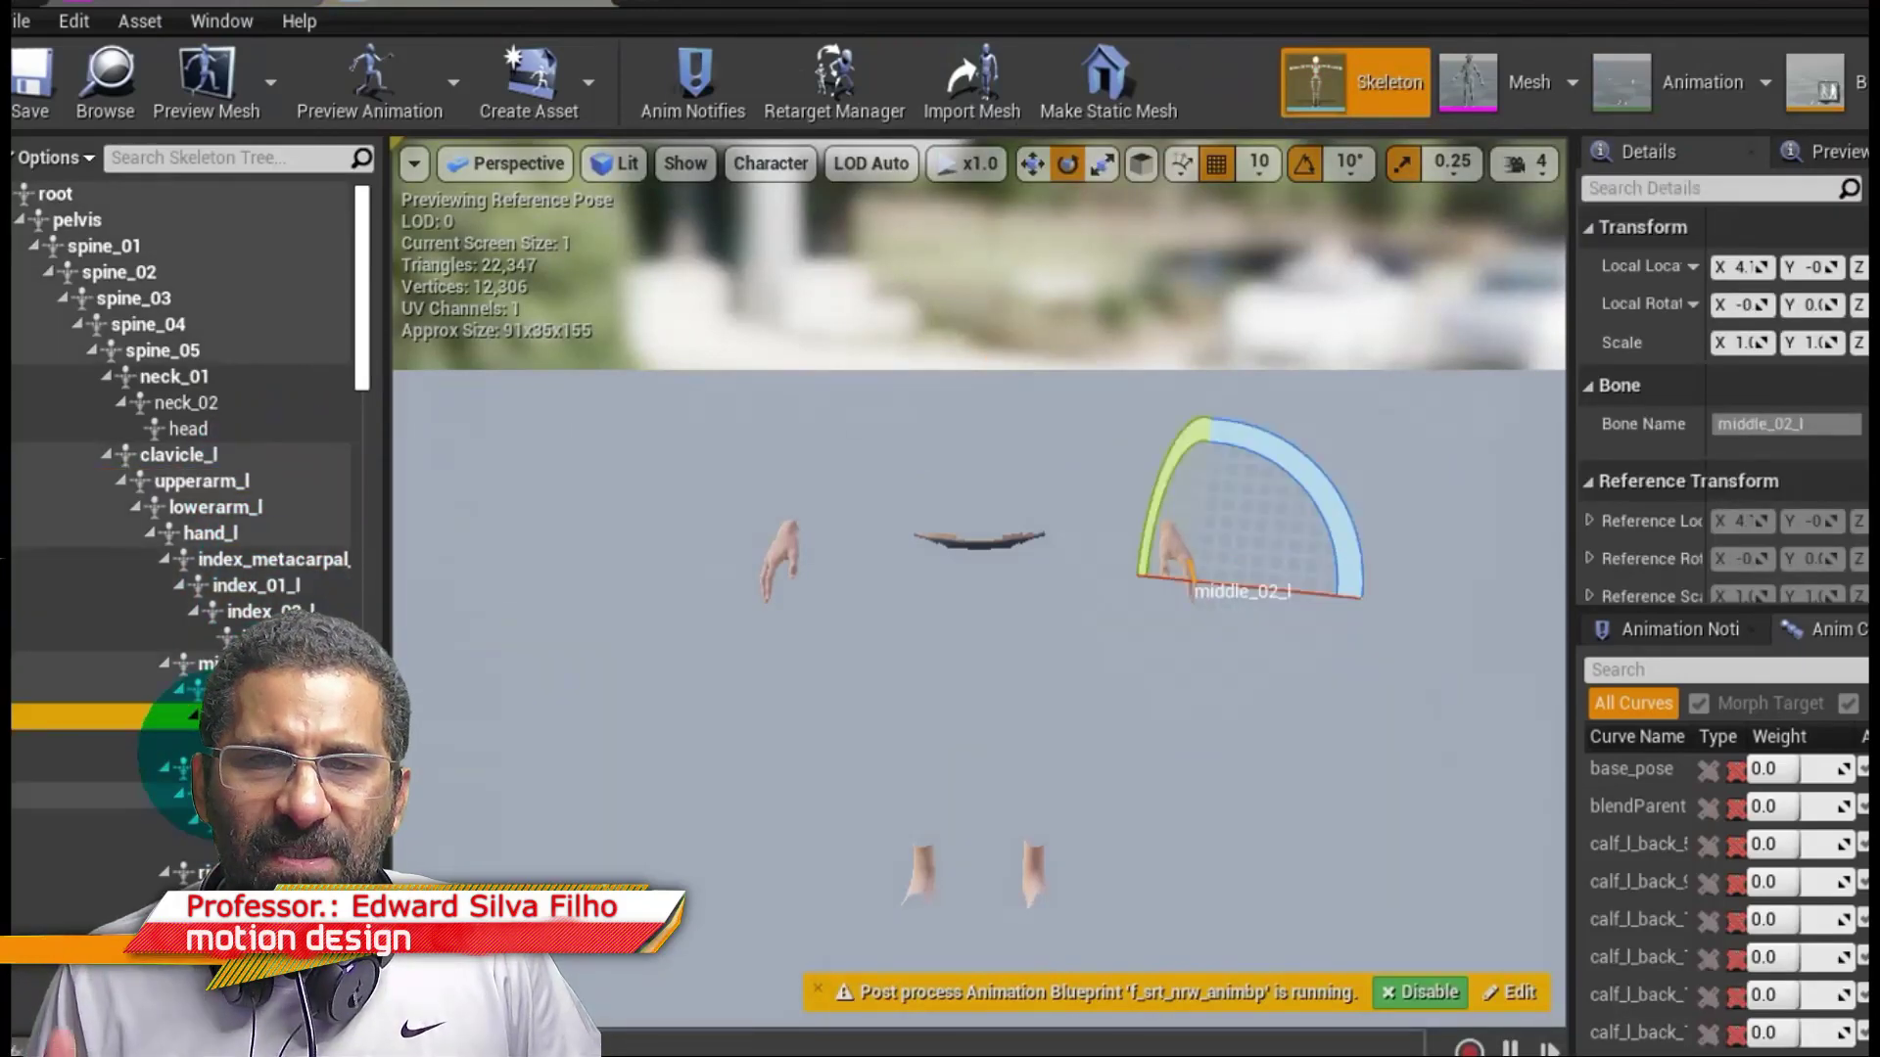
left_click(206, 840)
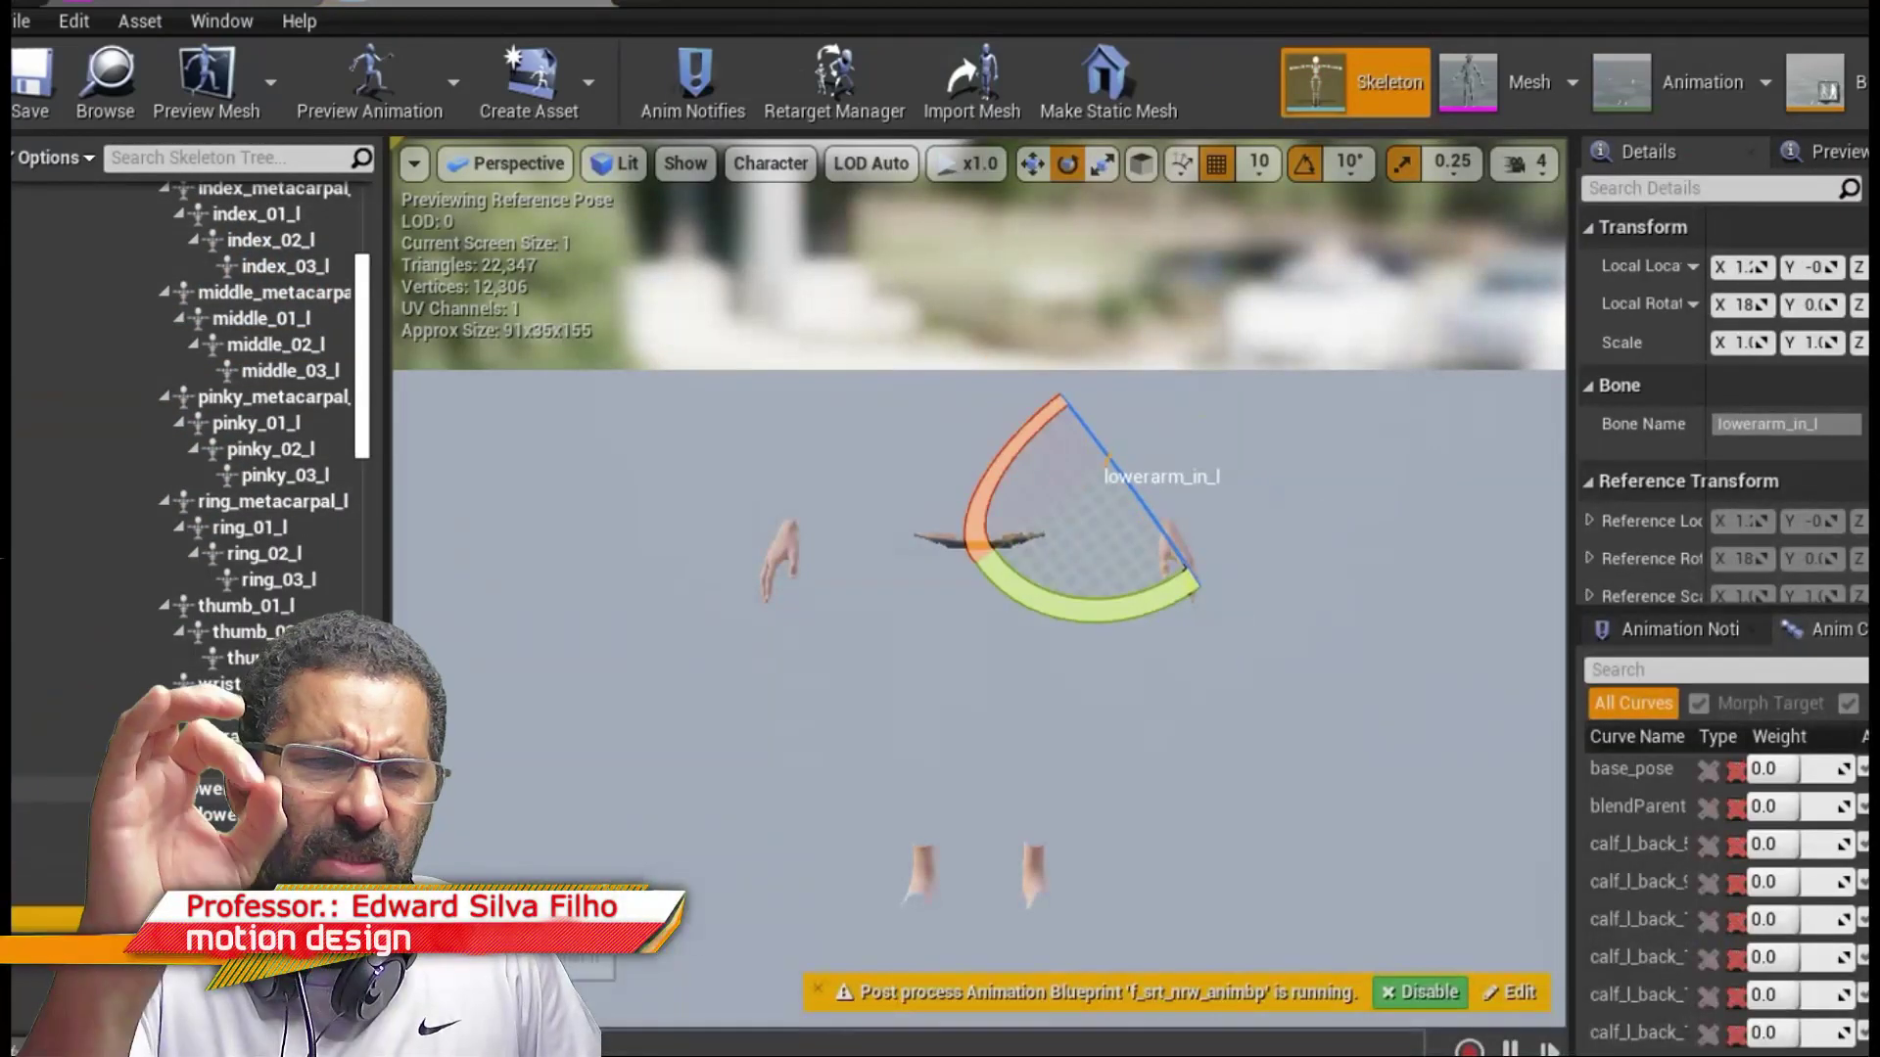
left_click(206, 684)
left_click(1639, 85)
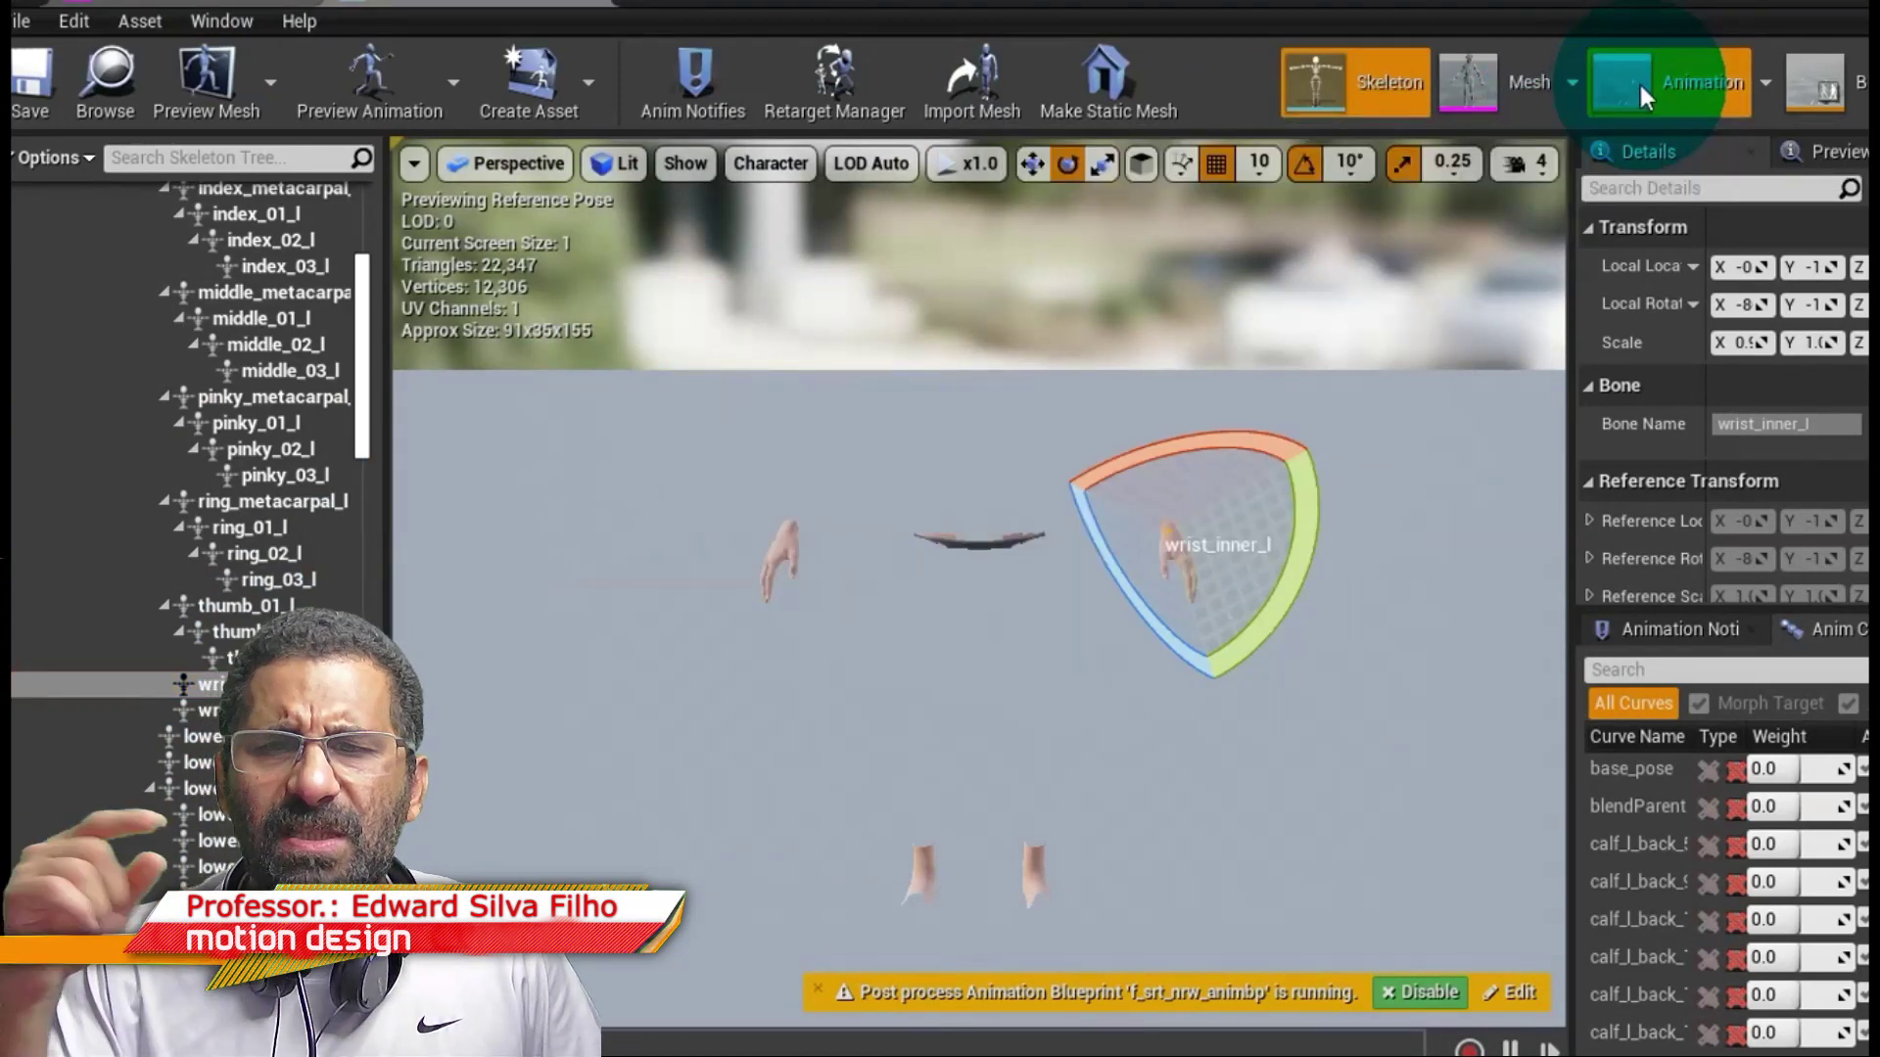
left_click(1637, 80)
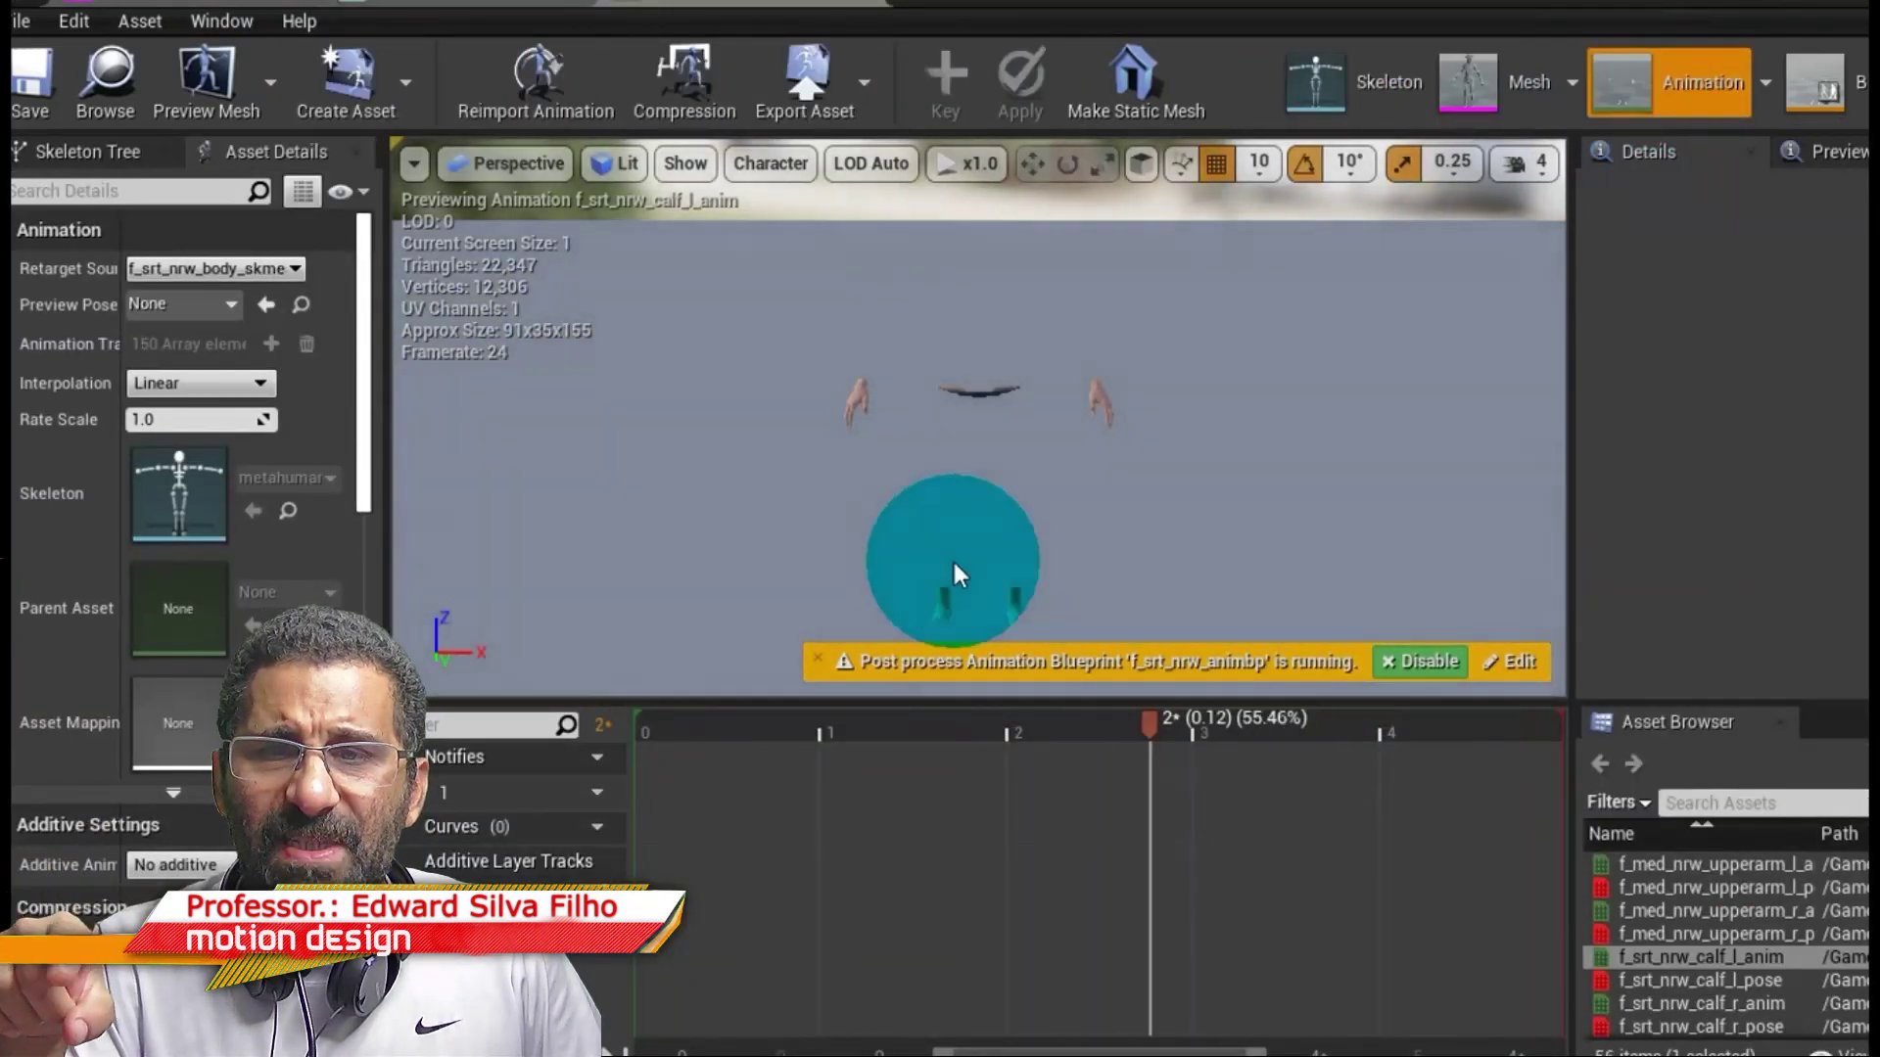
left_click(1816, 74)
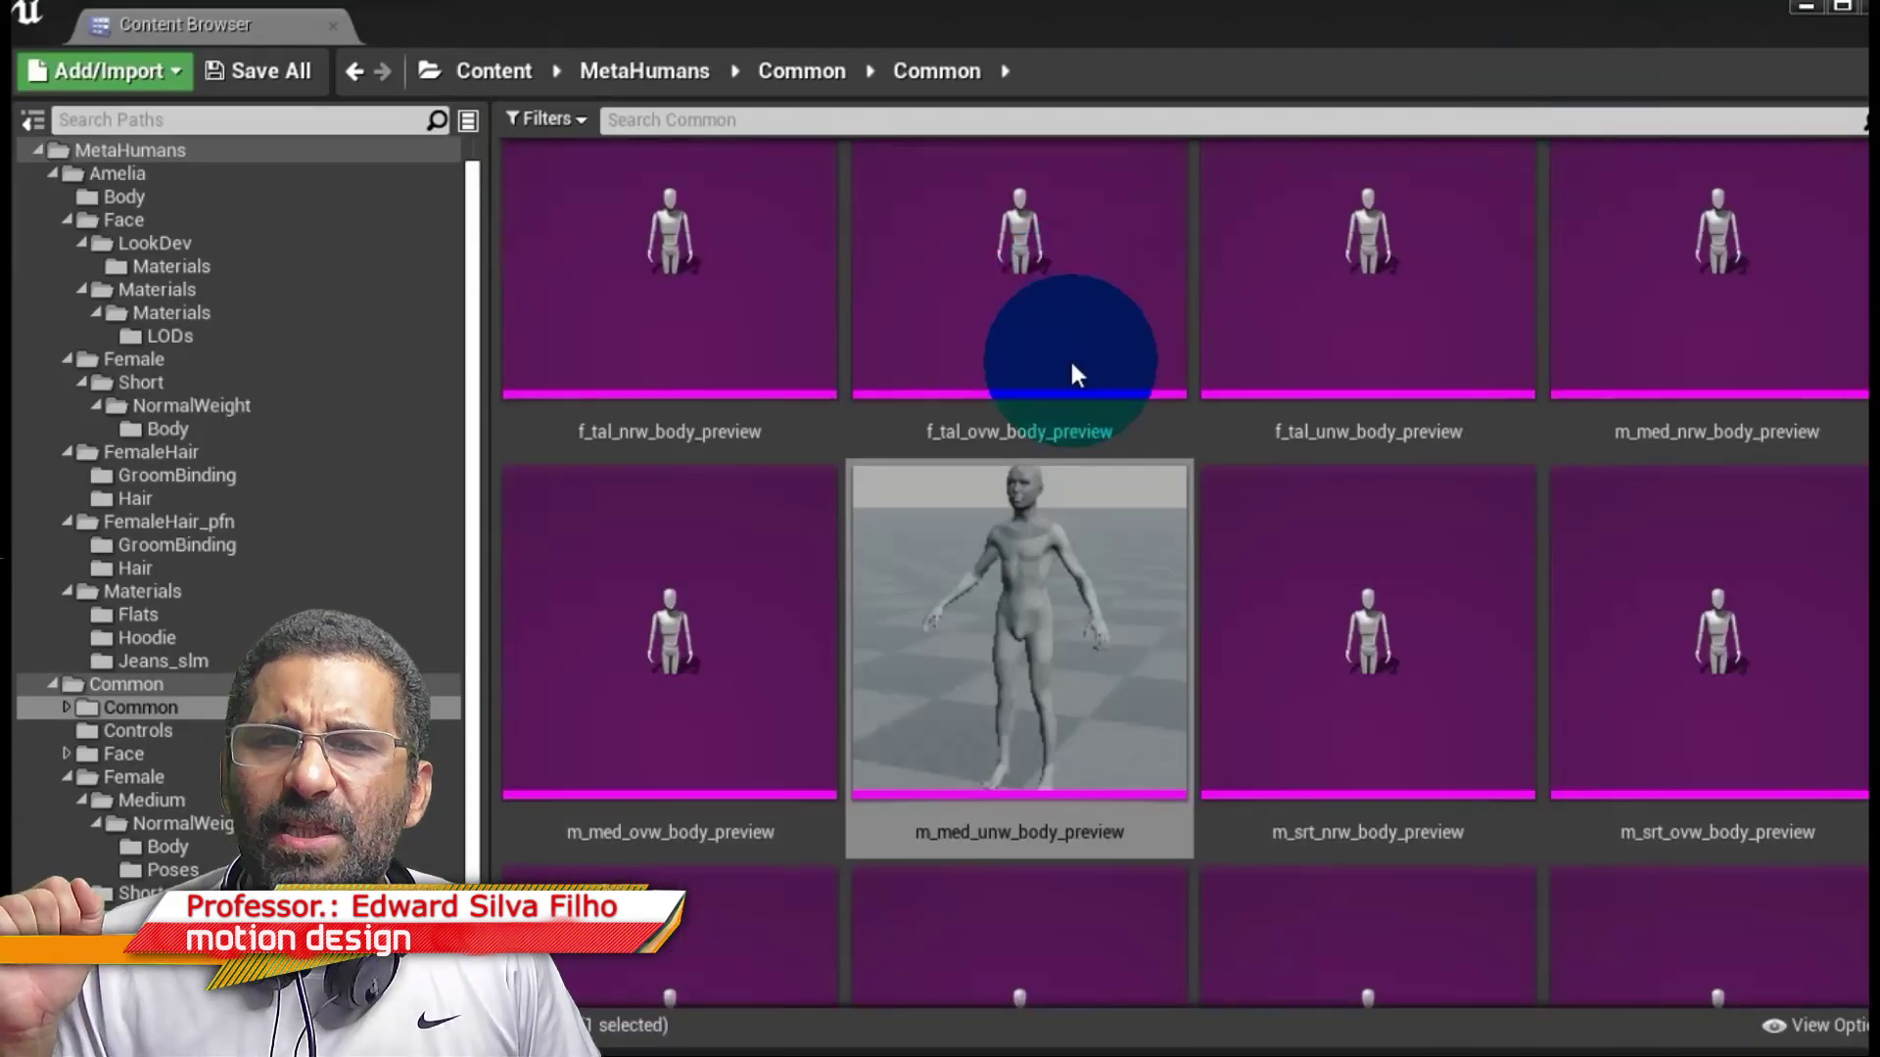
Open m_tal_unw_body_preview and view its Skeleton and Animation modes.
scroll(964, 419, "down", 3)
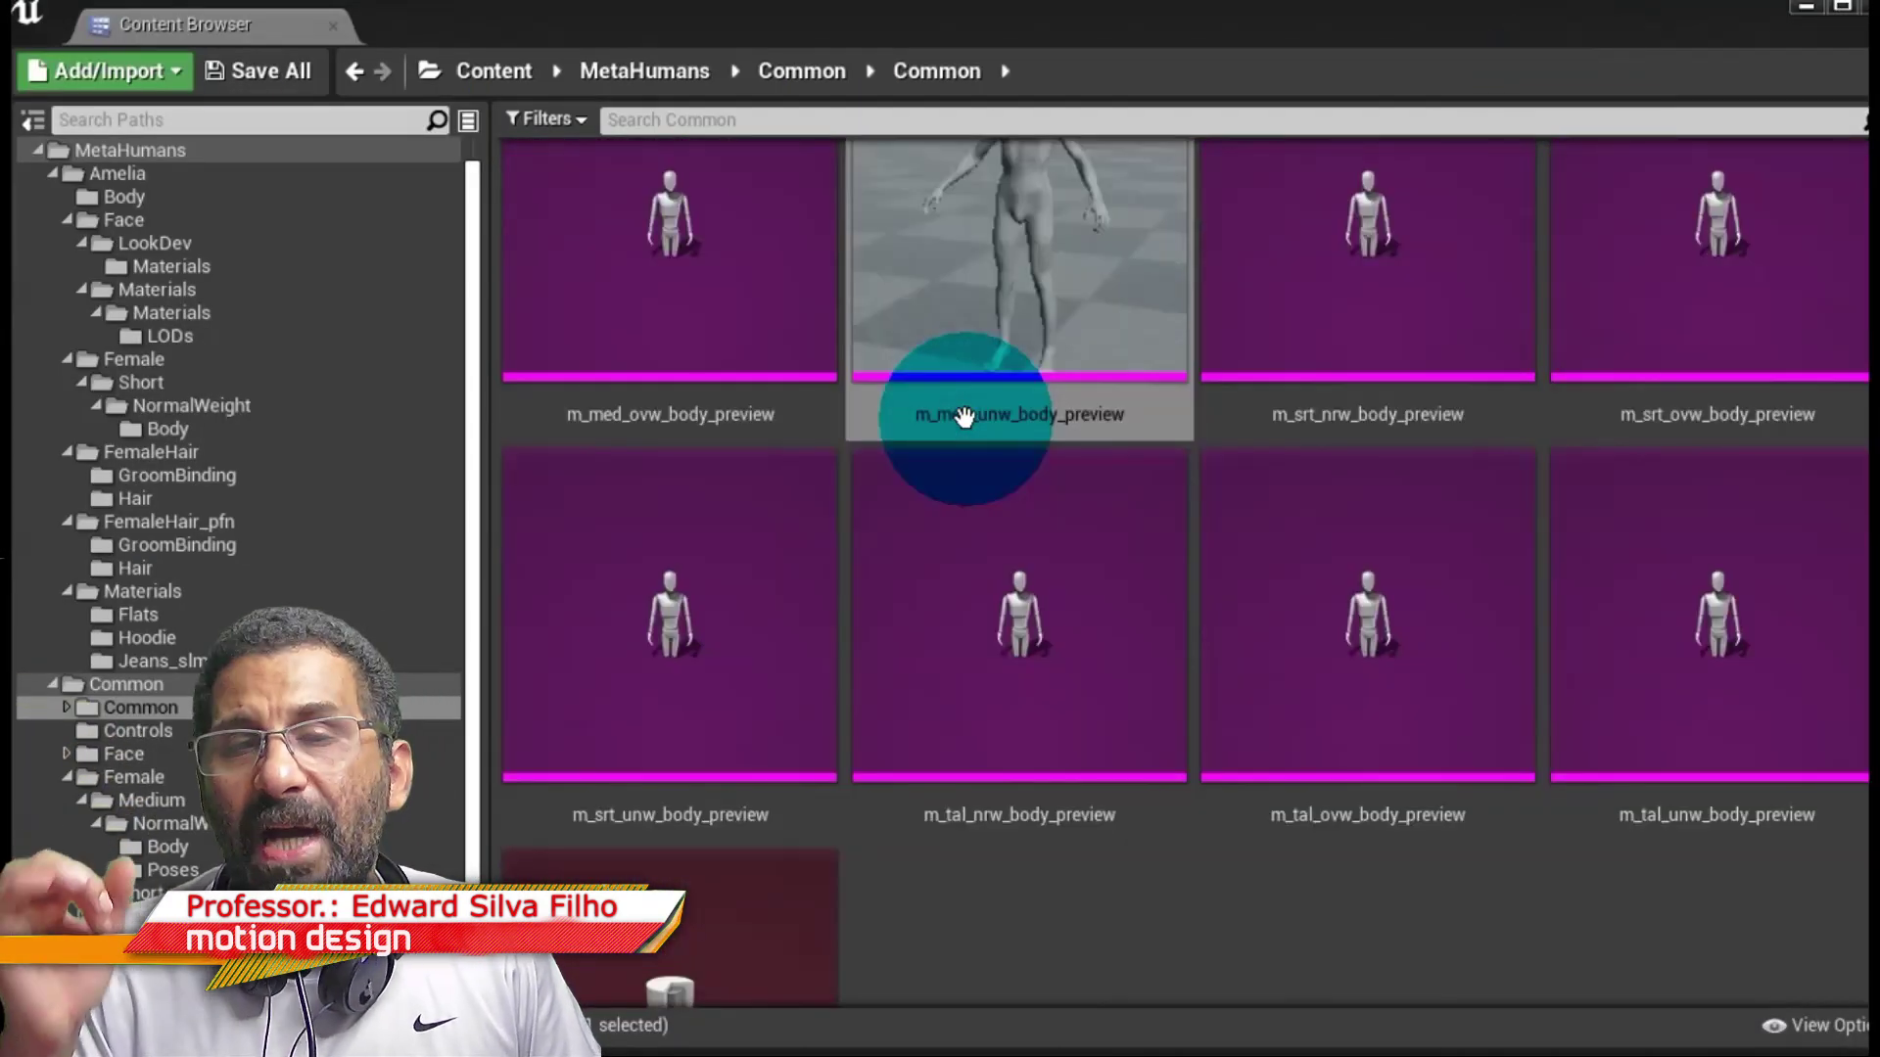
scroll(964, 418, "down", 2)
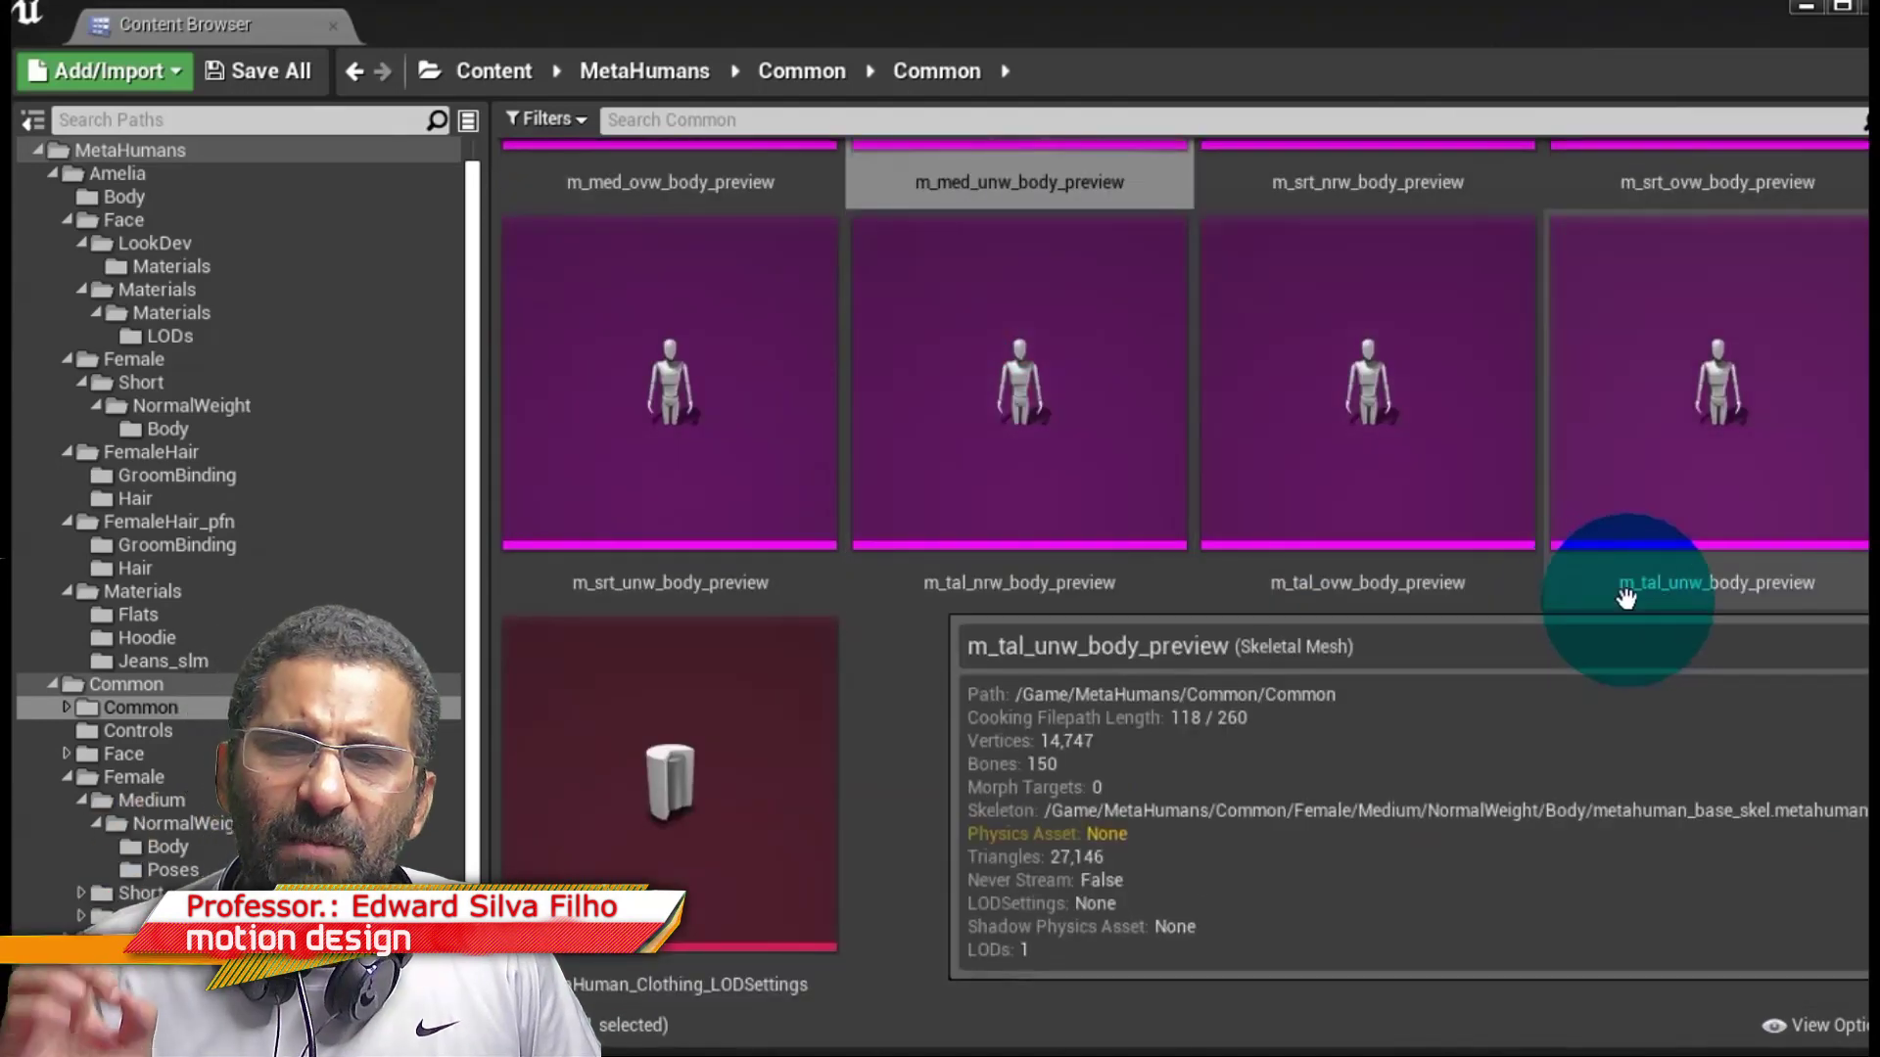
double_click(1684, 547)
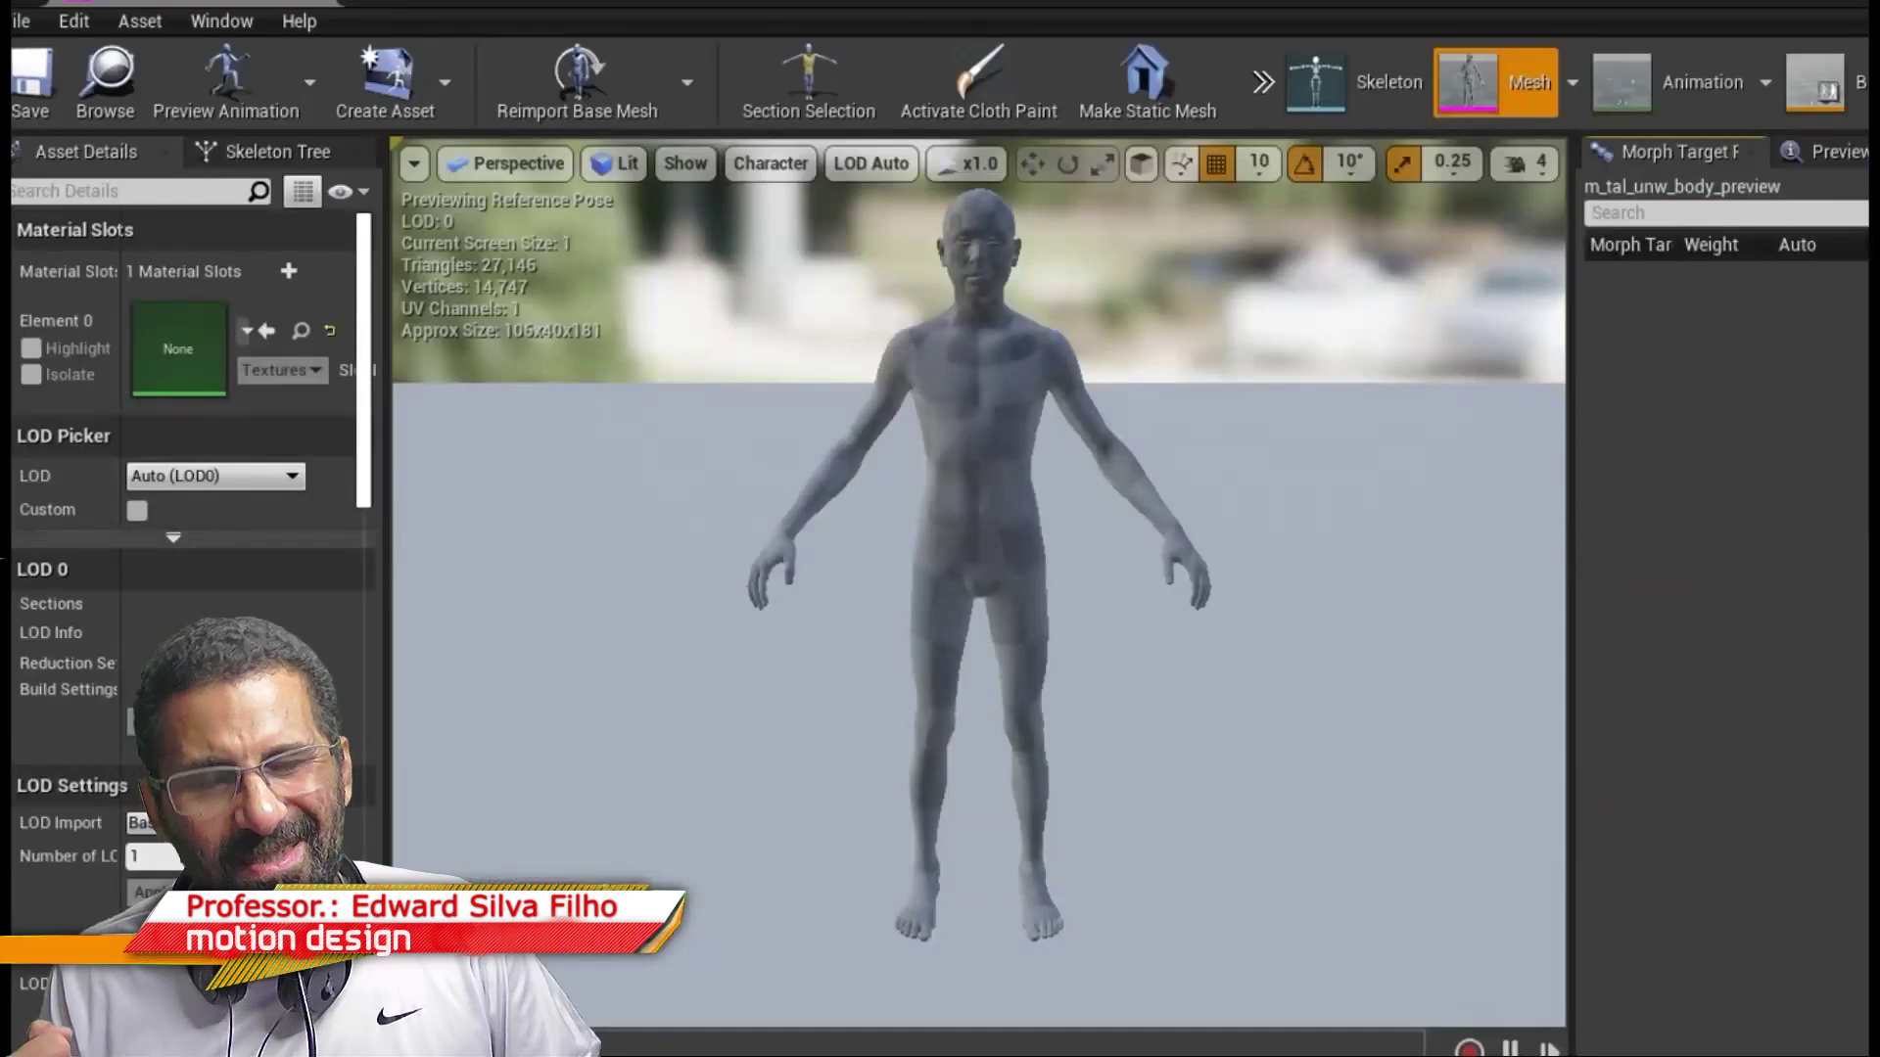
left_click(1334, 78)
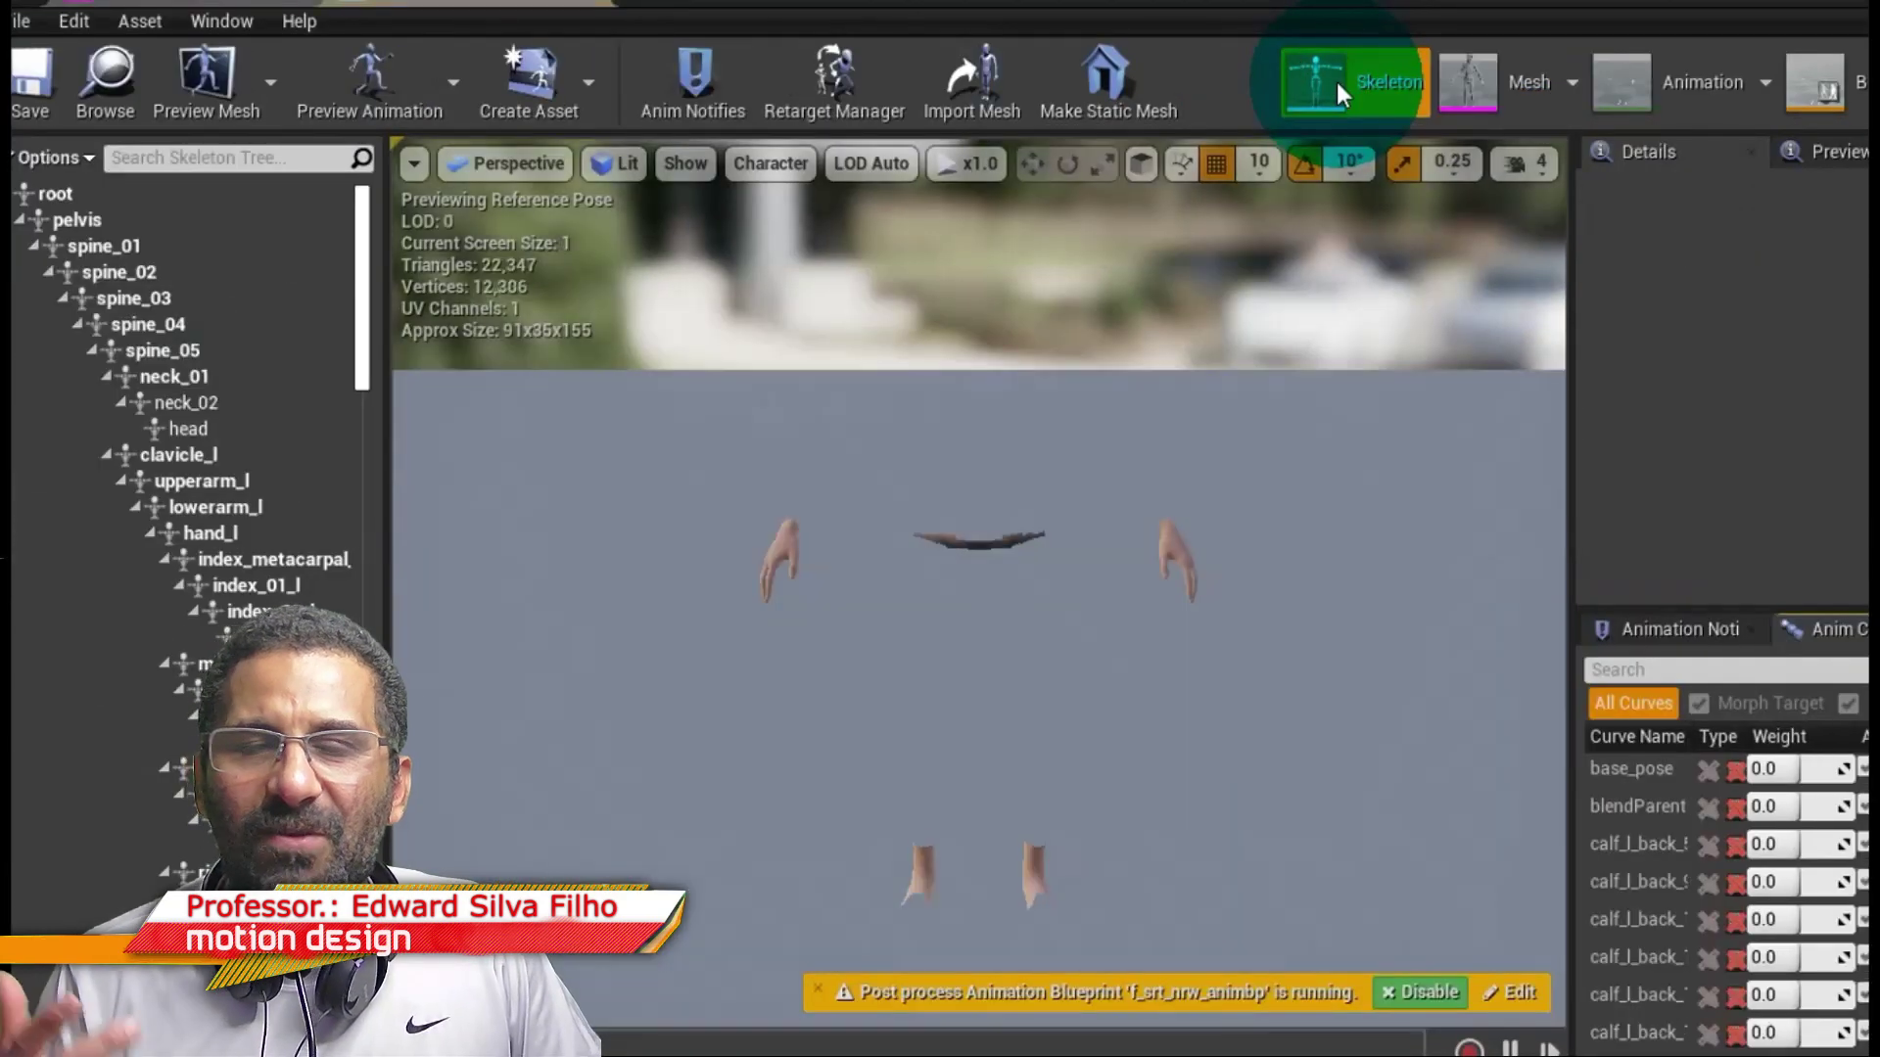
left_click(1609, 81)
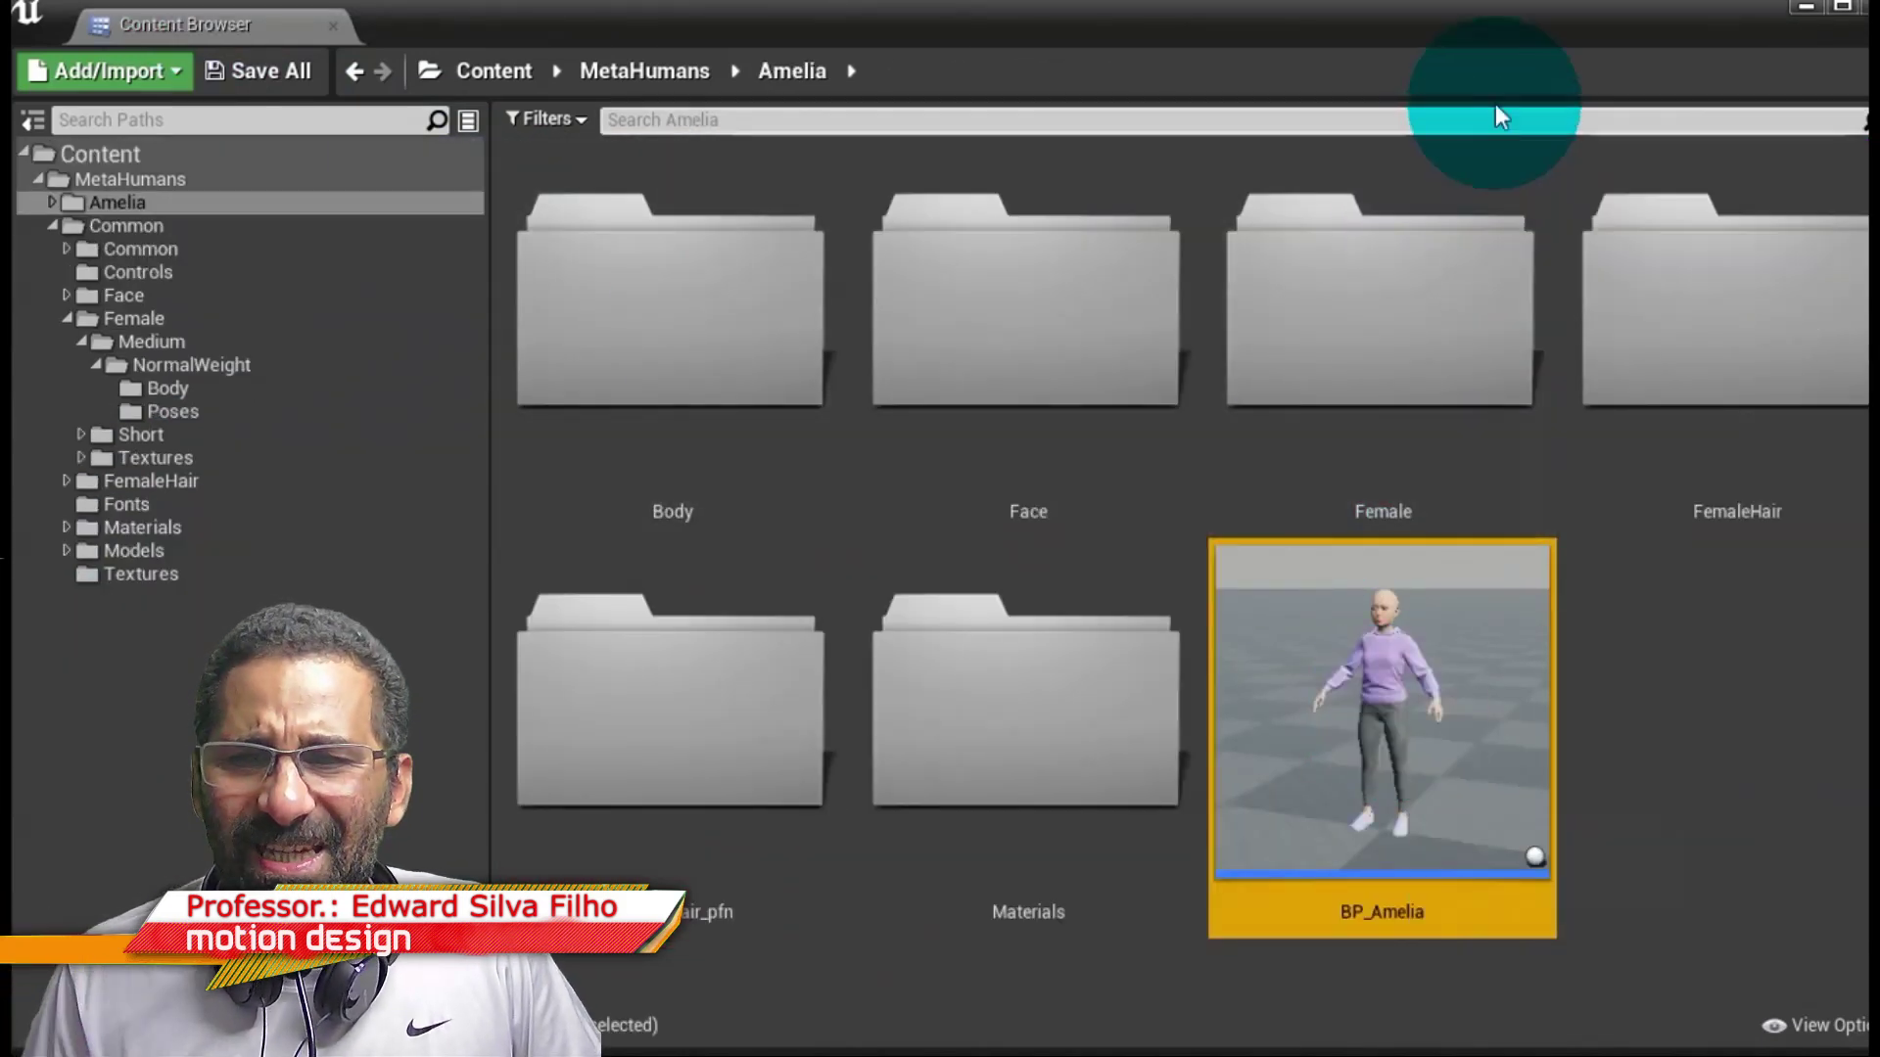
Place BP_Amelia onto the checkered floor of the level.
left_click_drag(1522, 44, 641, 55)
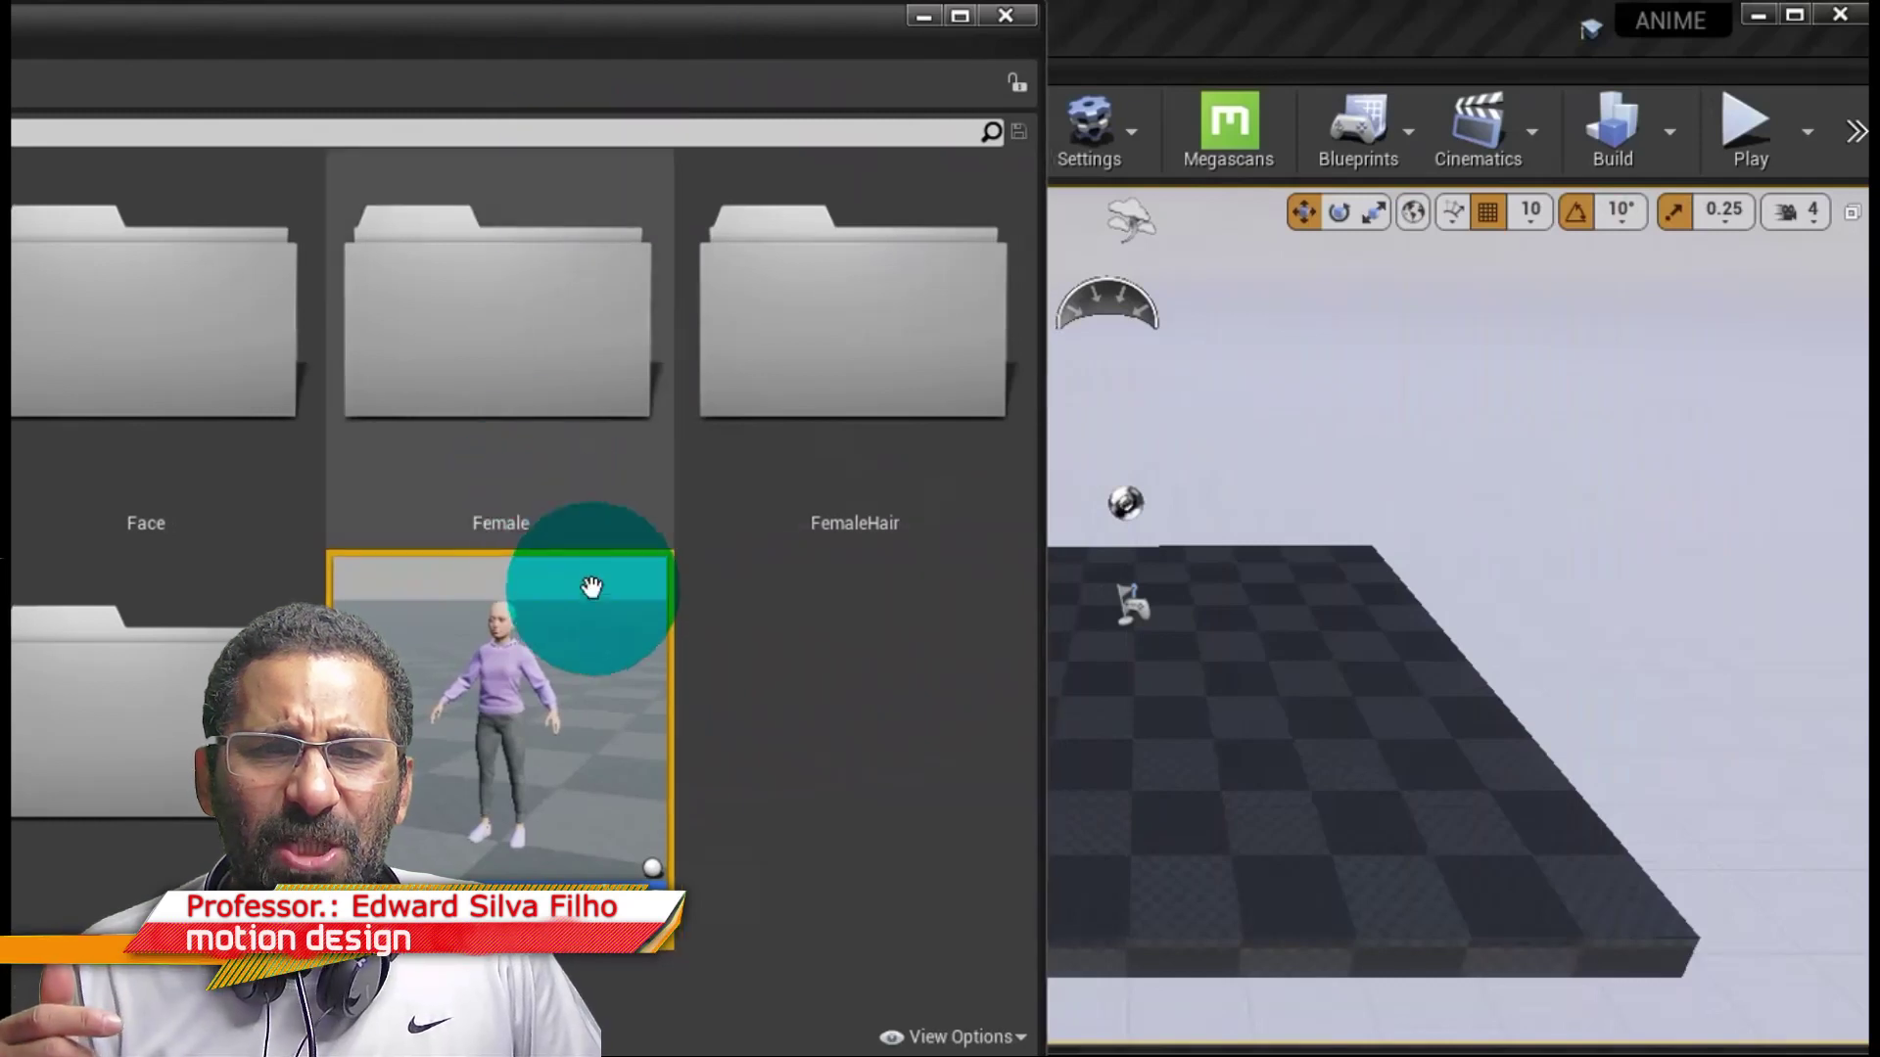
mouse_move(553, 629)
left_mouse_down()
mouse_move(1265, 675)
mouse_move(1284, 625)
left_mouse_up()
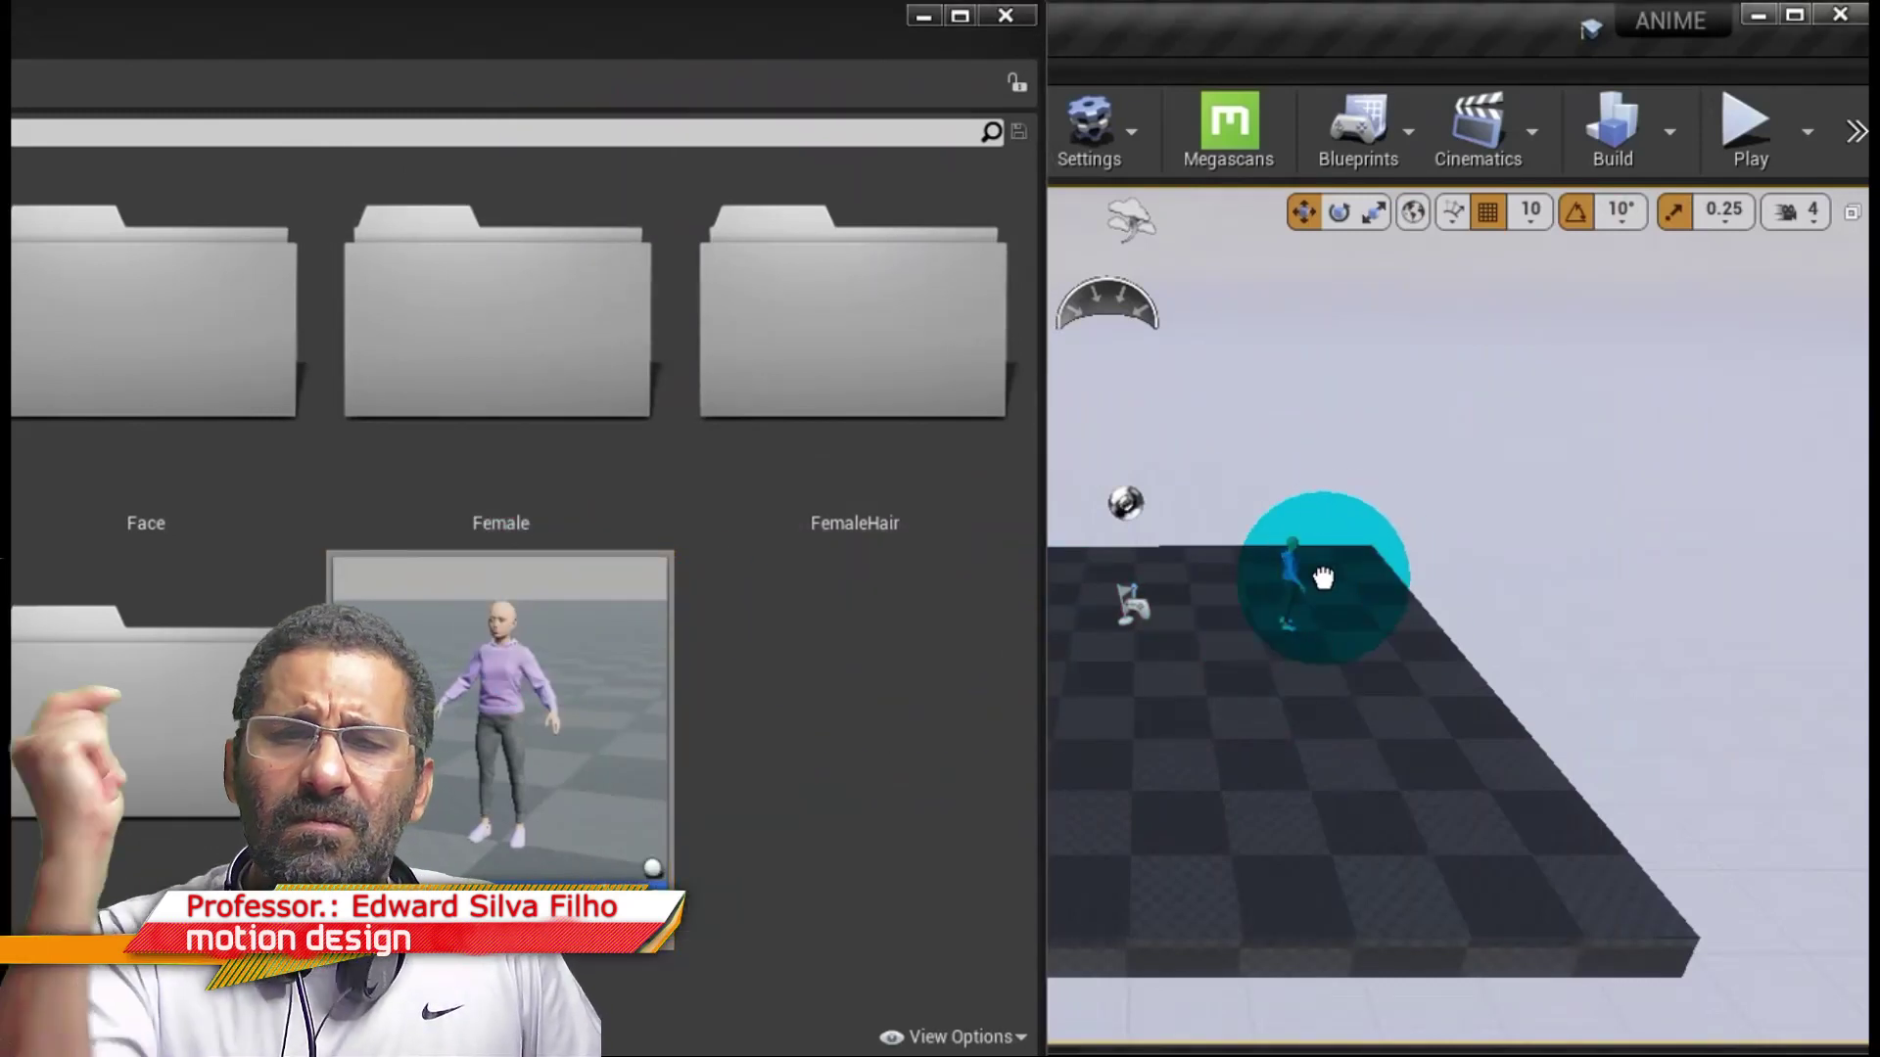
left_click(209, 21)
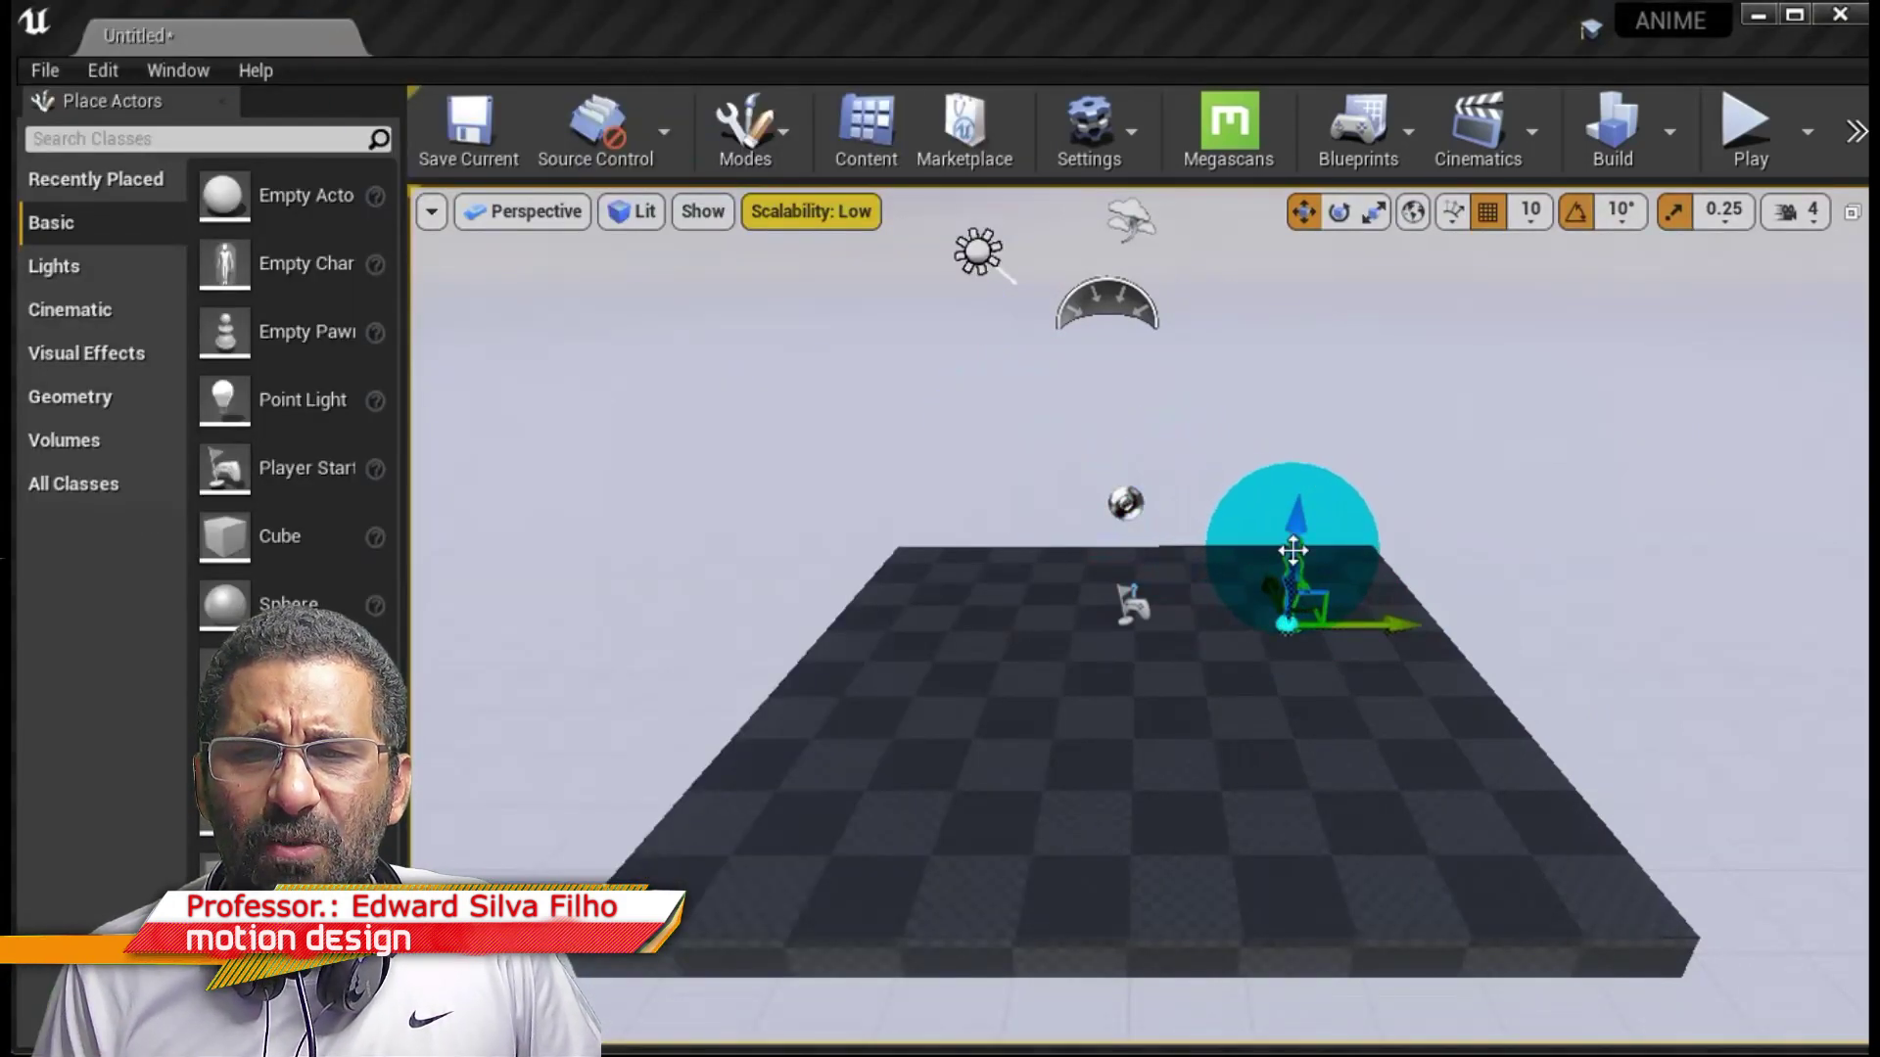
Frame Amelia close up with F, then launch Megascans to view MetaHuman presets.
key("f")
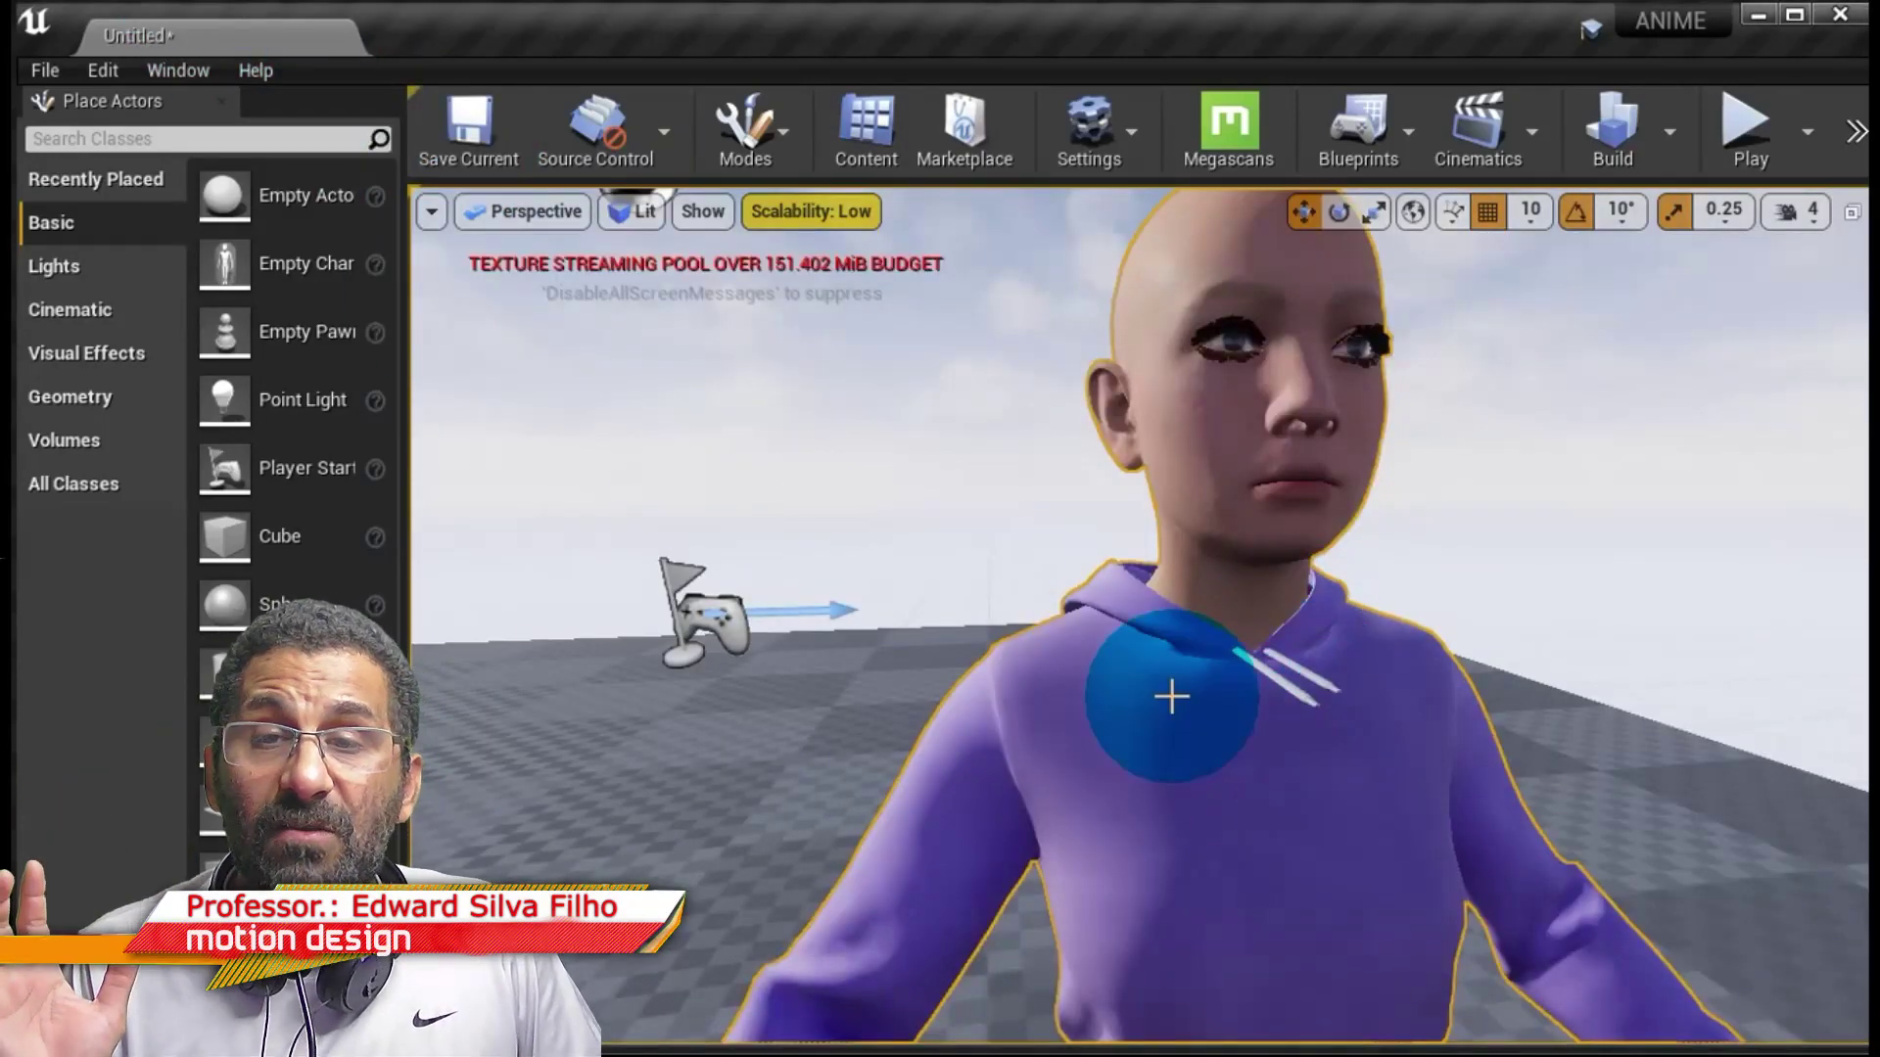
scroll(1171, 697, "down", 5)
scroll(1175, 692, "up", 5)
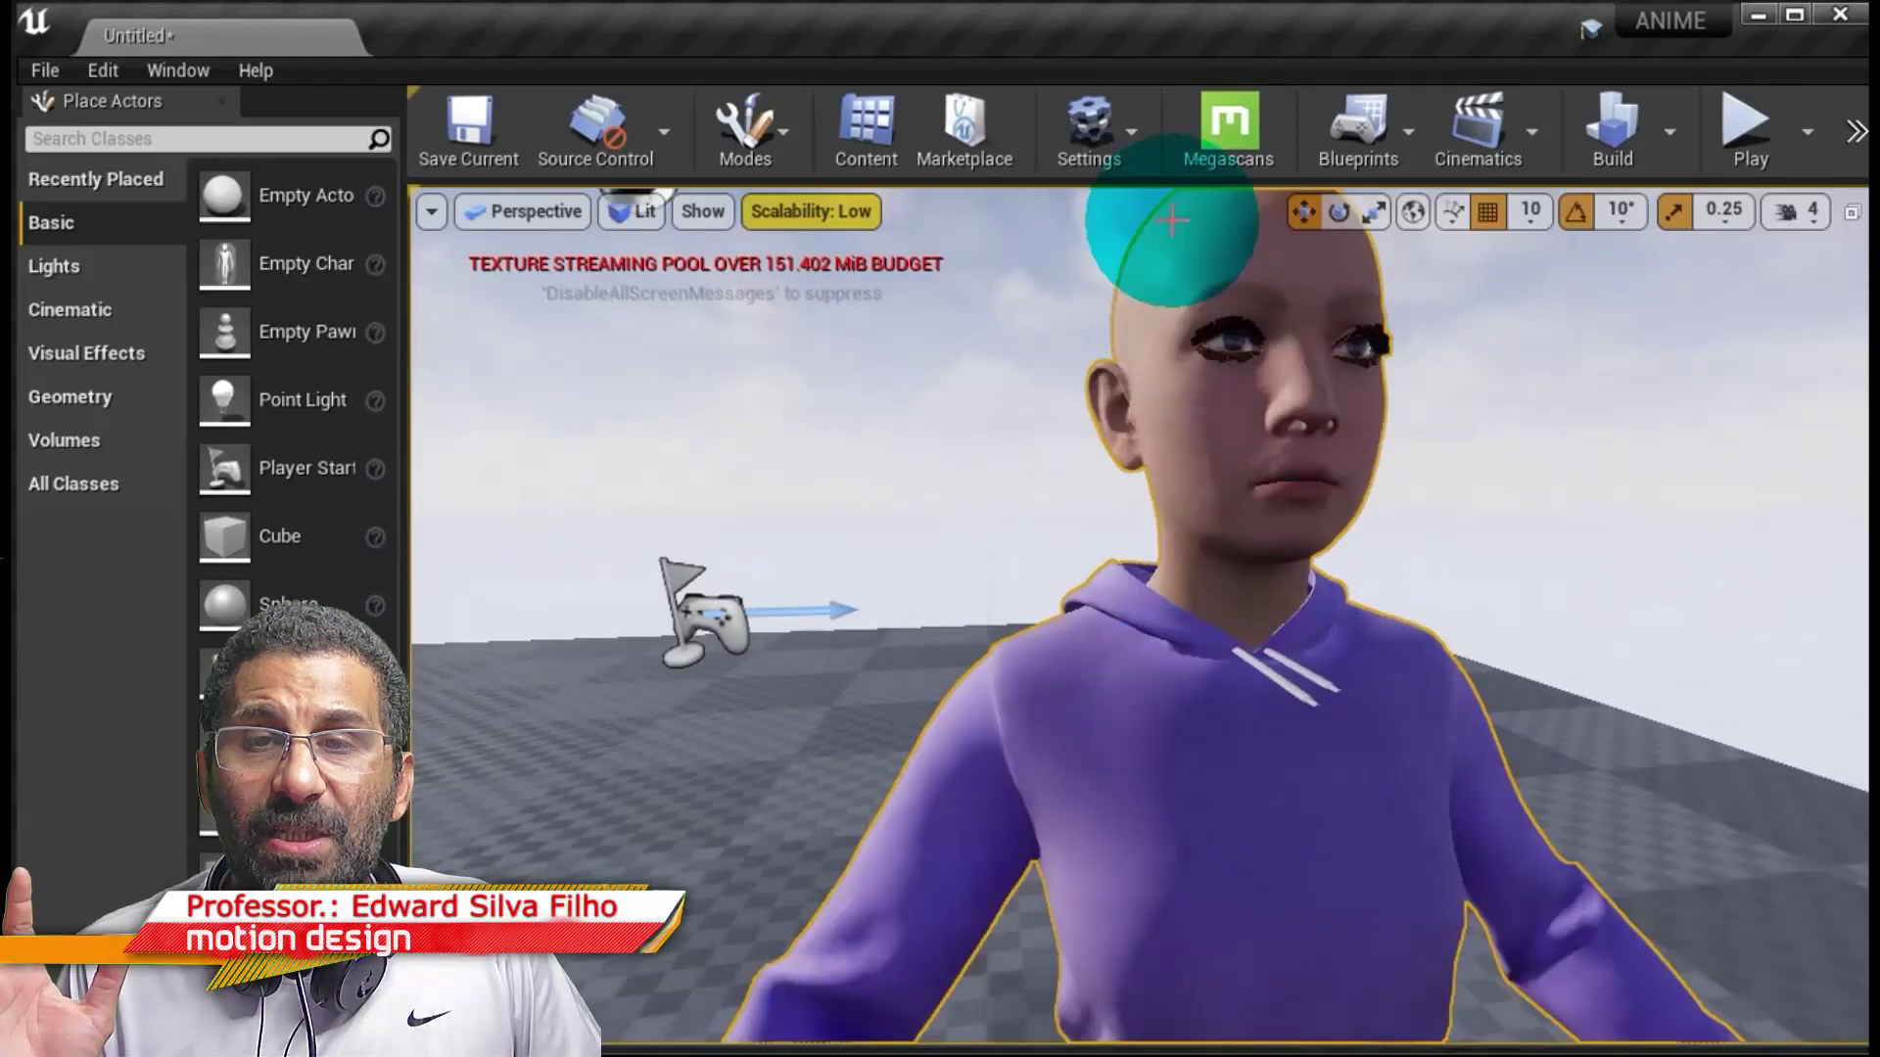
left_click(1225, 149)
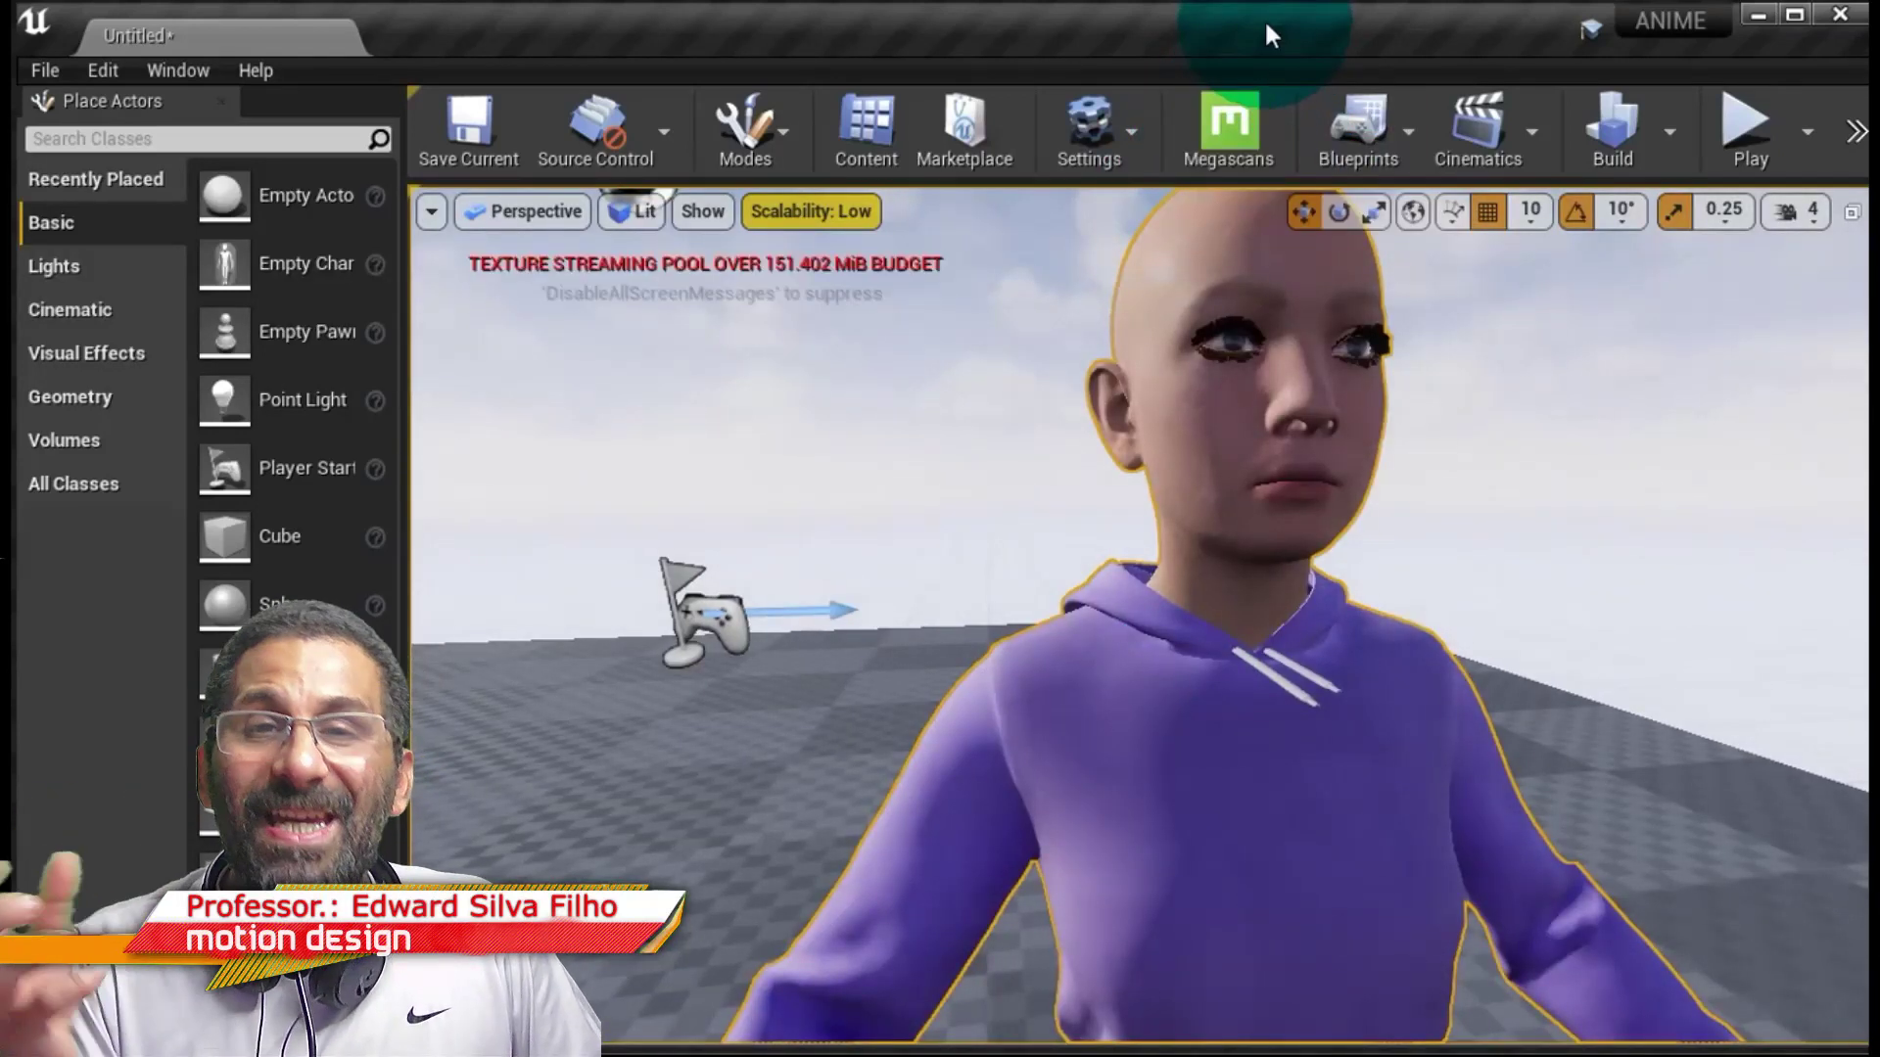
left_click_drag(1250, 418, 1316, 470)
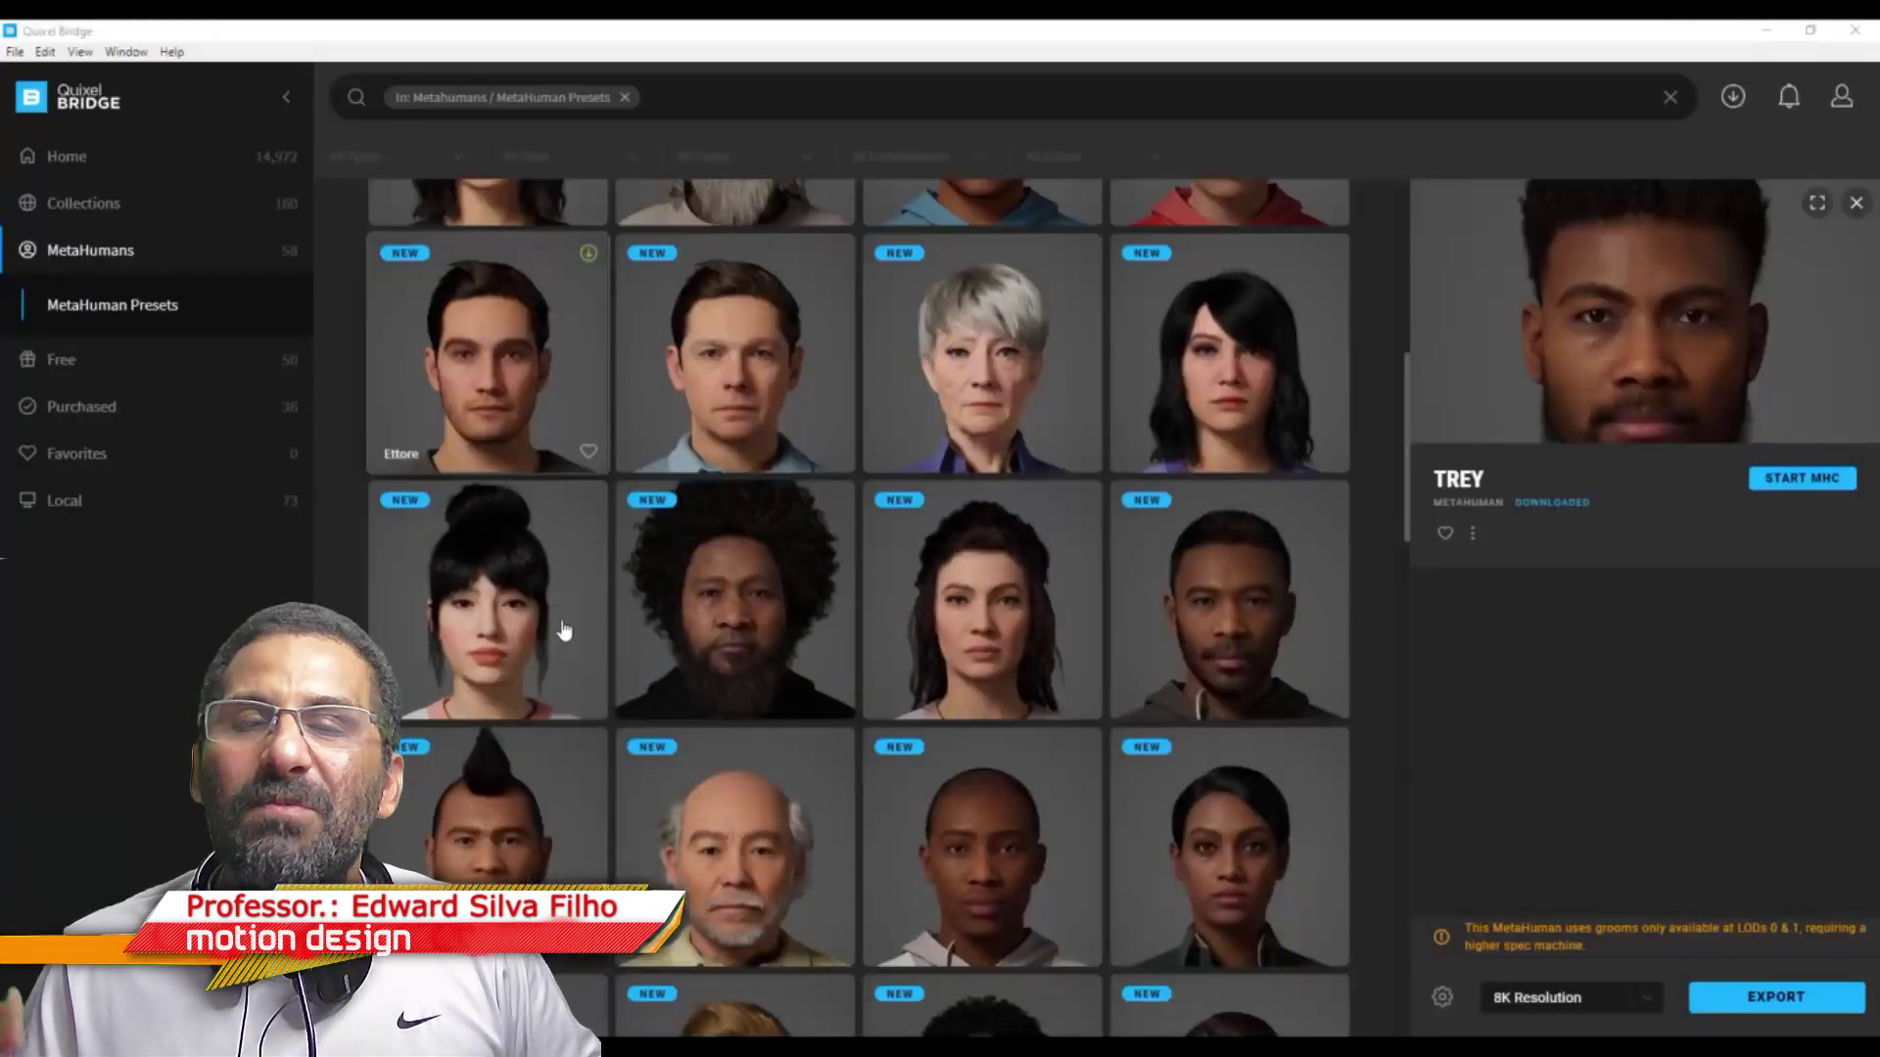
Scroll the MetaHuman Presets grid back up to the Latest MetaHumans header, where Amelia appears.
scroll(808, 655, "up", 5)
scroll(812, 657, "up", 3)
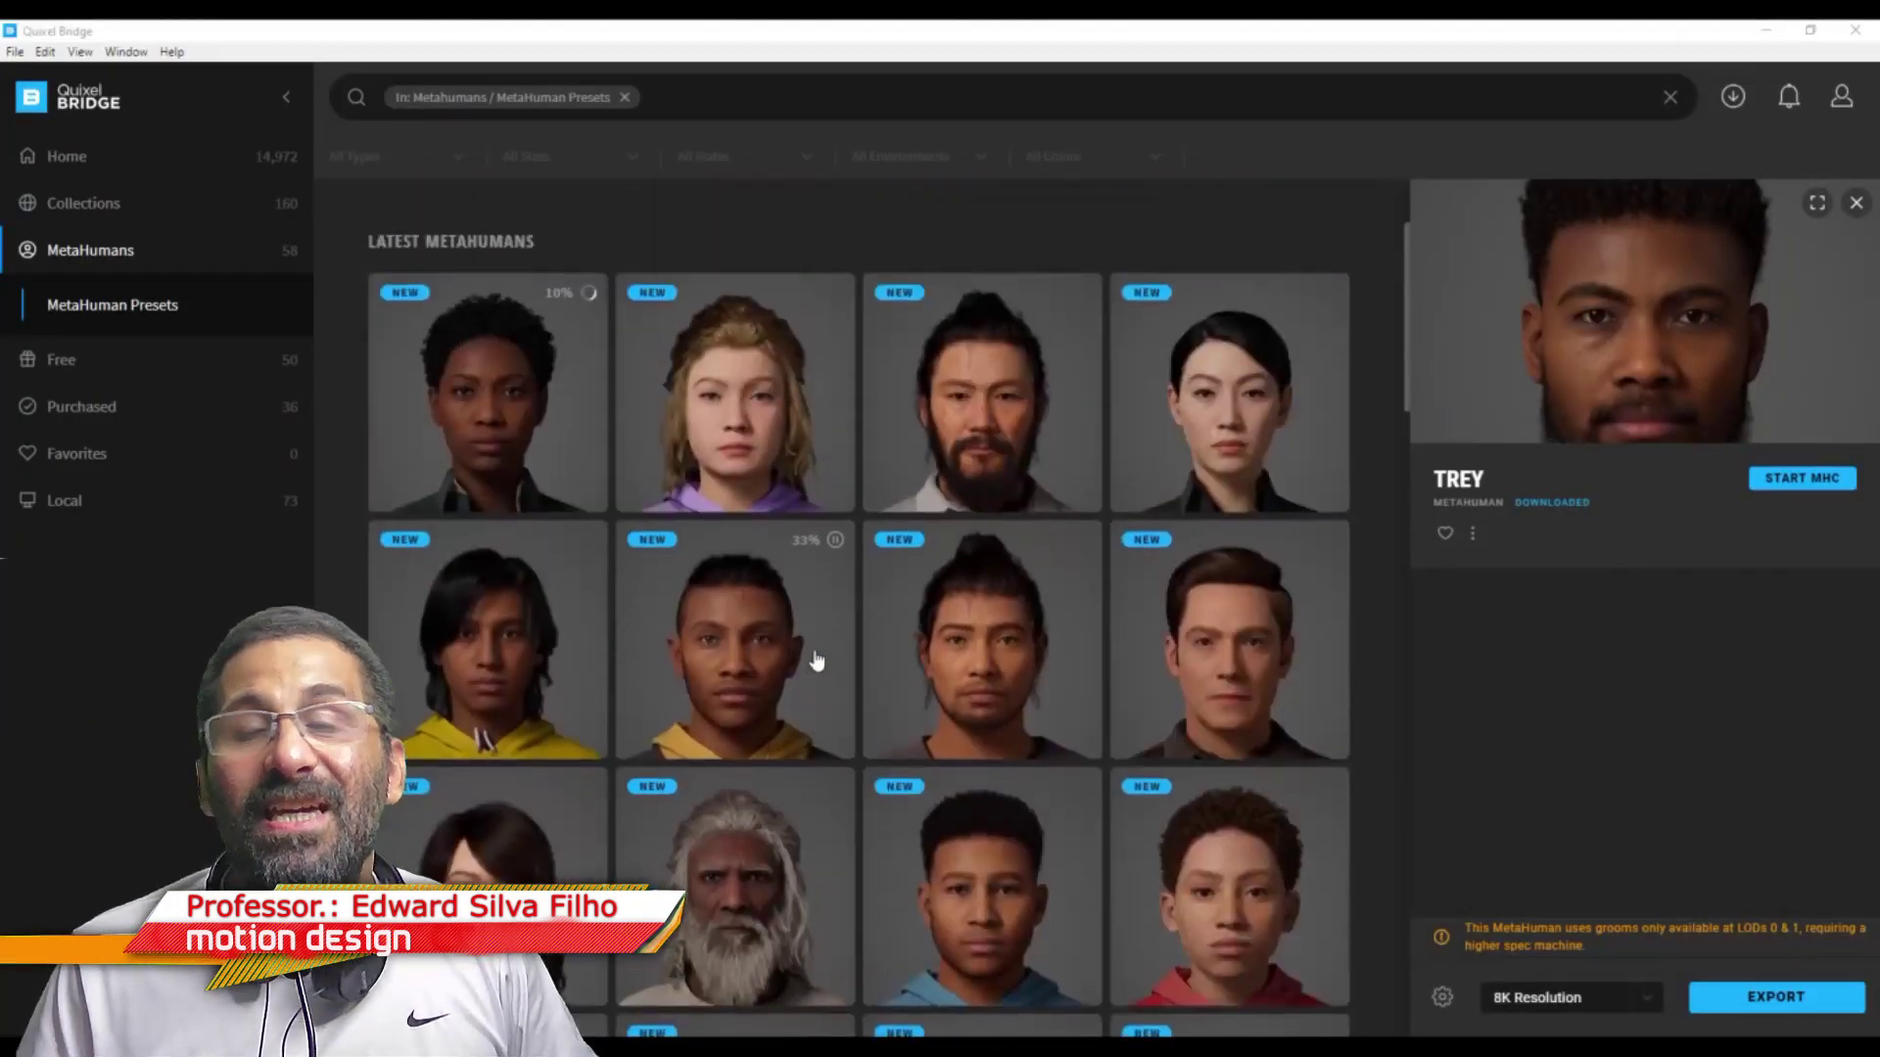